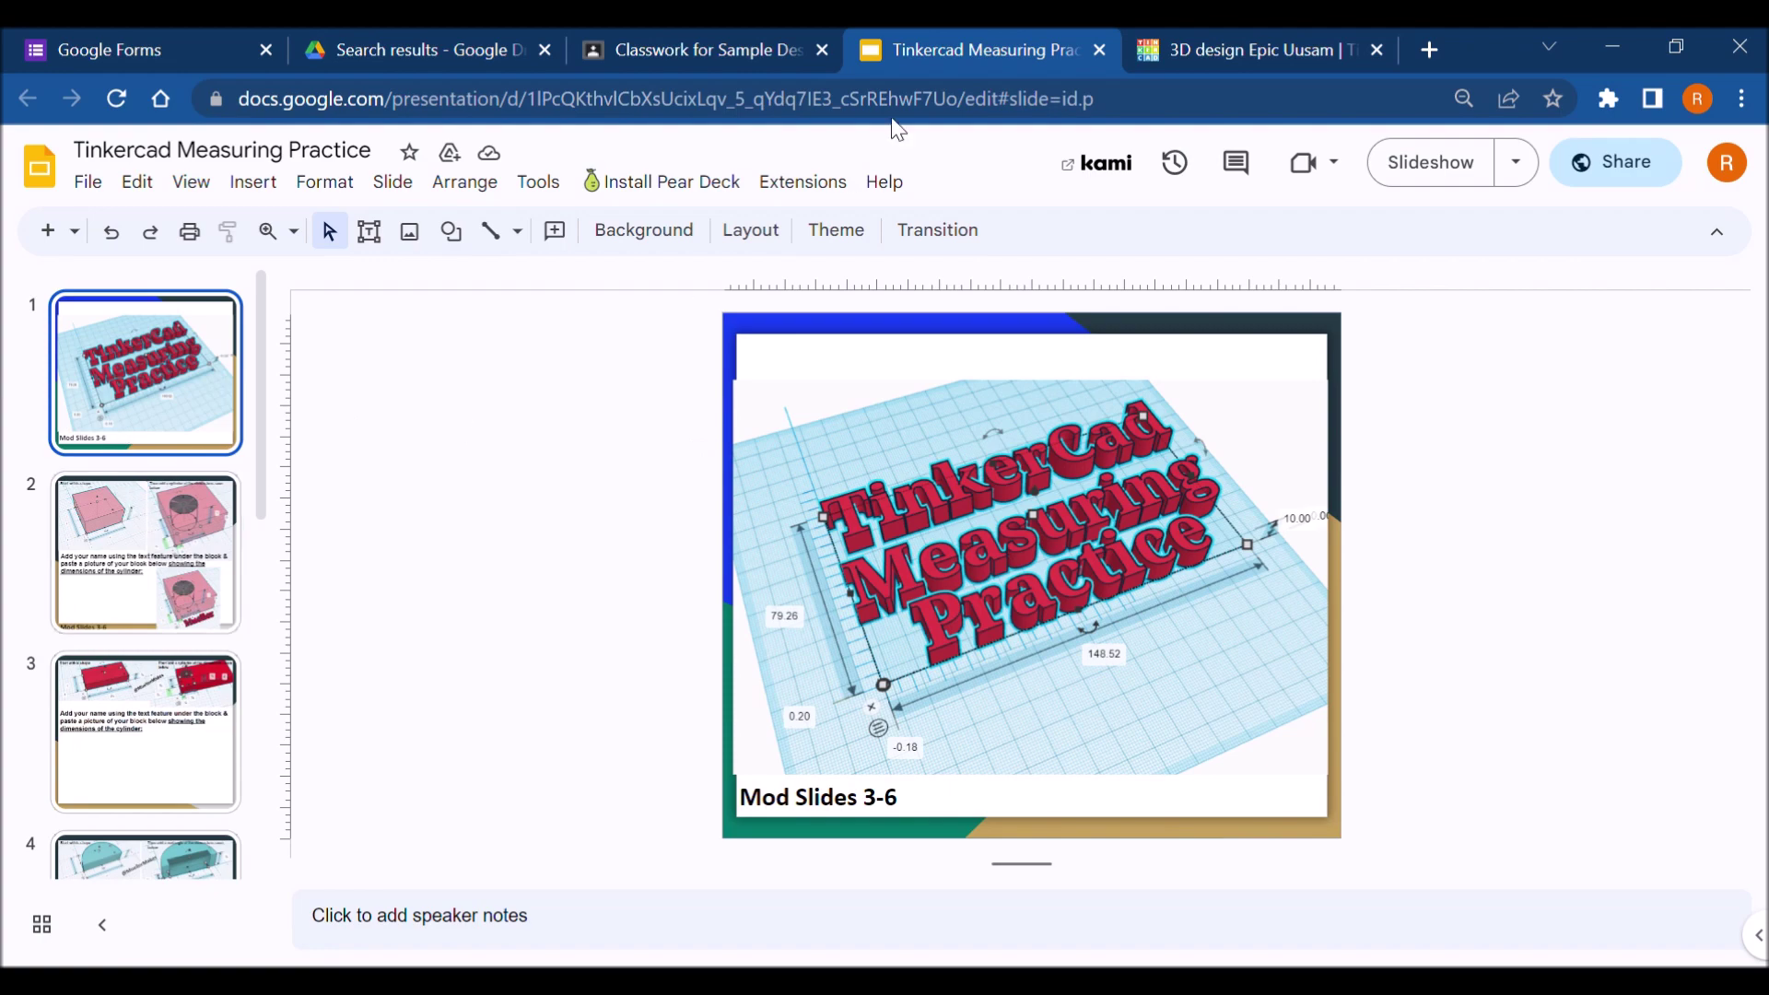
# Step: Look over slide 2's box-and-cylinder instructions in Google Slides before building in Tinkercad
pyautogui.click(1193, 41)
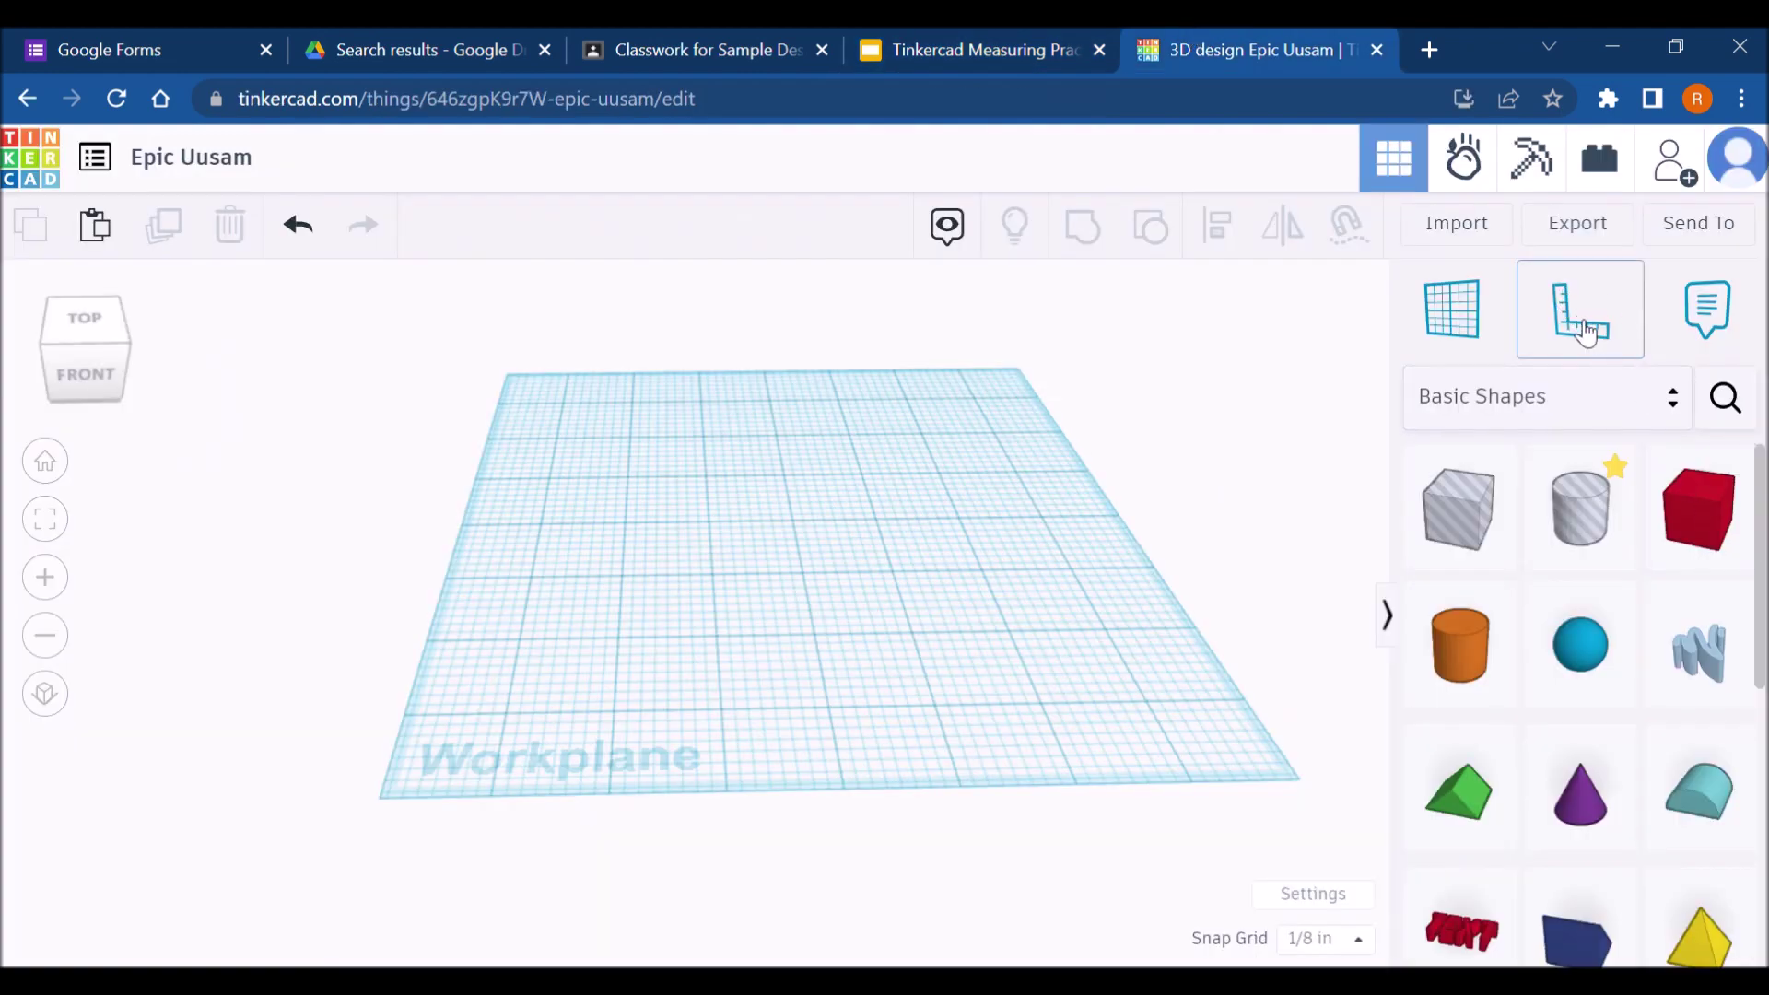
pyautogui.click(1023, 35)
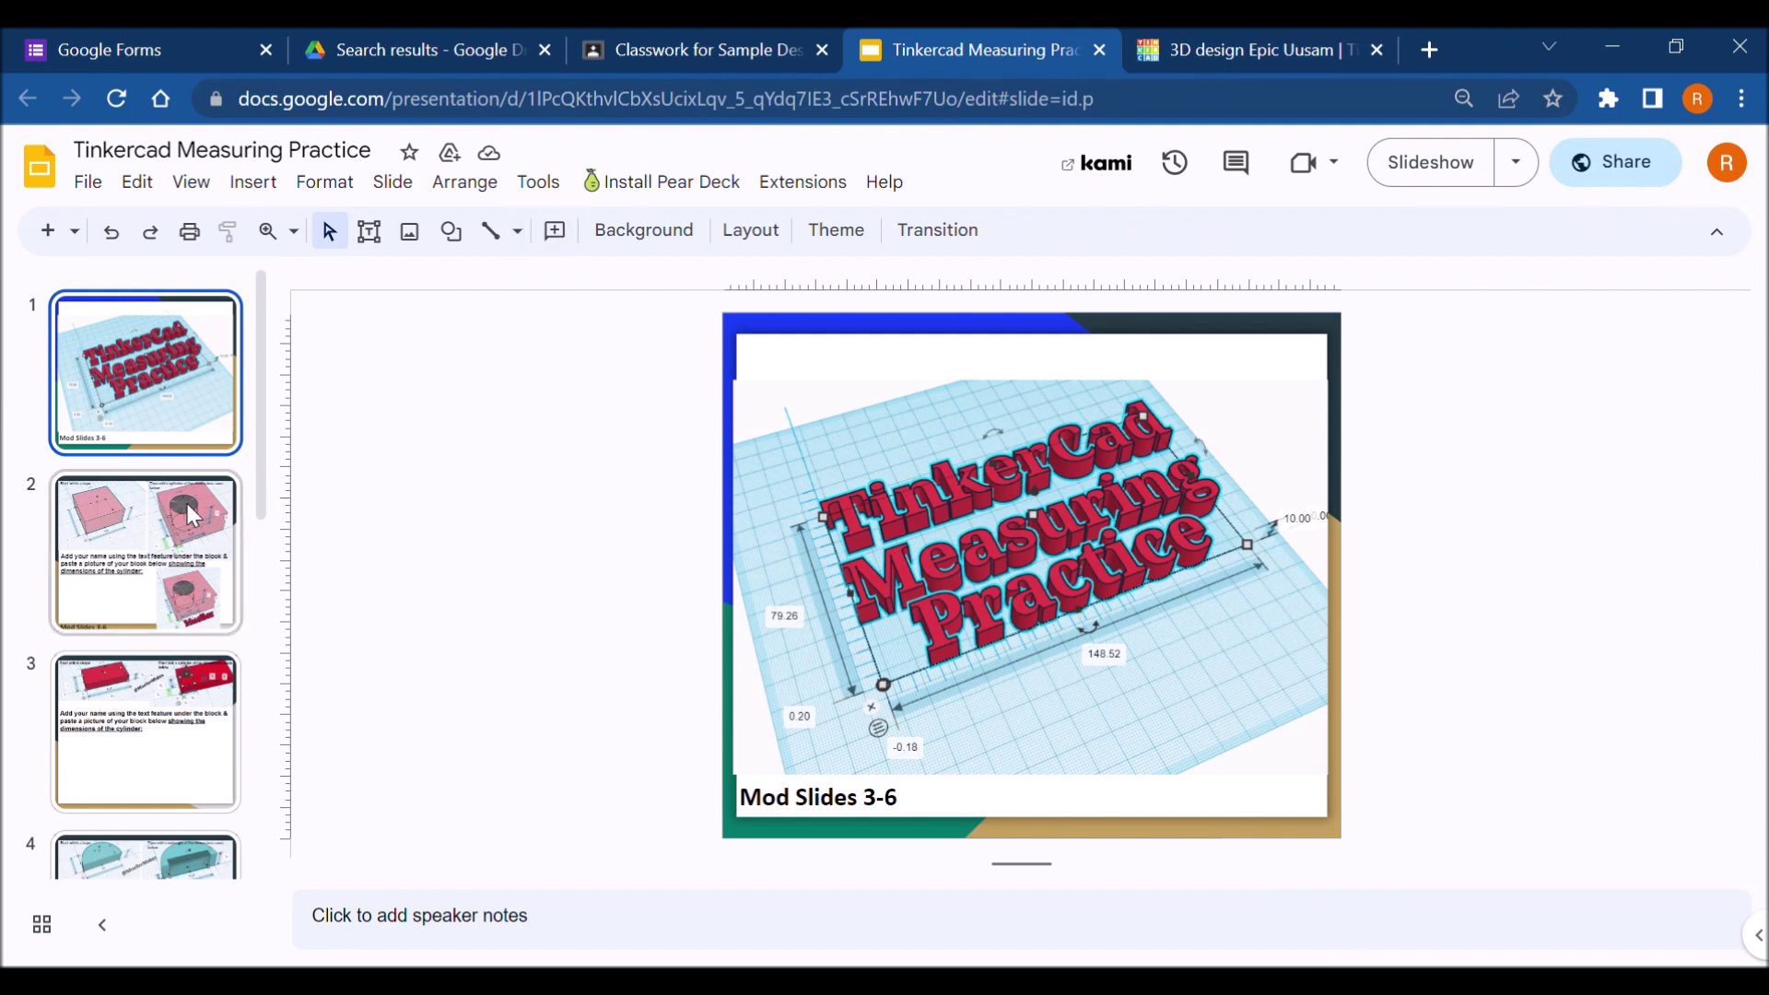
pyautogui.click(85, 600)
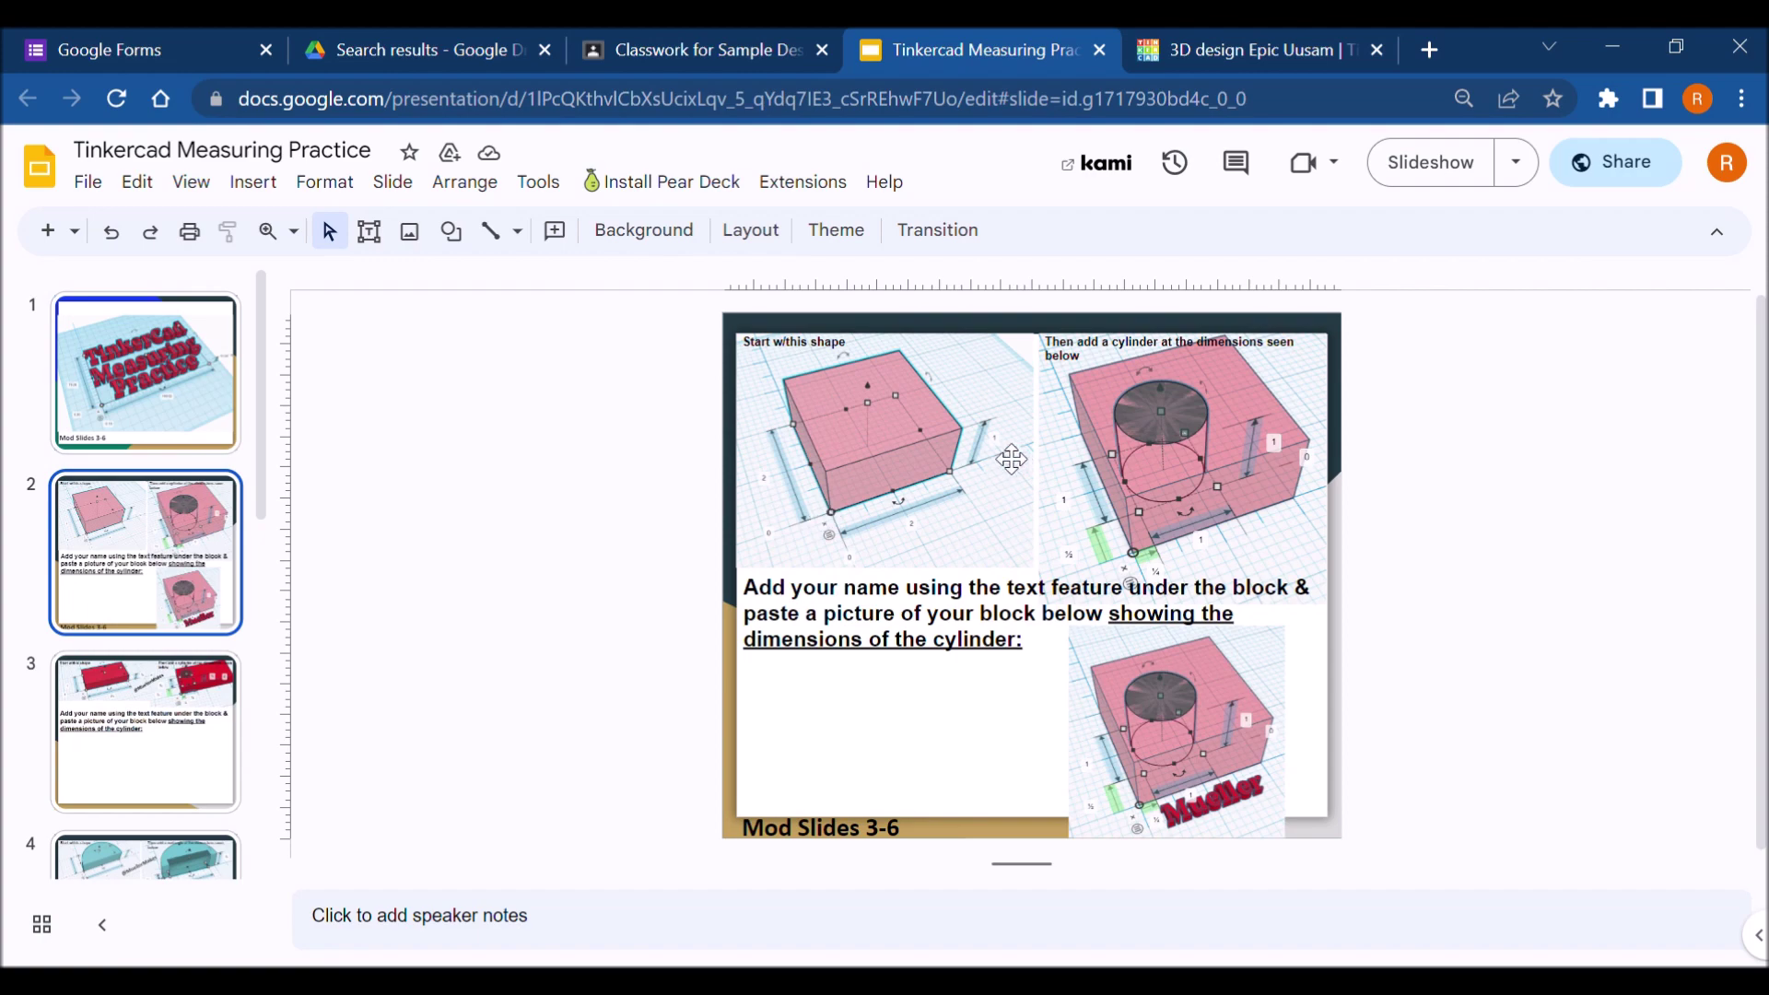
pyautogui.click(1262, 41)
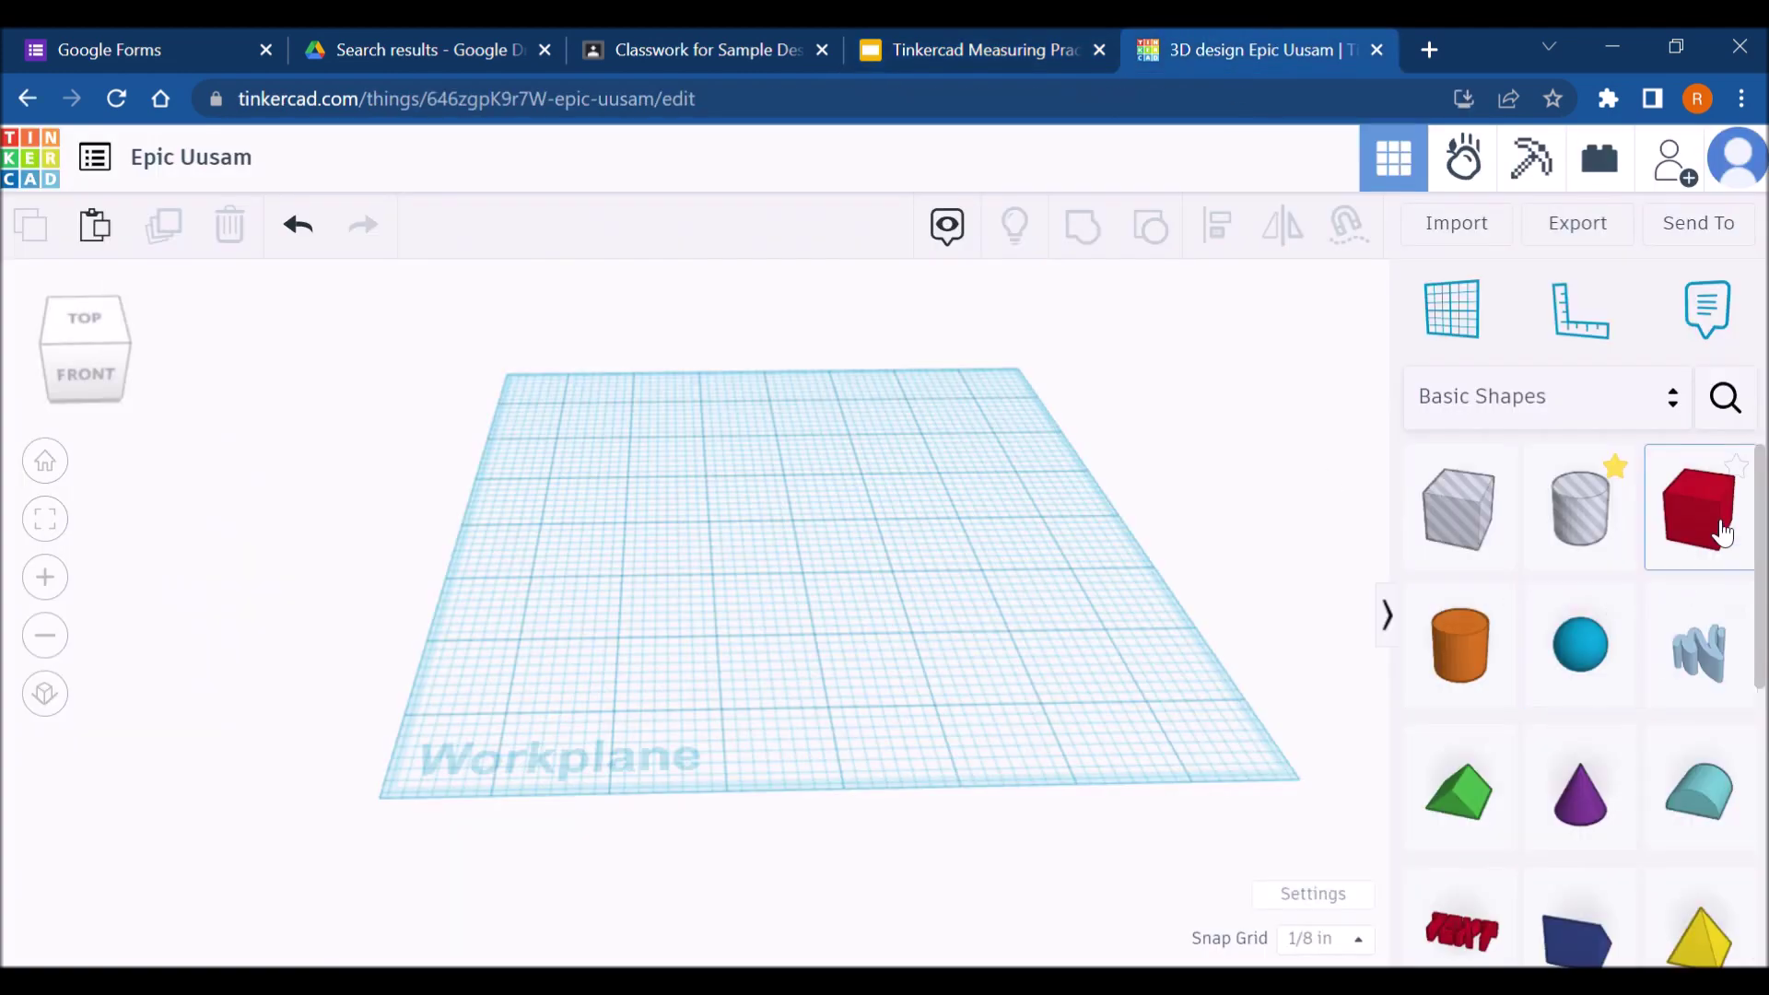
# Step: Drop a red box on the workplane and size its footprint to 2 by 2
pyautogui.moveTo(1717, 525); pyautogui.dragTo(706, 555)
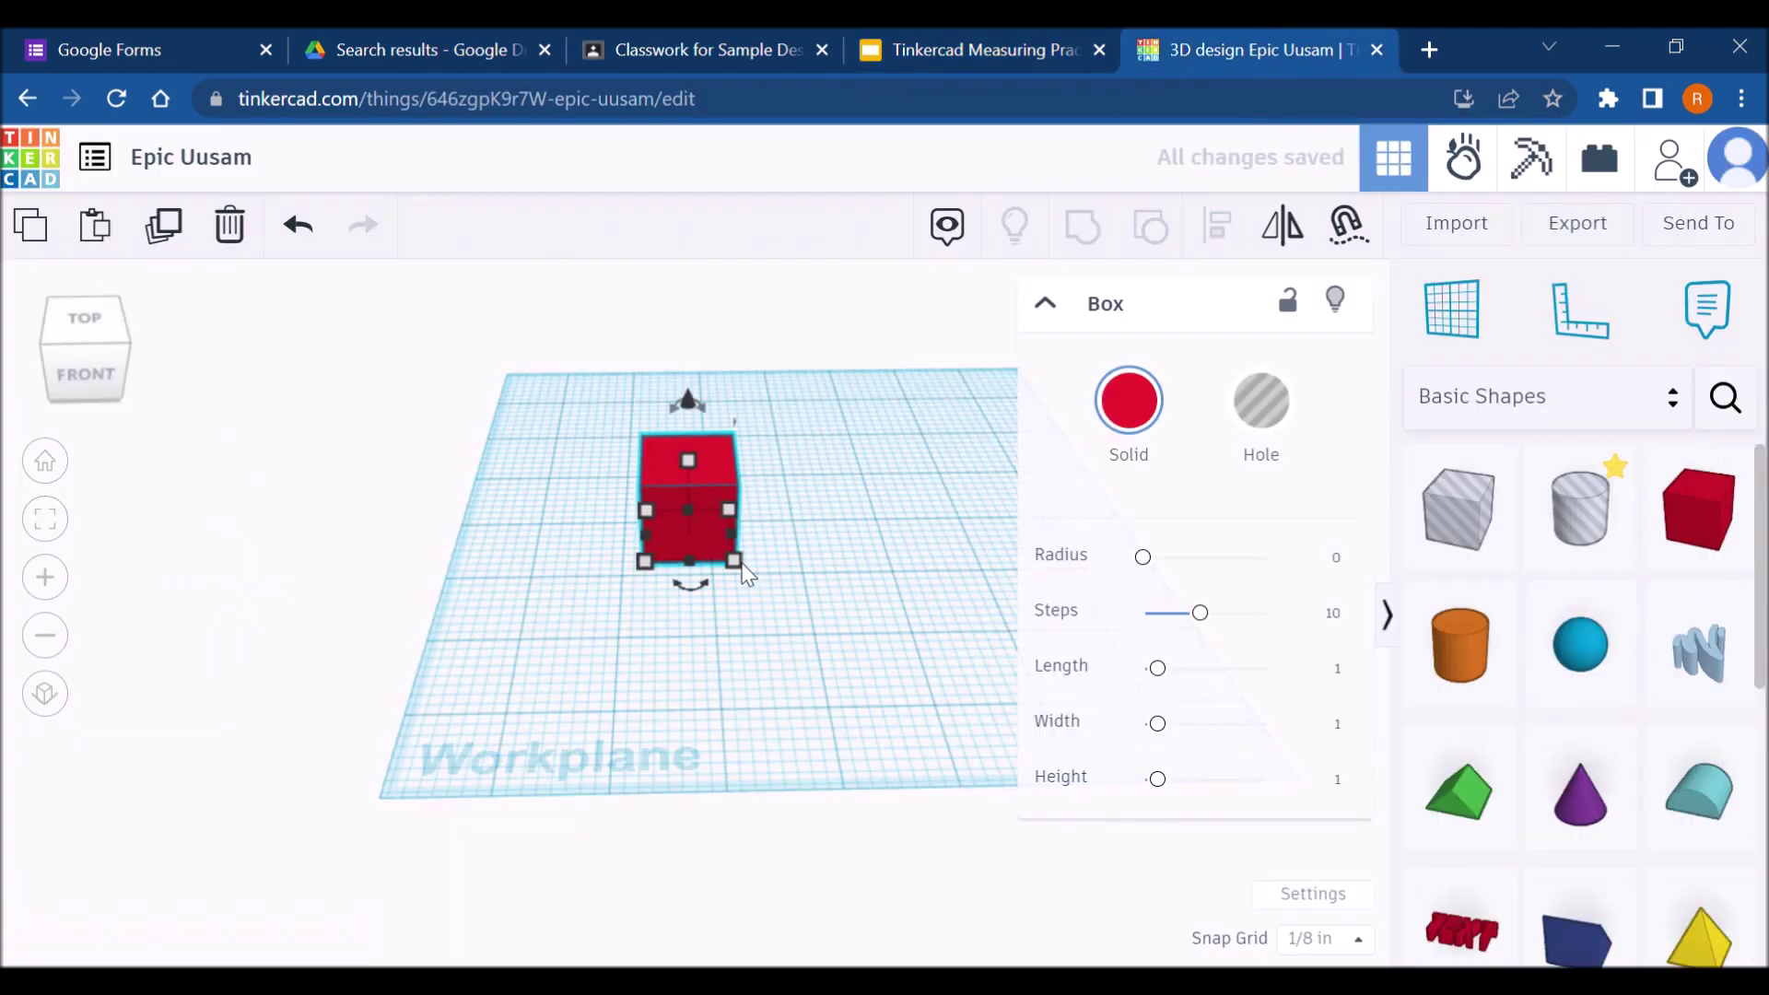
pyautogui.moveTo(768, 573)
pyautogui.click(903, 536)
pyautogui.write('2')
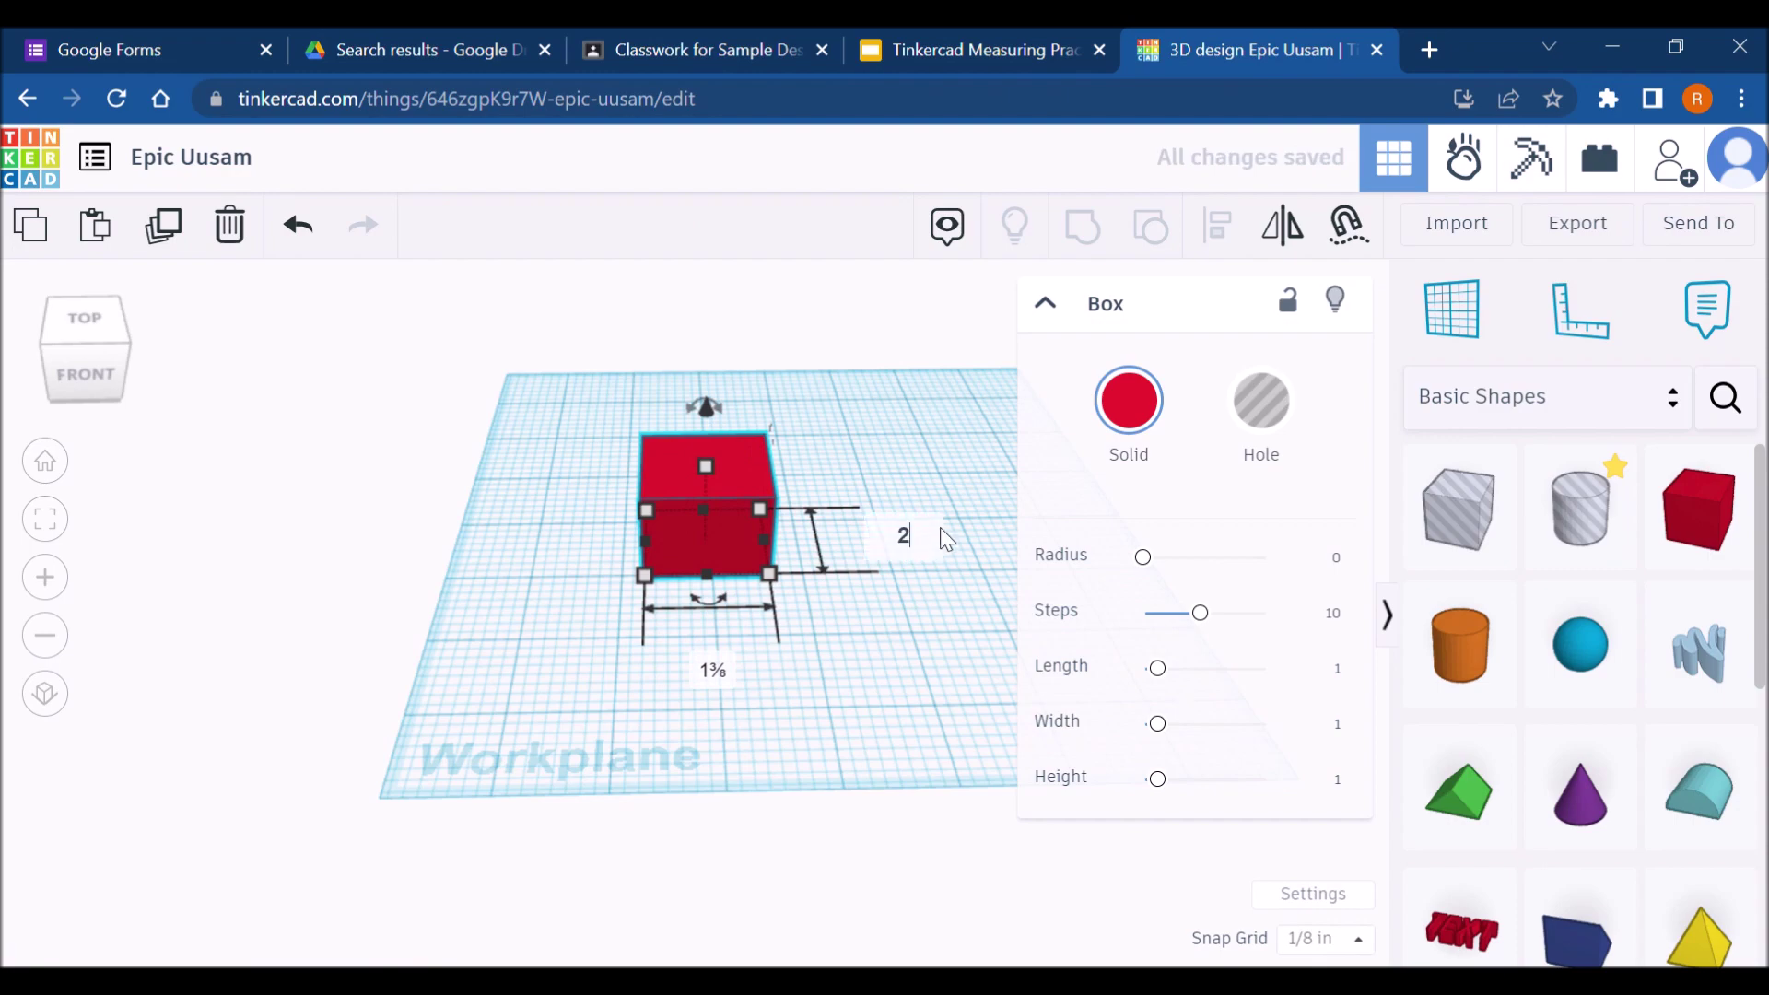
pyautogui.press('Tab')
pyautogui.write('2')
pyautogui.press('Return')
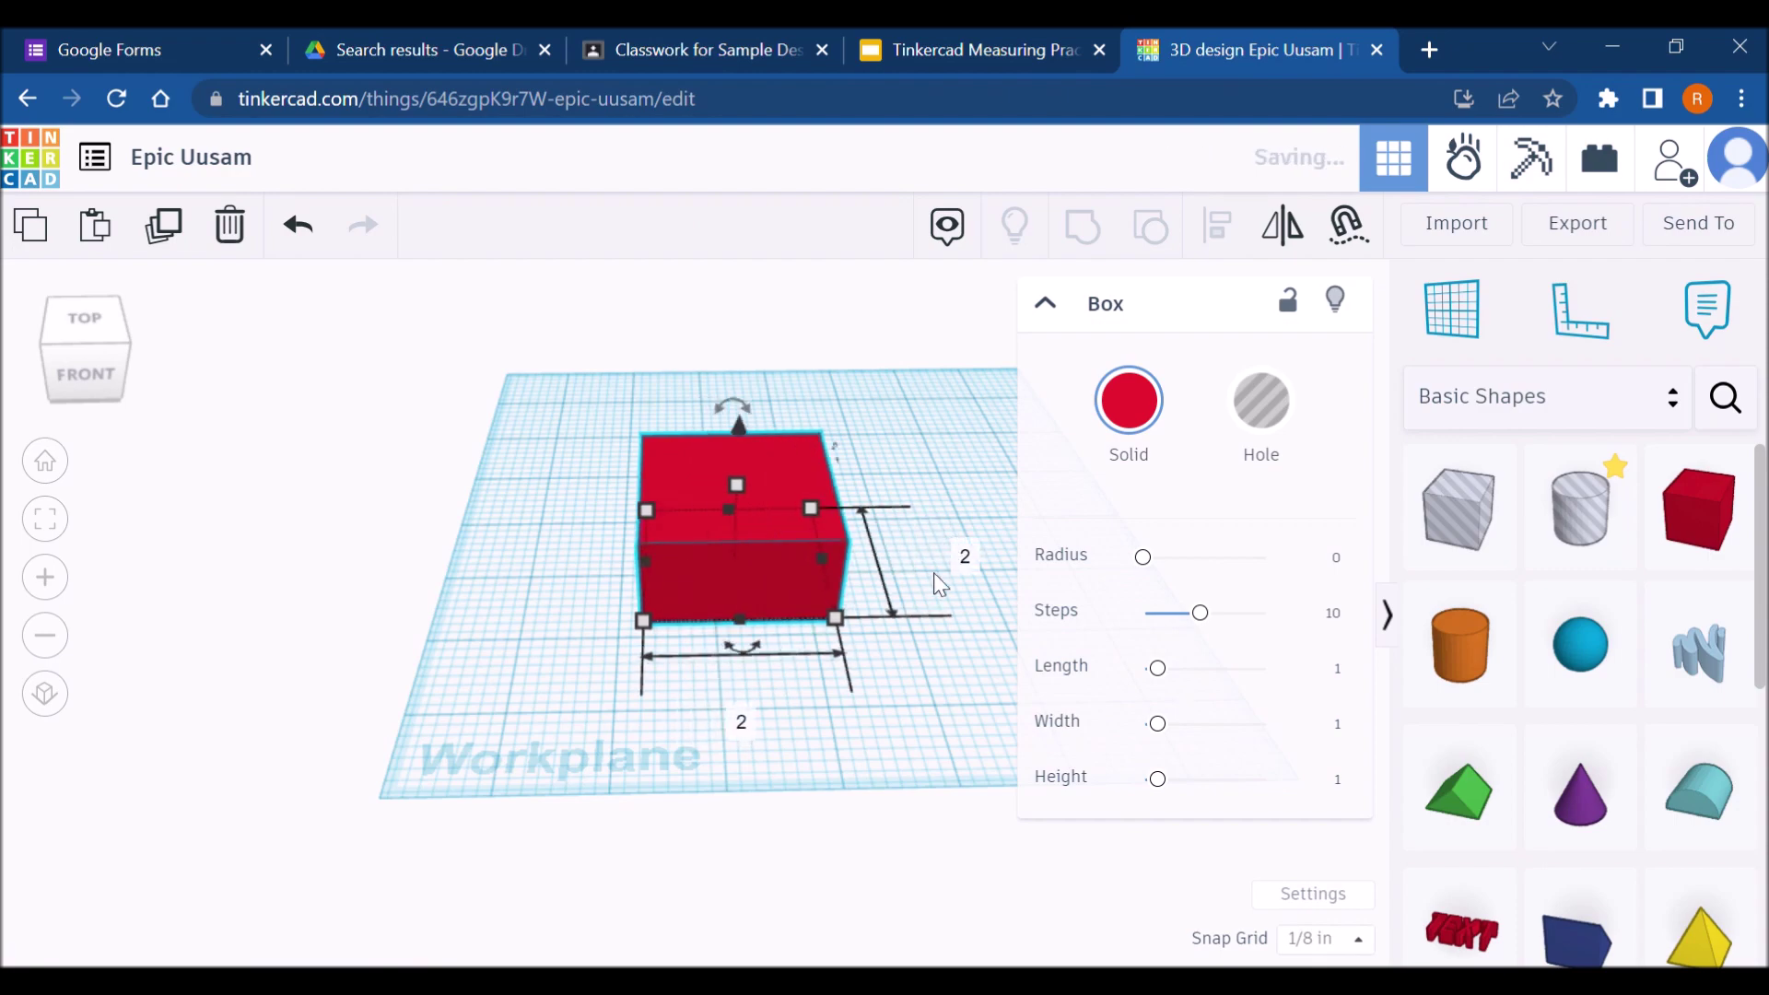
pyautogui.click(941, 46)
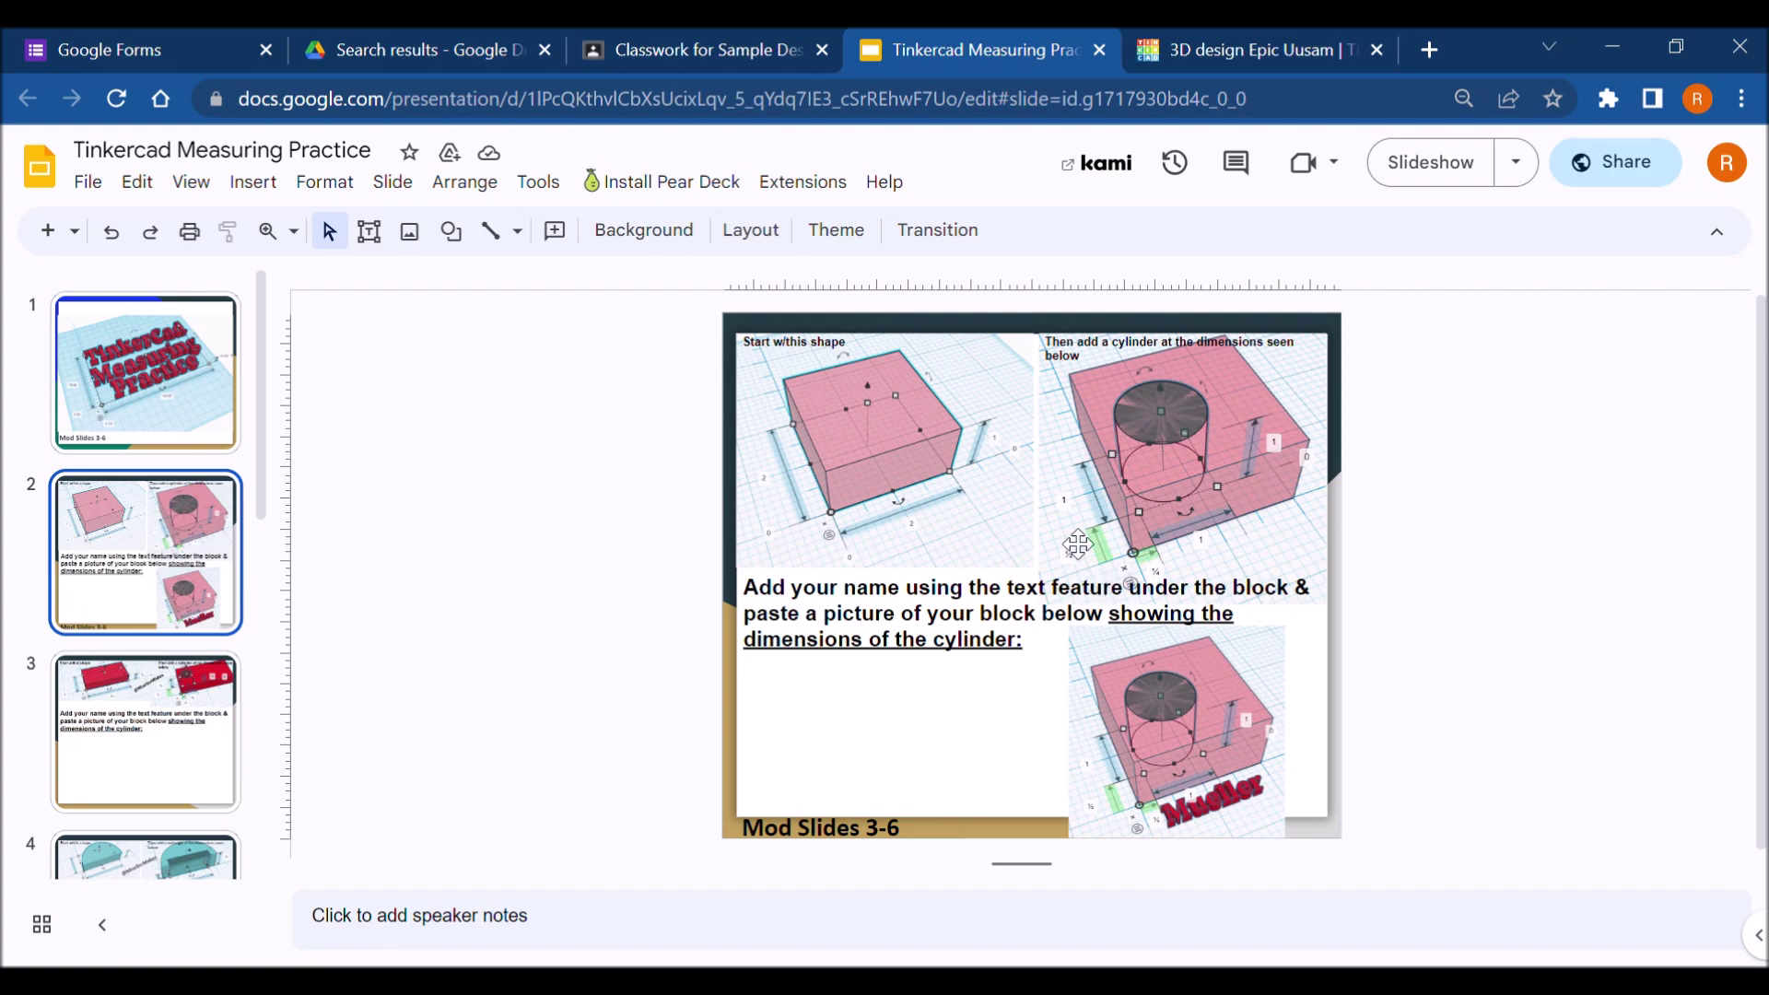
# Step: Add a cylinder hole, smooth it to 64 sides, and set it onto the box top
pyautogui.click(1161, 50)
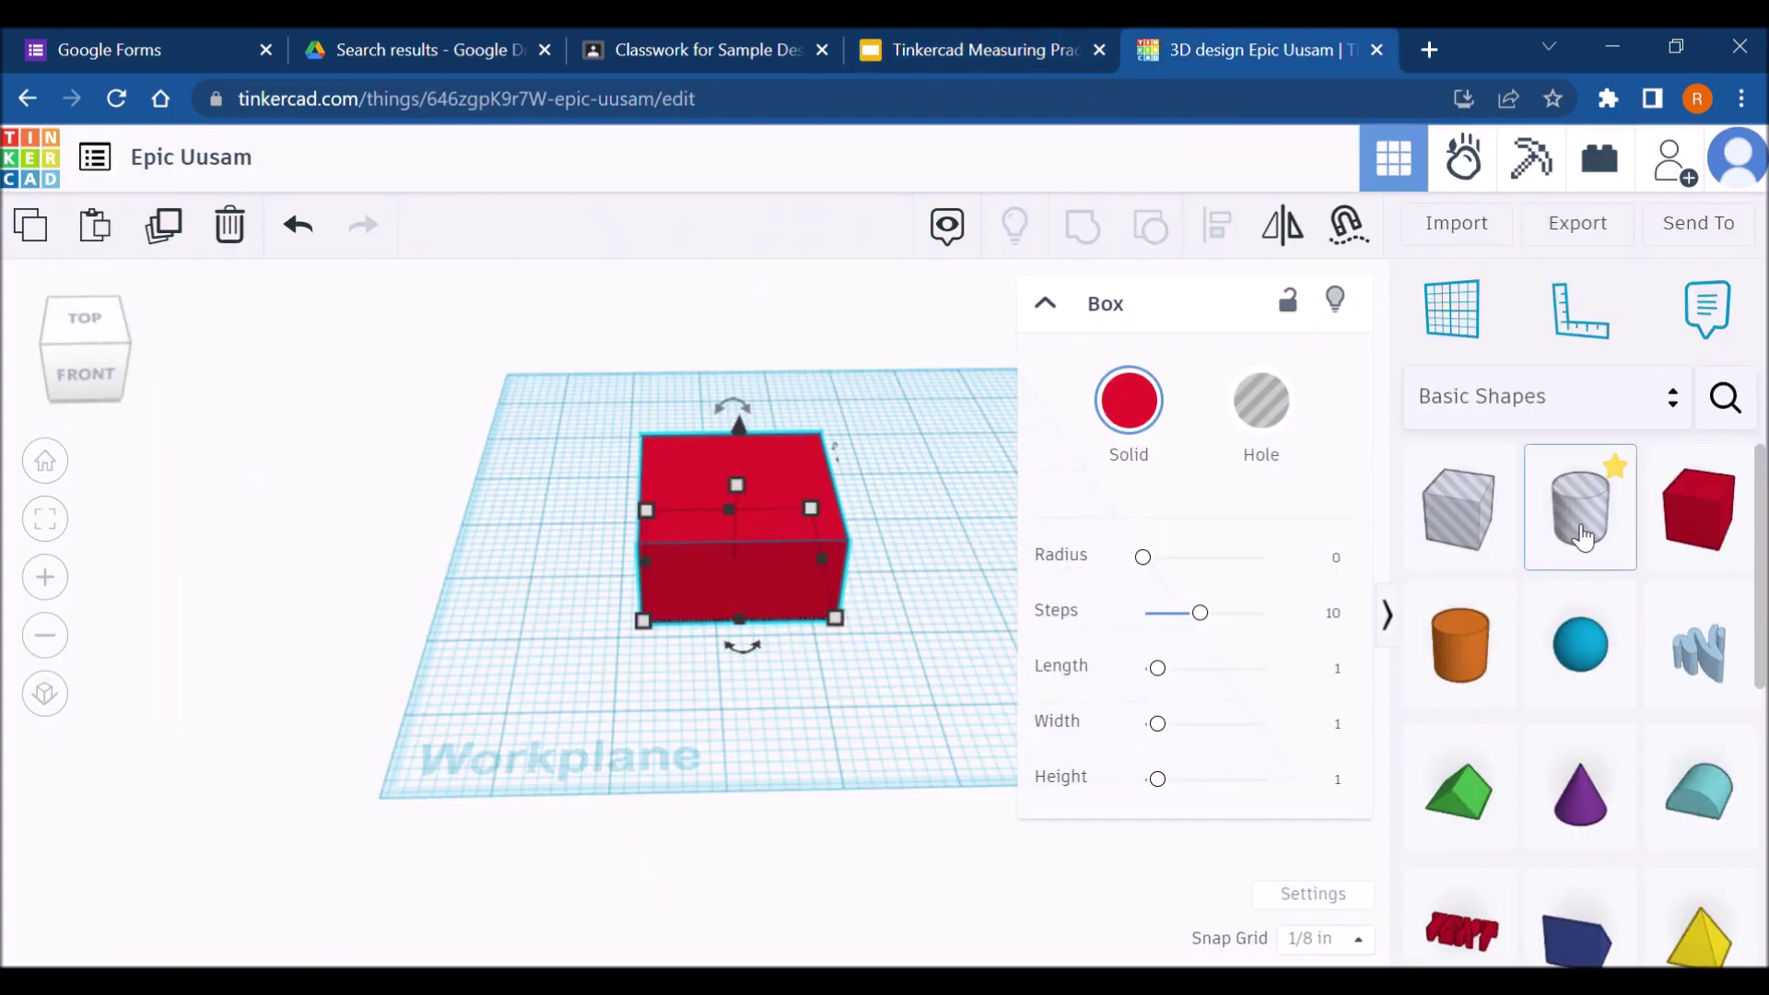
pyautogui.moveTo(1583, 536); pyautogui.dragTo(761, 694)
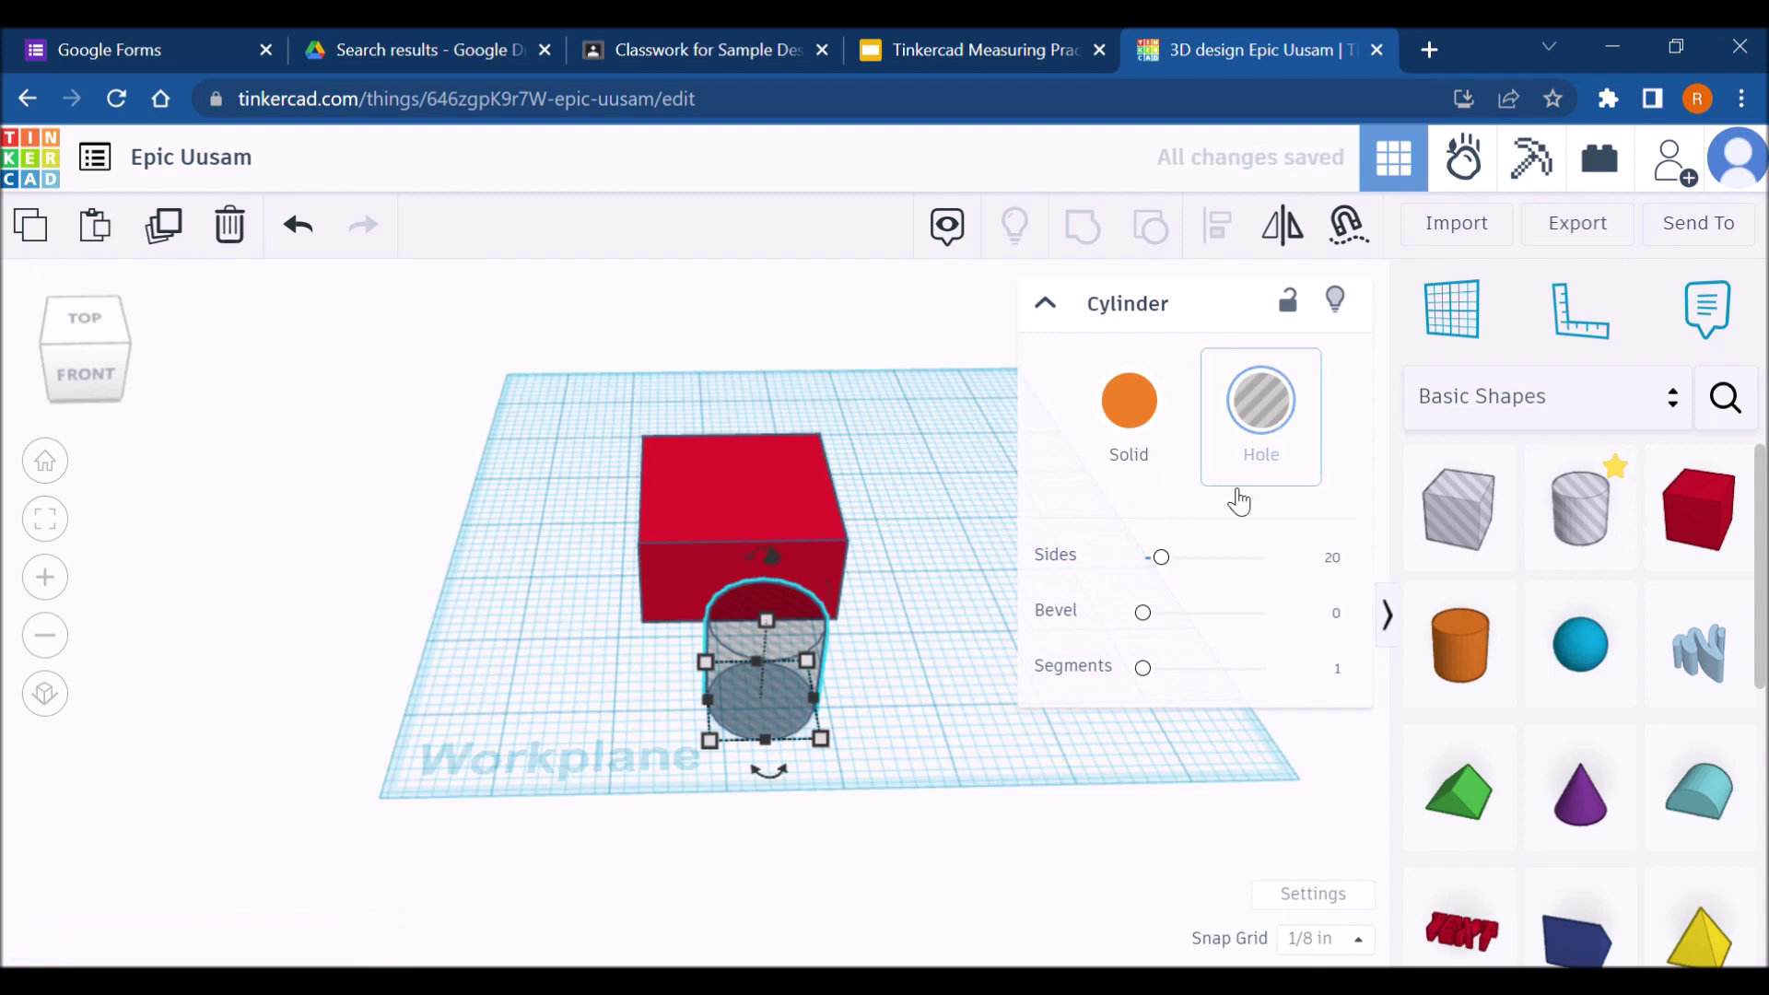
pyautogui.moveTo(1161, 557); pyautogui.dragTo(1264, 559)
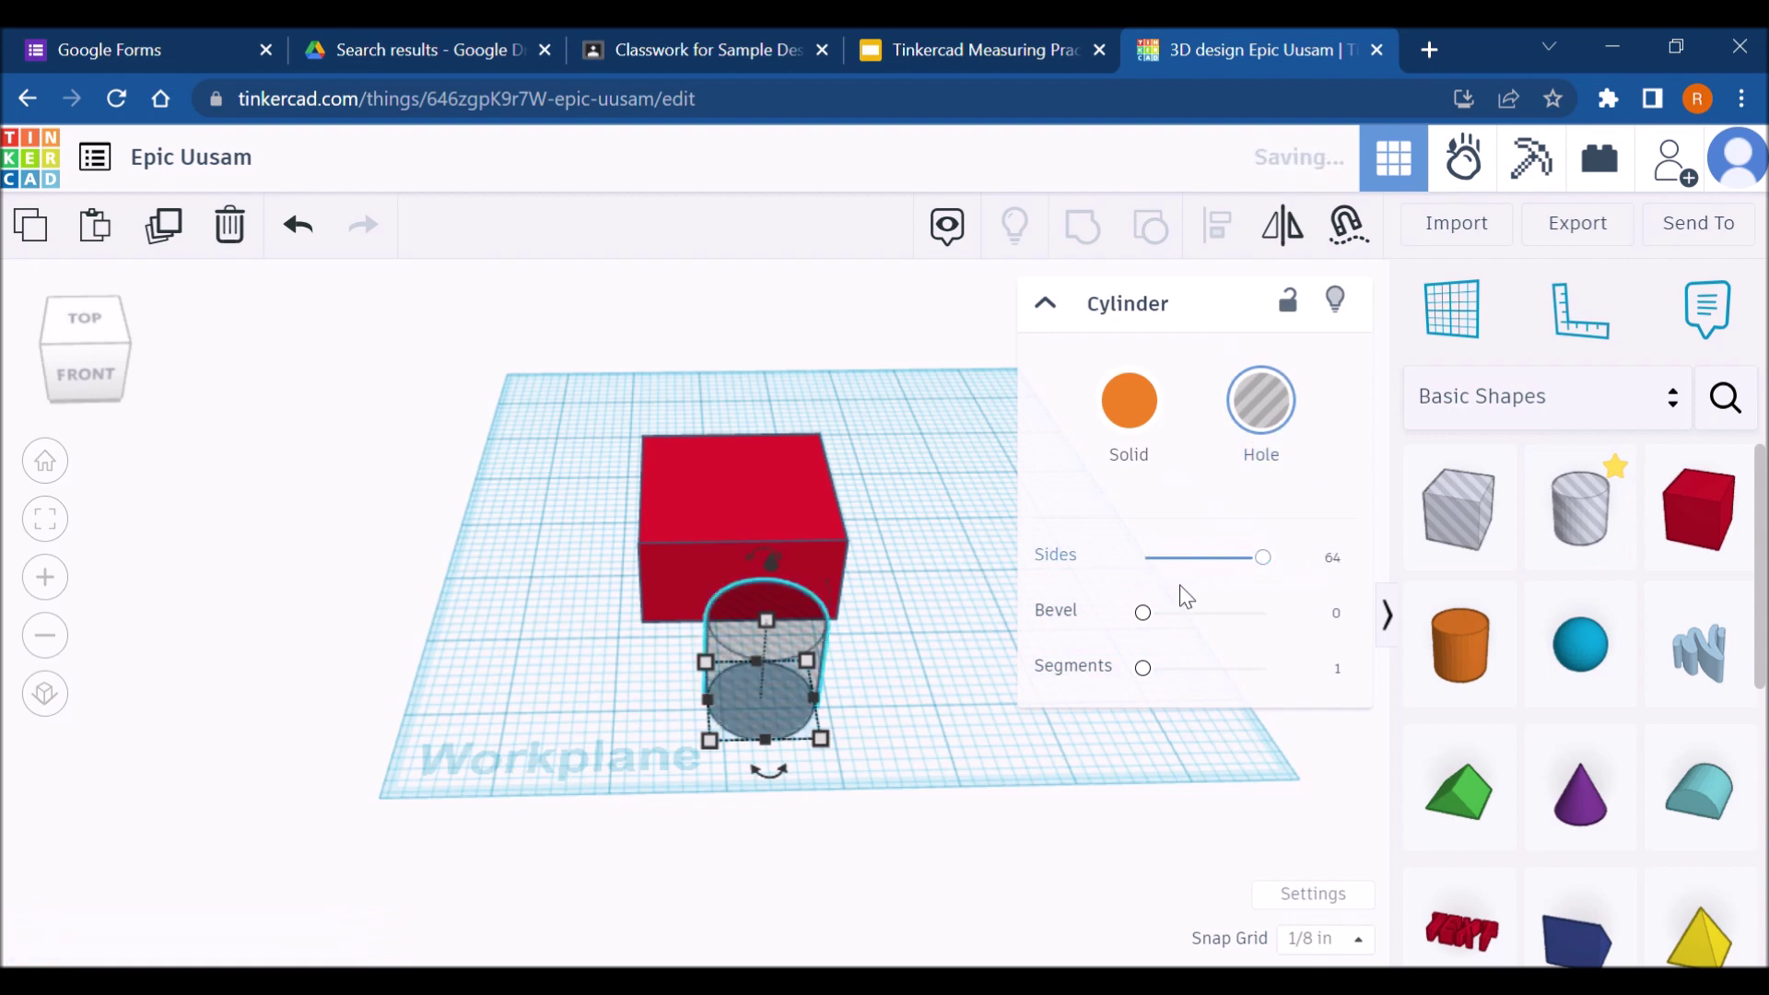
pyautogui.moveTo(772, 711); pyautogui.dragTo(737, 553)
pyautogui.moveTo(734, 605); pyautogui.dragTo(672, 730, button='right')
pyautogui.scroll(3, 710, 735)
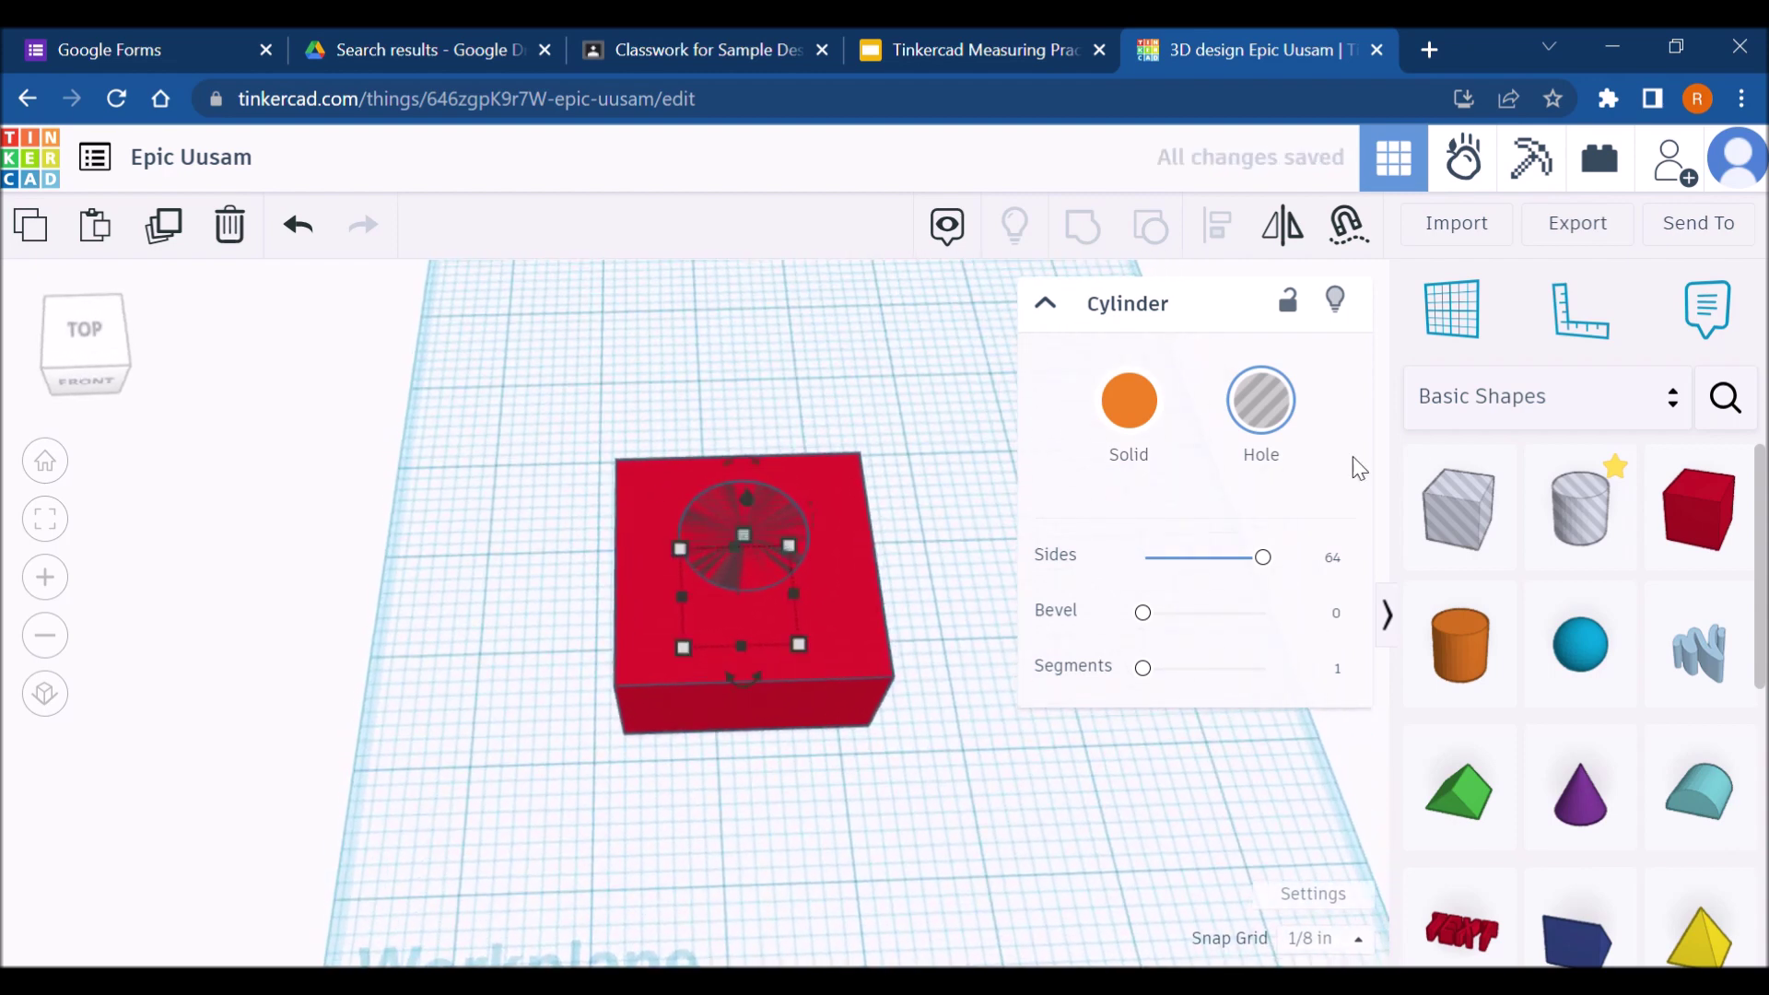
# Step: Place a ruler at the red box's lower-left corner and move the box toward it
pyautogui.click(1580, 312)
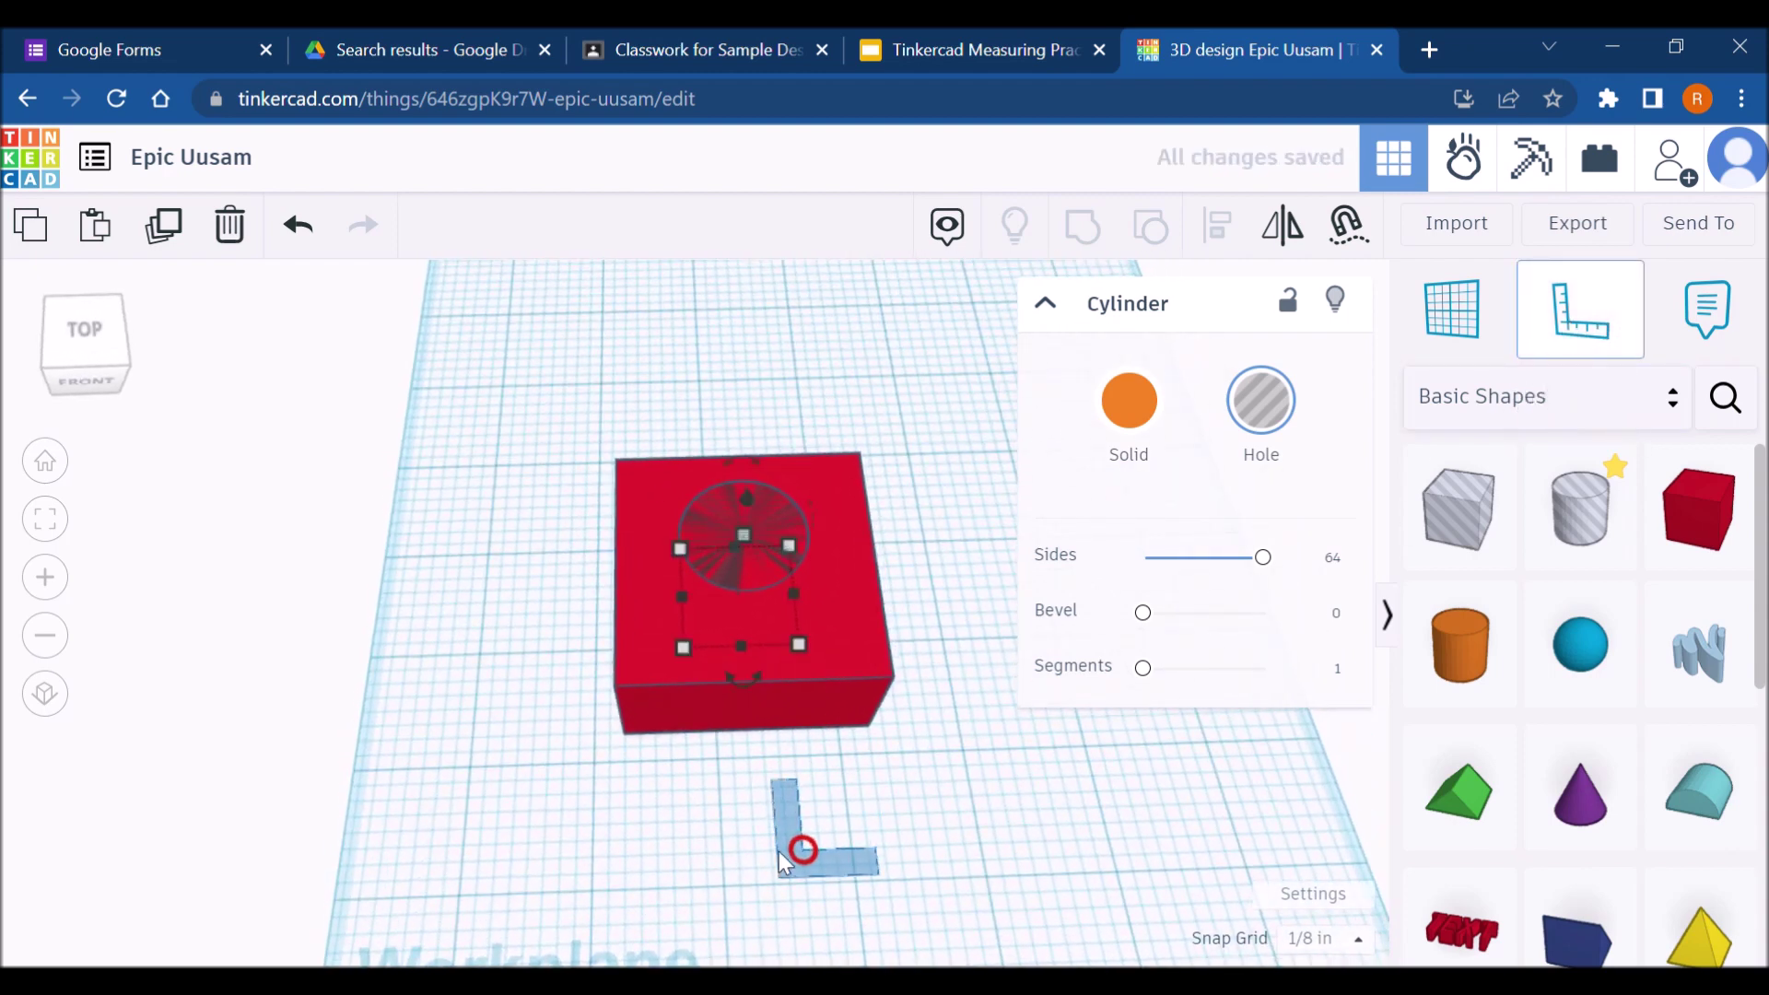
pyautogui.click(641, 735)
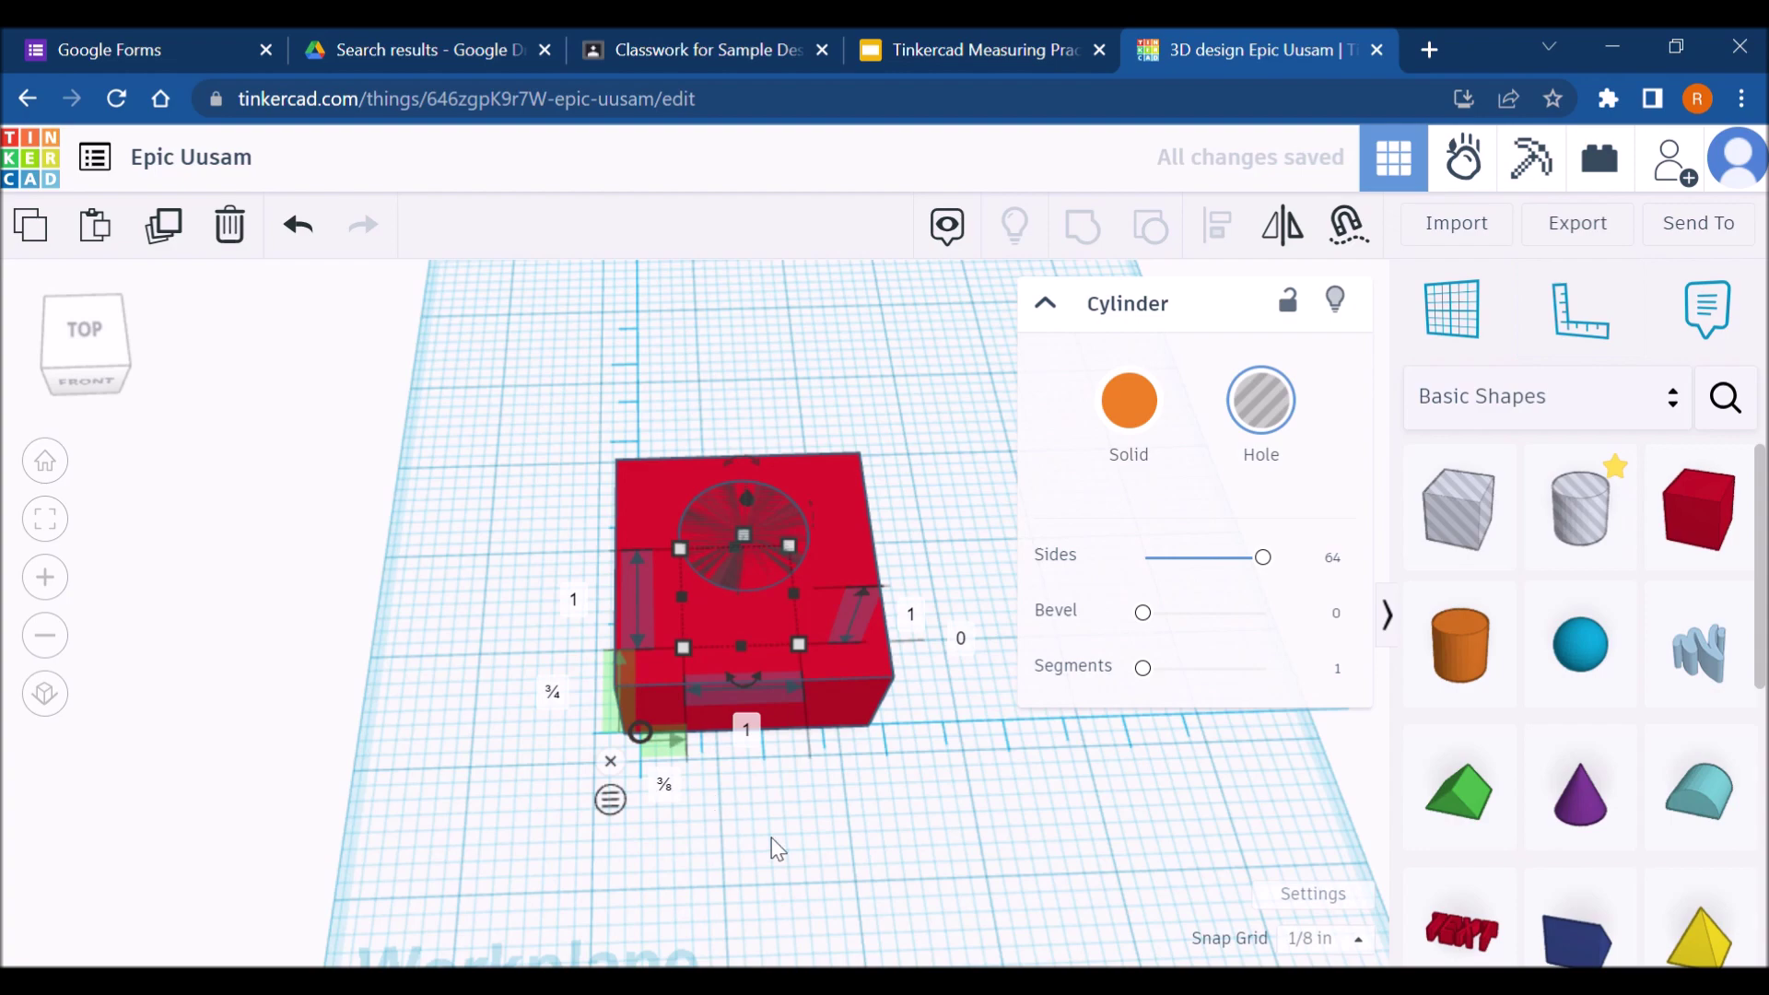
pyautogui.click(822, 872)
pyautogui.click(772, 726)
pyautogui.moveTo(876, 833); pyautogui.dragTo(628, 722, button='right')
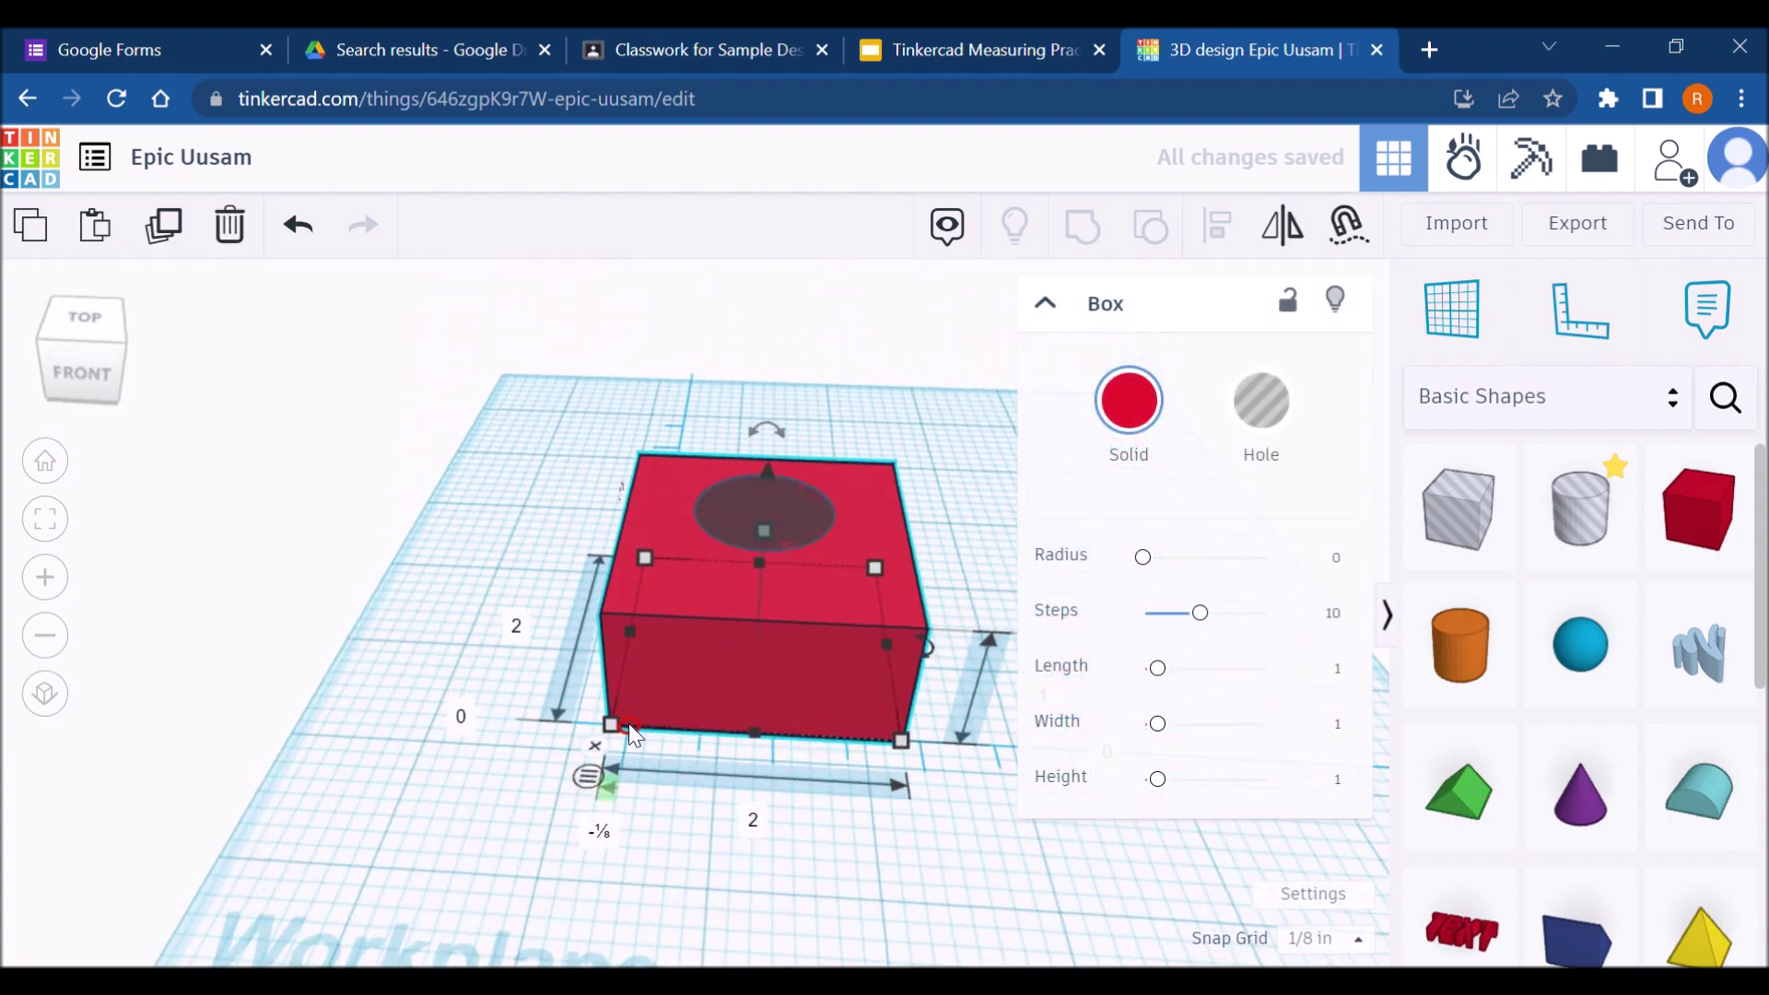
pyautogui.scroll(5, 638, 735)
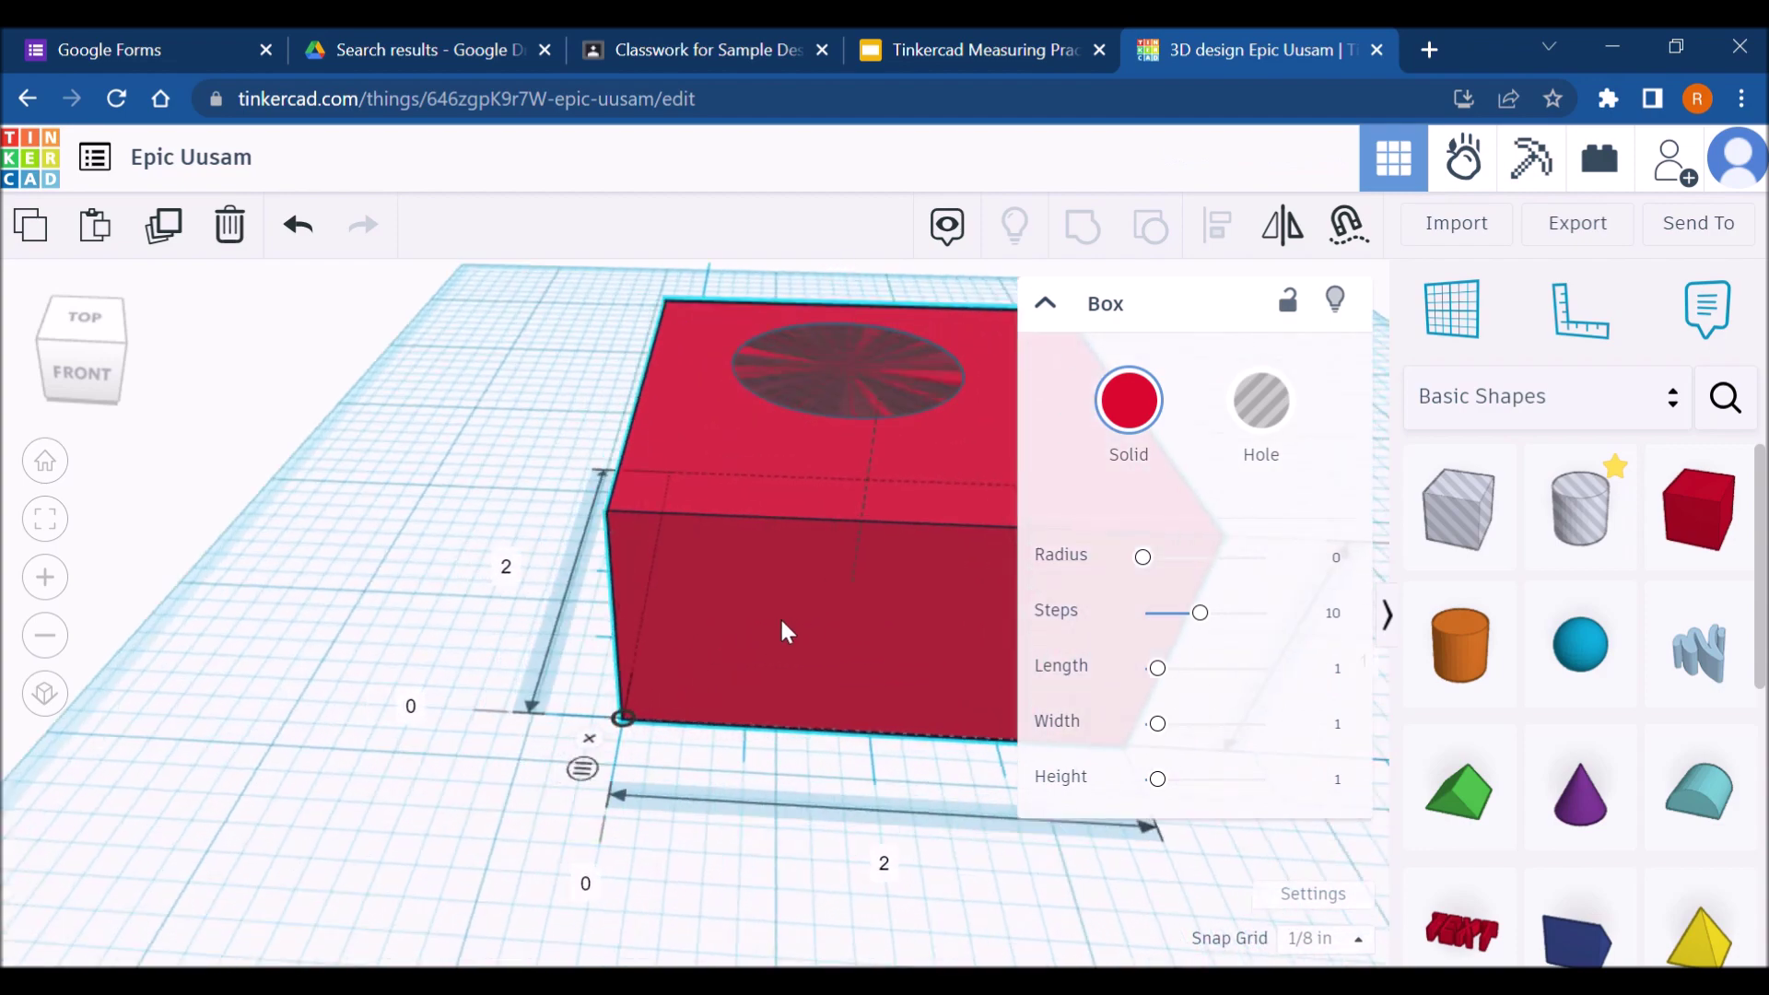
pyautogui.moveTo(779, 617); pyautogui.dragTo(884, 562)
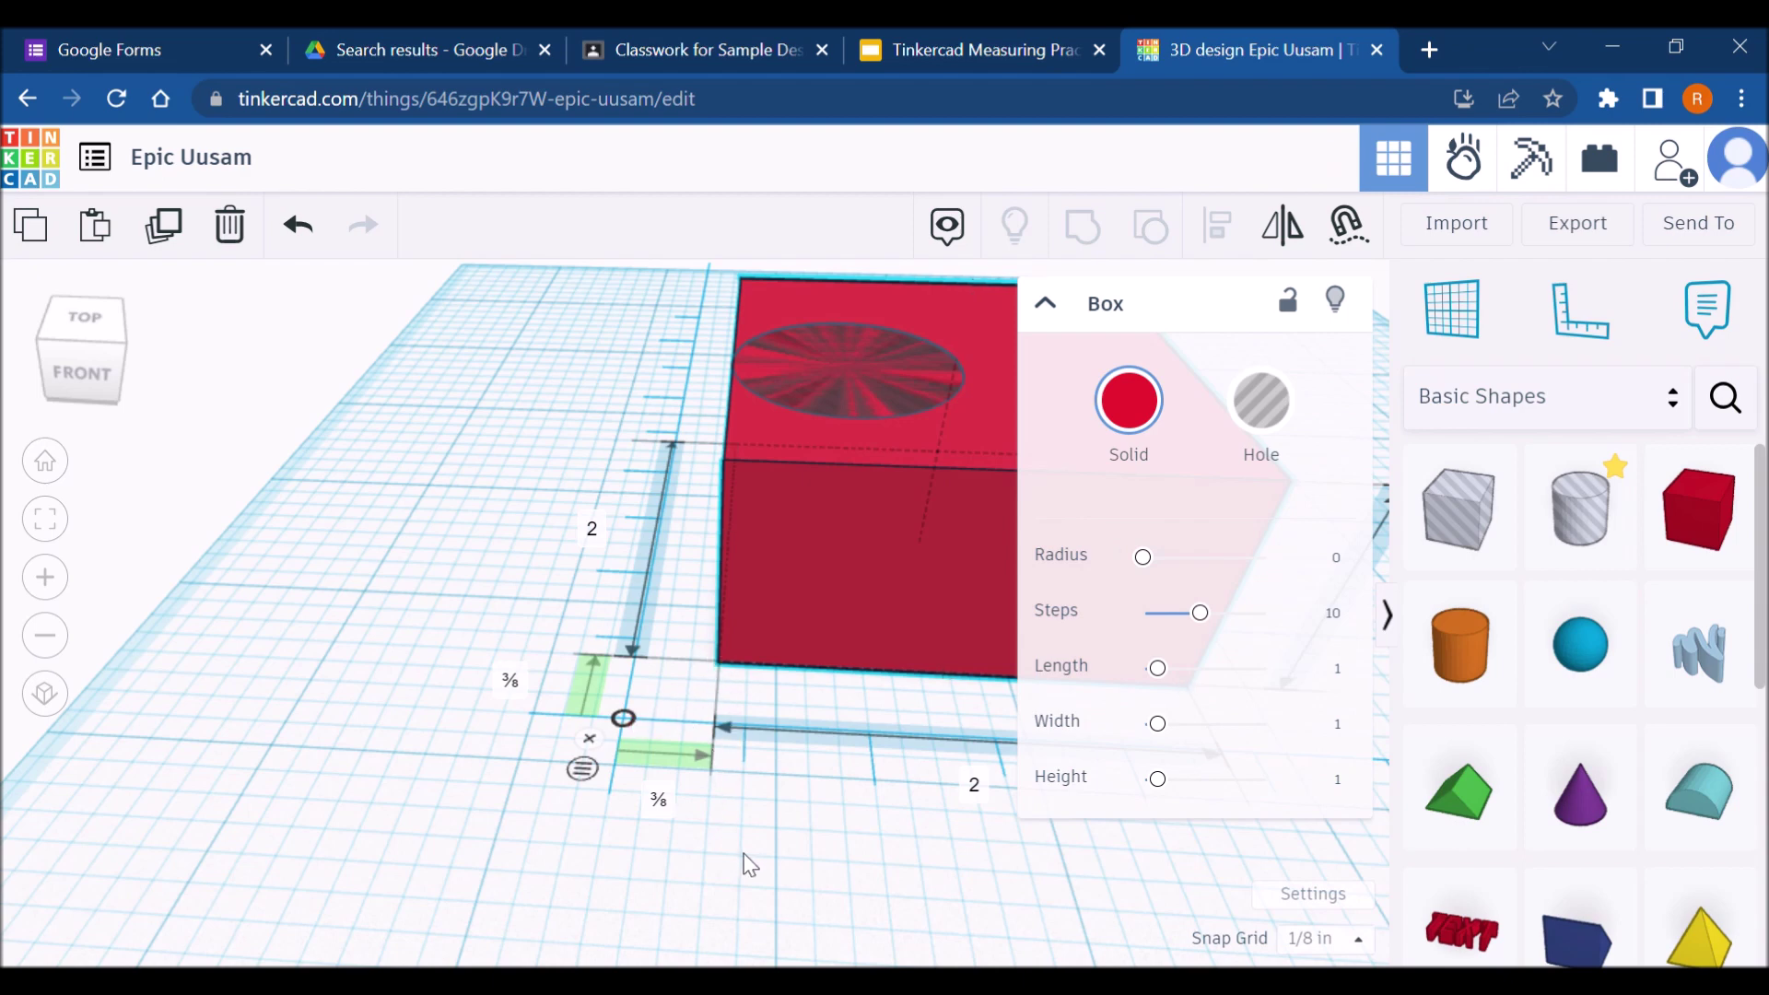
pyautogui.scroll(1, 738, 857)
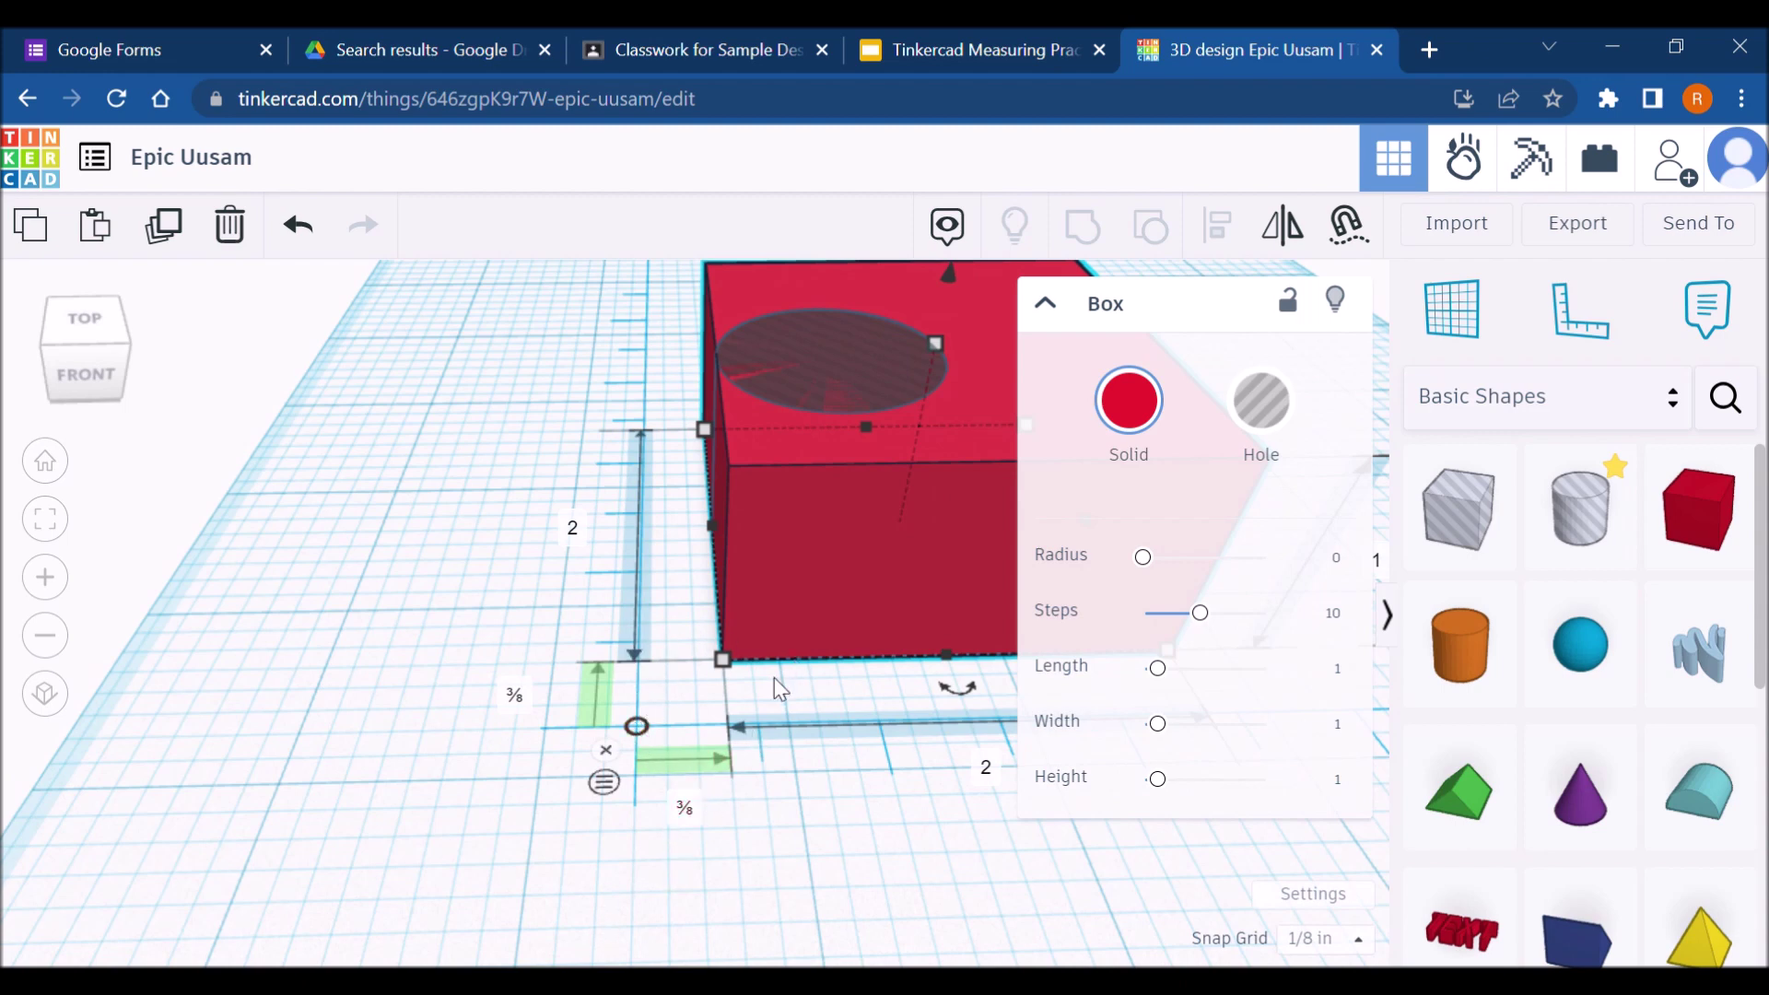
pyautogui.moveTo(804, 610); pyautogui.dragTo(731, 691)
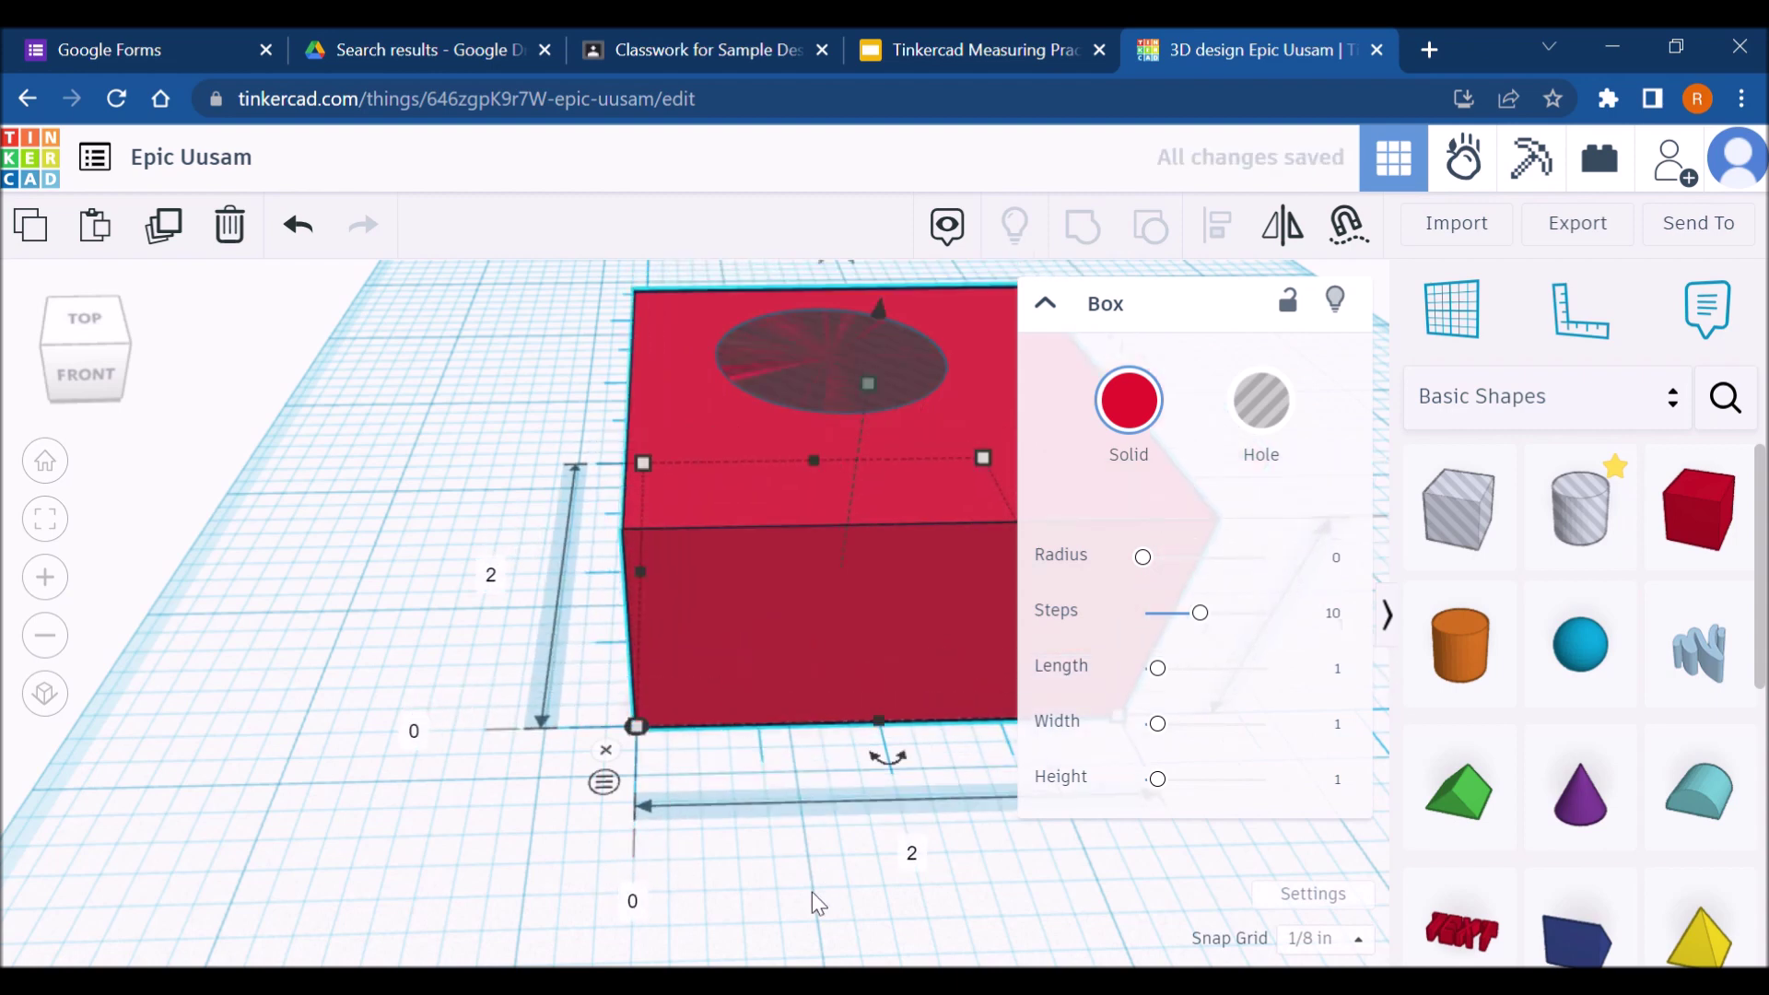
pyautogui.hotkey('ctrl', 'z')
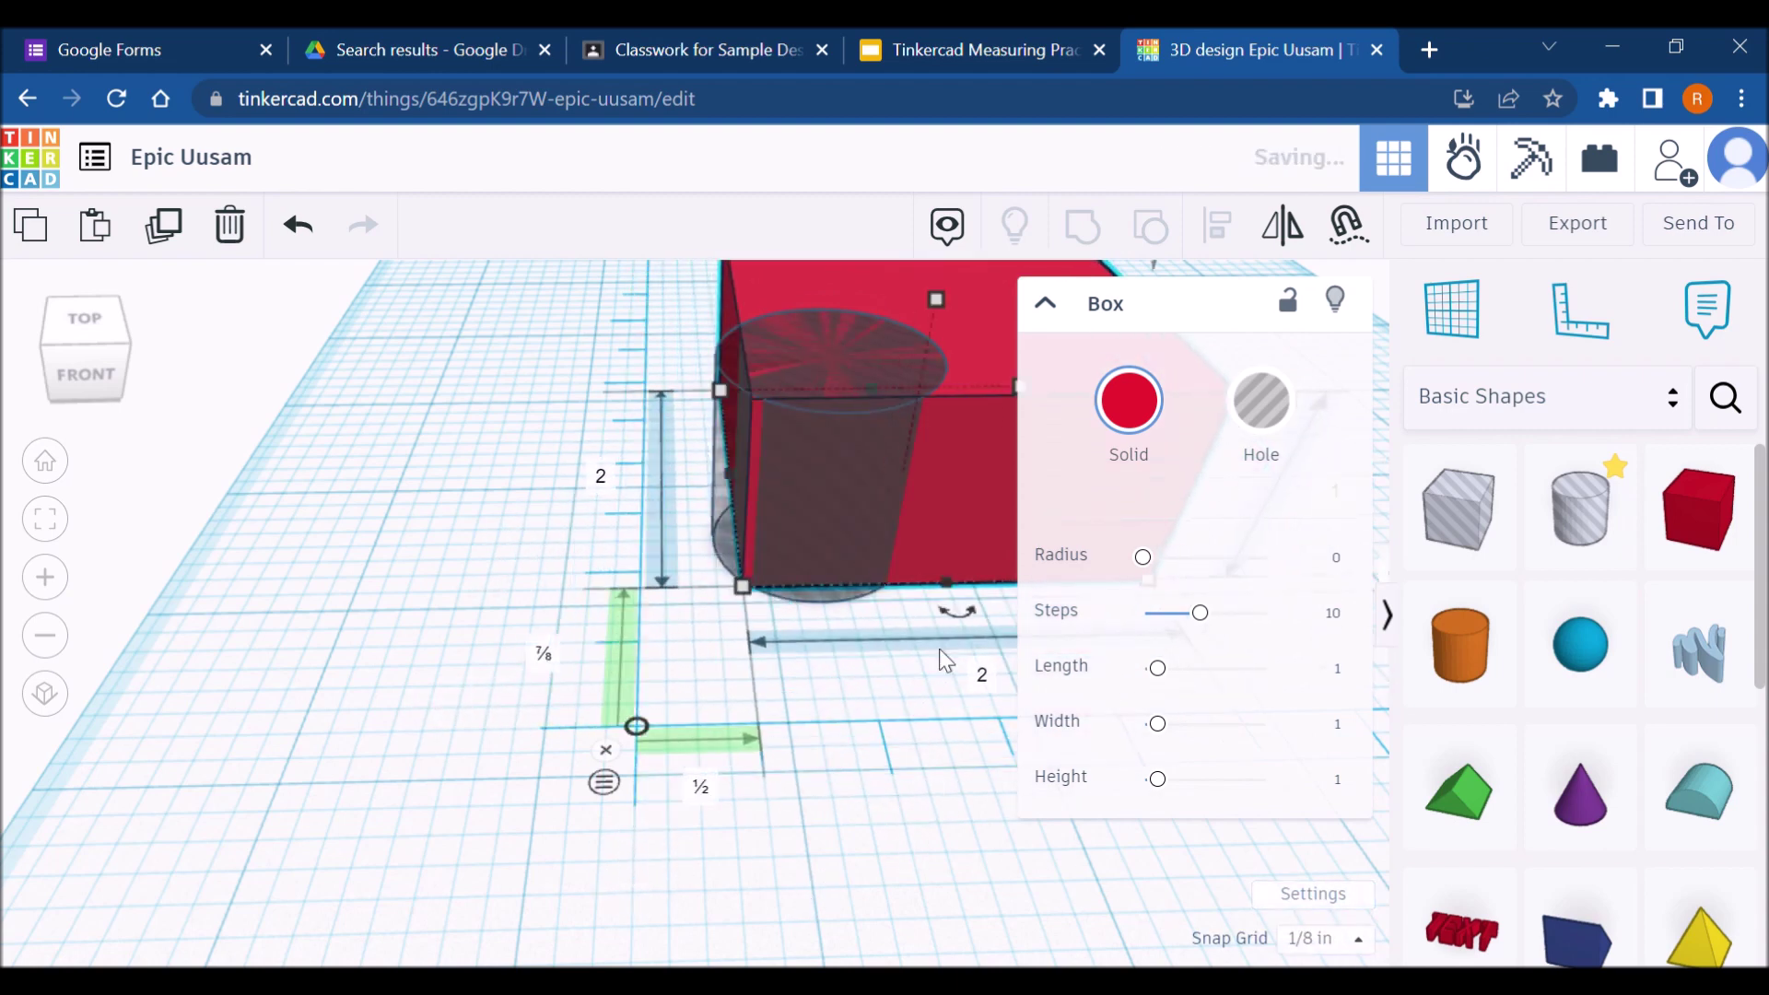
pyautogui.moveTo(936, 531); pyautogui.dragTo(943, 603)
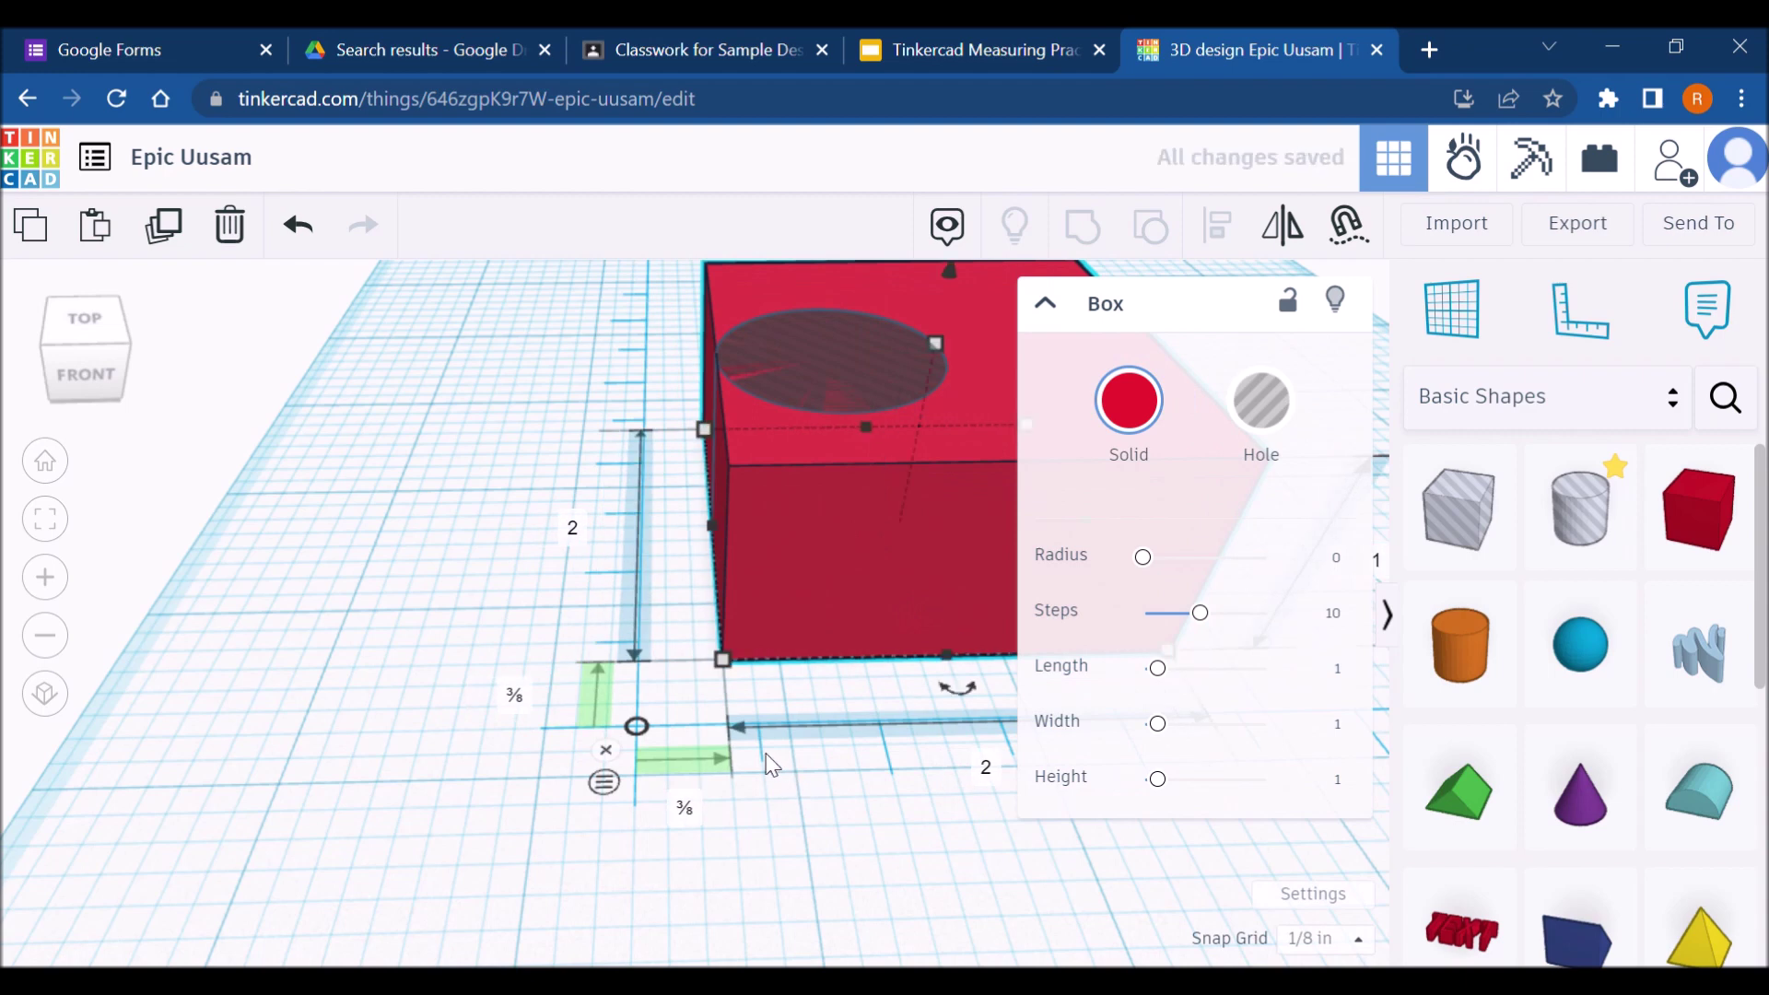
# Step: Set both of the box's ruler offsets to 0
pyautogui.write('0')
pyautogui.press('Return')
pyautogui.click(429, 700)
pyautogui.write('0')
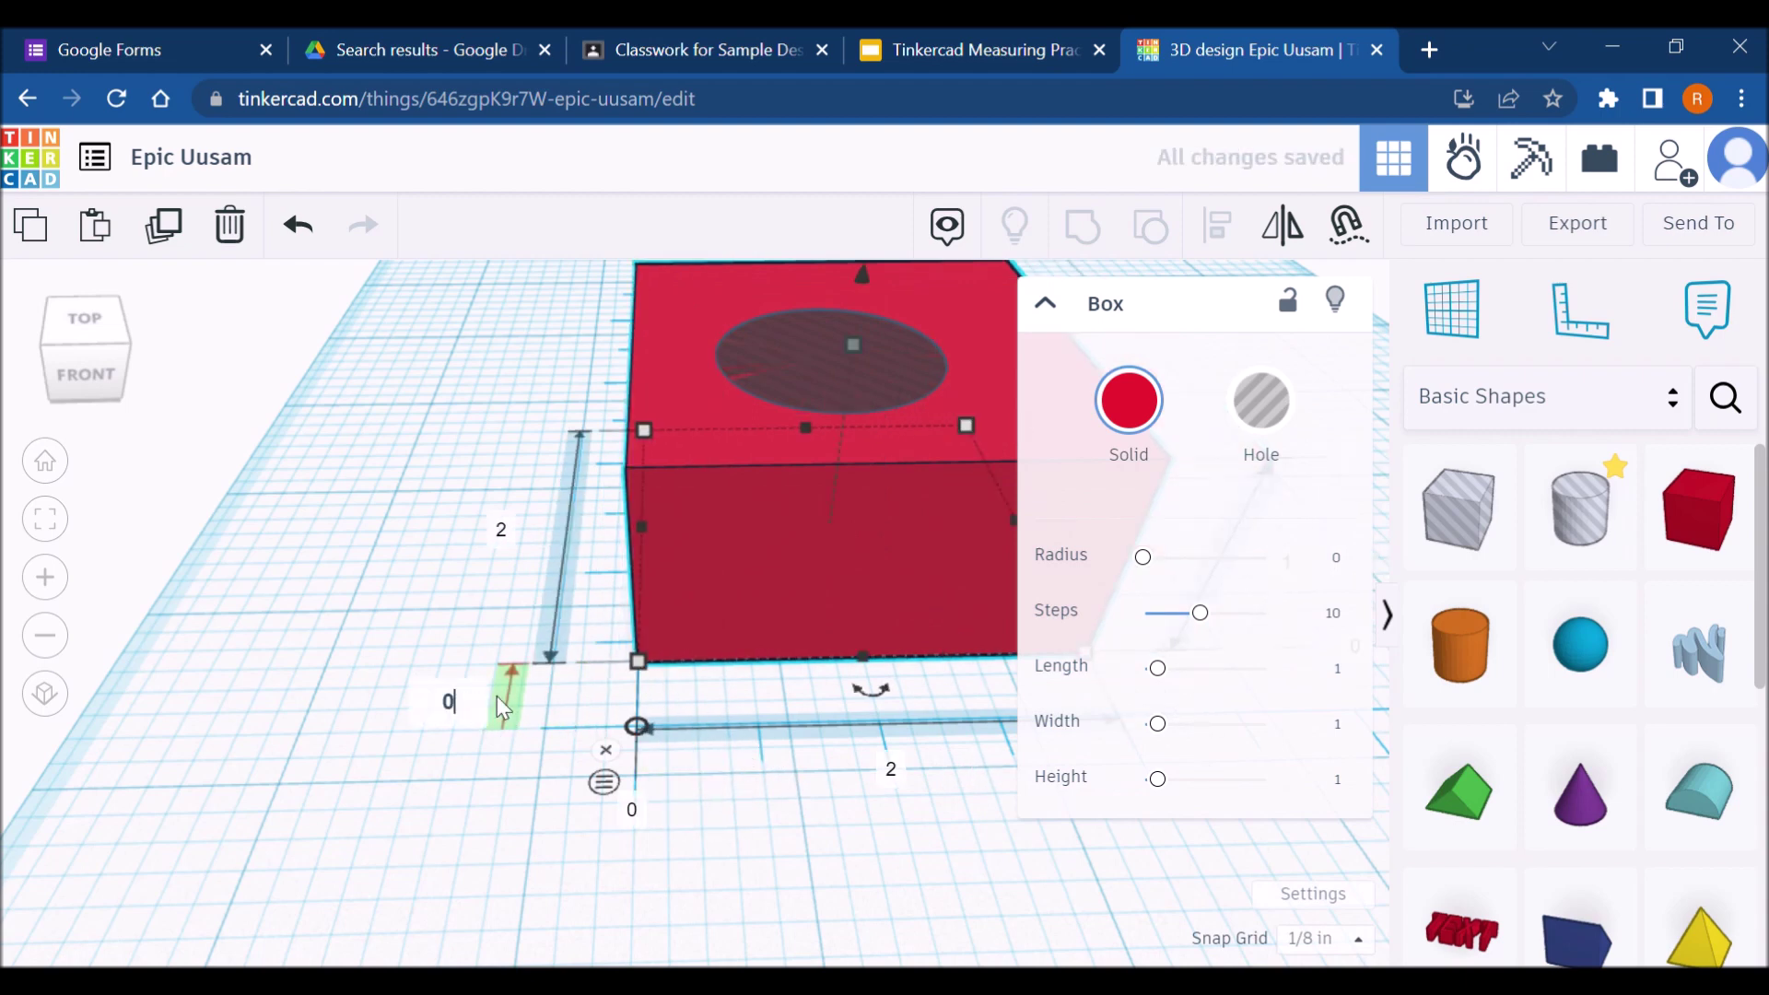
pyautogui.press('Return')
pyautogui.scroll(3, 645, 765)
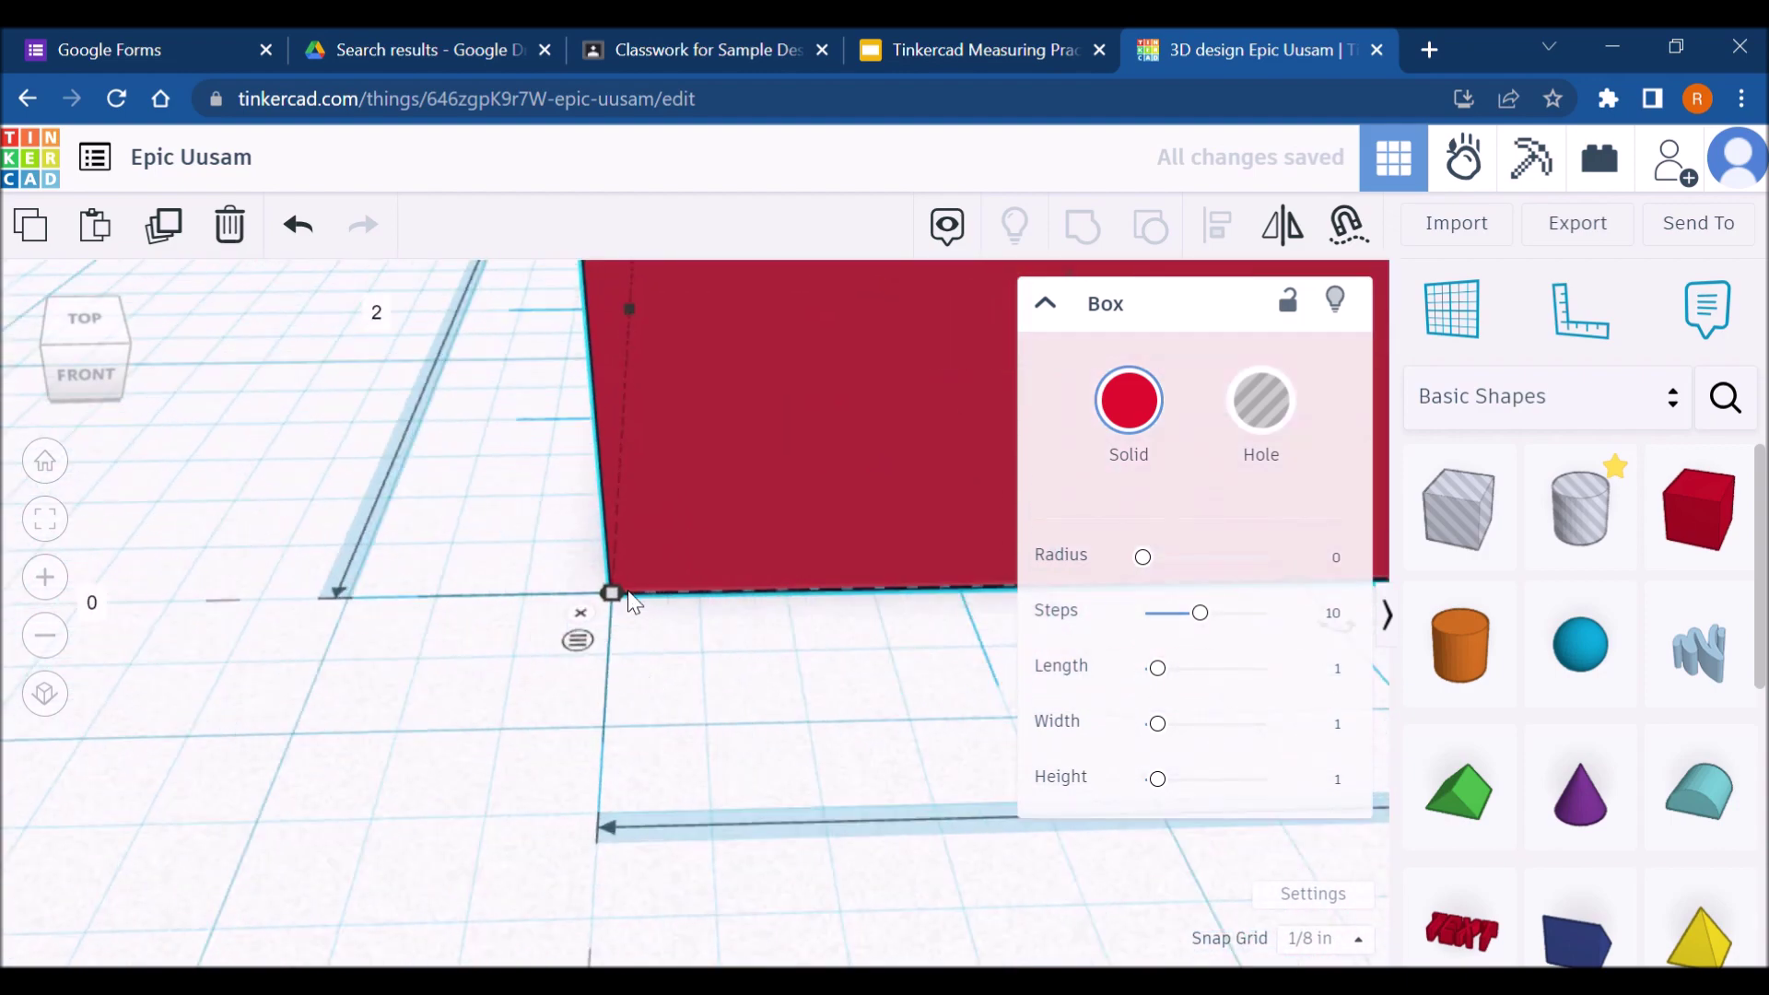
pyautogui.scroll(-5, 665, 660)
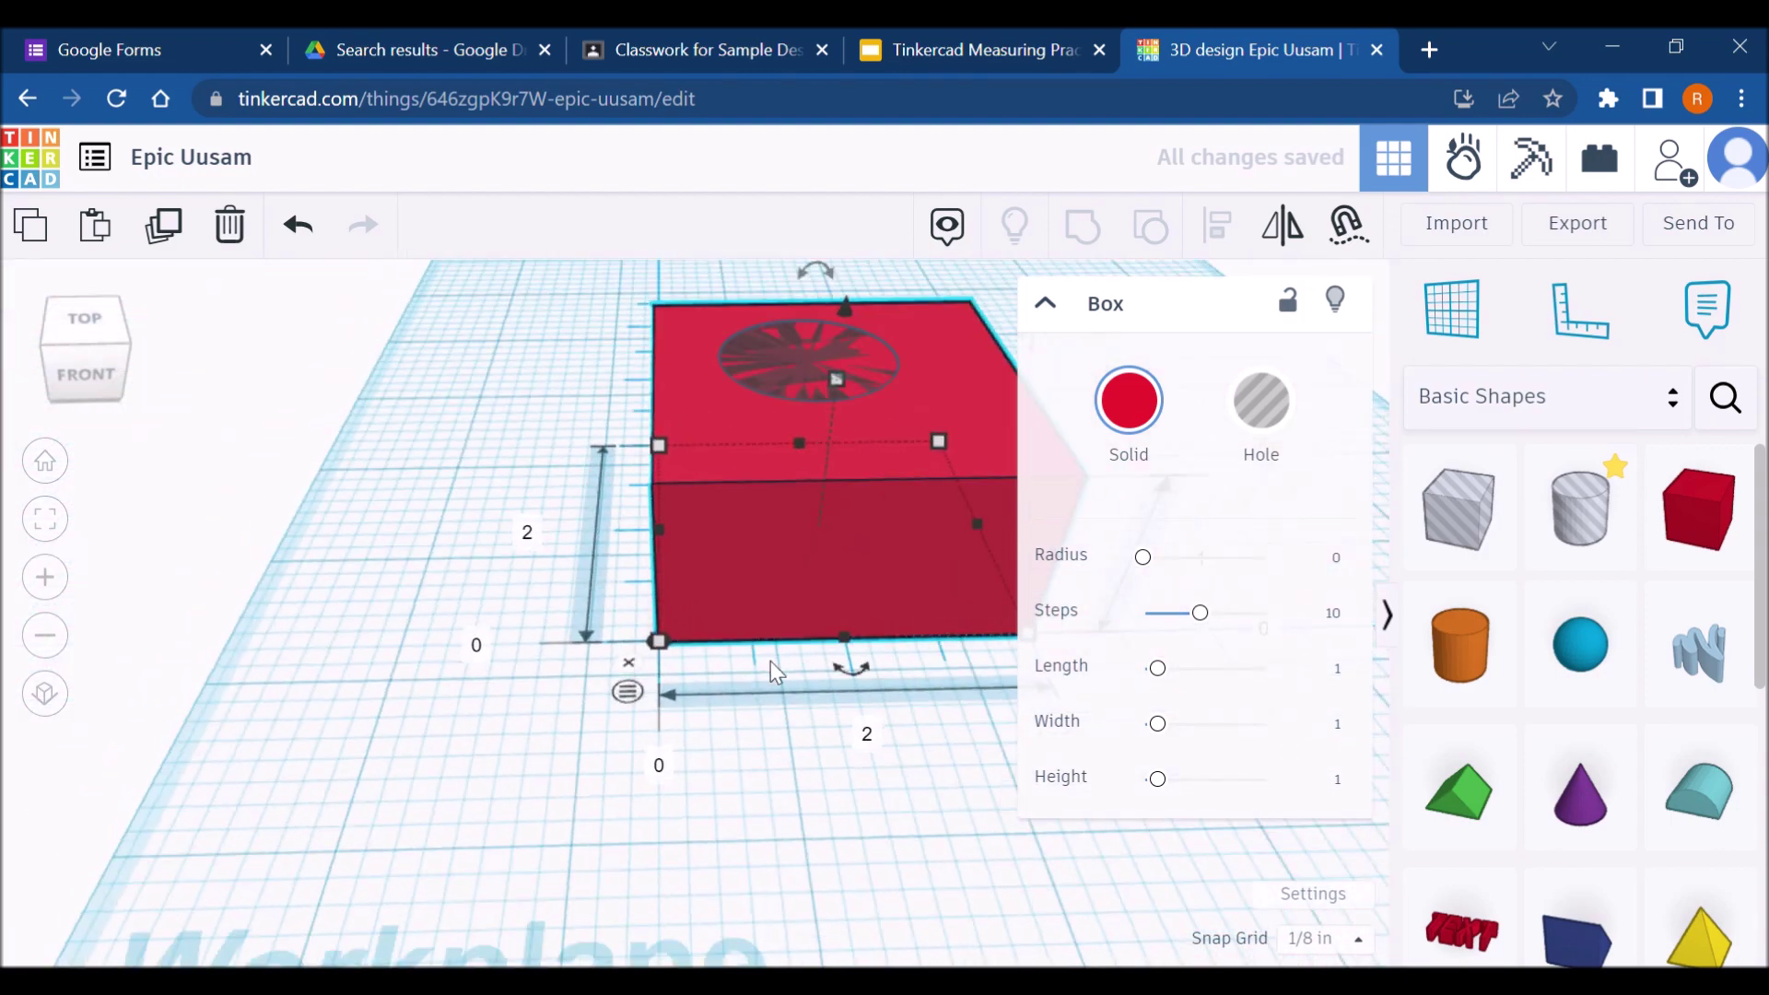
pyautogui.moveTo(717, 714); pyautogui.dragTo(813, 691, button='right')
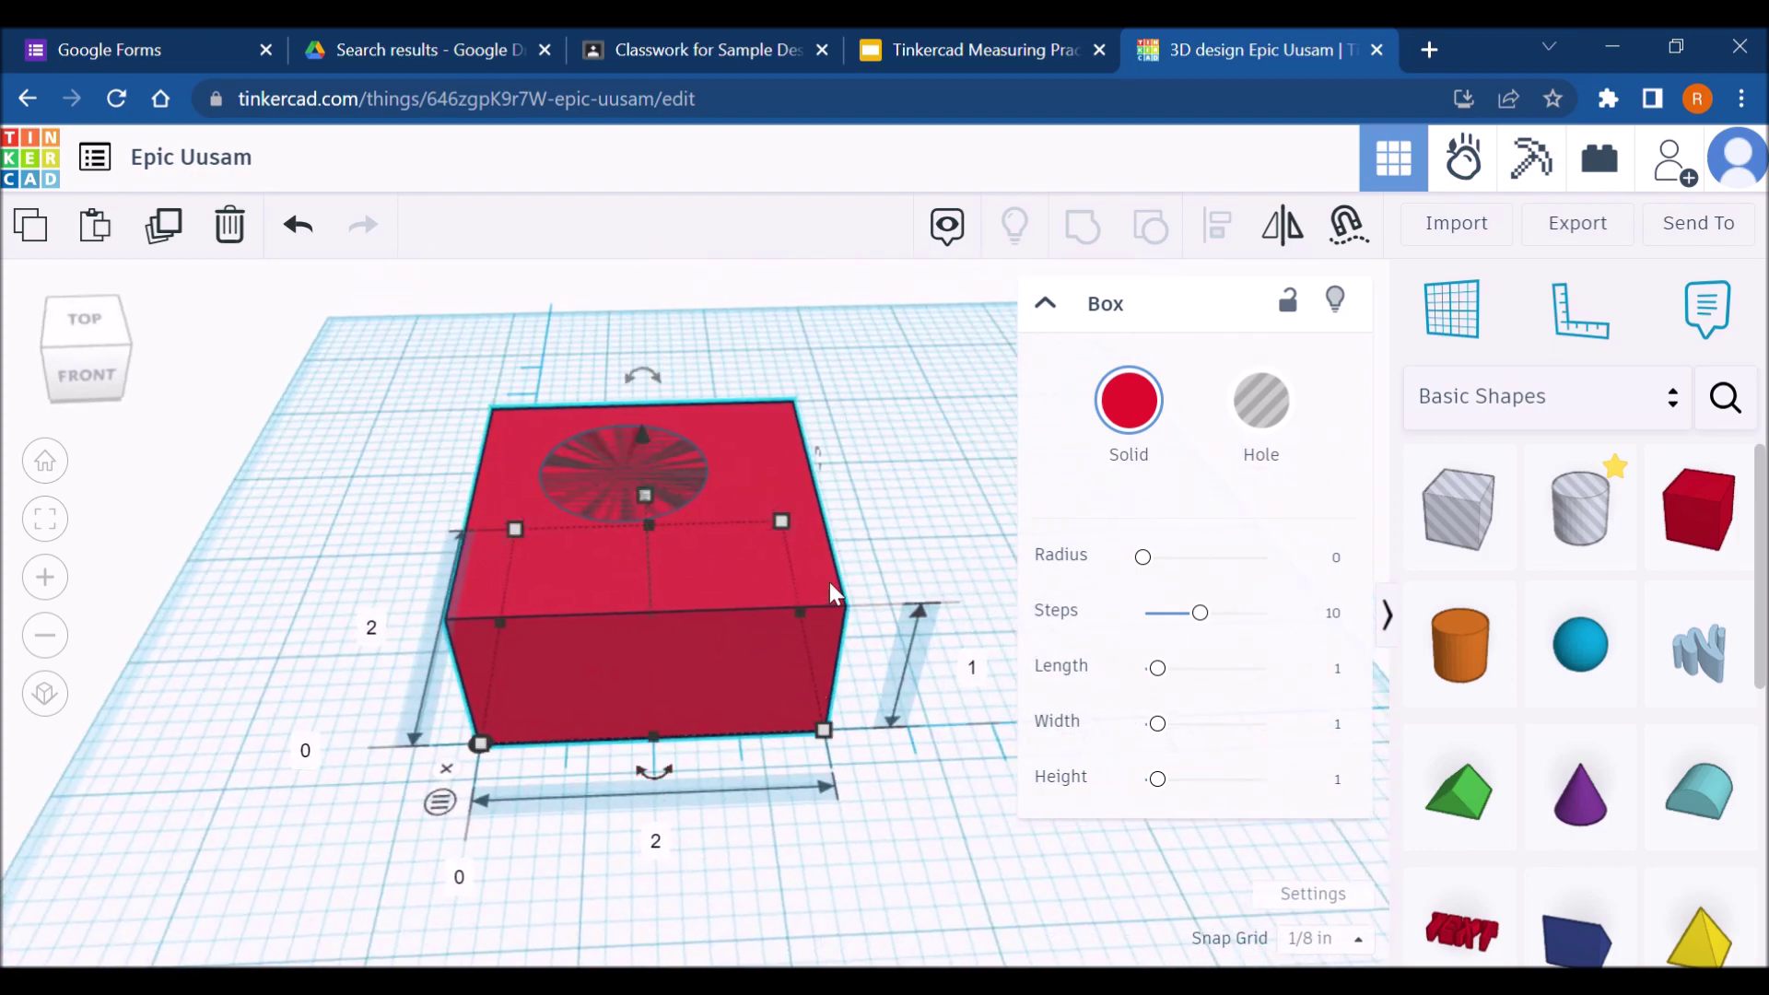
# Step: Position the cylinder hole ½ and ¼ from the ruler, and add a text shape in front
pyautogui.click(921, 737)
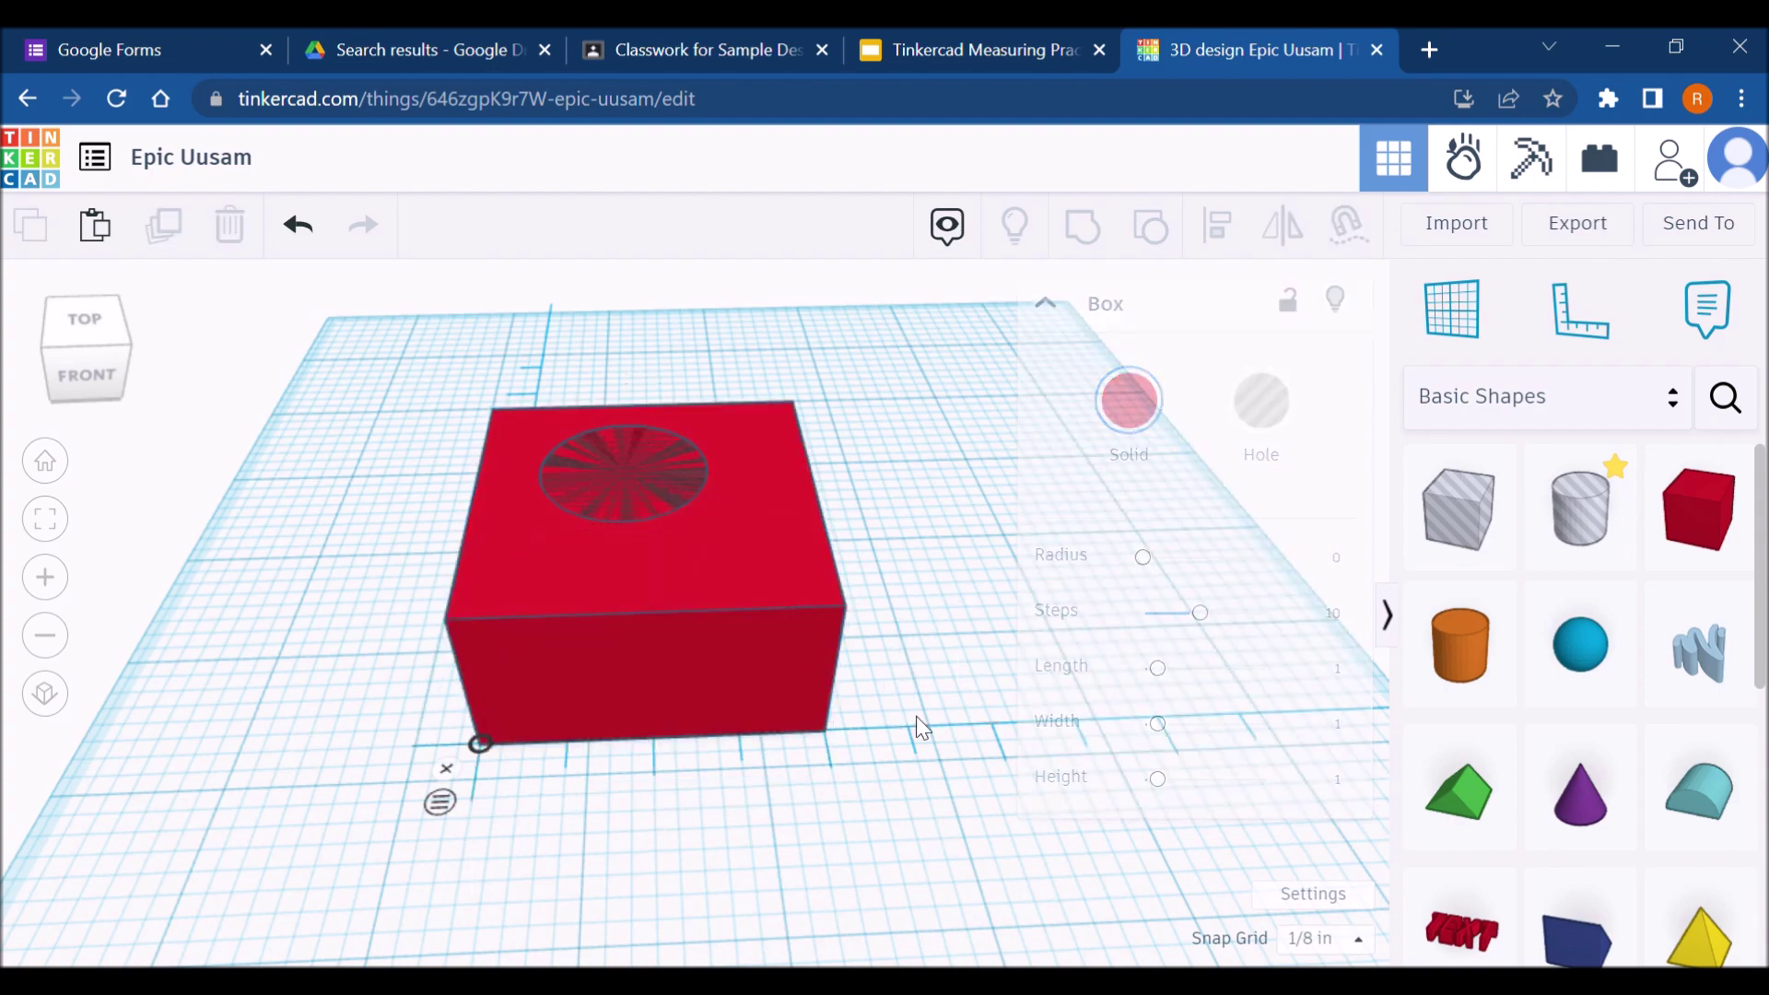
pyautogui.click(630, 490)
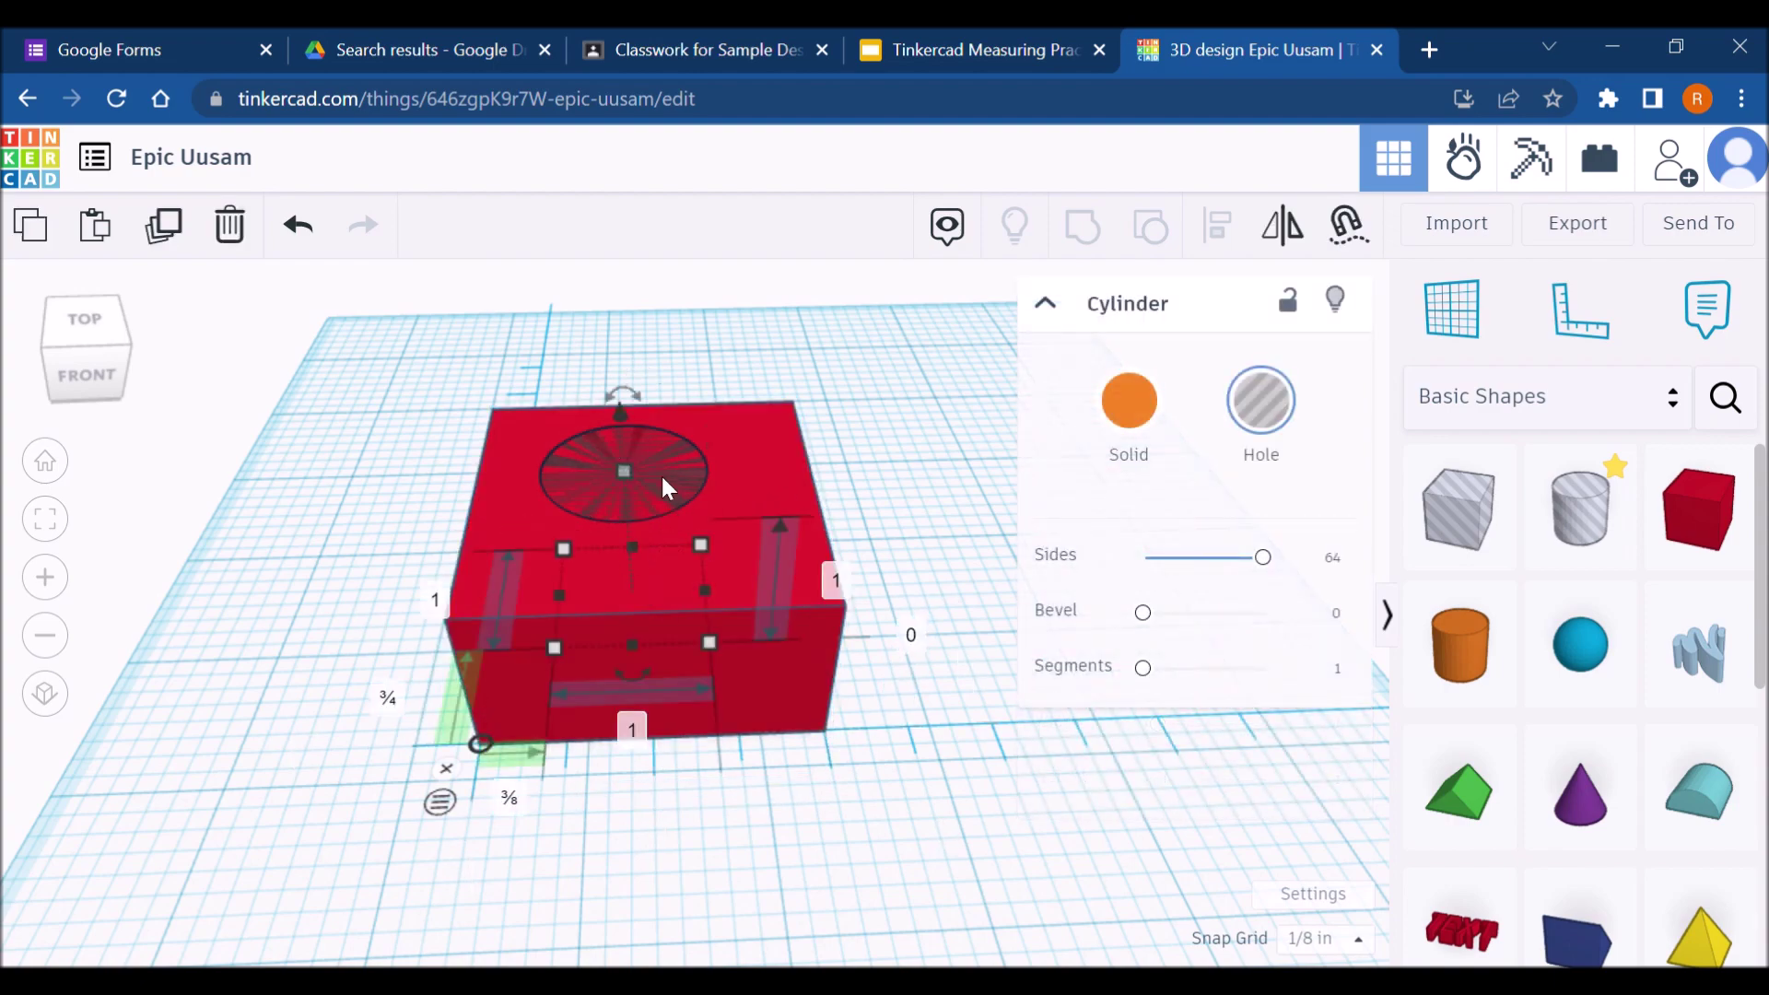
pyautogui.moveTo(664, 488)
pyautogui.mouseDown()
pyautogui.moveTo(634, 505)
pyautogui.moveTo(667, 499)
pyautogui.mouseUp()
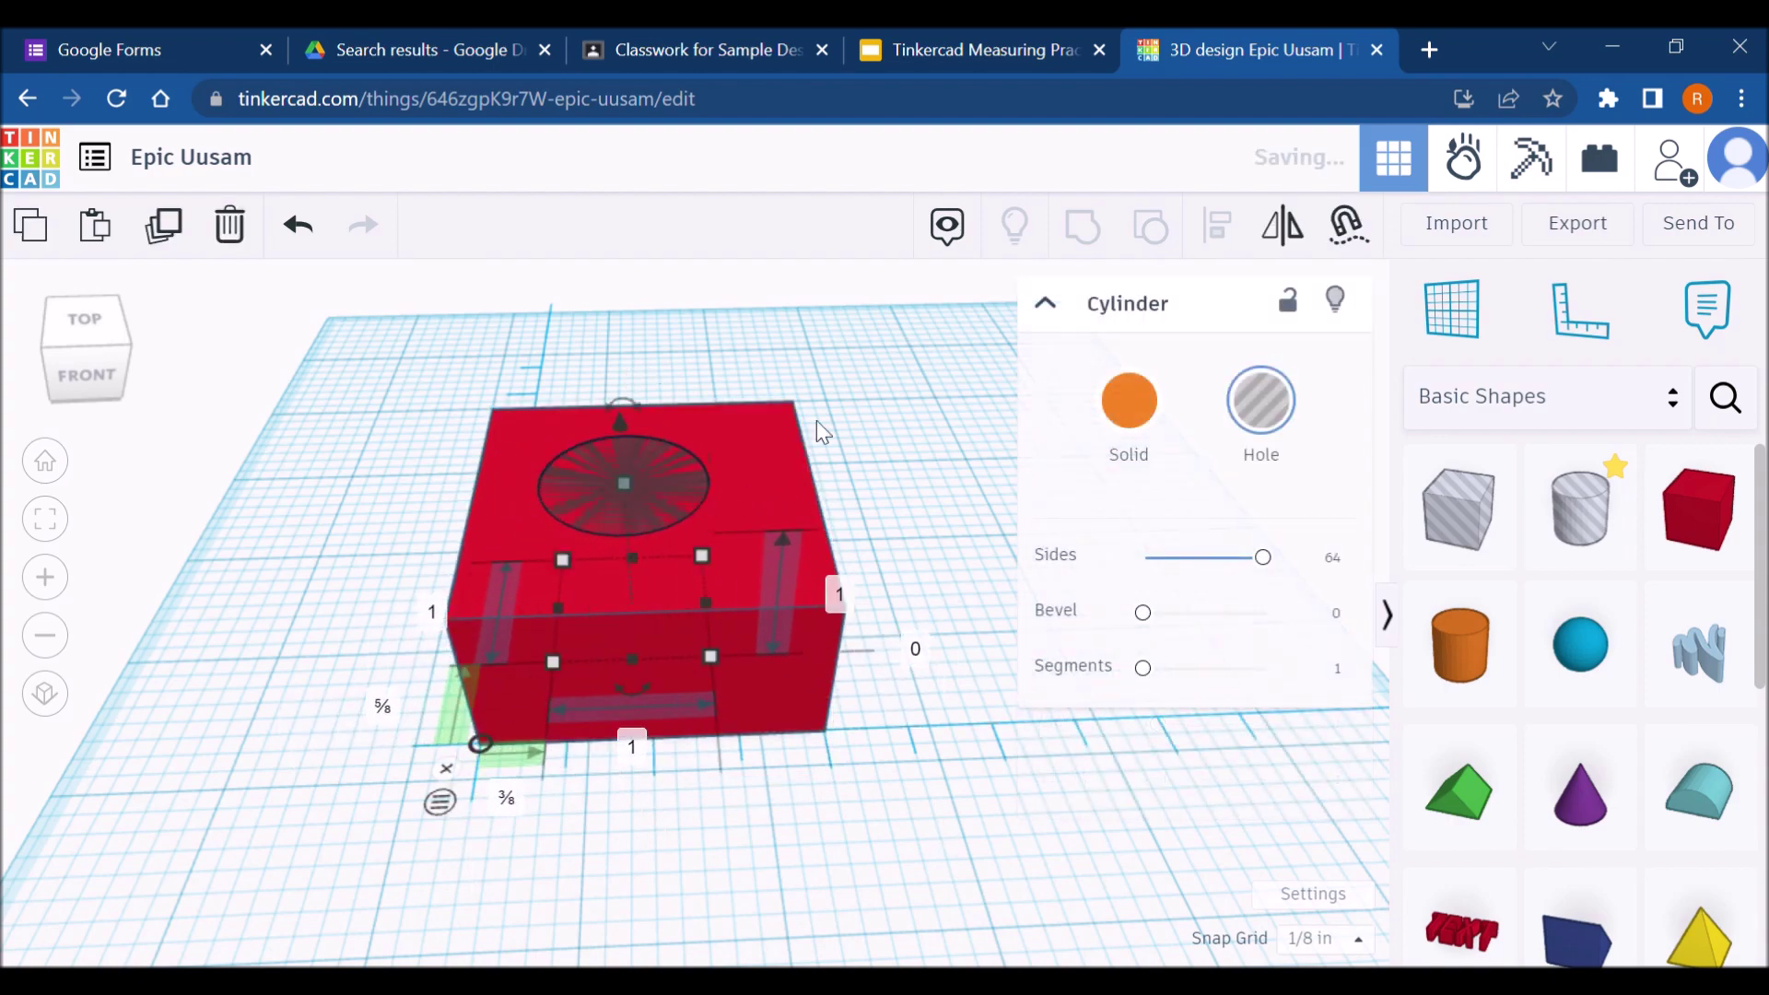
pyautogui.click(995, 46)
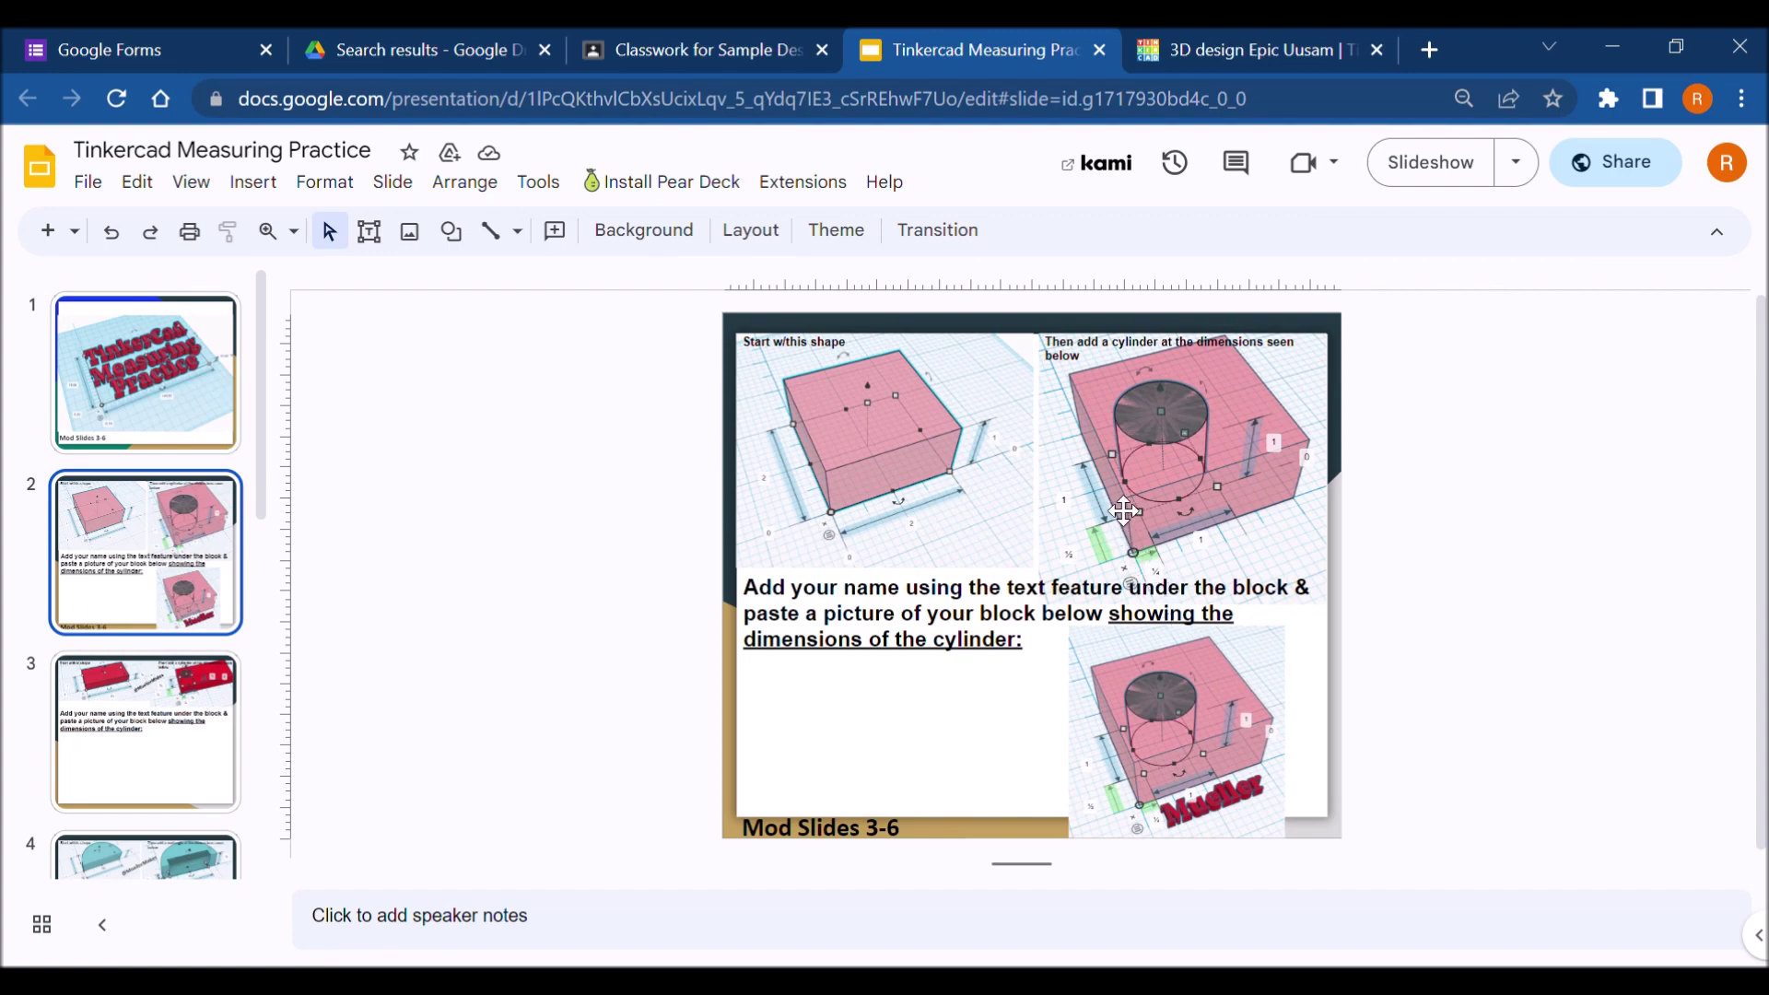
pyautogui.click(1211, 48)
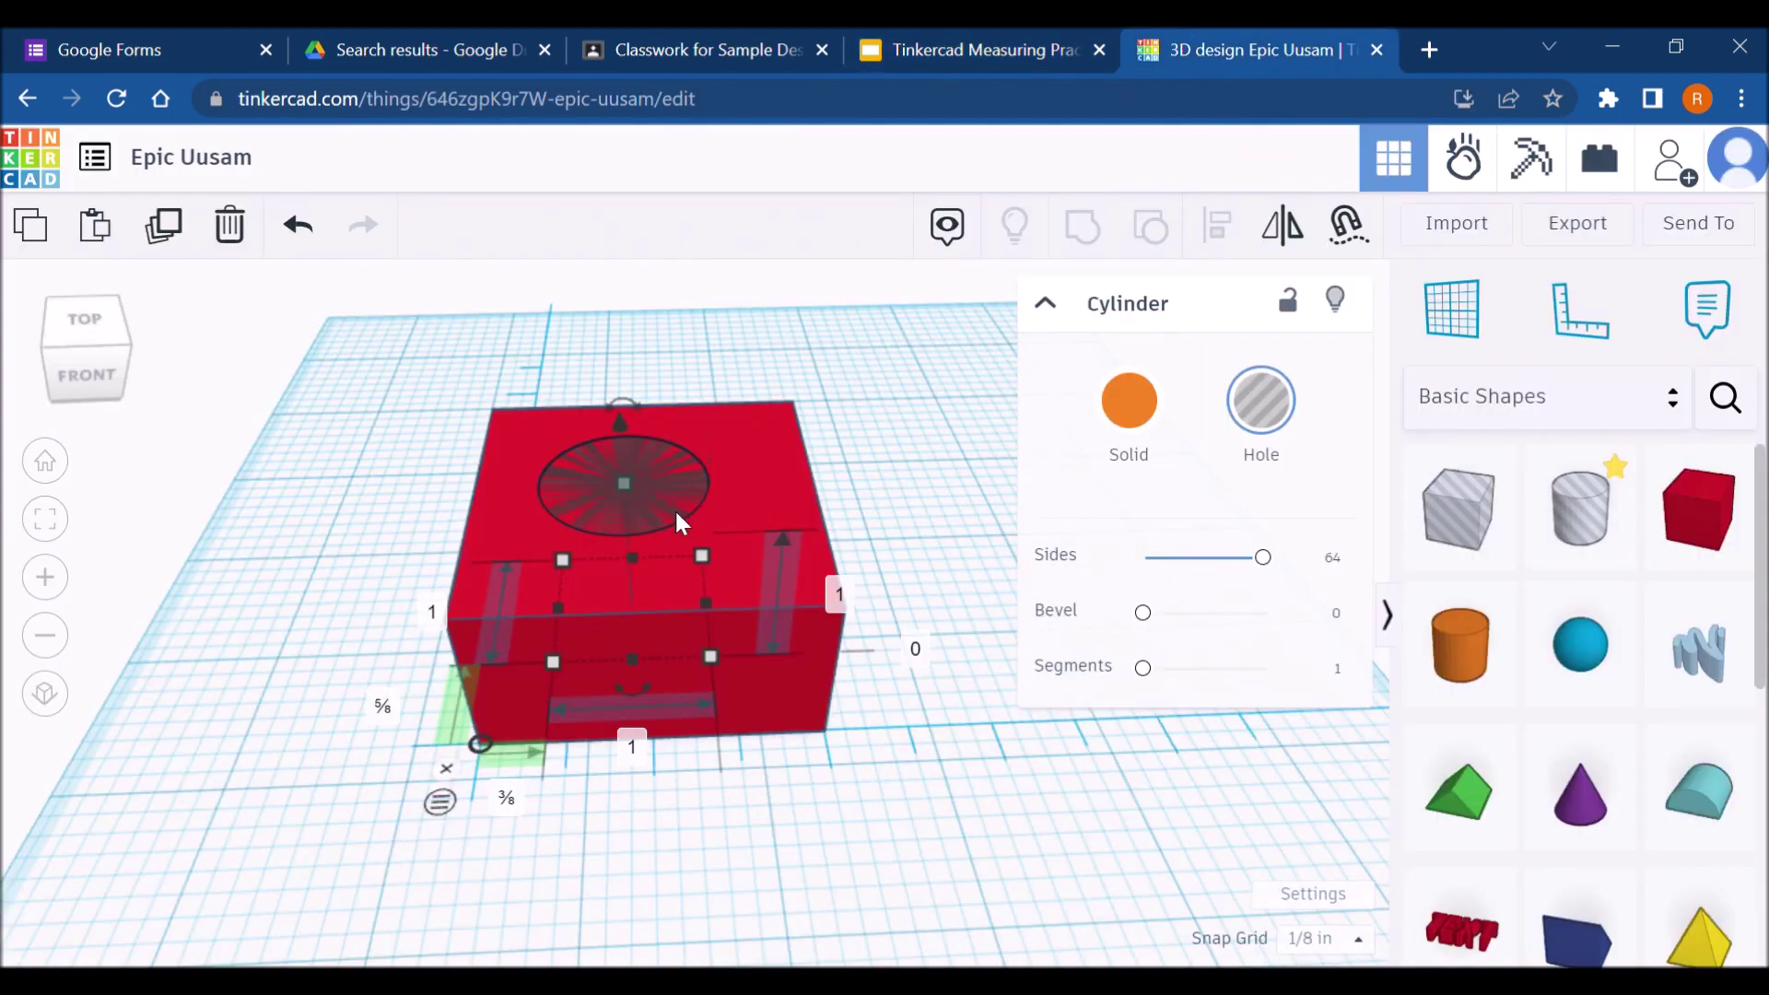
pyautogui.moveTo(676, 513); pyautogui.dragTo(621, 502)
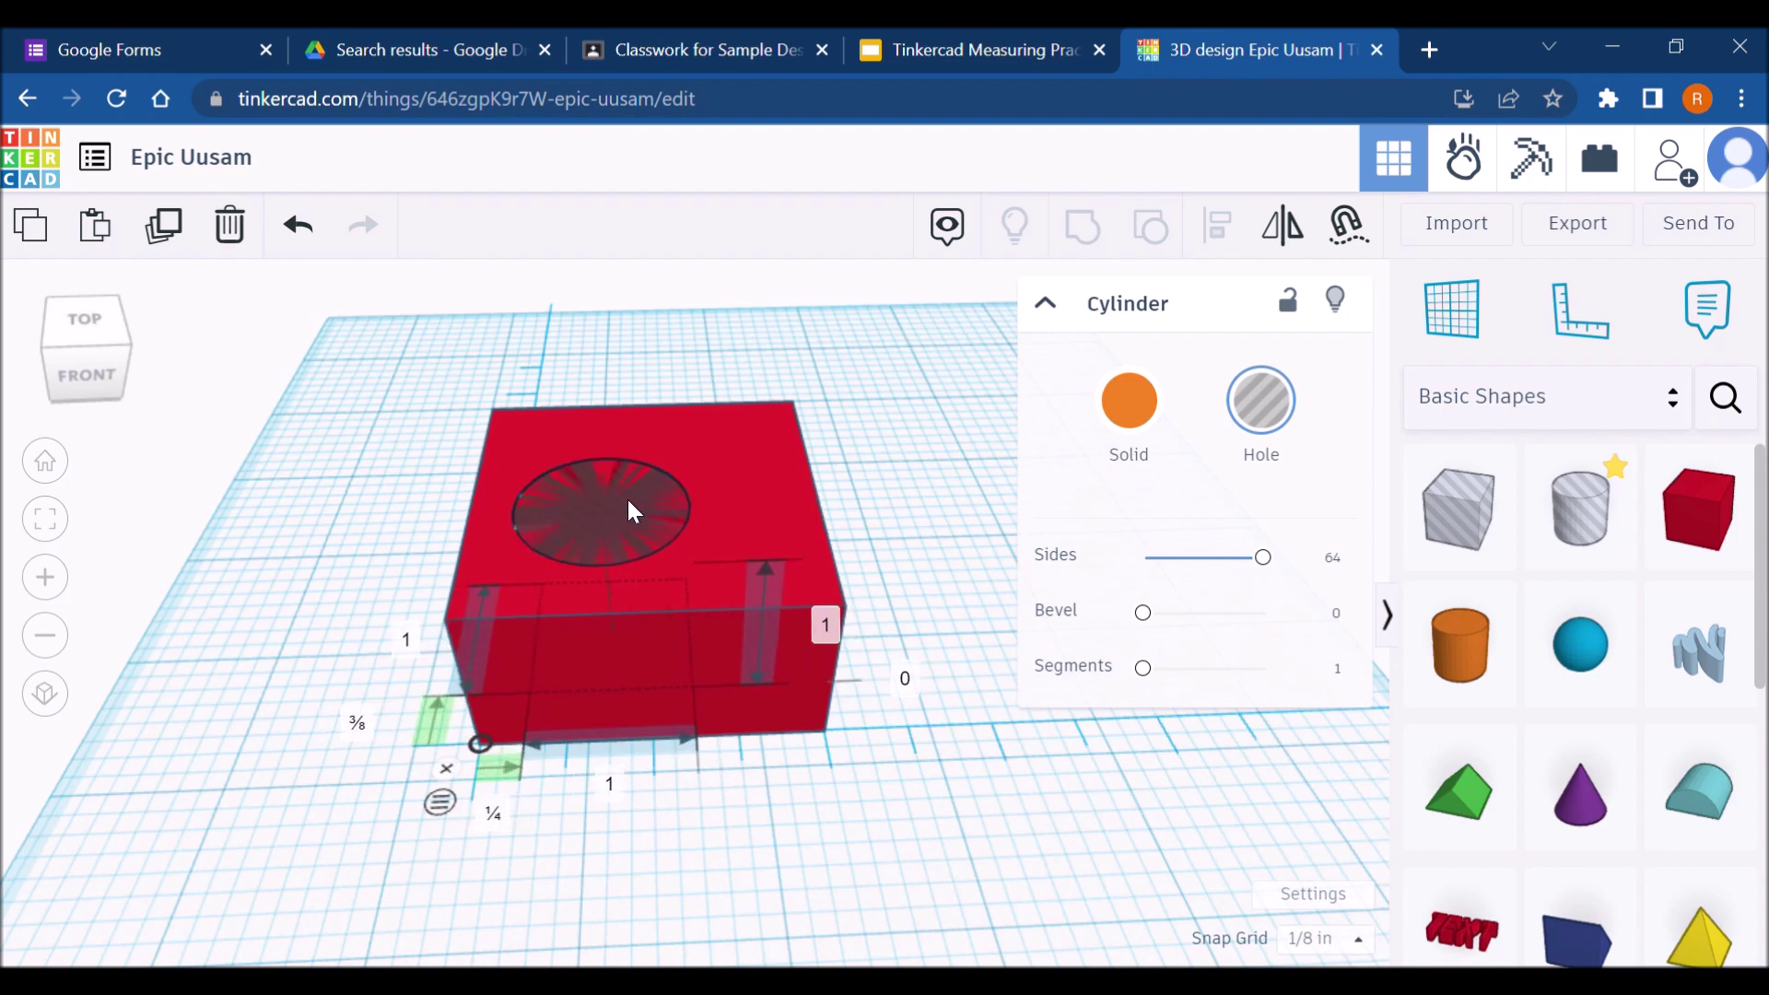
pyautogui.moveTo(628, 509); pyautogui.dragTo(628, 482)
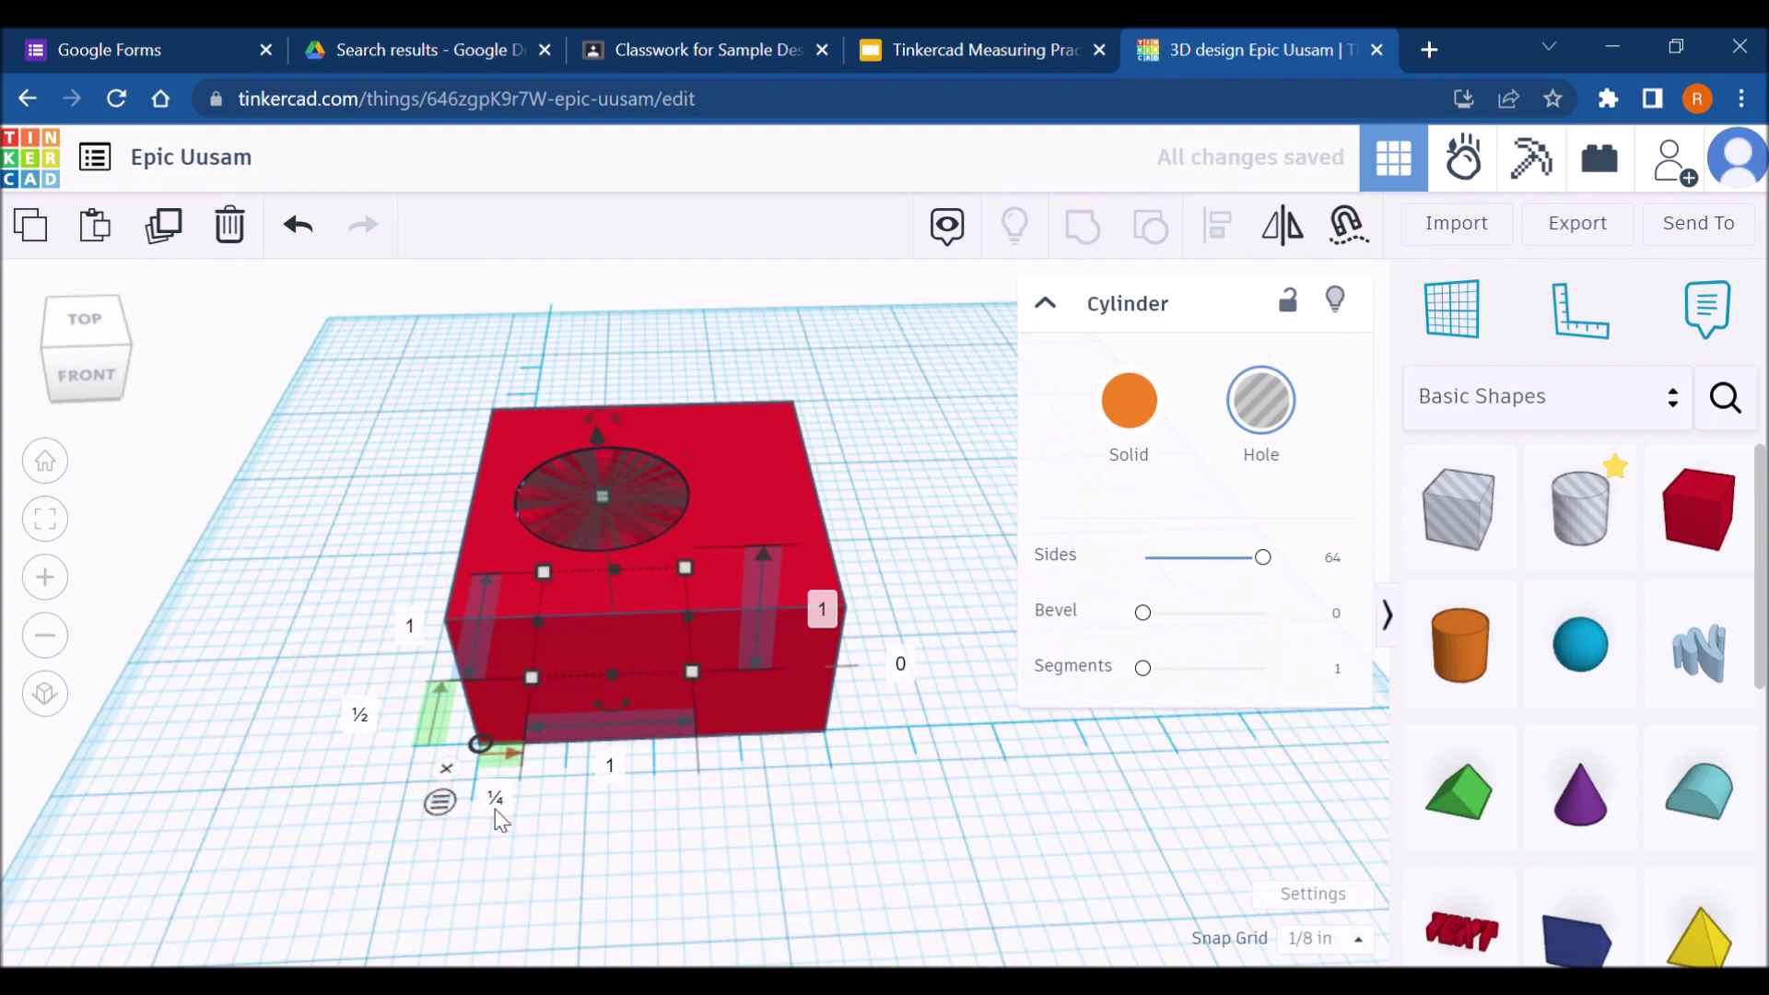
pyautogui.press('Return')
pyautogui.moveTo(738, 817); pyautogui.dragTo(935, 836, button='right')
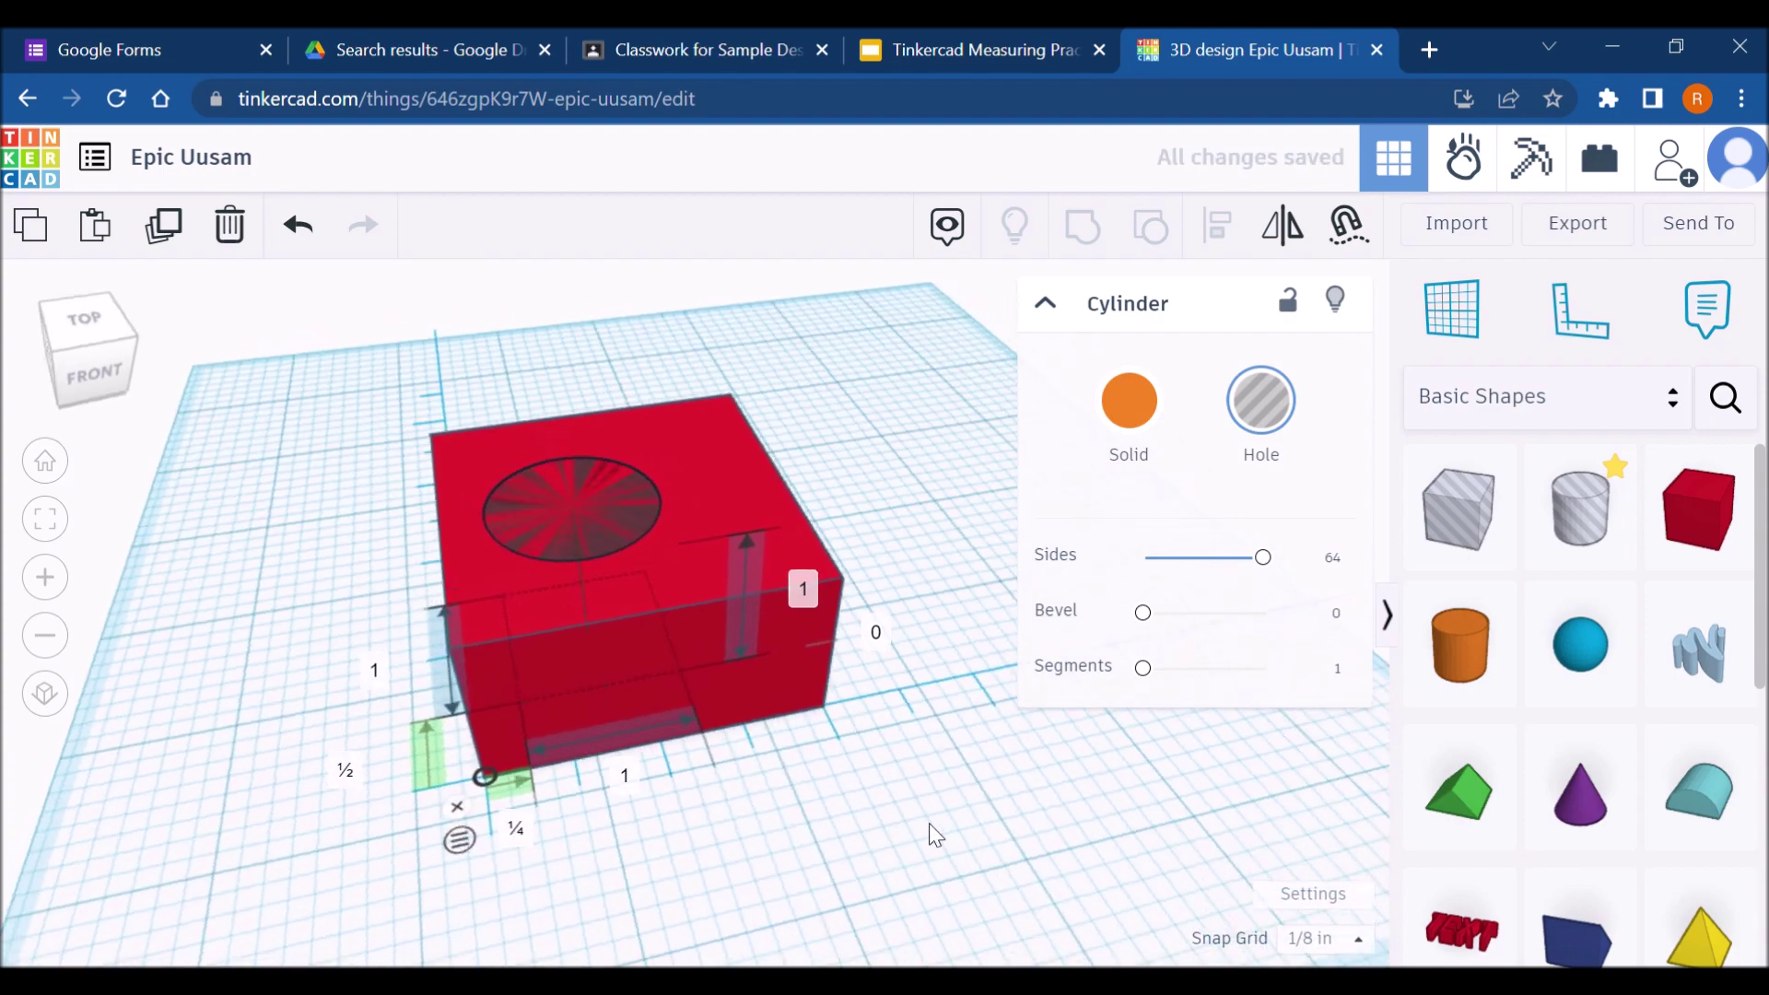
pyautogui.moveTo(1463, 933); pyautogui.dragTo(608, 737)
# Step: Change the text to 'TEXTasdfasdfas' and move it in front of the red block
pyautogui.click(1187, 570)
pyautogui.write('asdfasdfas')
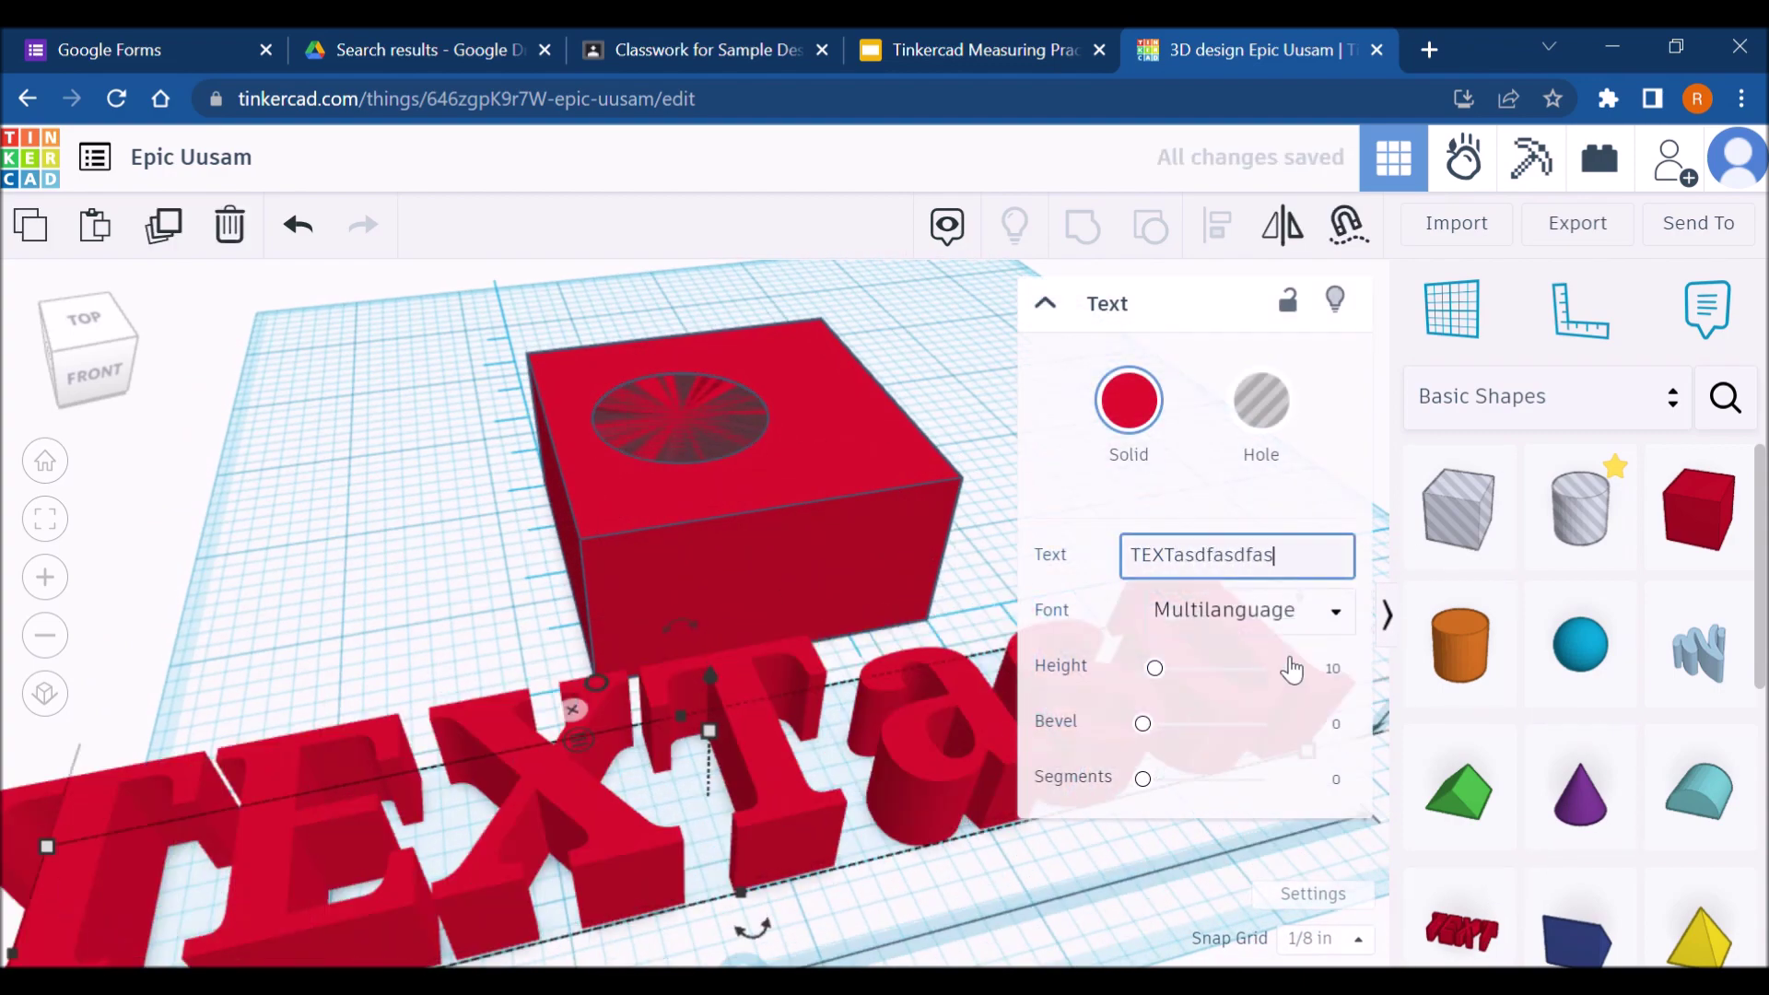
pyautogui.click(693, 809)
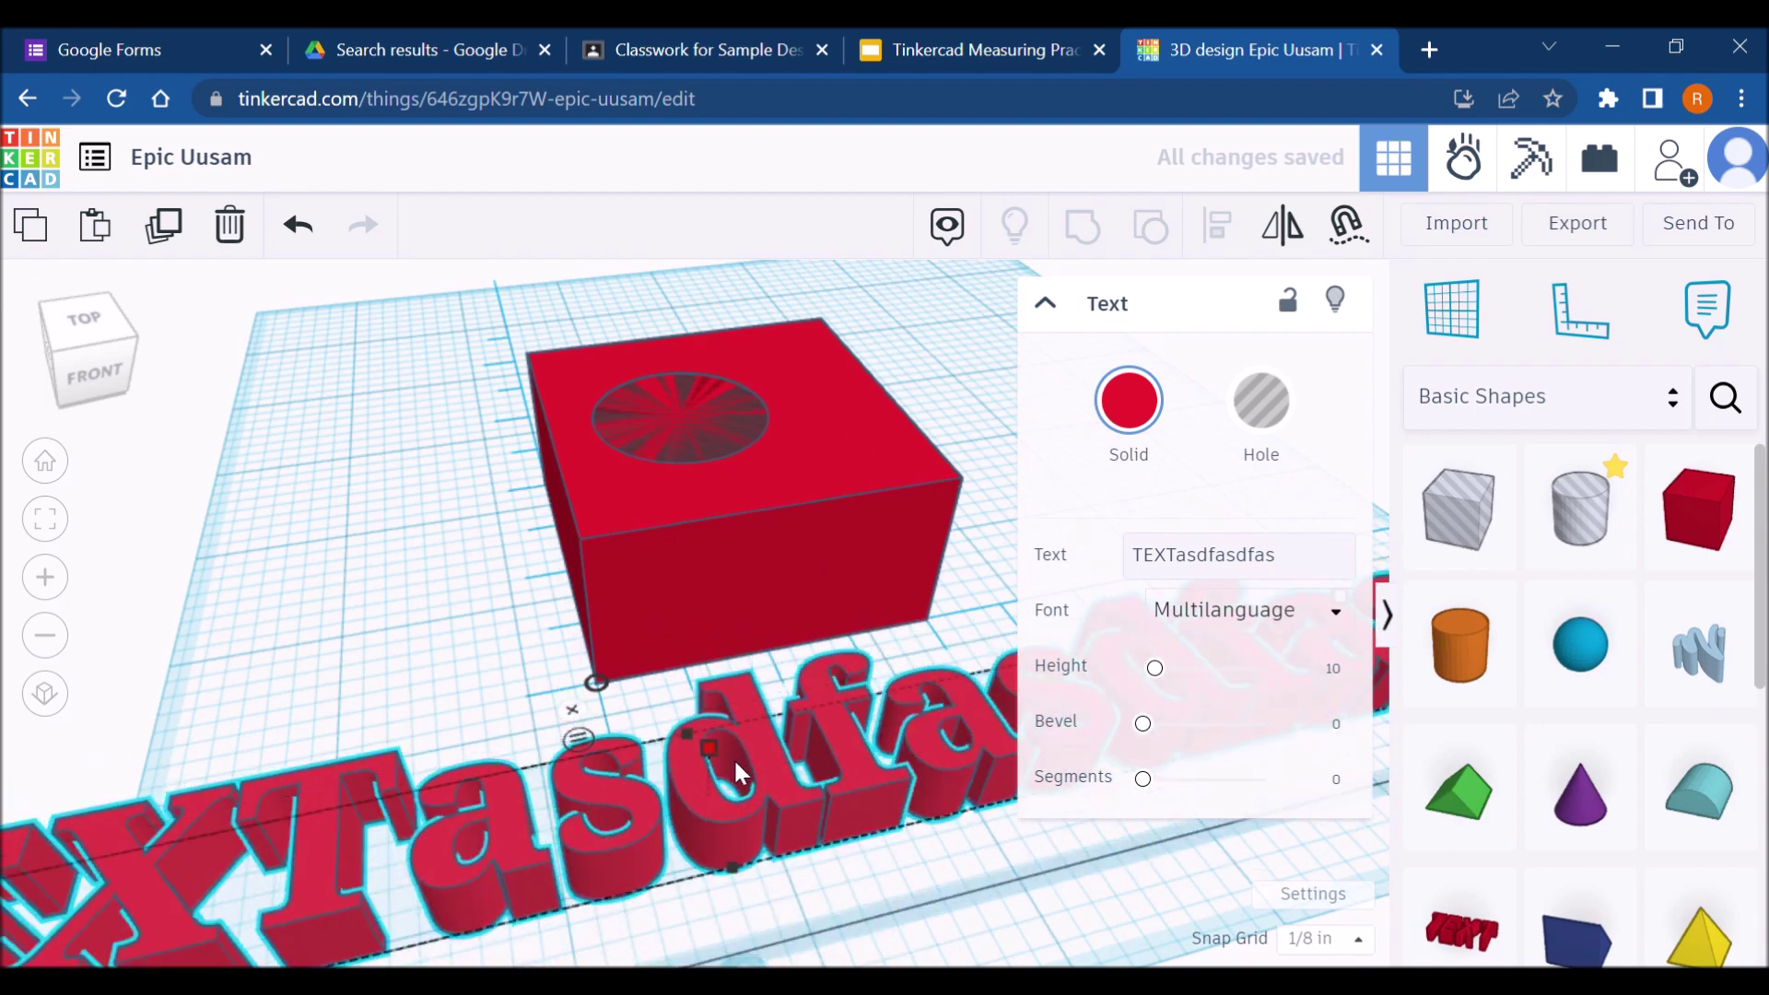
pyautogui.moveTo(776, 808); pyautogui.dragTo(894, 746)
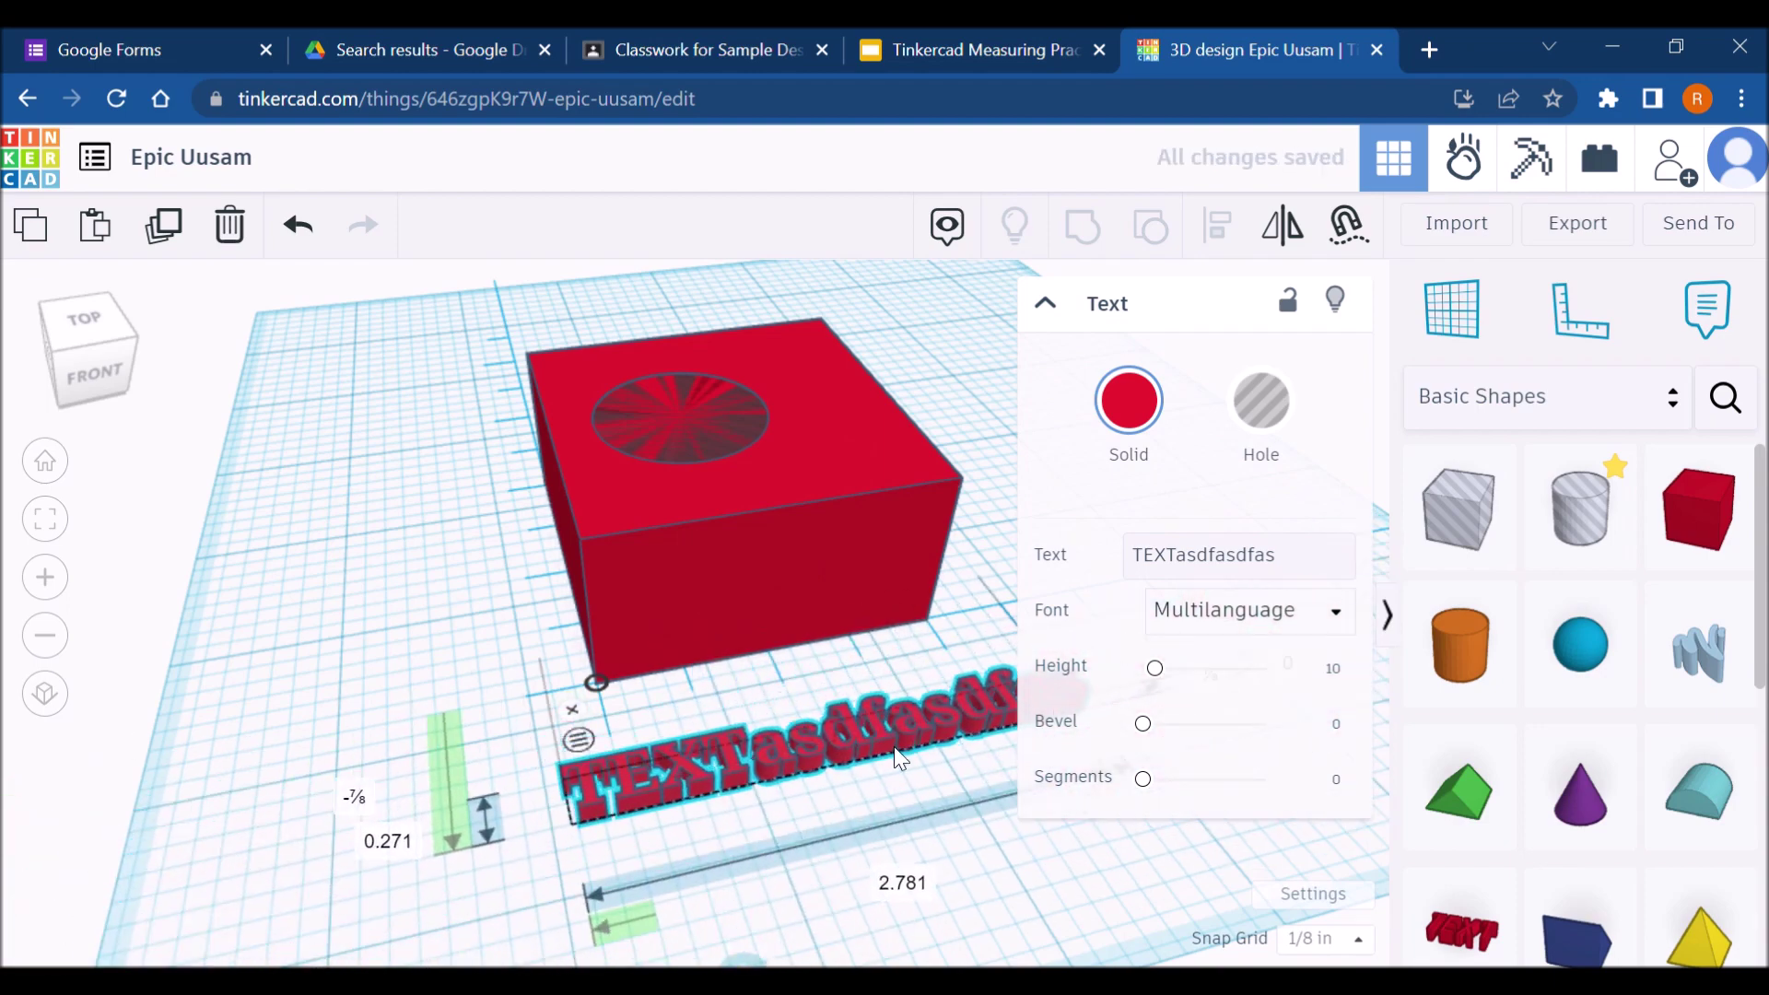
pyautogui.click(663, 429)
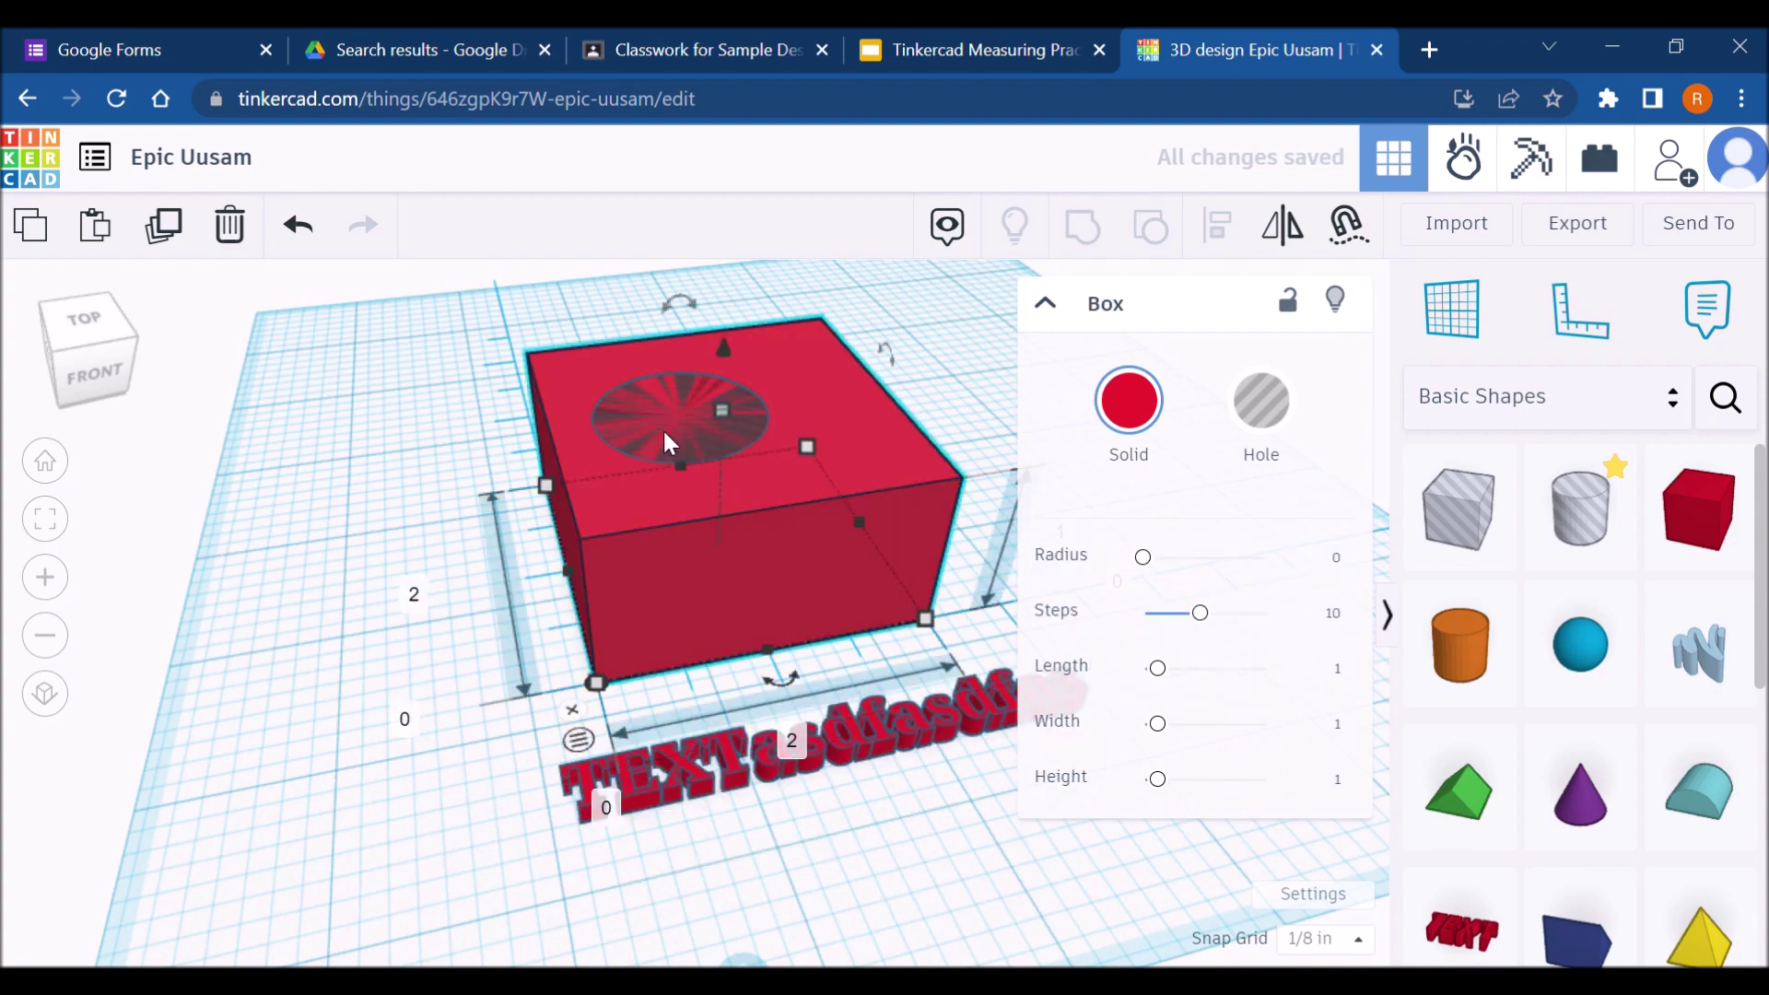
pyautogui.click(662, 427)
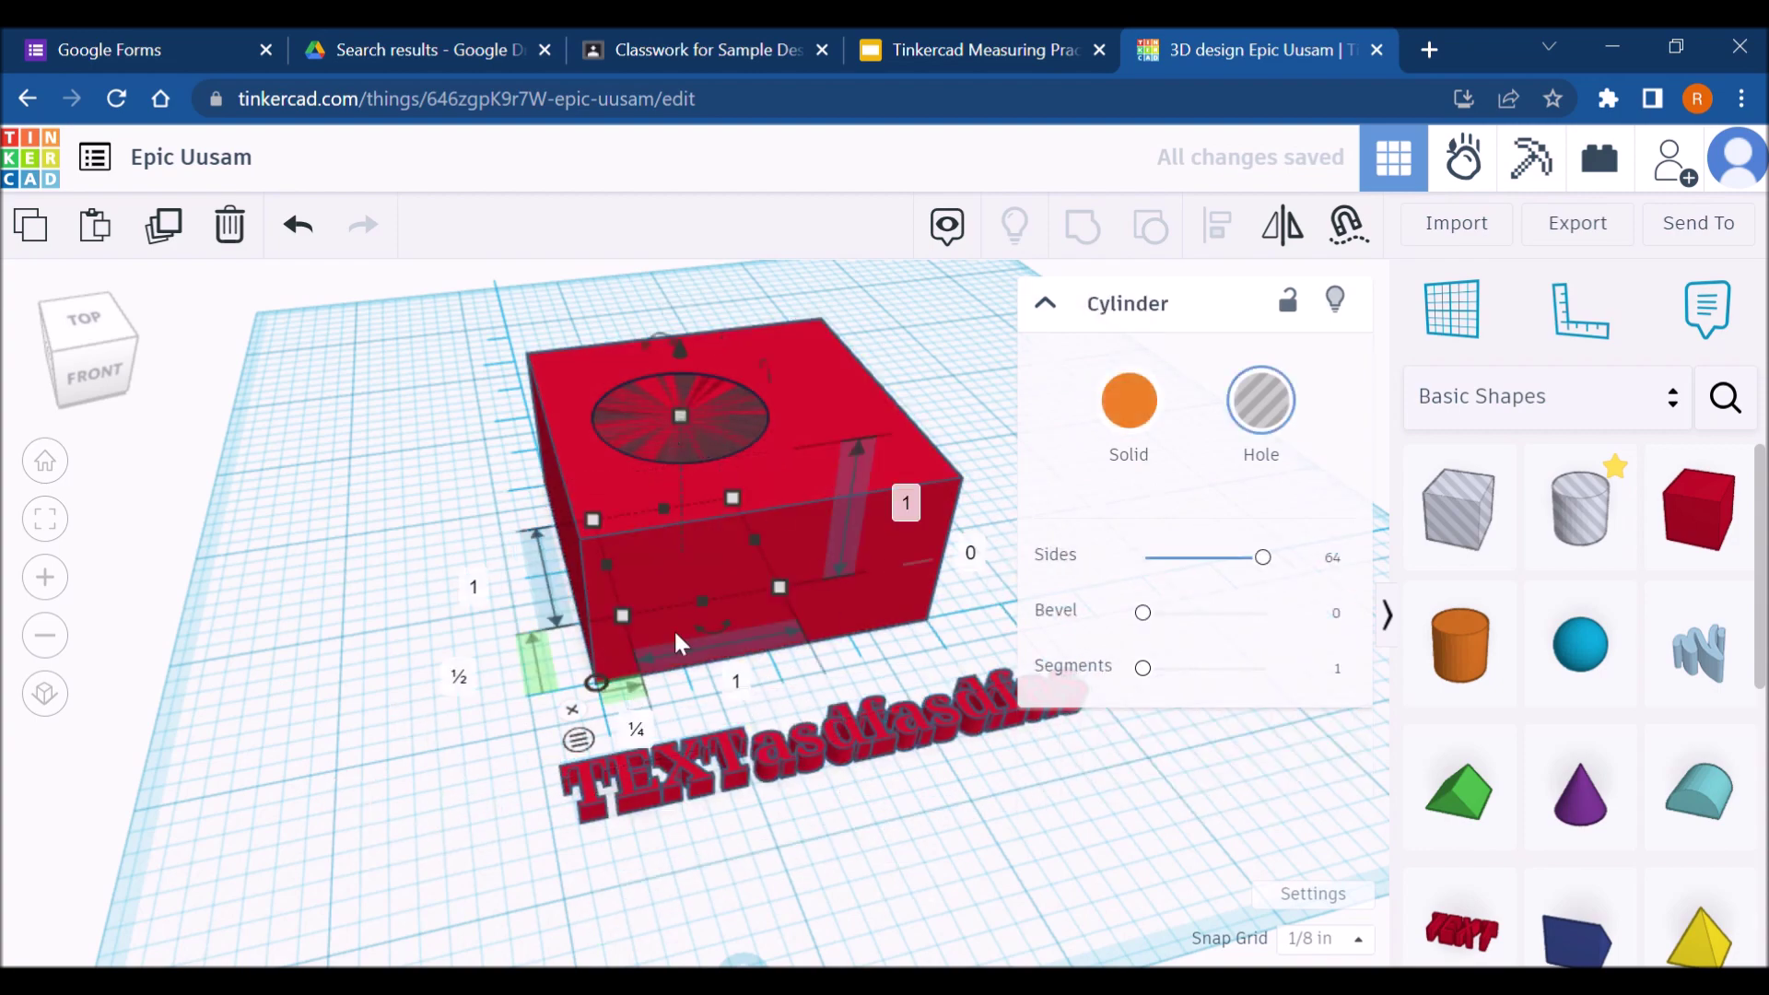
pyautogui.click(981, 41)
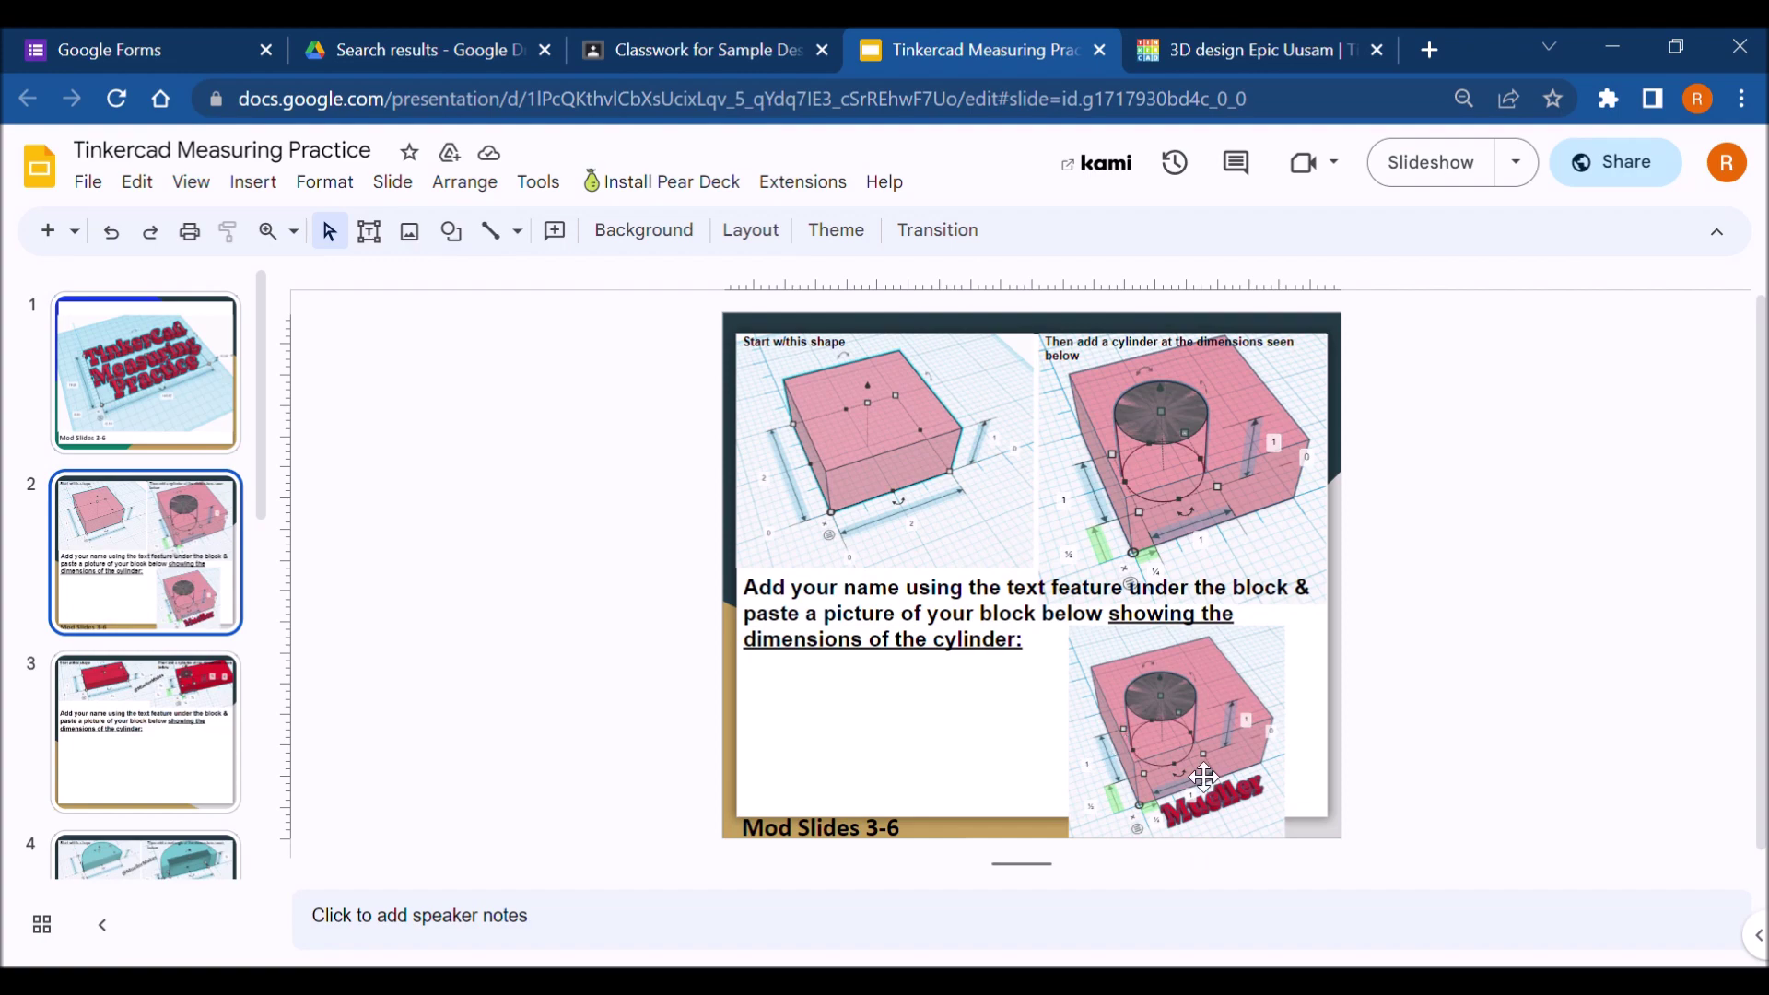
# Step: On slide 3, enlarge the instruction picture and reposition it near the slide top
pyautogui.click(1166, 37)
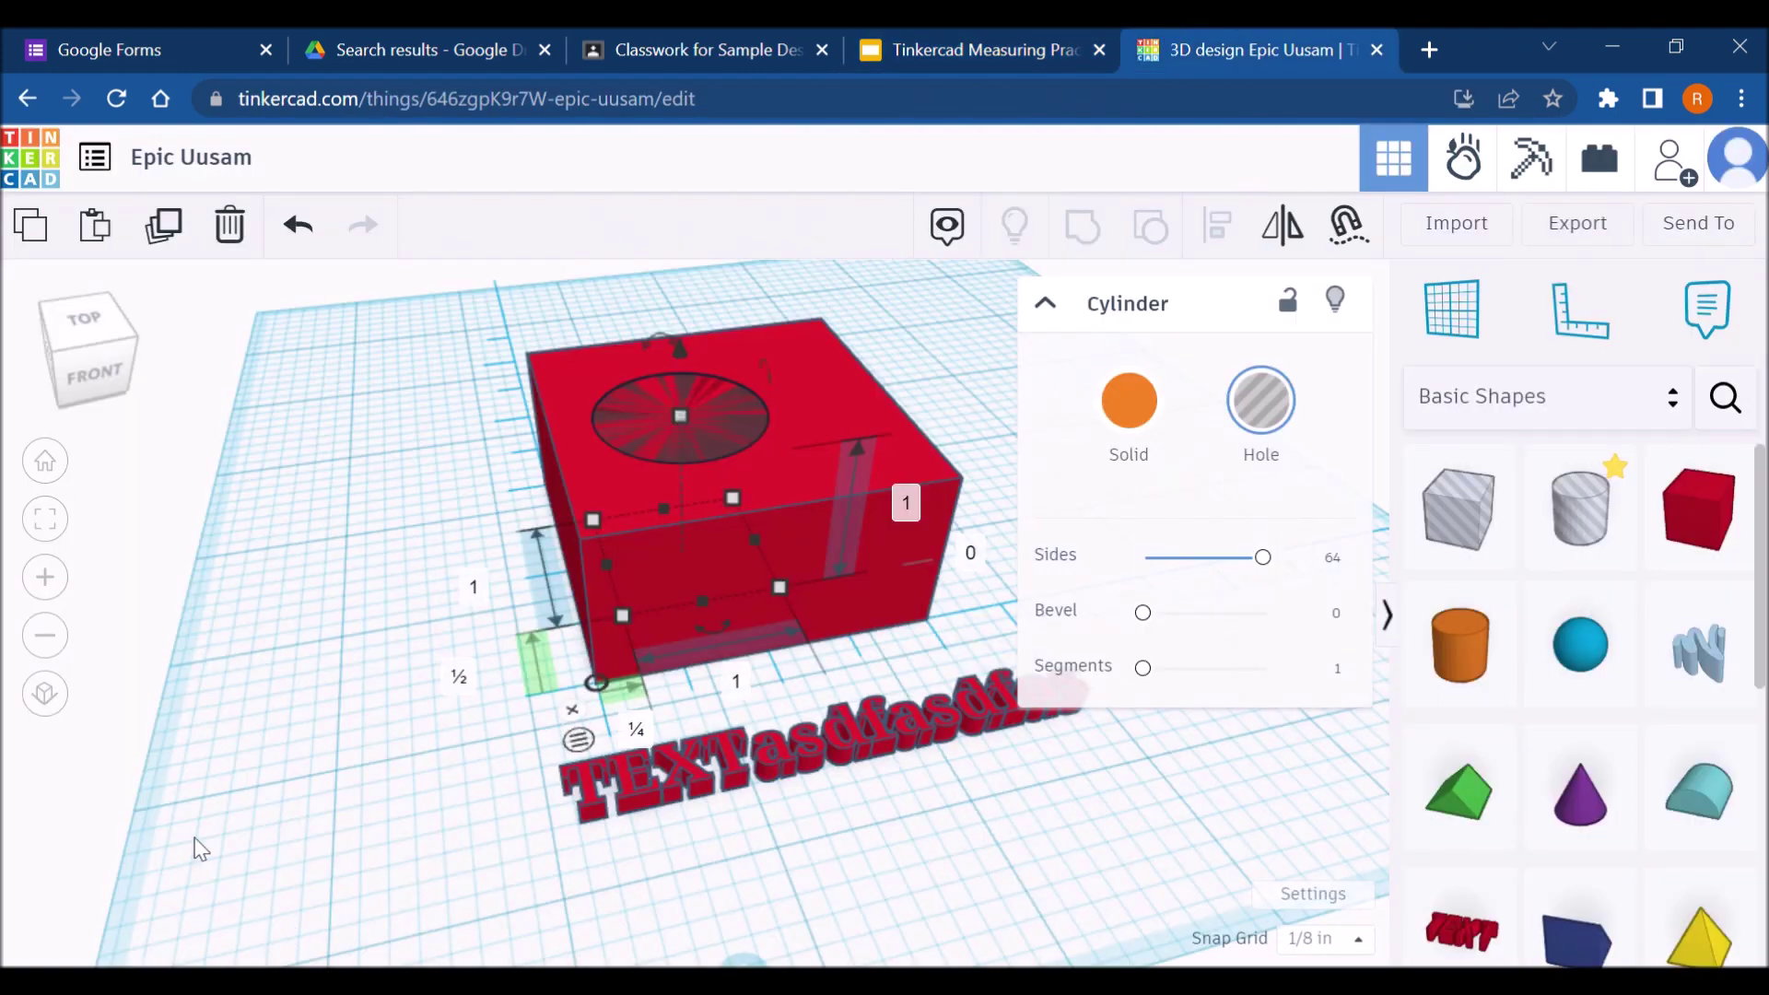
pyautogui.click(1078, 39)
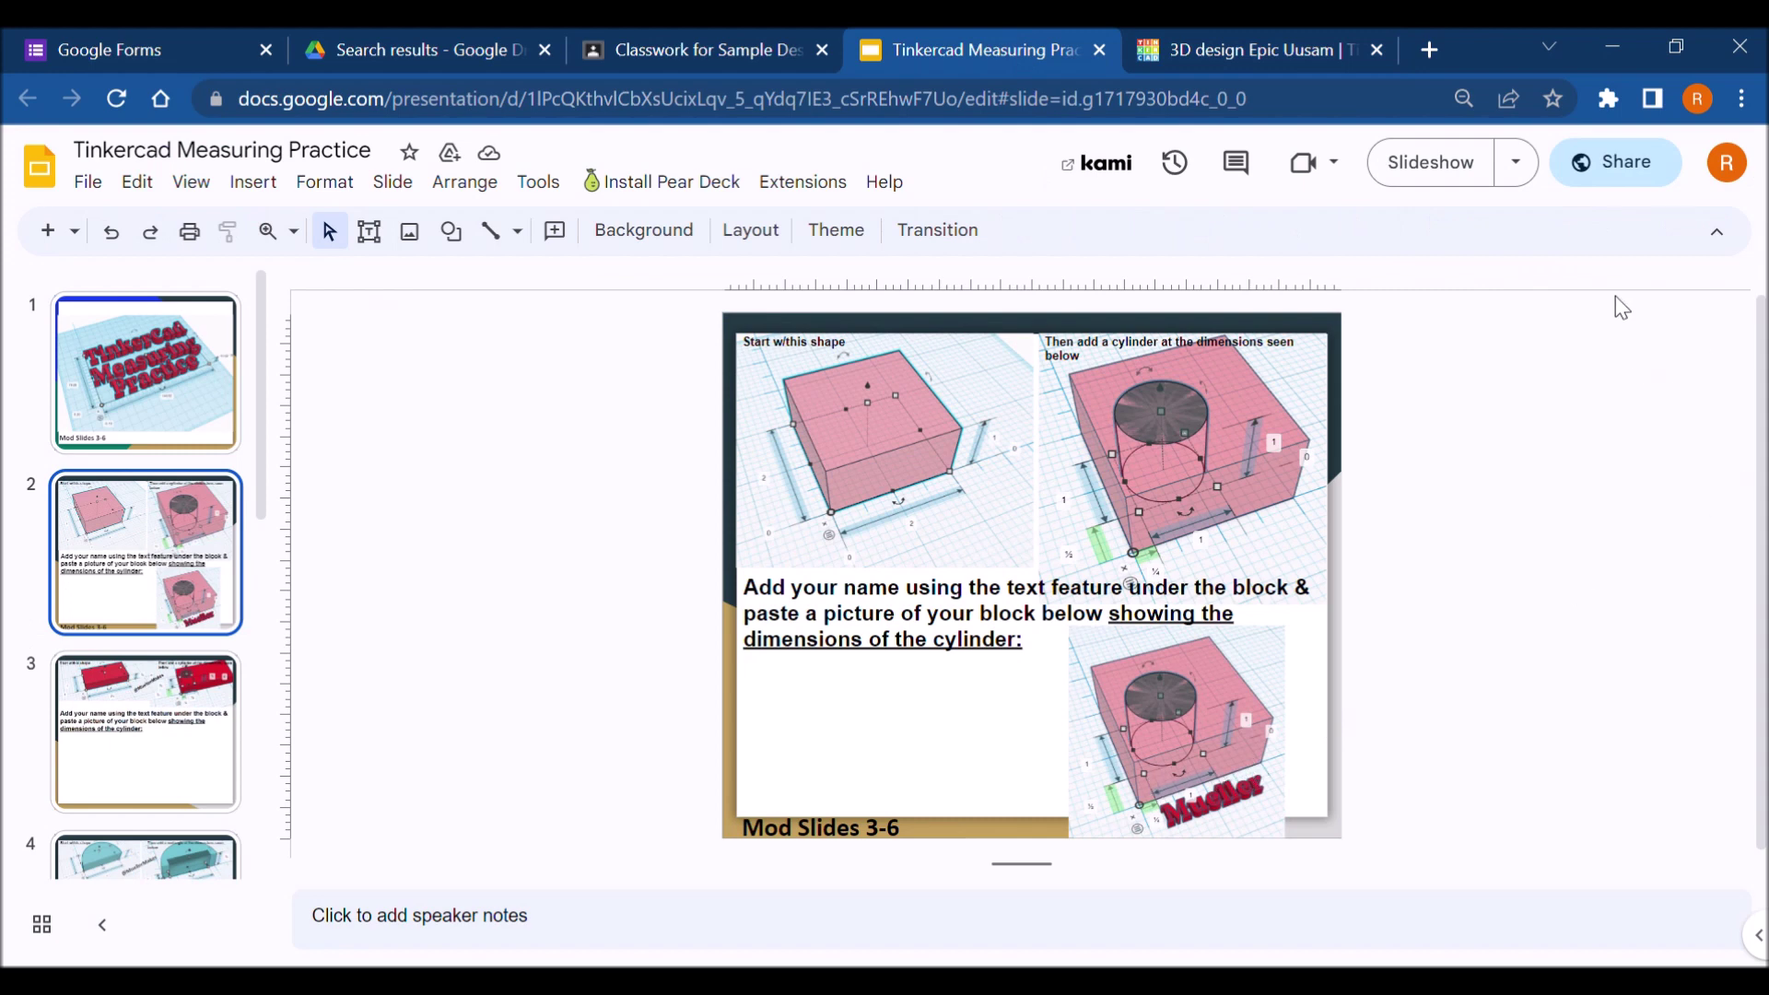
pyautogui.press('Down')
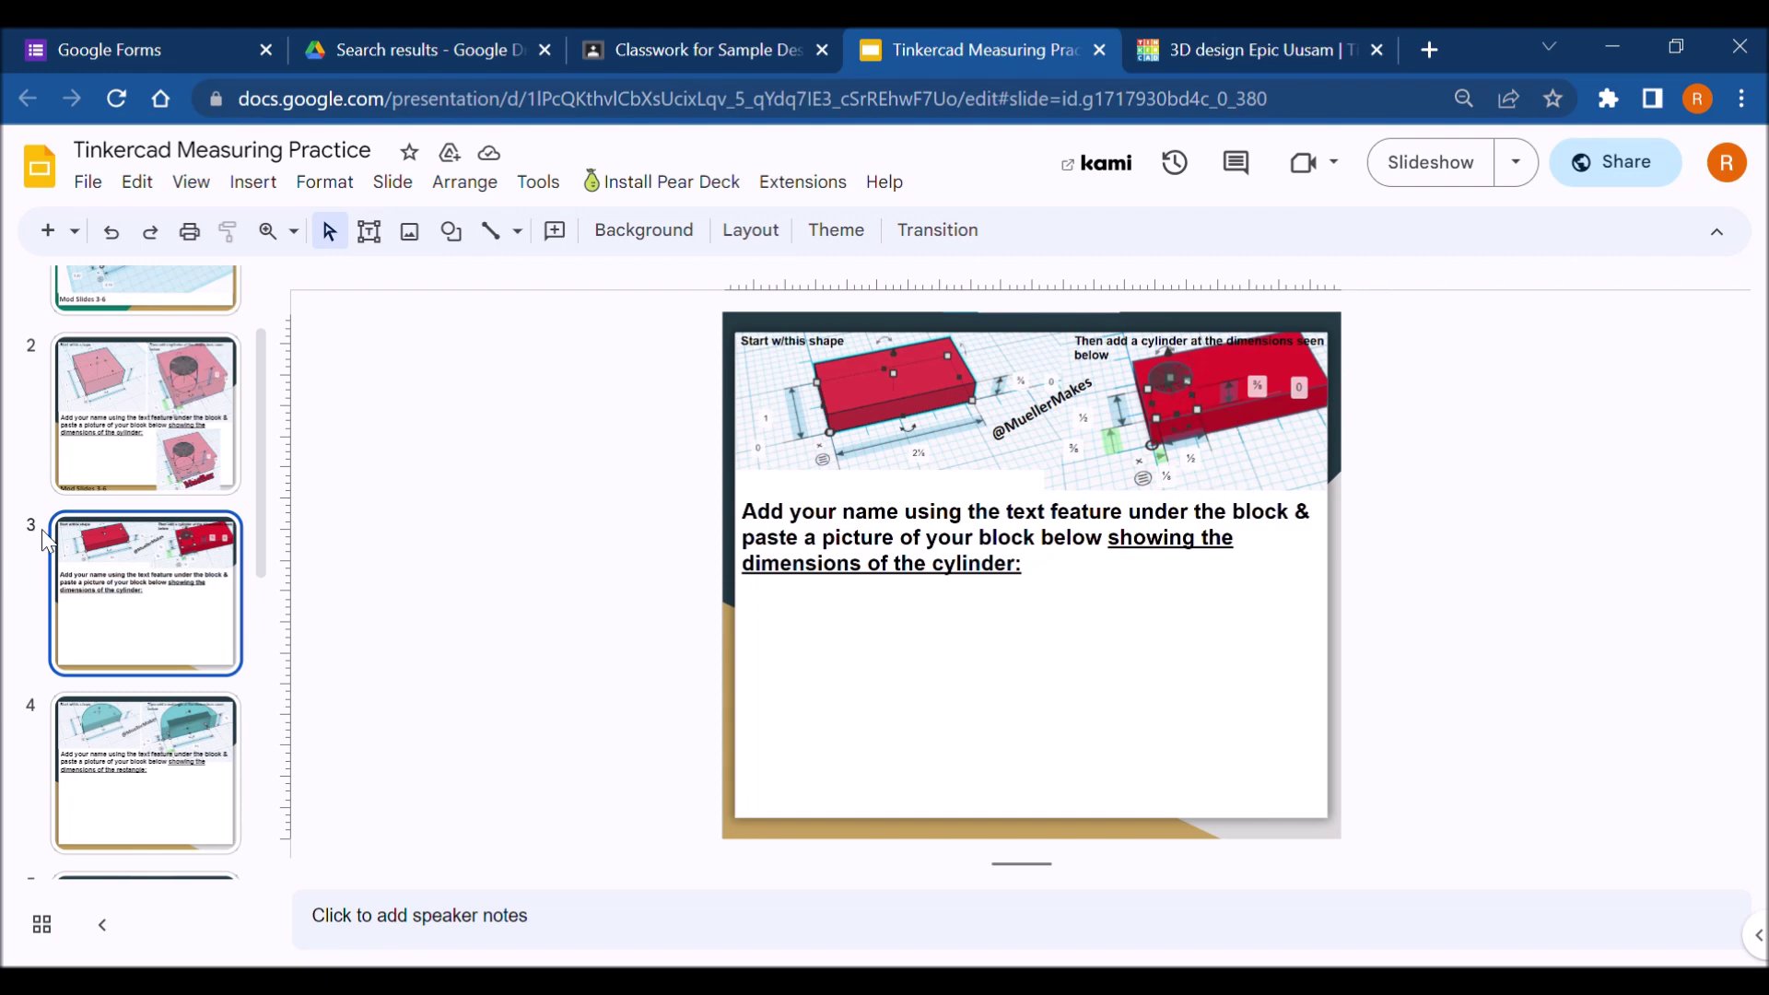
pyautogui.press('Up')
pyautogui.click(171, 532)
pyautogui.moveTo(907, 482); pyautogui.dragTo(1083, 632)
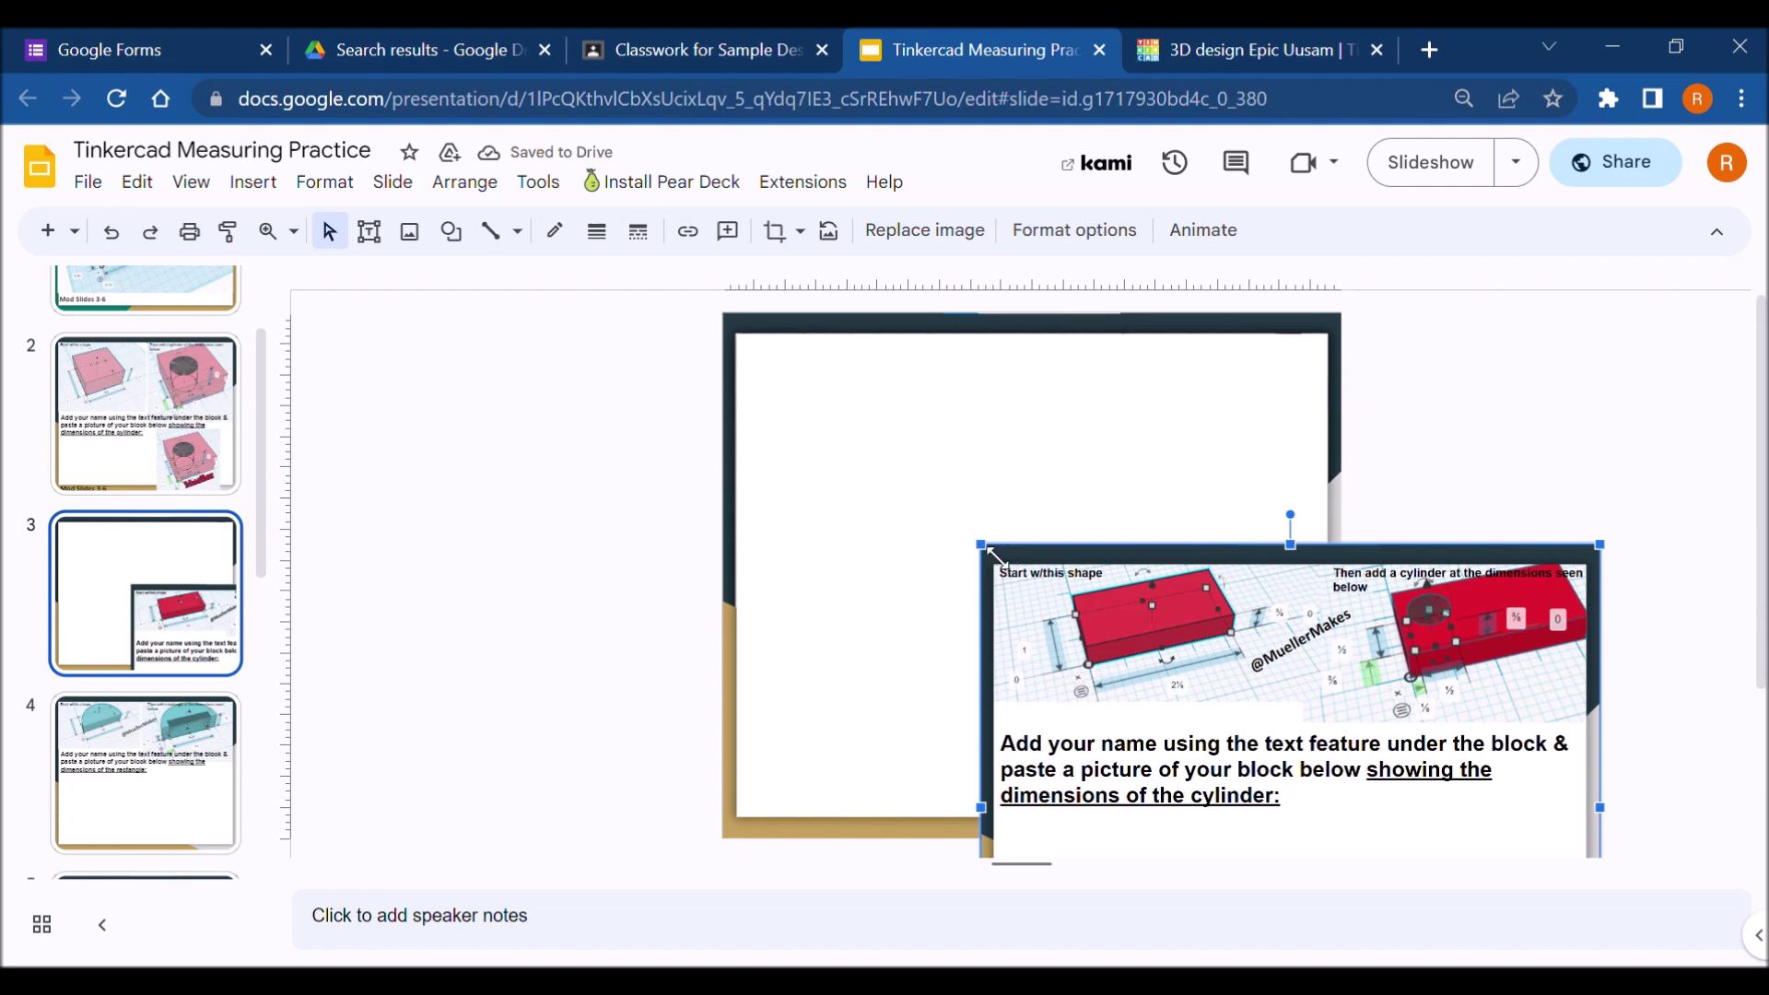
pyautogui.moveTo(980, 544); pyautogui.dragTo(492, 271)
pyautogui.moveTo(799, 480); pyautogui.dragTo(810, 710)
pyautogui.moveTo(1097, 577); pyautogui.dragTo(1098, 529)
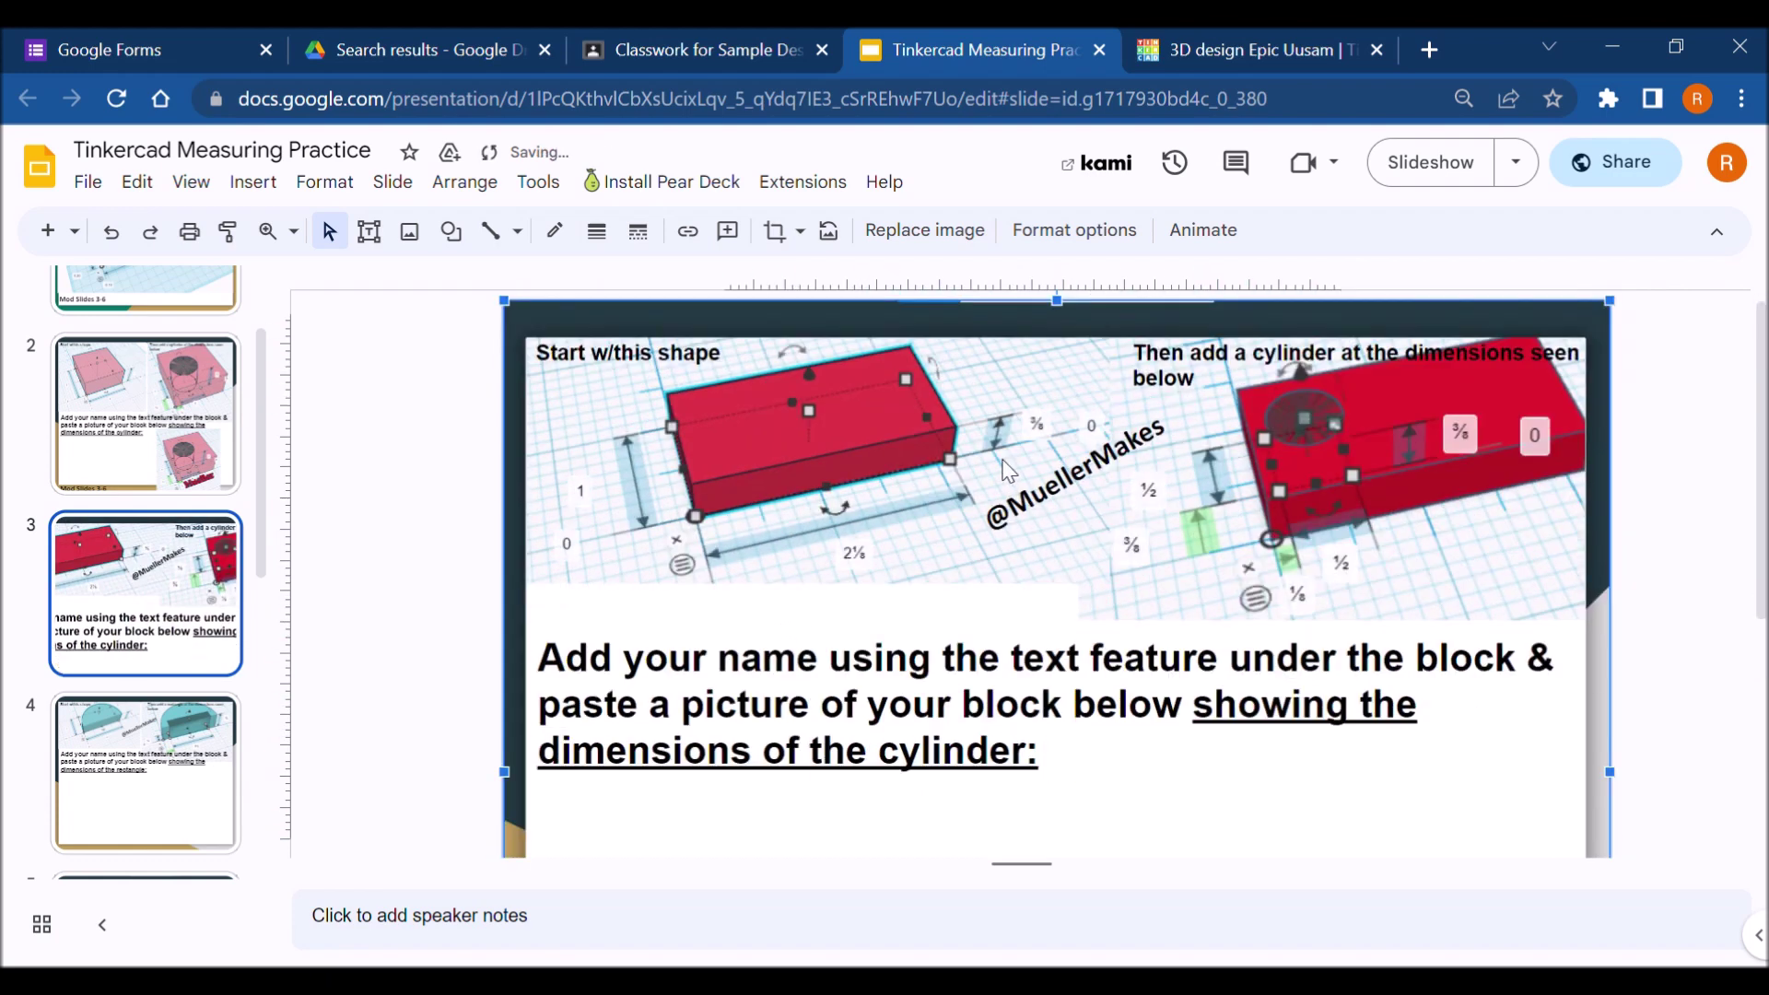
# Step: Delete the old block and hole, and add a new box 2⅛ long and ⅜ tall
pyautogui.click(1253, 47)
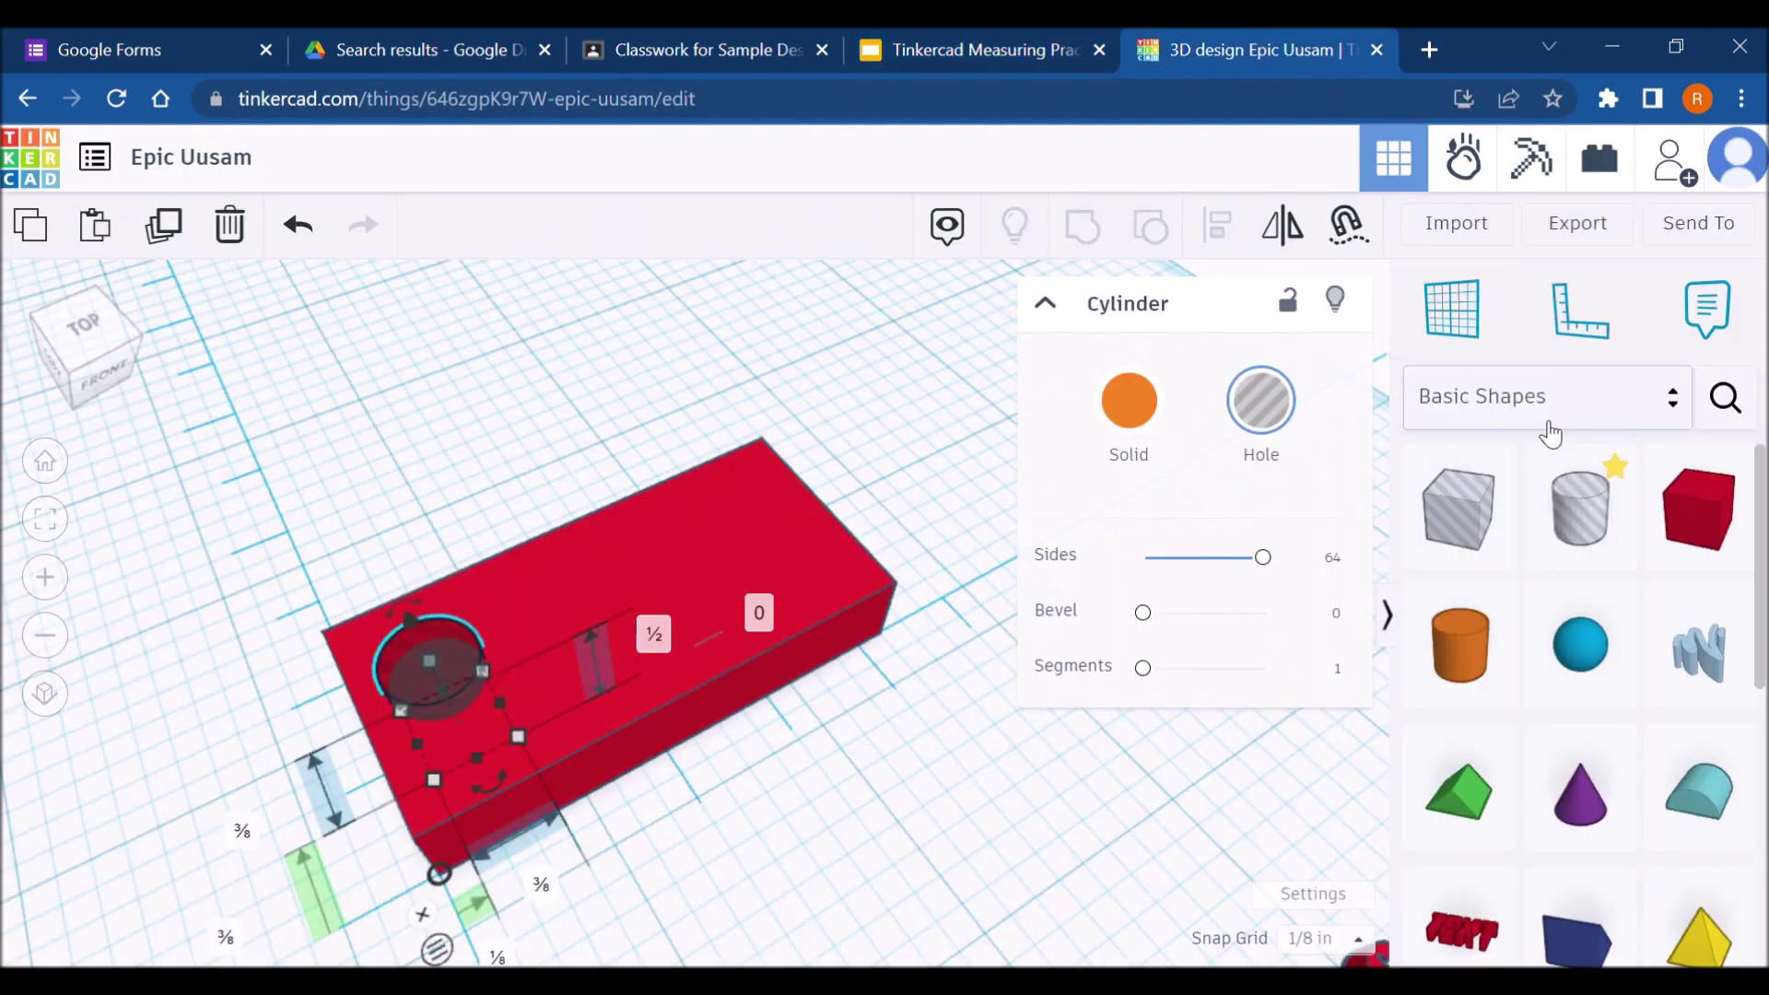
pyautogui.press('Delete')
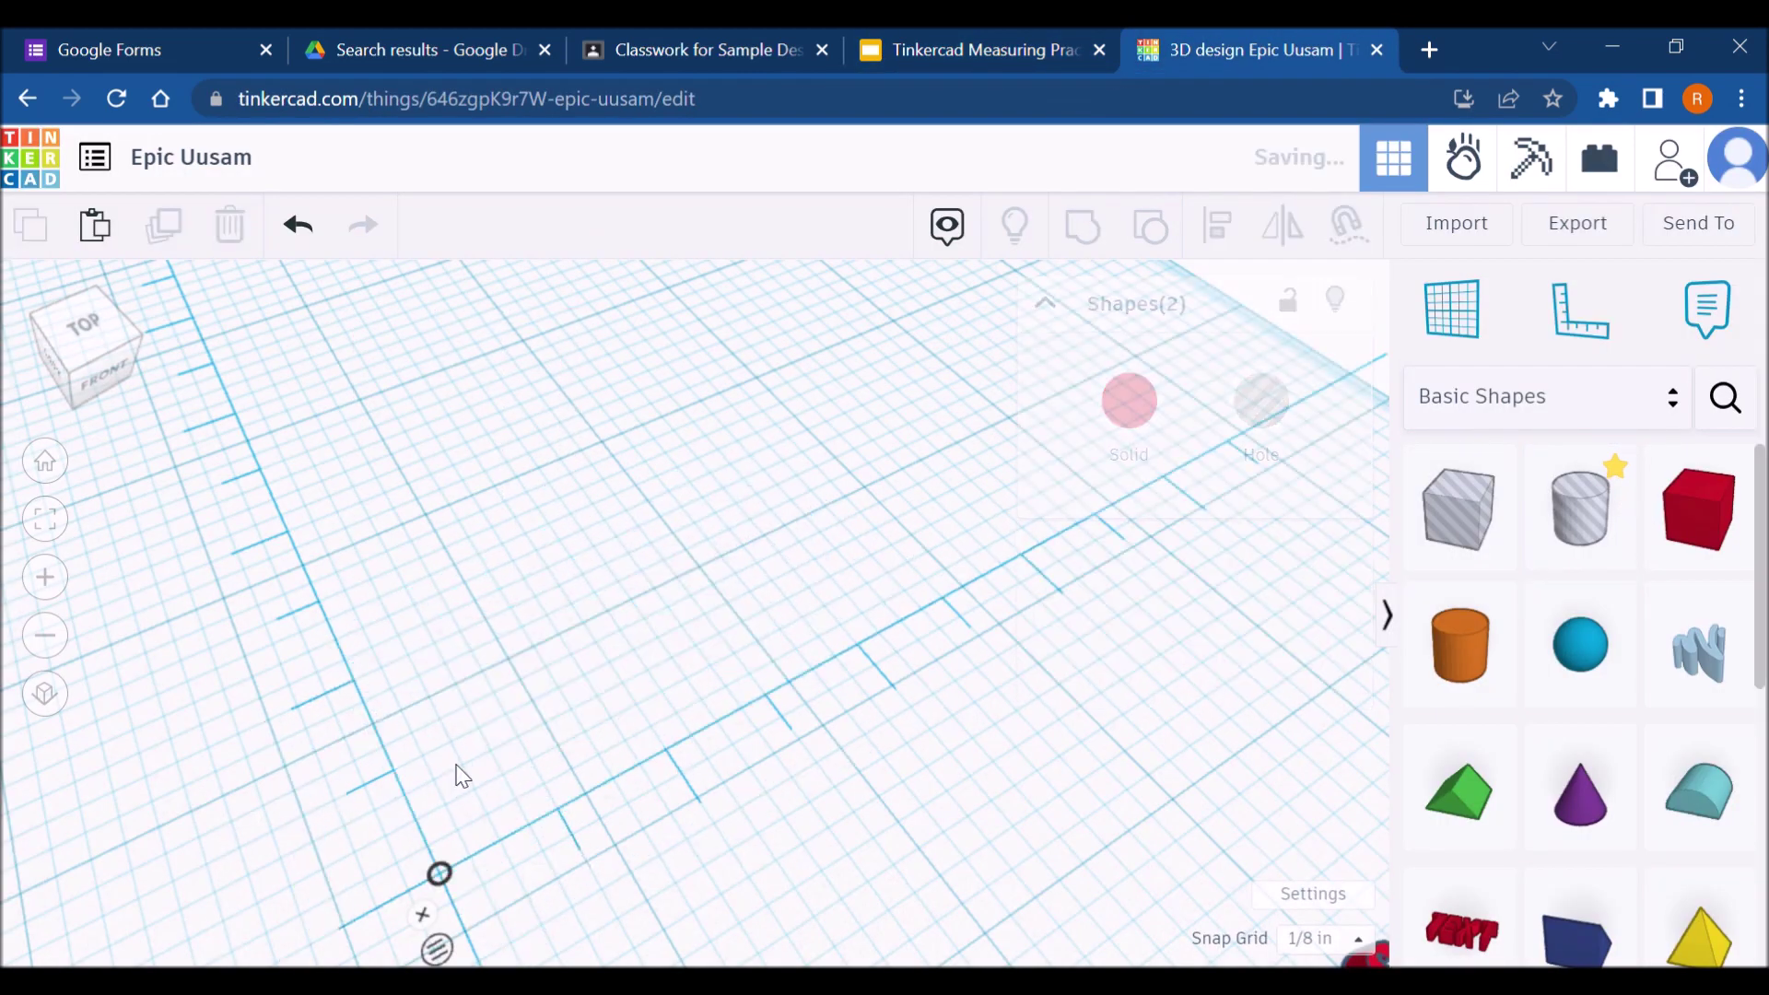
pyautogui.moveTo(1698, 509); pyautogui.dragTo(464, 665)
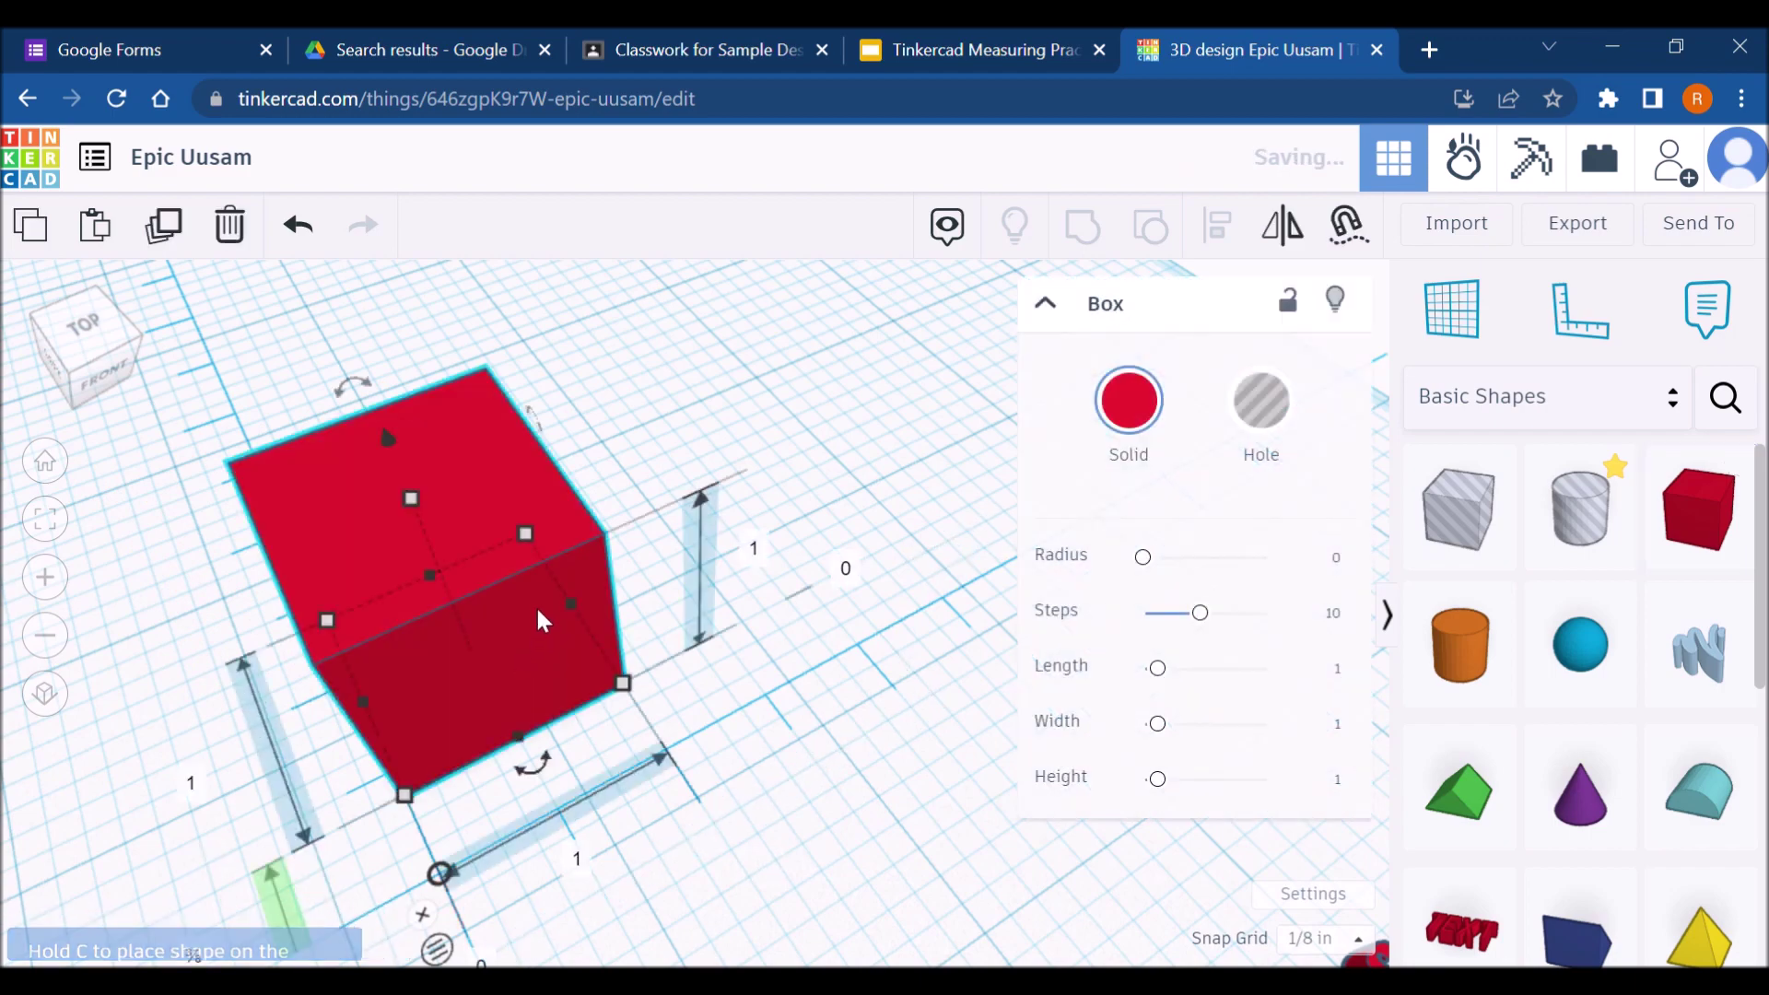
pyautogui.moveTo(578, 604); pyautogui.dragTo(805, 536)
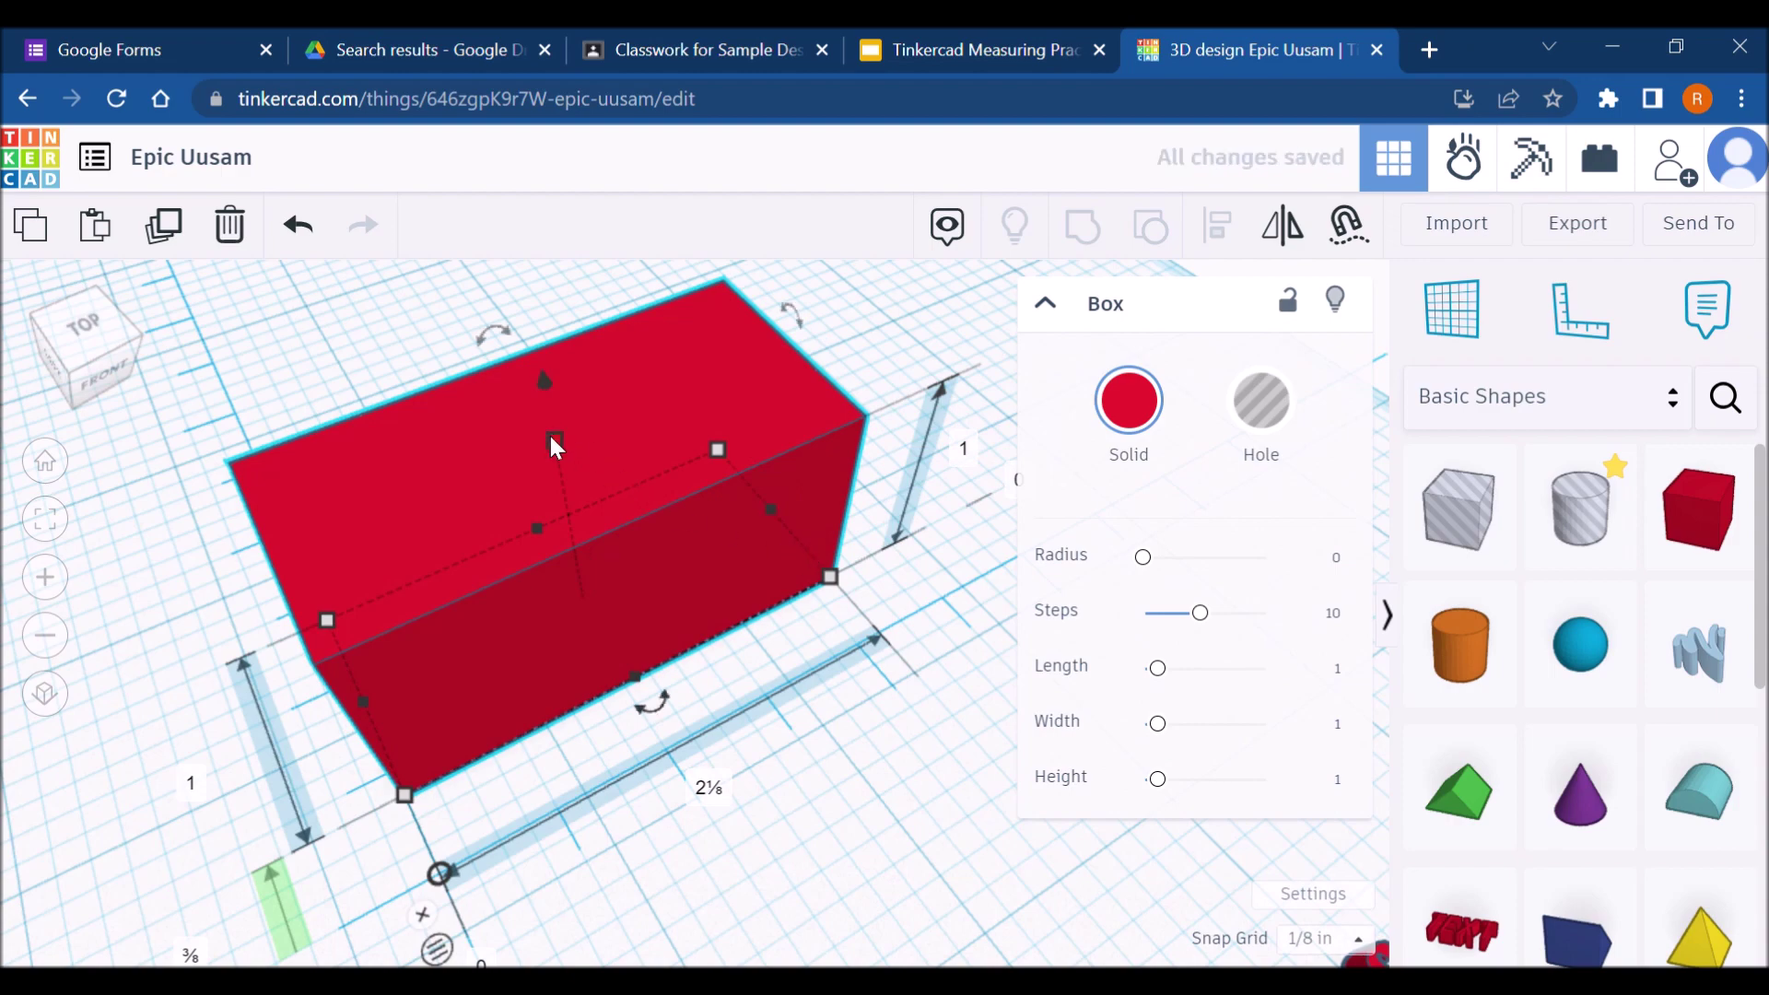
pyautogui.moveTo(555, 438); pyautogui.dragTo(574, 545)
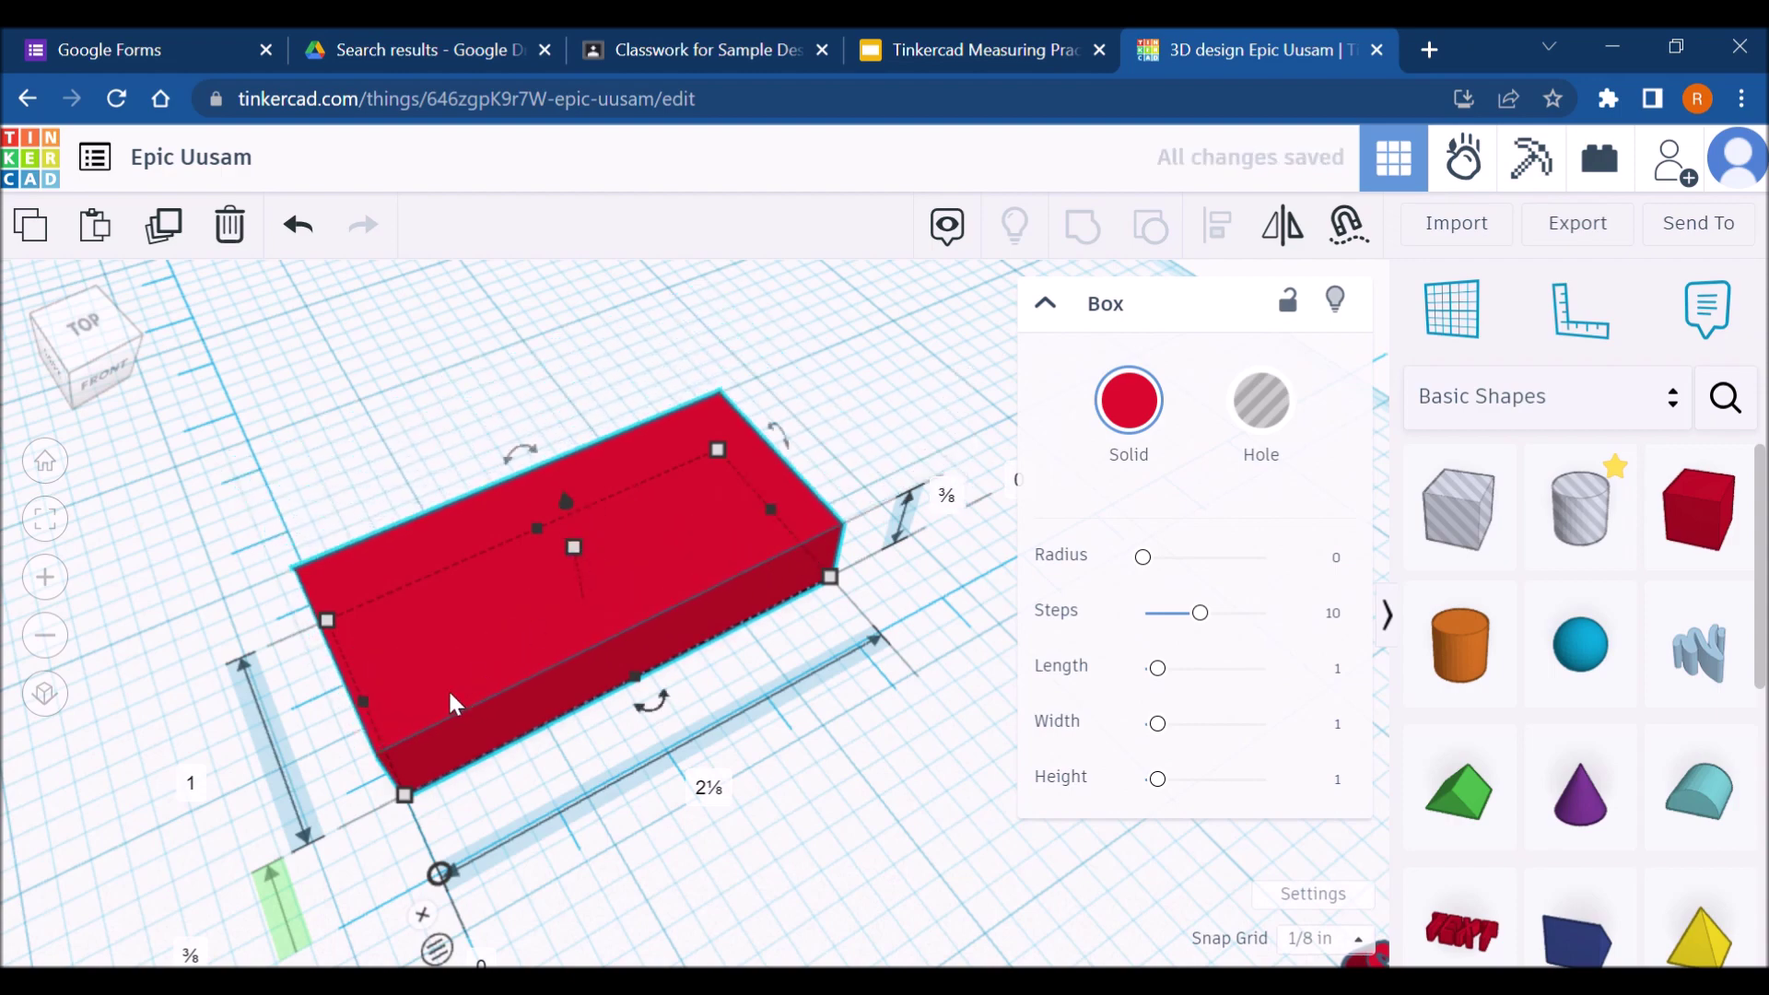
# Step: Set the box's elevation to 0 so it rests flat on the workplane
pyautogui.moveTo(776, 870); pyautogui.dragTo(663, 894, button='right')
pyautogui.scroll(2, 565, 853)
pyautogui.scroll(-2, 558, 876)
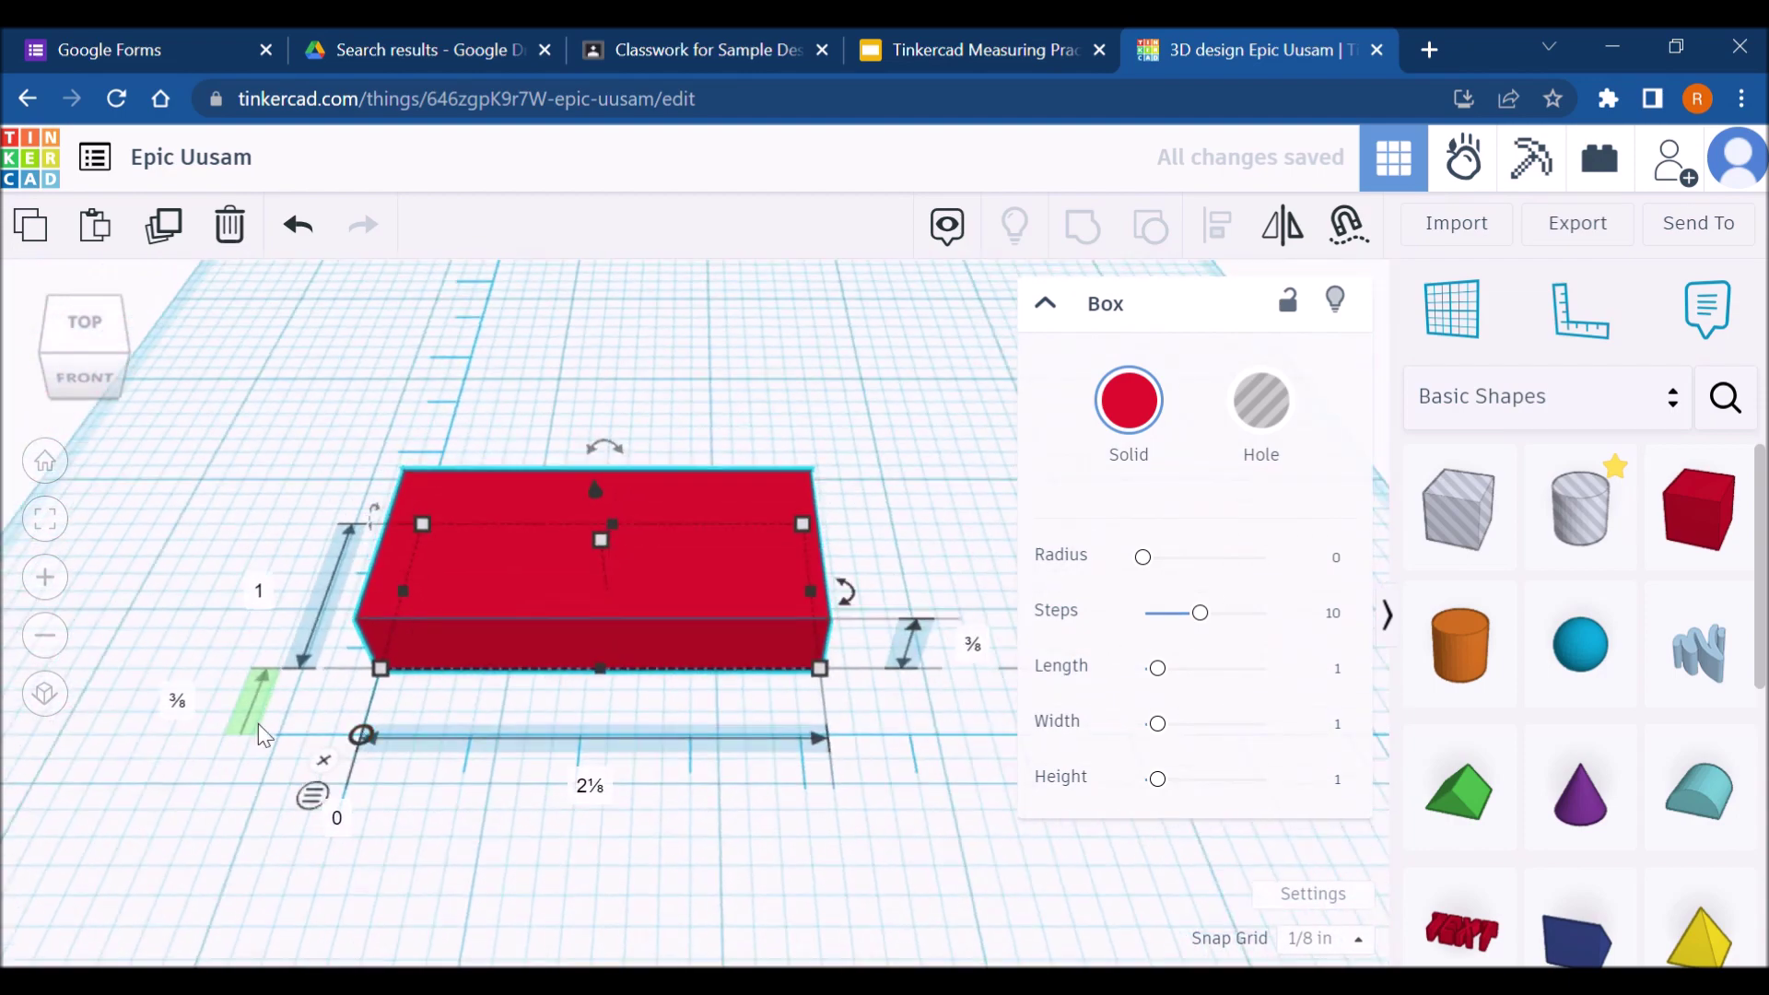
pyautogui.click(176, 706)
pyautogui.write('0')
pyautogui.press('Return')
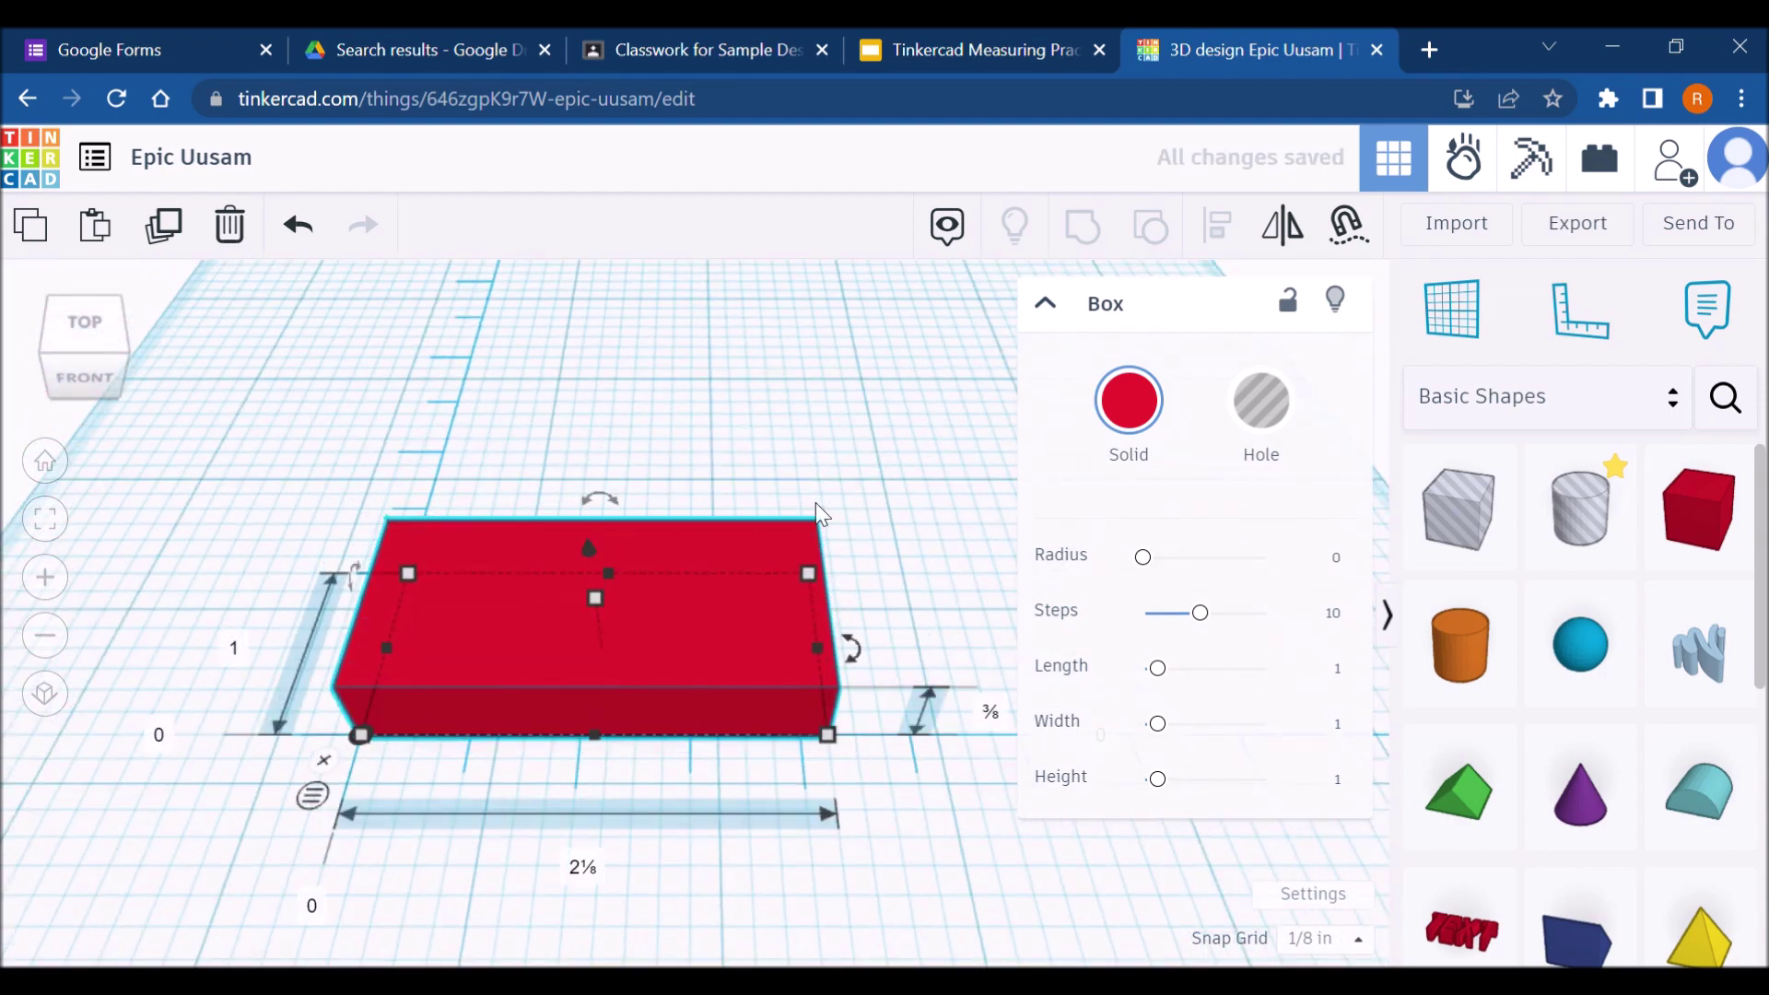
pyautogui.click(947, 42)
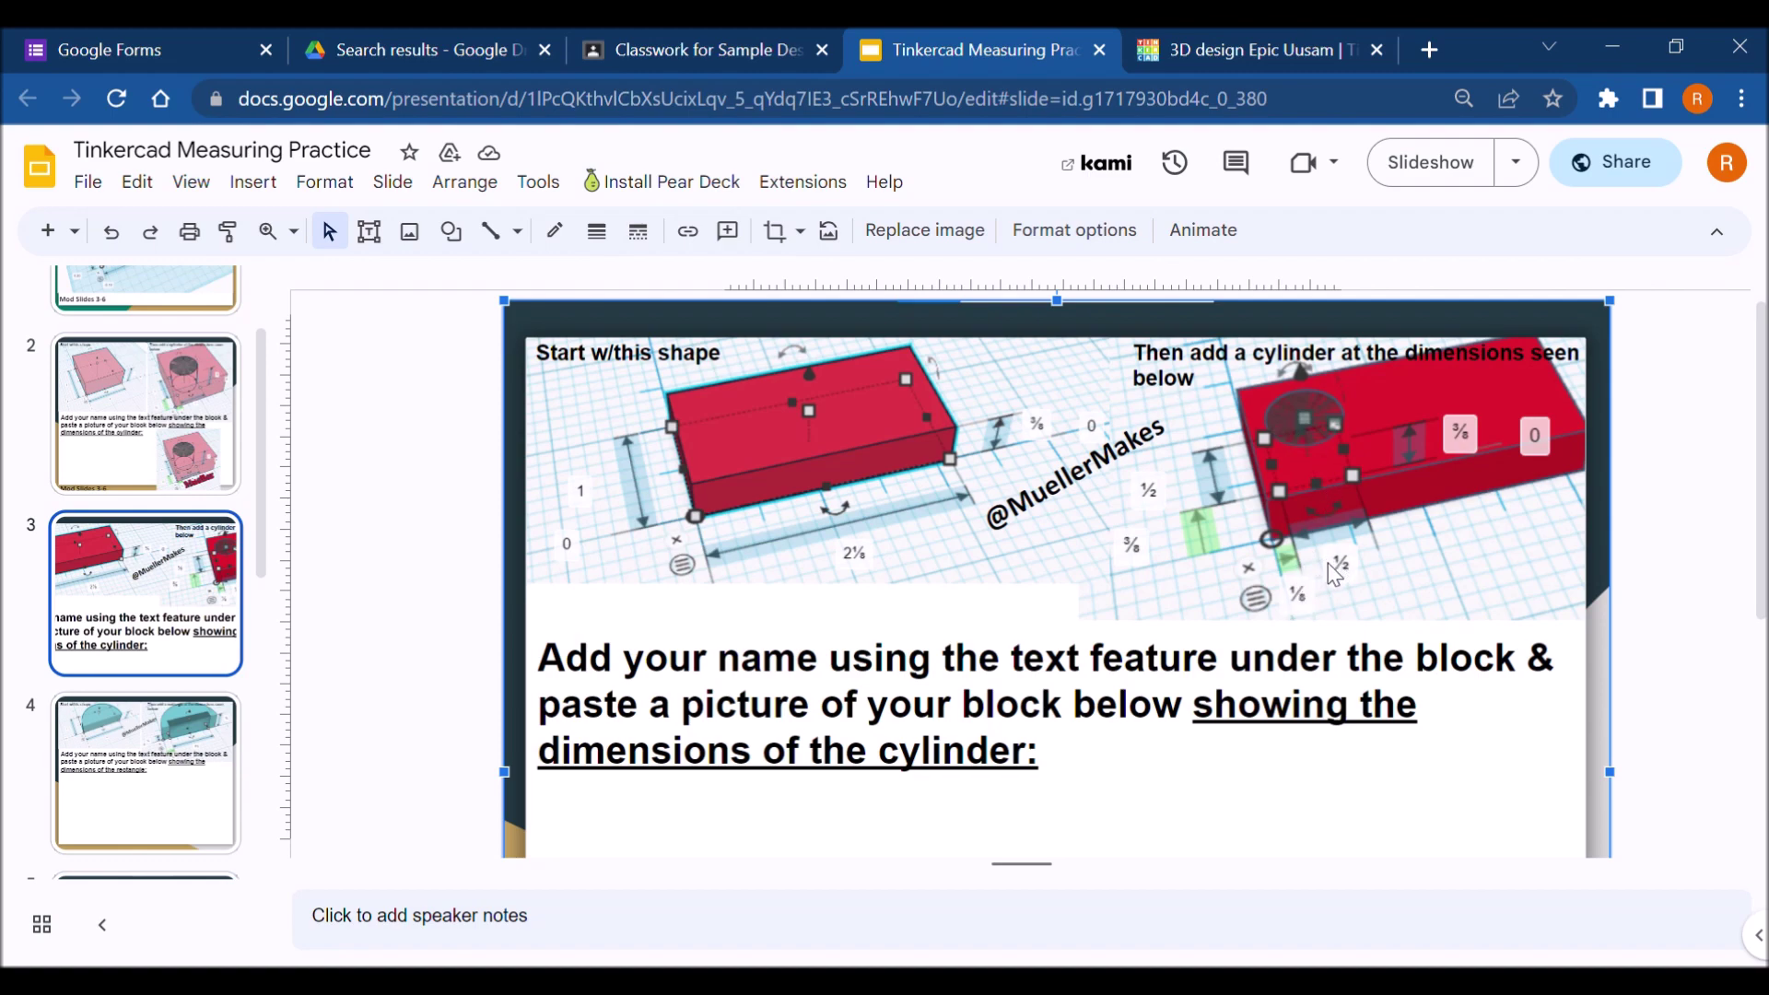
# Step: Add a hole cylinder in front of the box, shrink its footprint, and give it 64 sides
pyautogui.click(1229, 37)
pyautogui.scroll(-2, 760, 880)
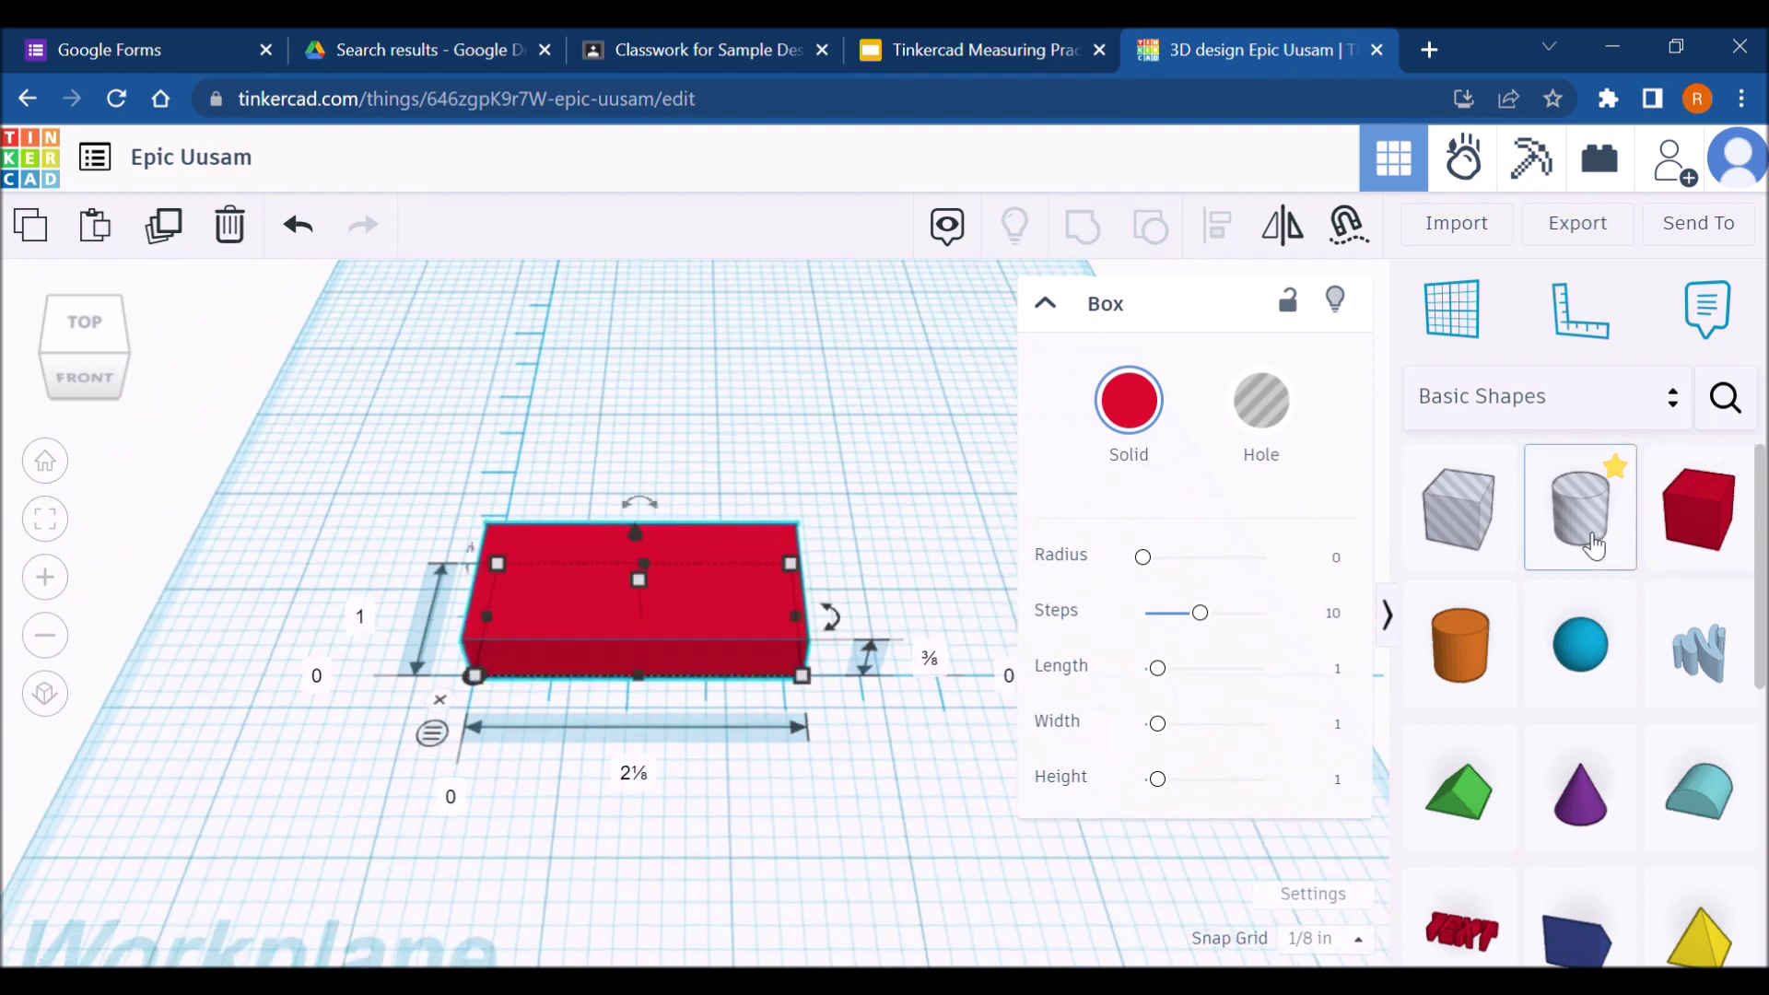
pyautogui.moveTo(1594, 546); pyautogui.dragTo(613, 788)
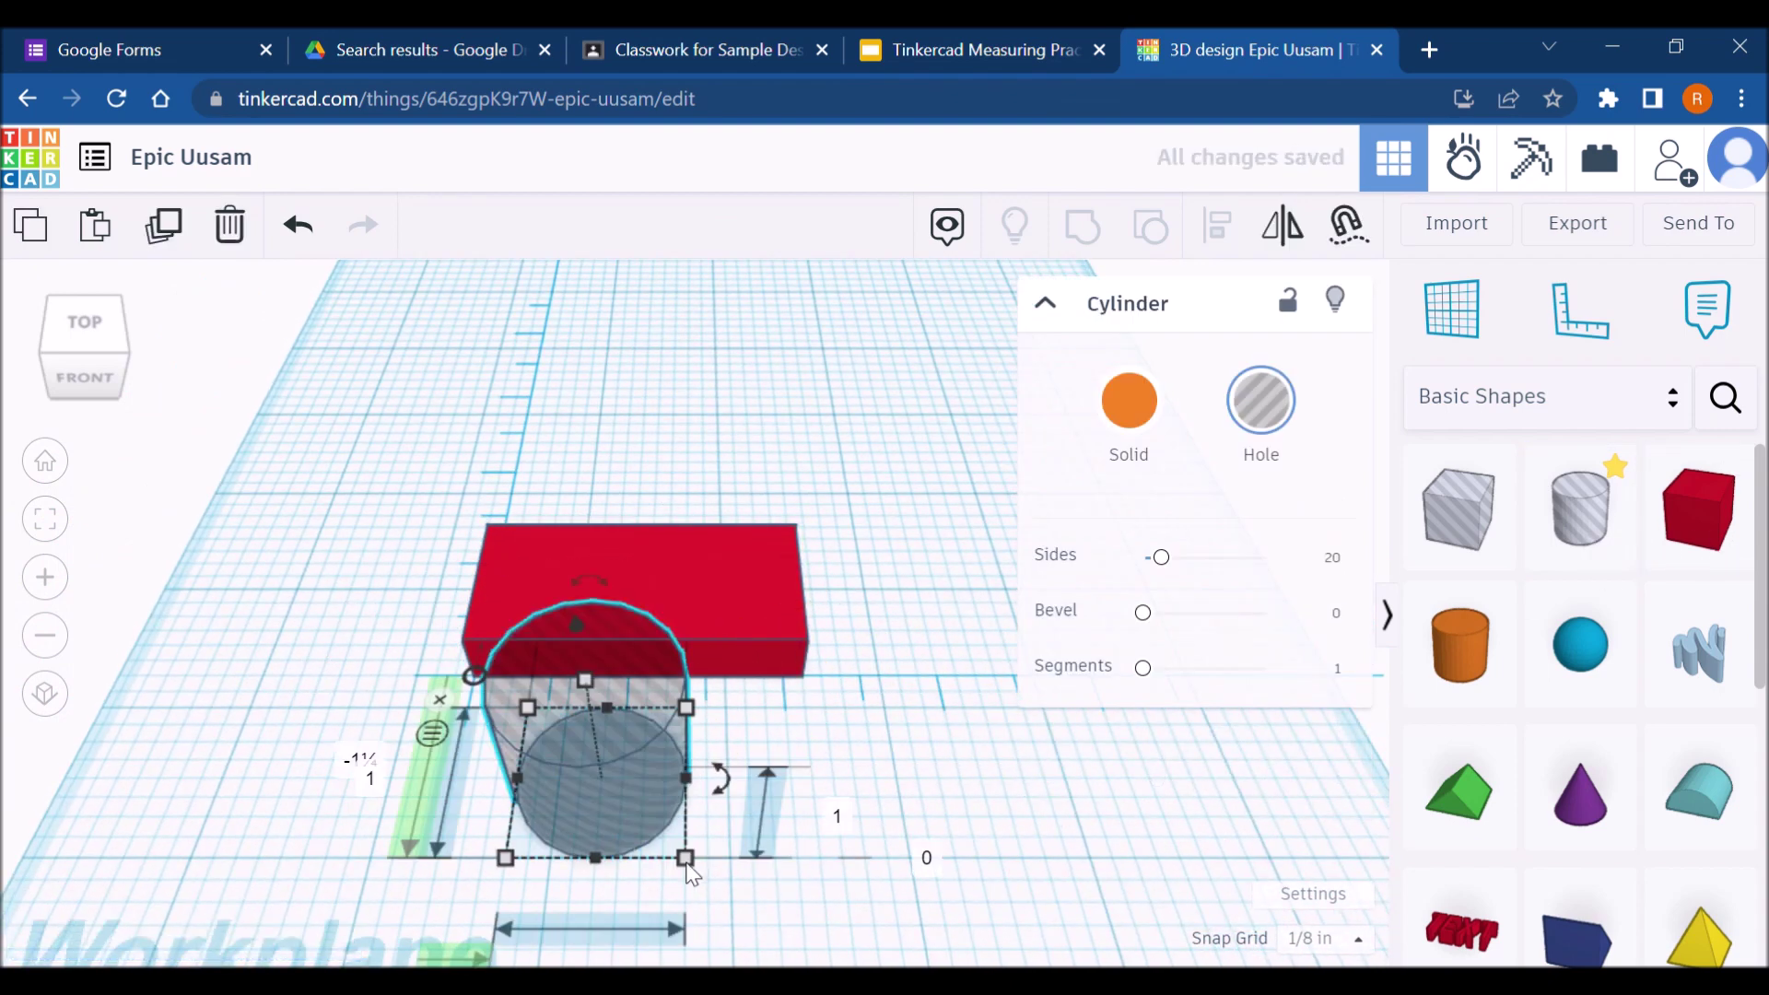
pyautogui.moveTo(686, 864); pyautogui.dragTo(596, 785)
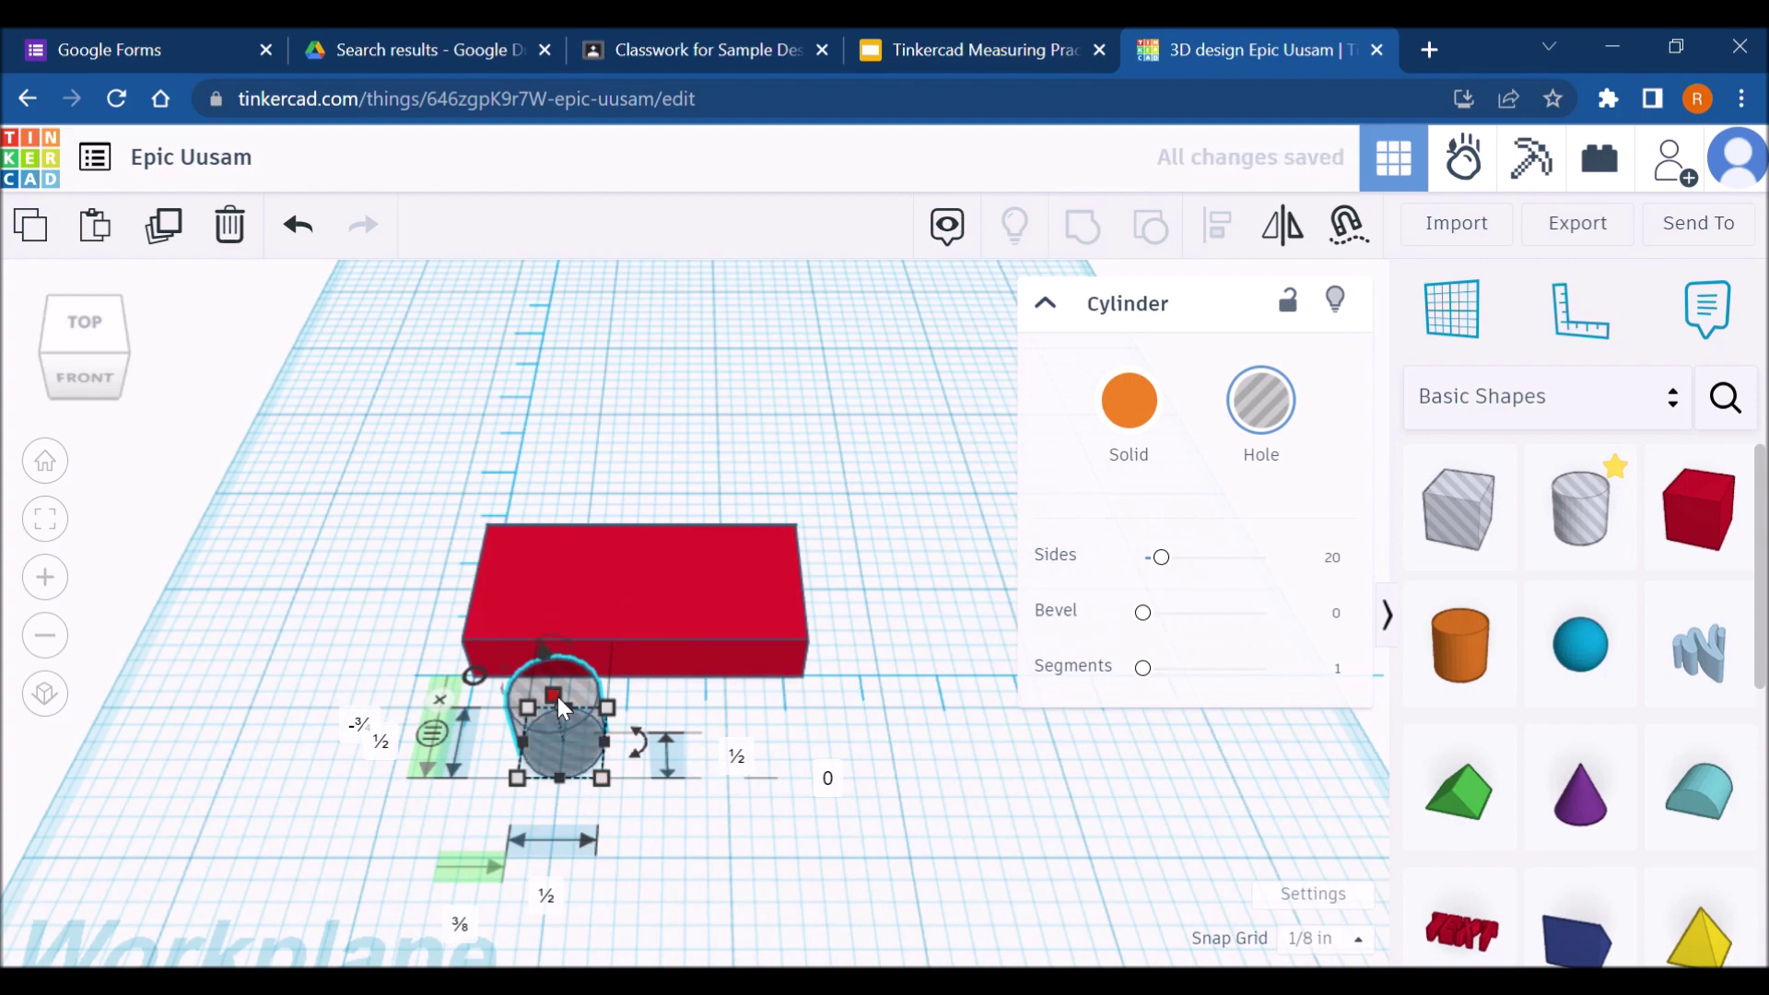
pyautogui.moveTo(775, 861); pyautogui.dragTo(1235, 550, button='right')
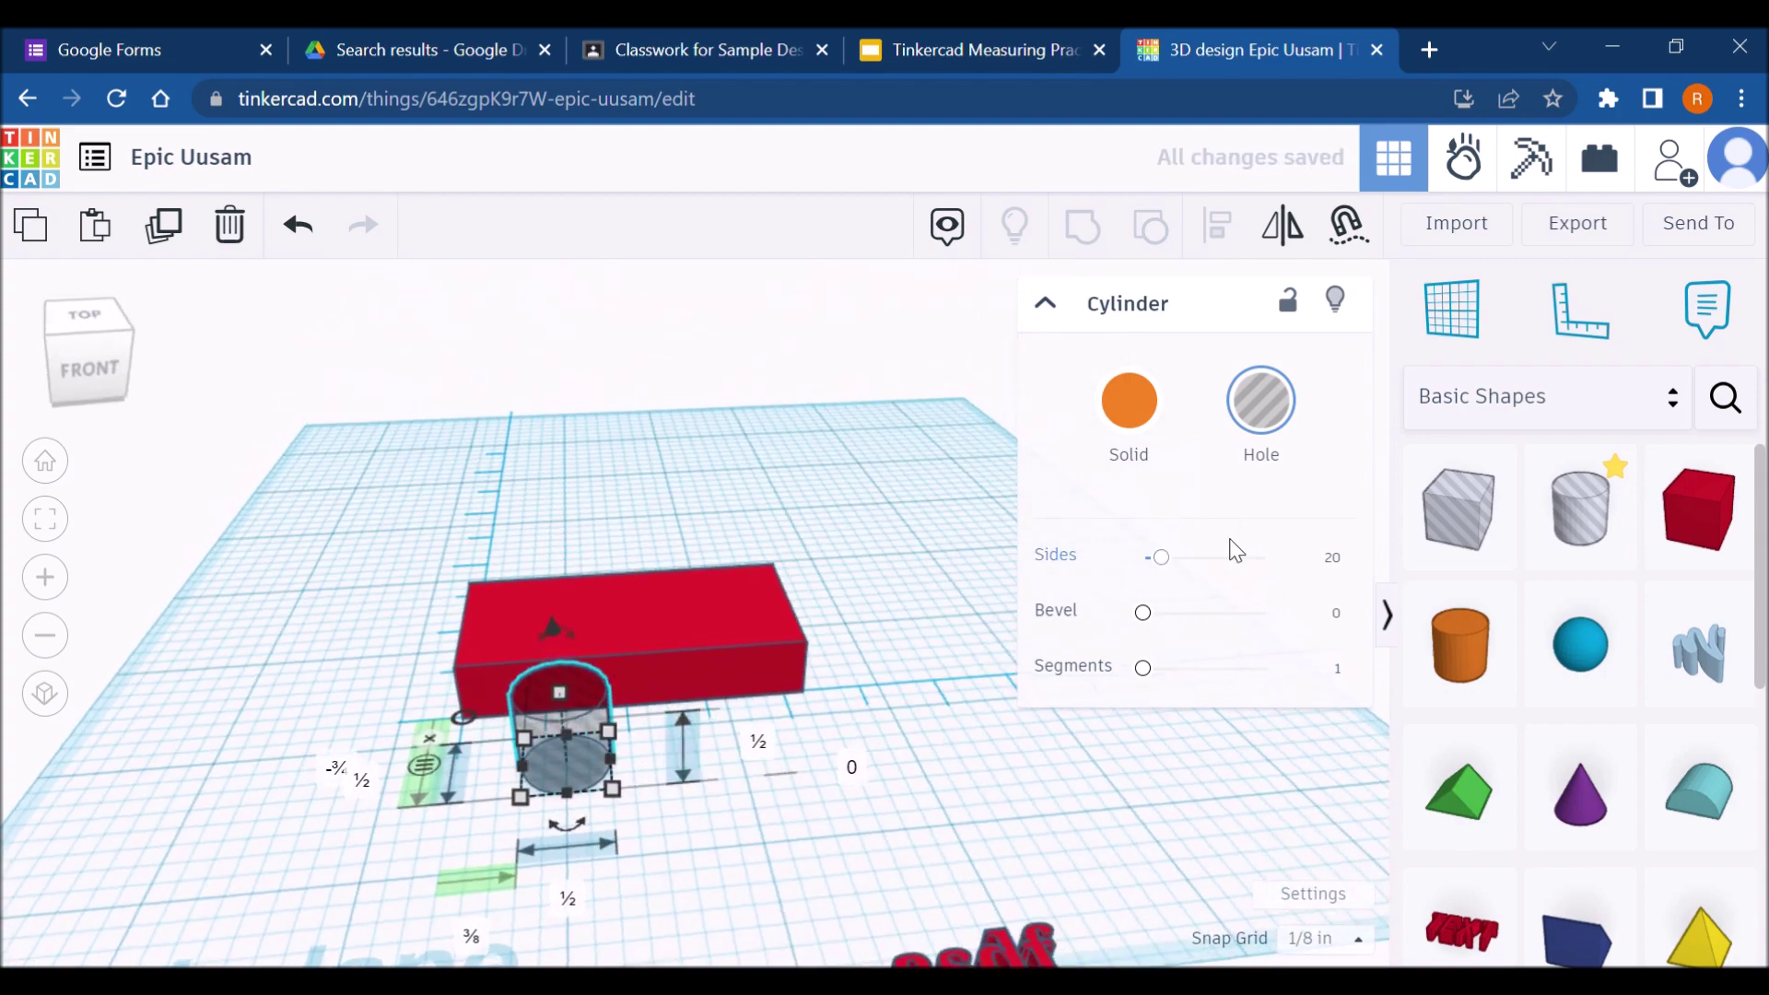
pyautogui.click(1334, 562)
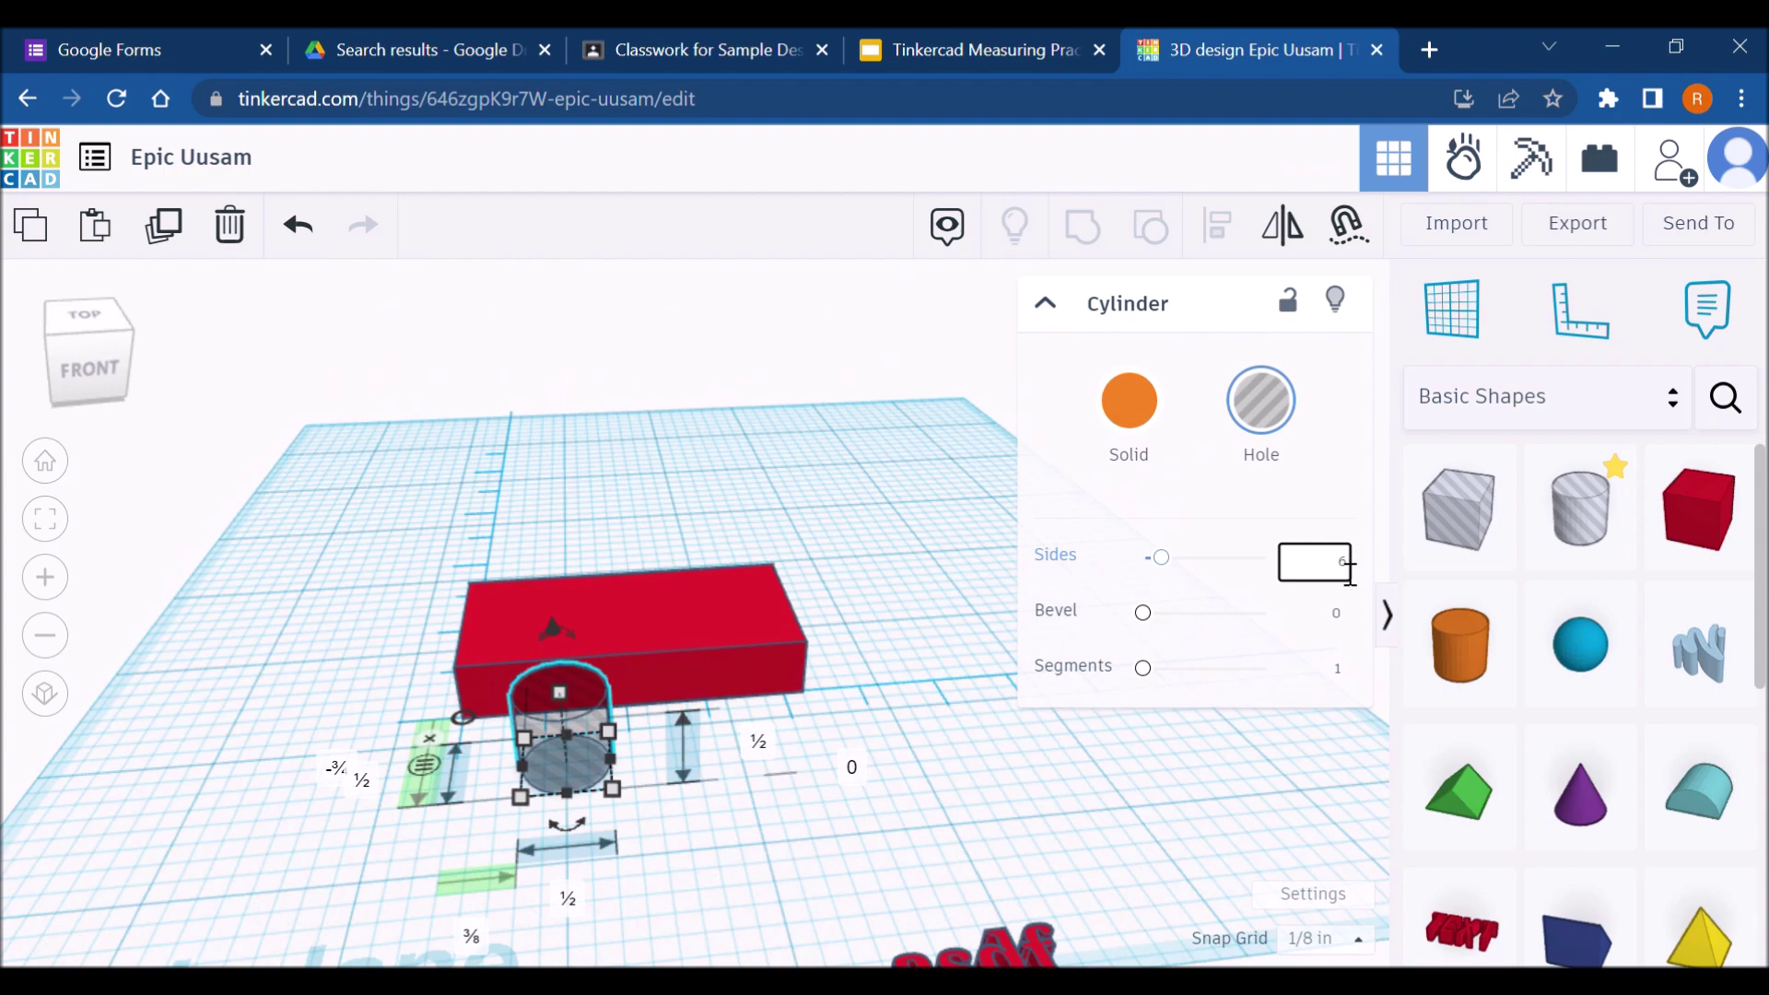
pyautogui.press('Return')
# Step: Make the hole cylinder ⅝ tall and move it into the red block
pyautogui.click(770, 856)
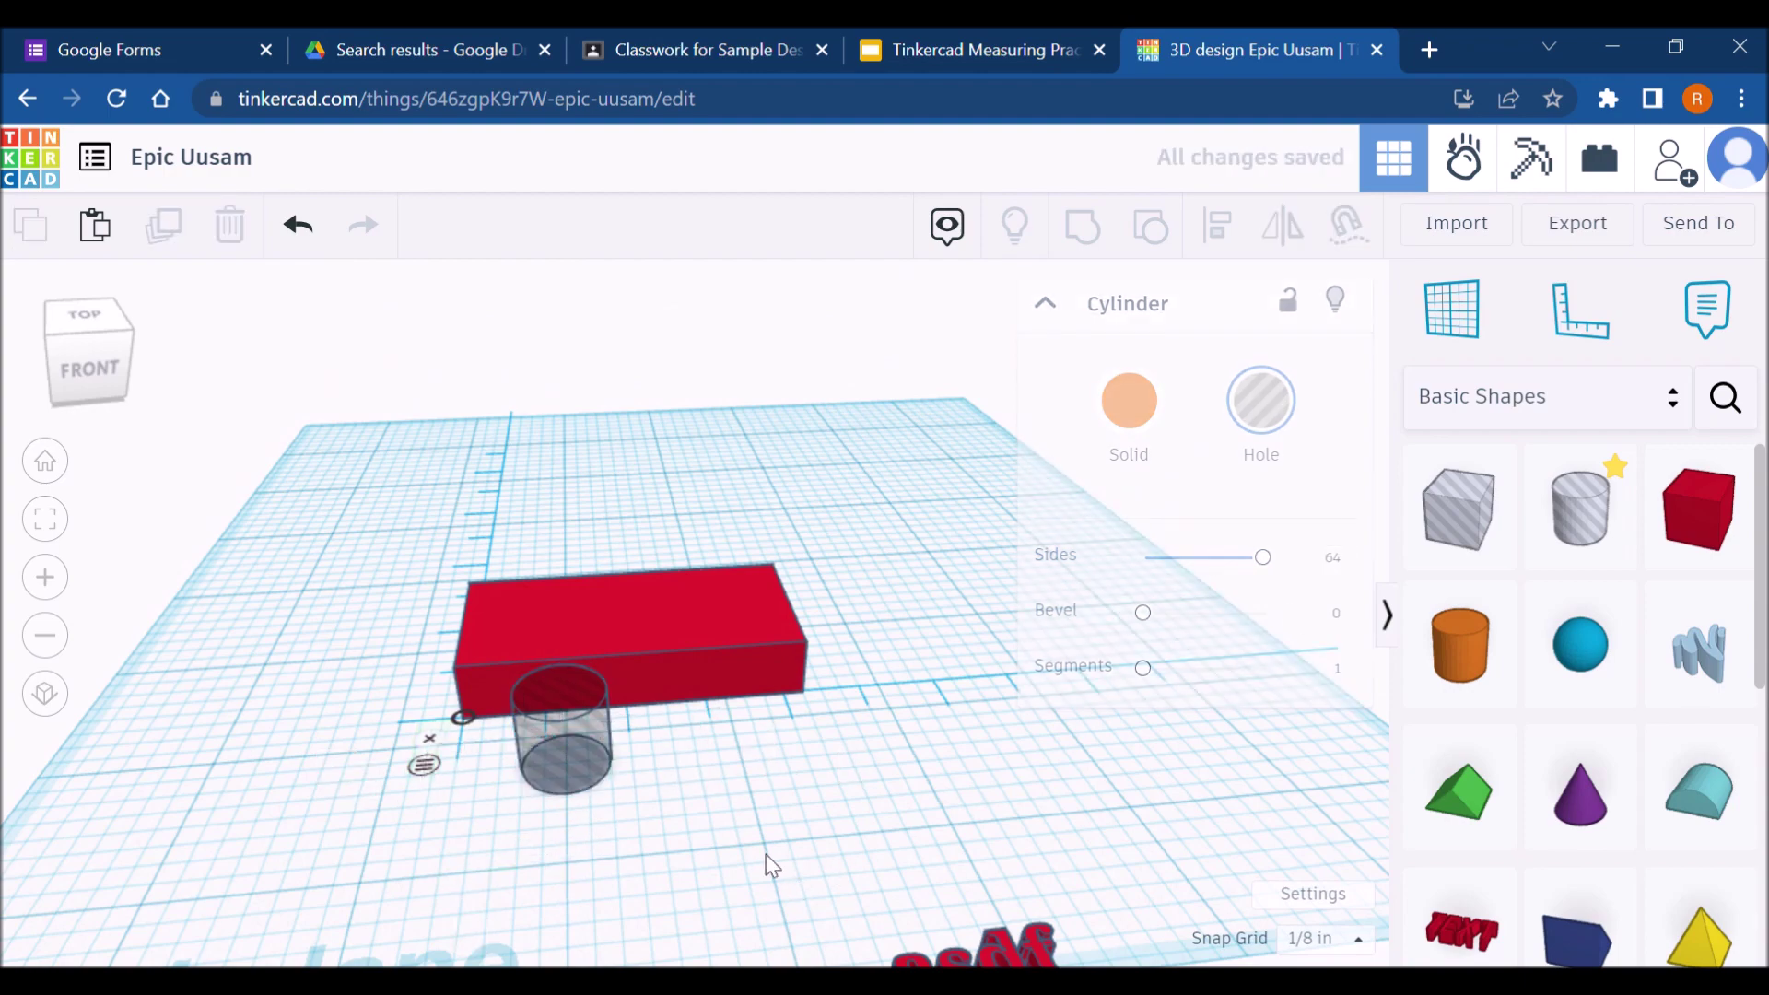
pyautogui.click(549, 749)
pyautogui.moveTo(706, 817); pyautogui.dragTo(715, 833, button='right')
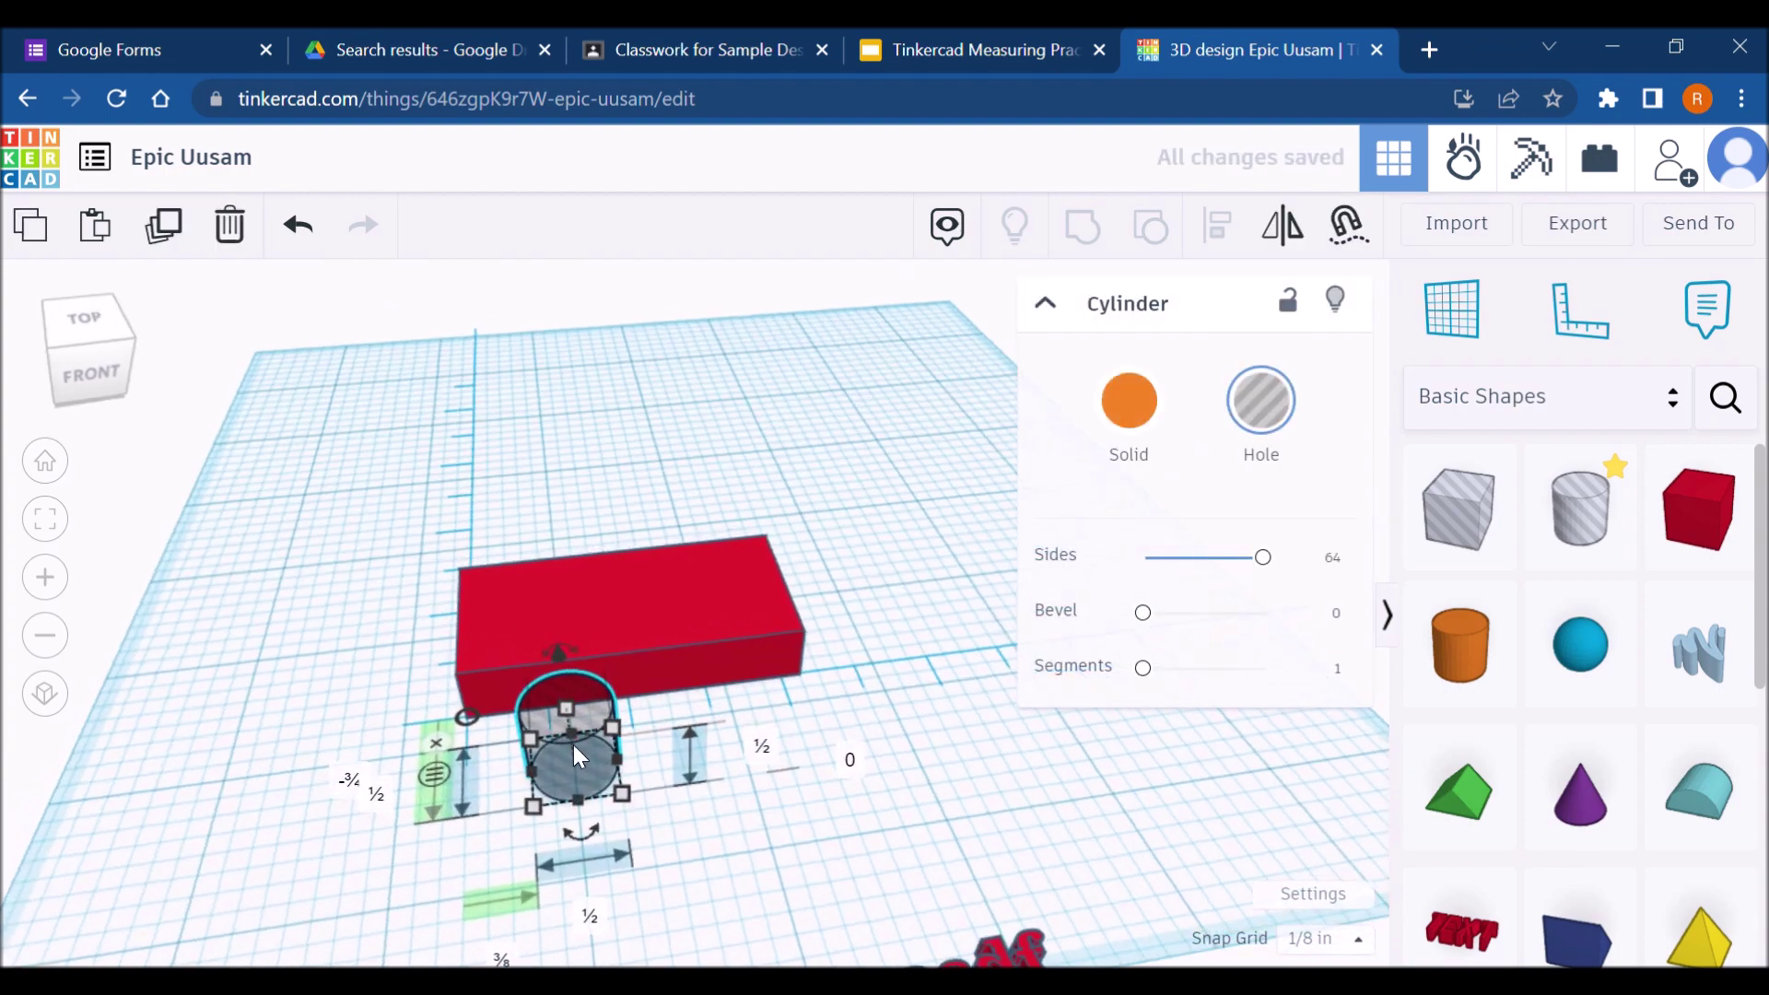
pyautogui.moveTo(573, 745); pyautogui.dragTo(571, 615)
pyautogui.hotkey('ctrl', 'z')
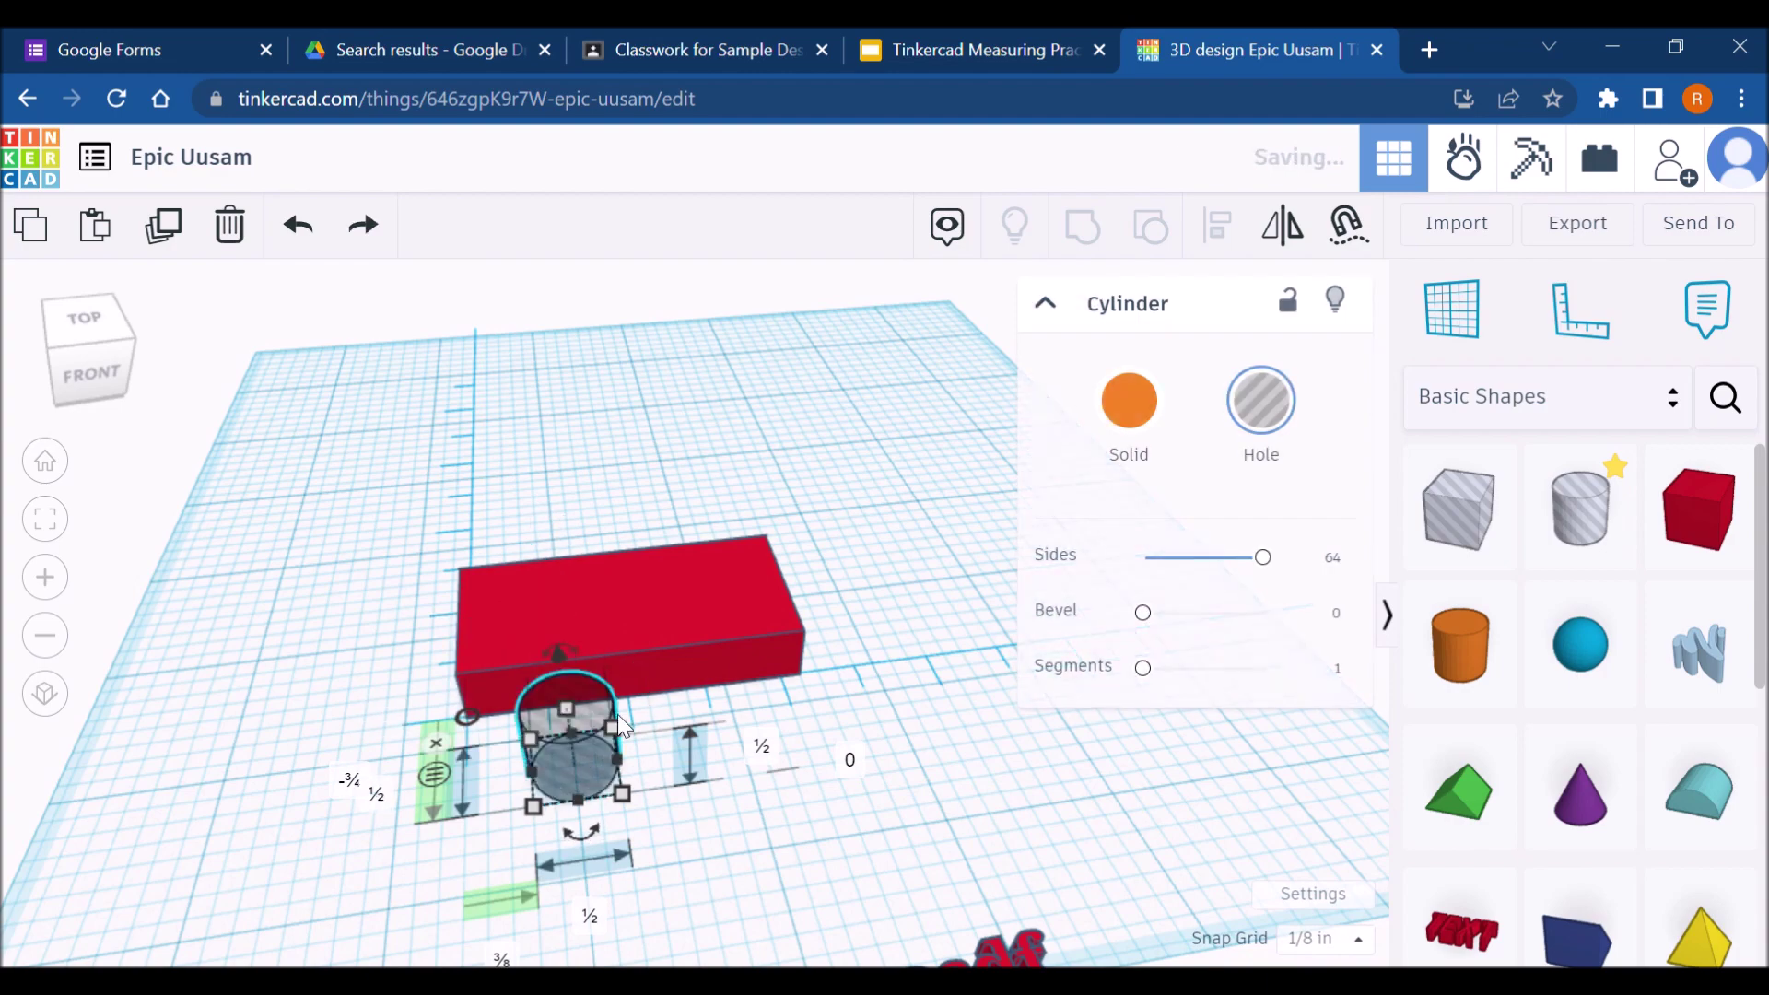
pyautogui.moveTo(770, 689); pyautogui.dragTo(719, 671, button='right')
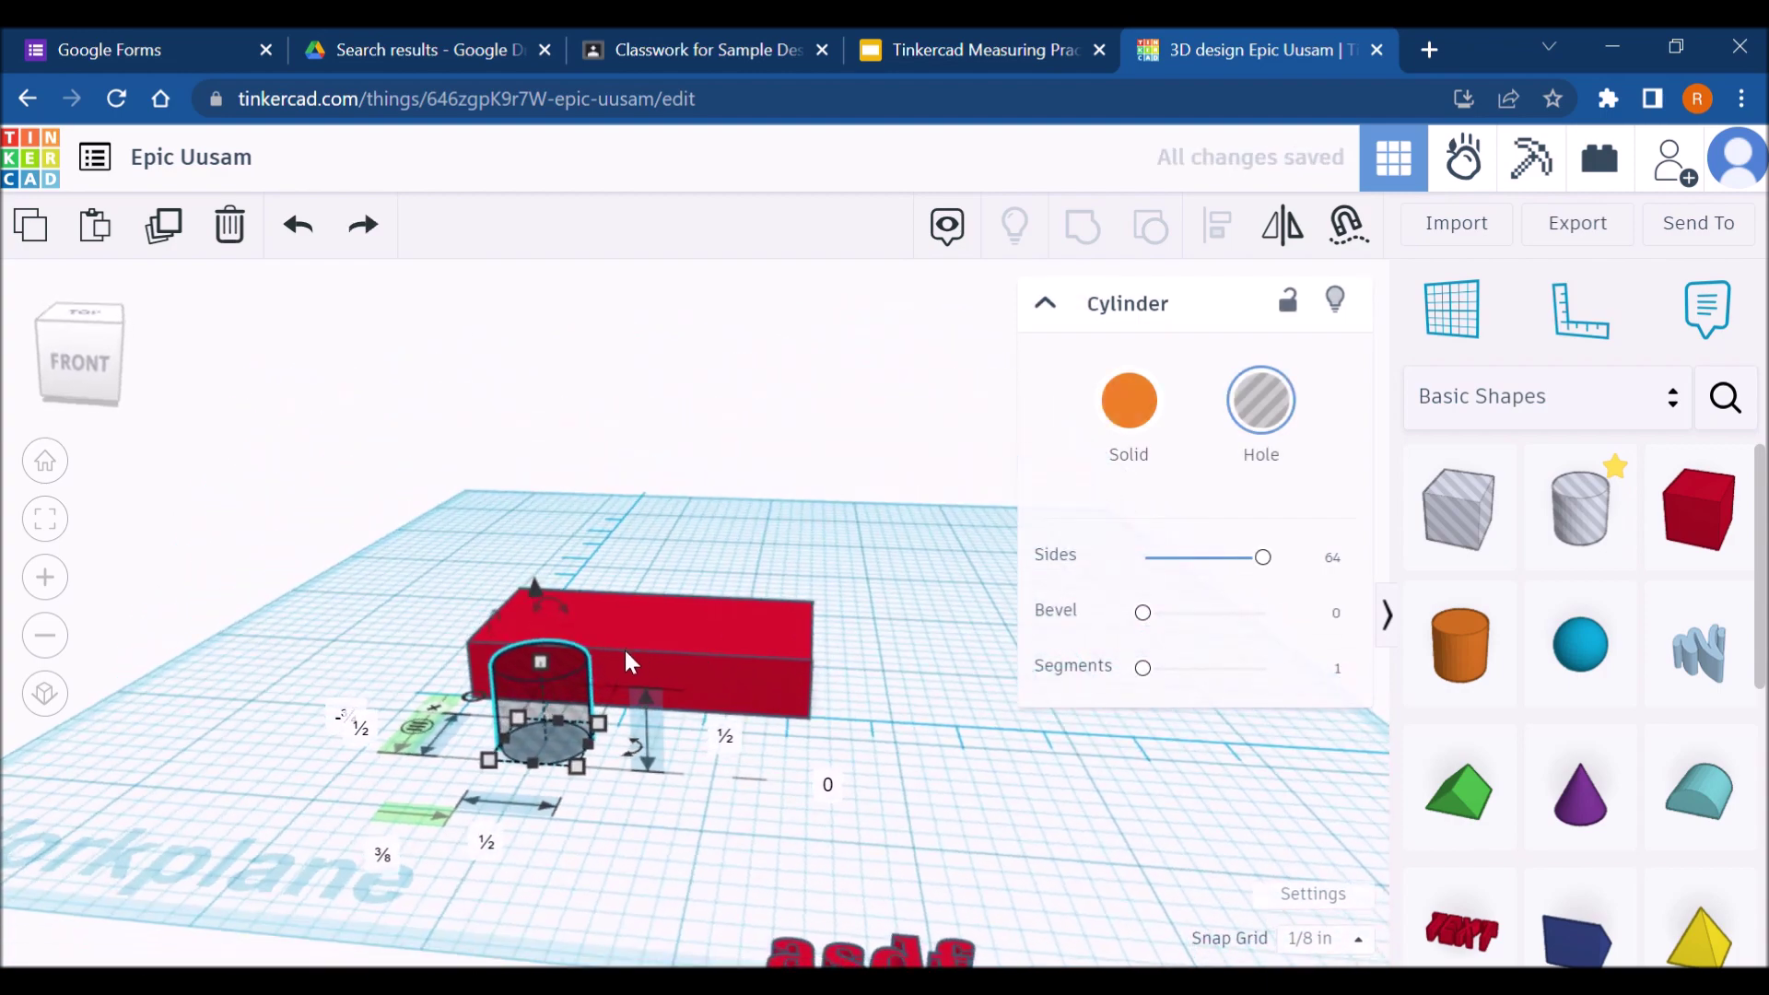
pyautogui.moveTo(542, 662); pyautogui.dragTo(578, 678)
pyautogui.moveTo(578, 679); pyautogui.dragTo(573, 769, button='right')
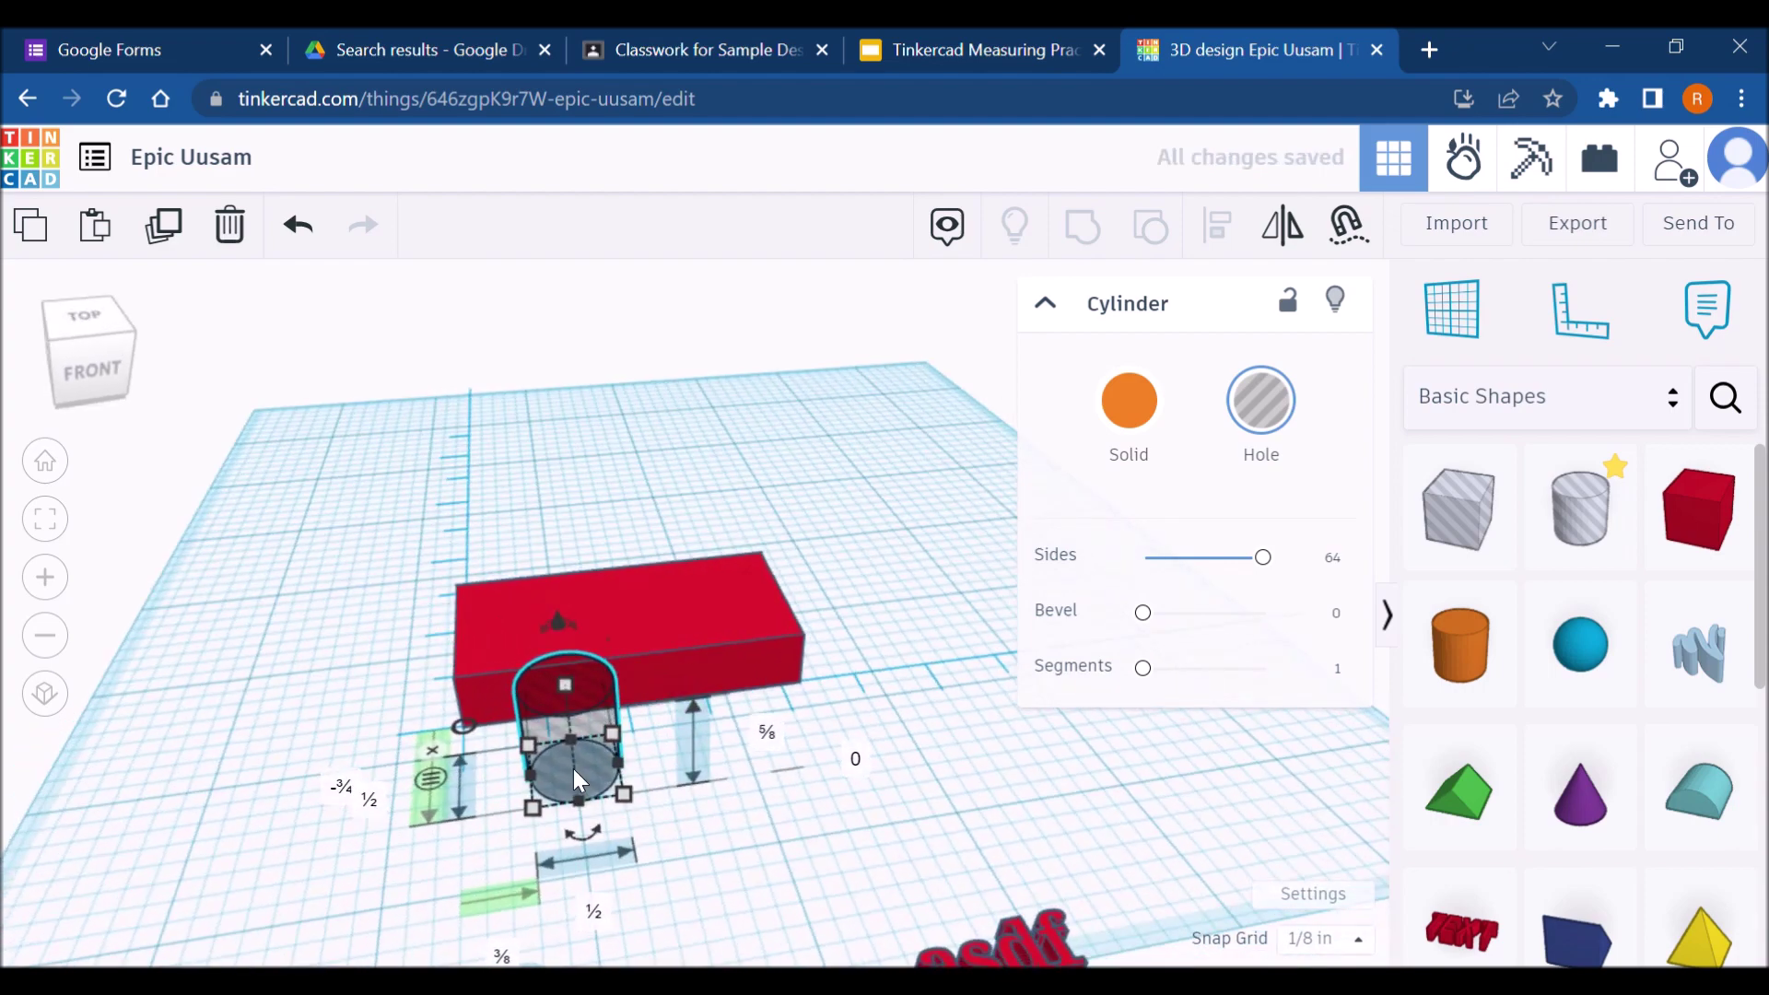
pyautogui.moveTo(573, 768); pyautogui.dragTo(550, 660)
# Step: Nudge the hole toward the block's front-left corner, checking it against the slide instructions
pyautogui.click(977, 50)
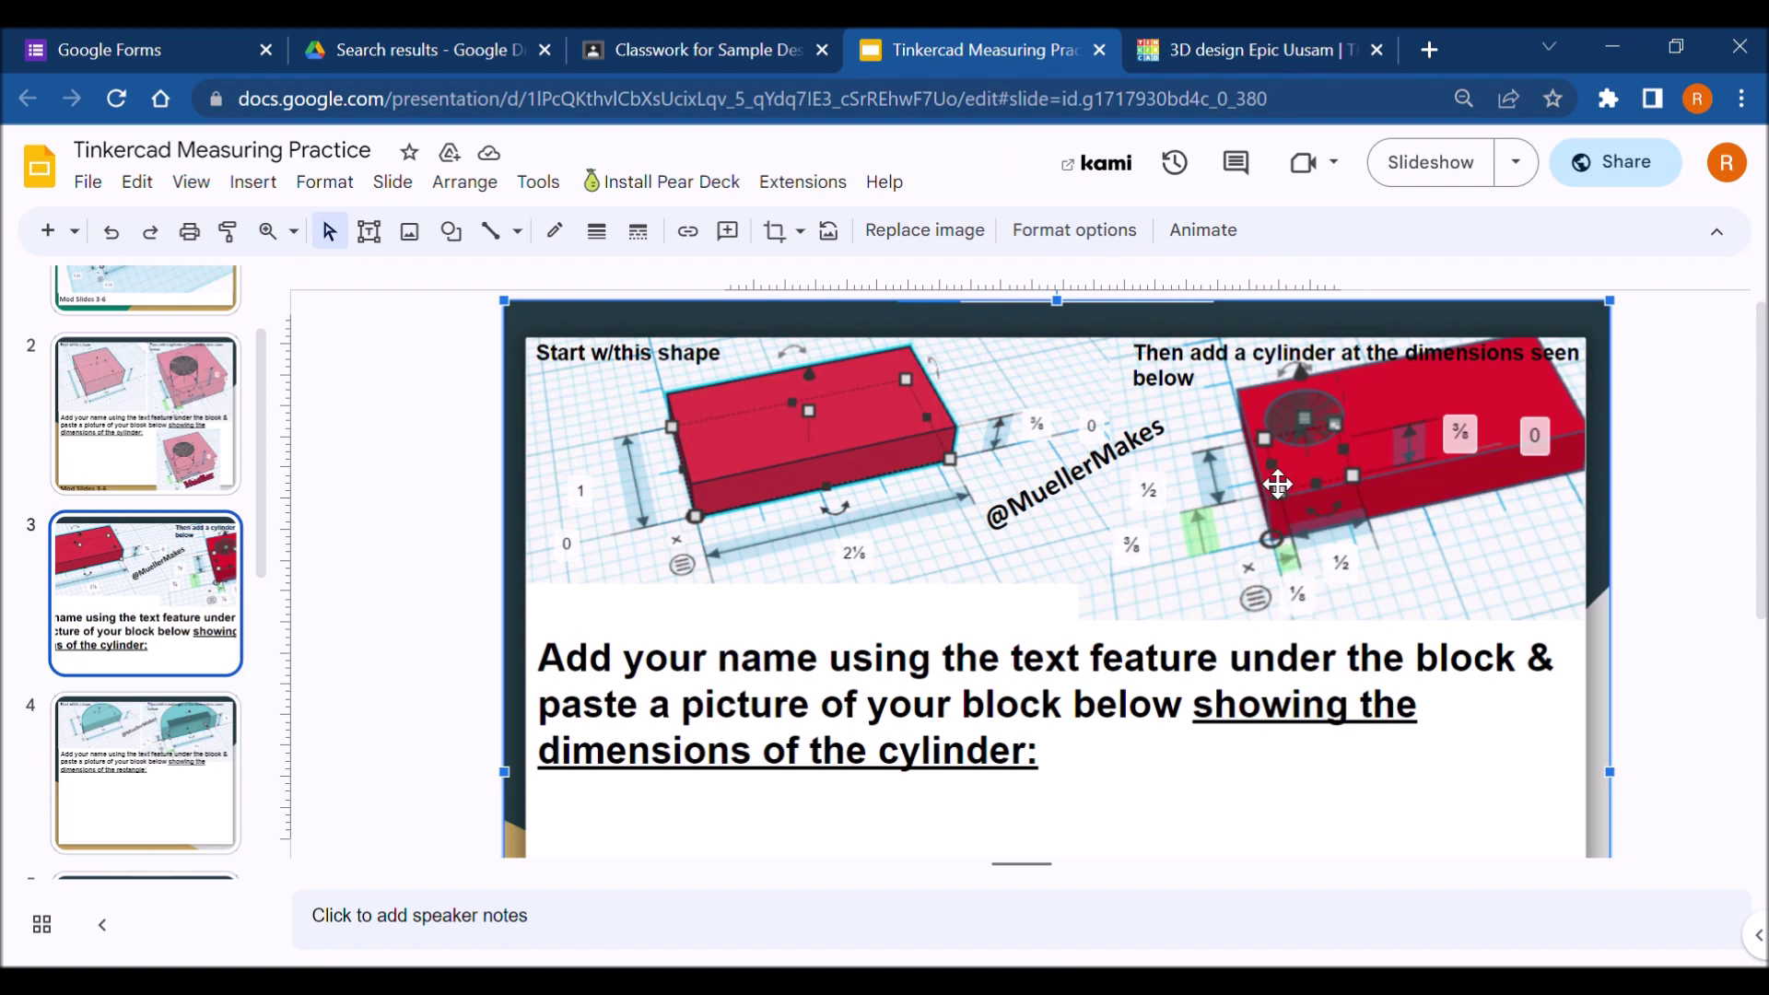
pyautogui.click(1169, 48)
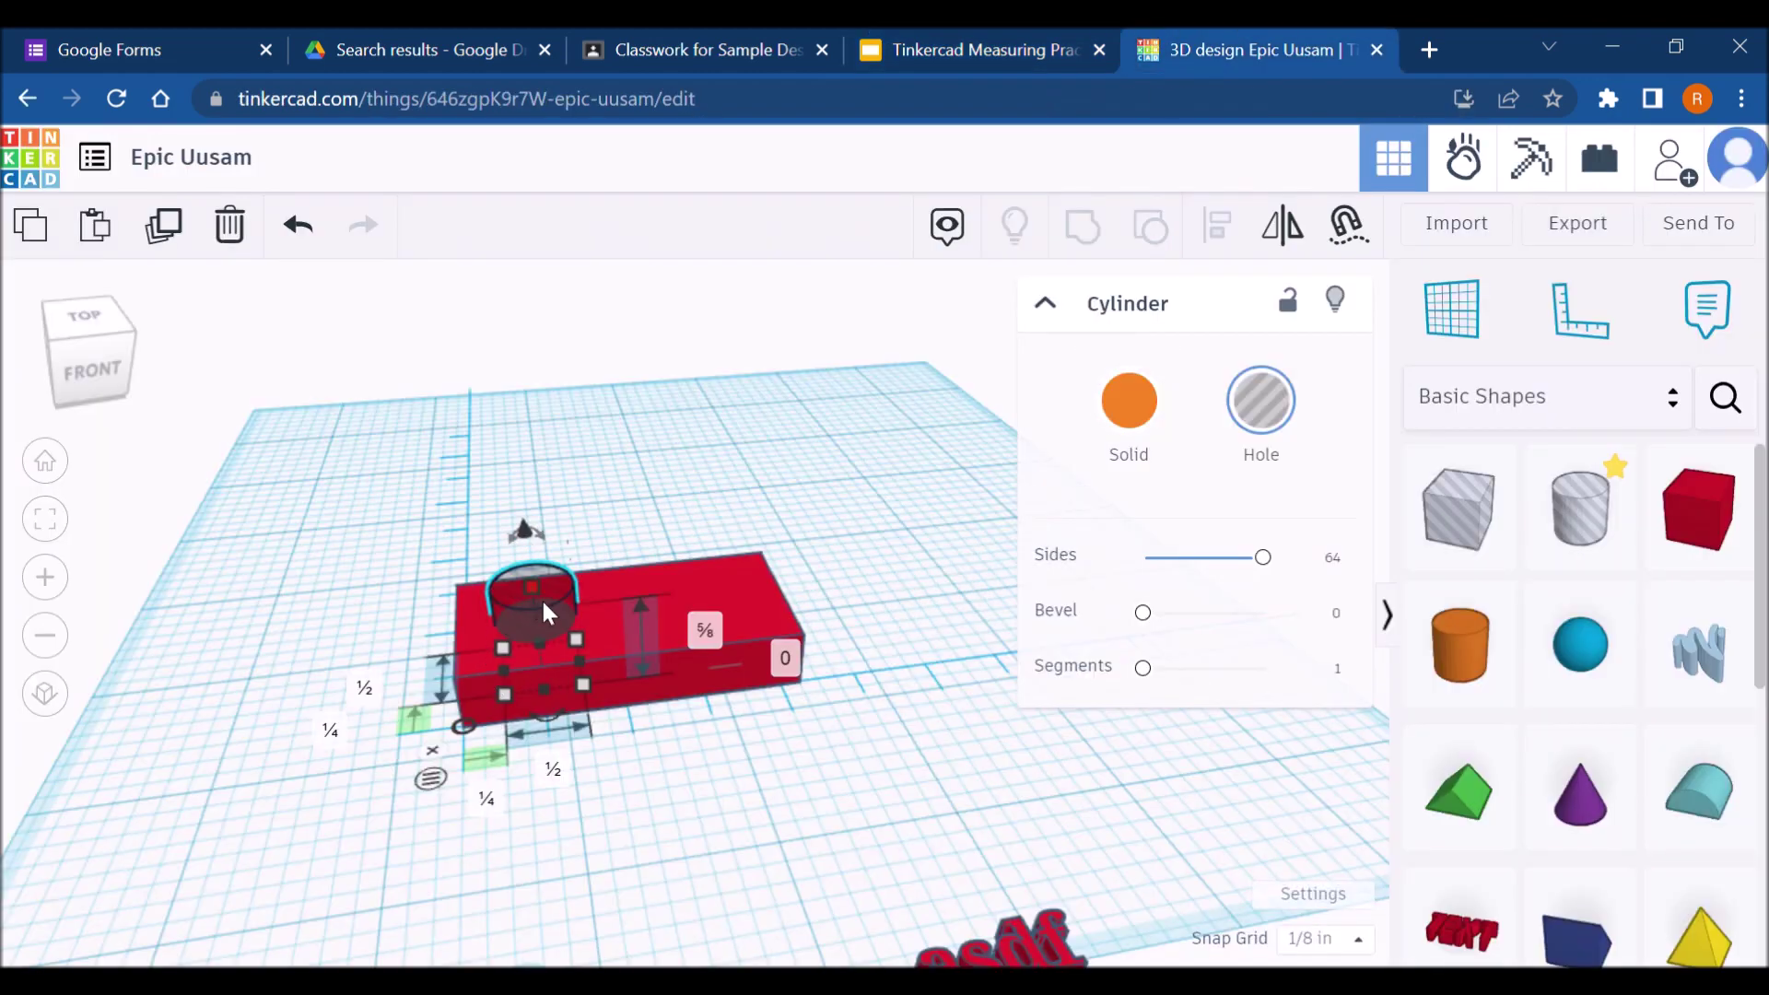
pyautogui.moveTo(546, 615); pyautogui.dragTo(526, 597)
pyautogui.moveTo(525, 597); pyautogui.dragTo(449, 829, button='right')
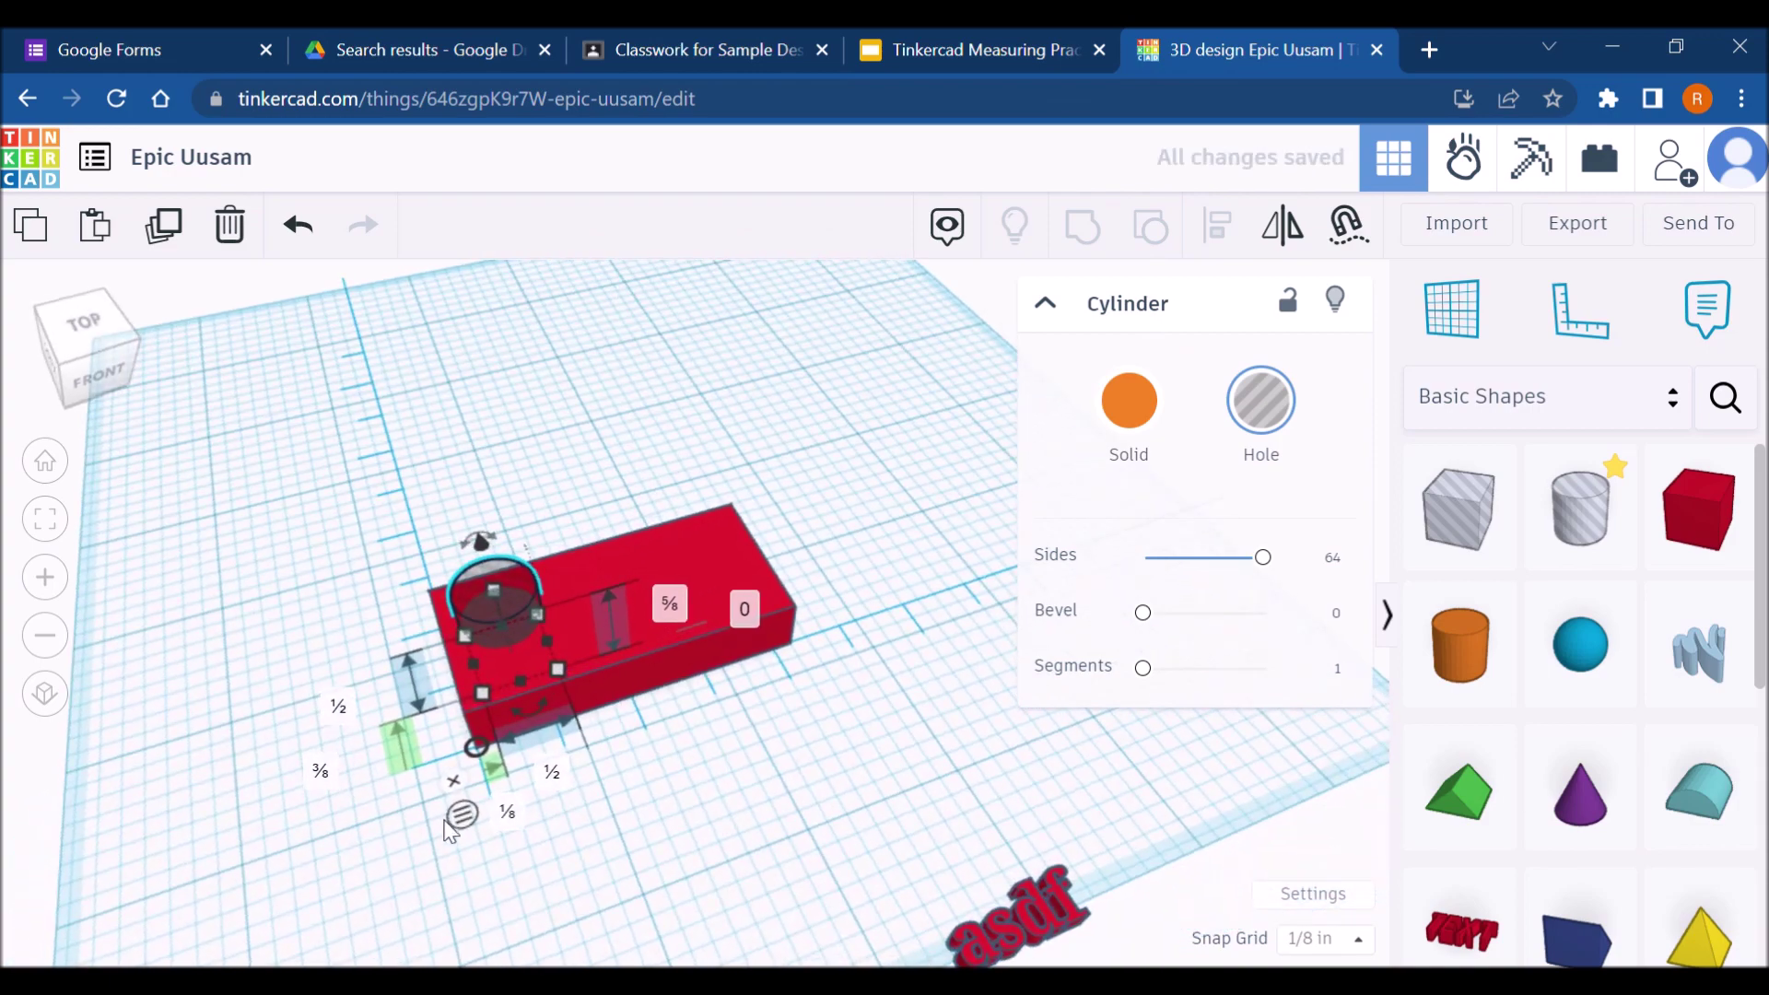
pyautogui.click(1010, 35)
pyautogui.click(1160, 35)
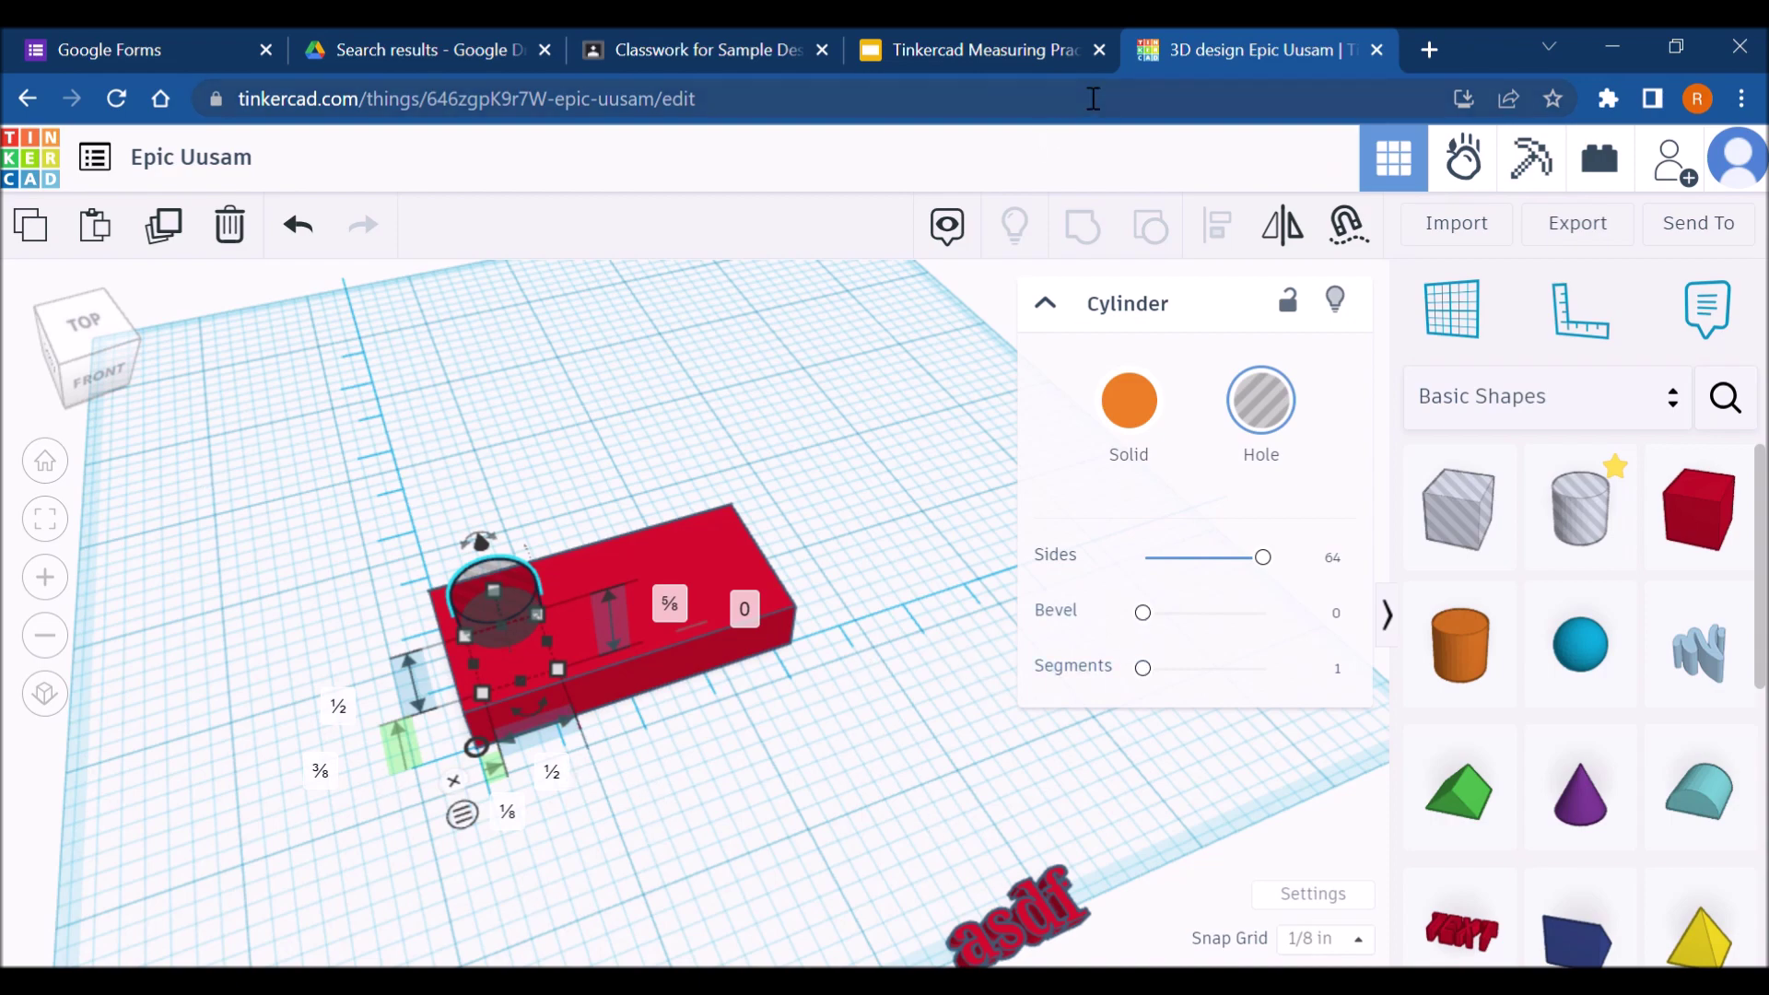
pyautogui.click(977, 50)
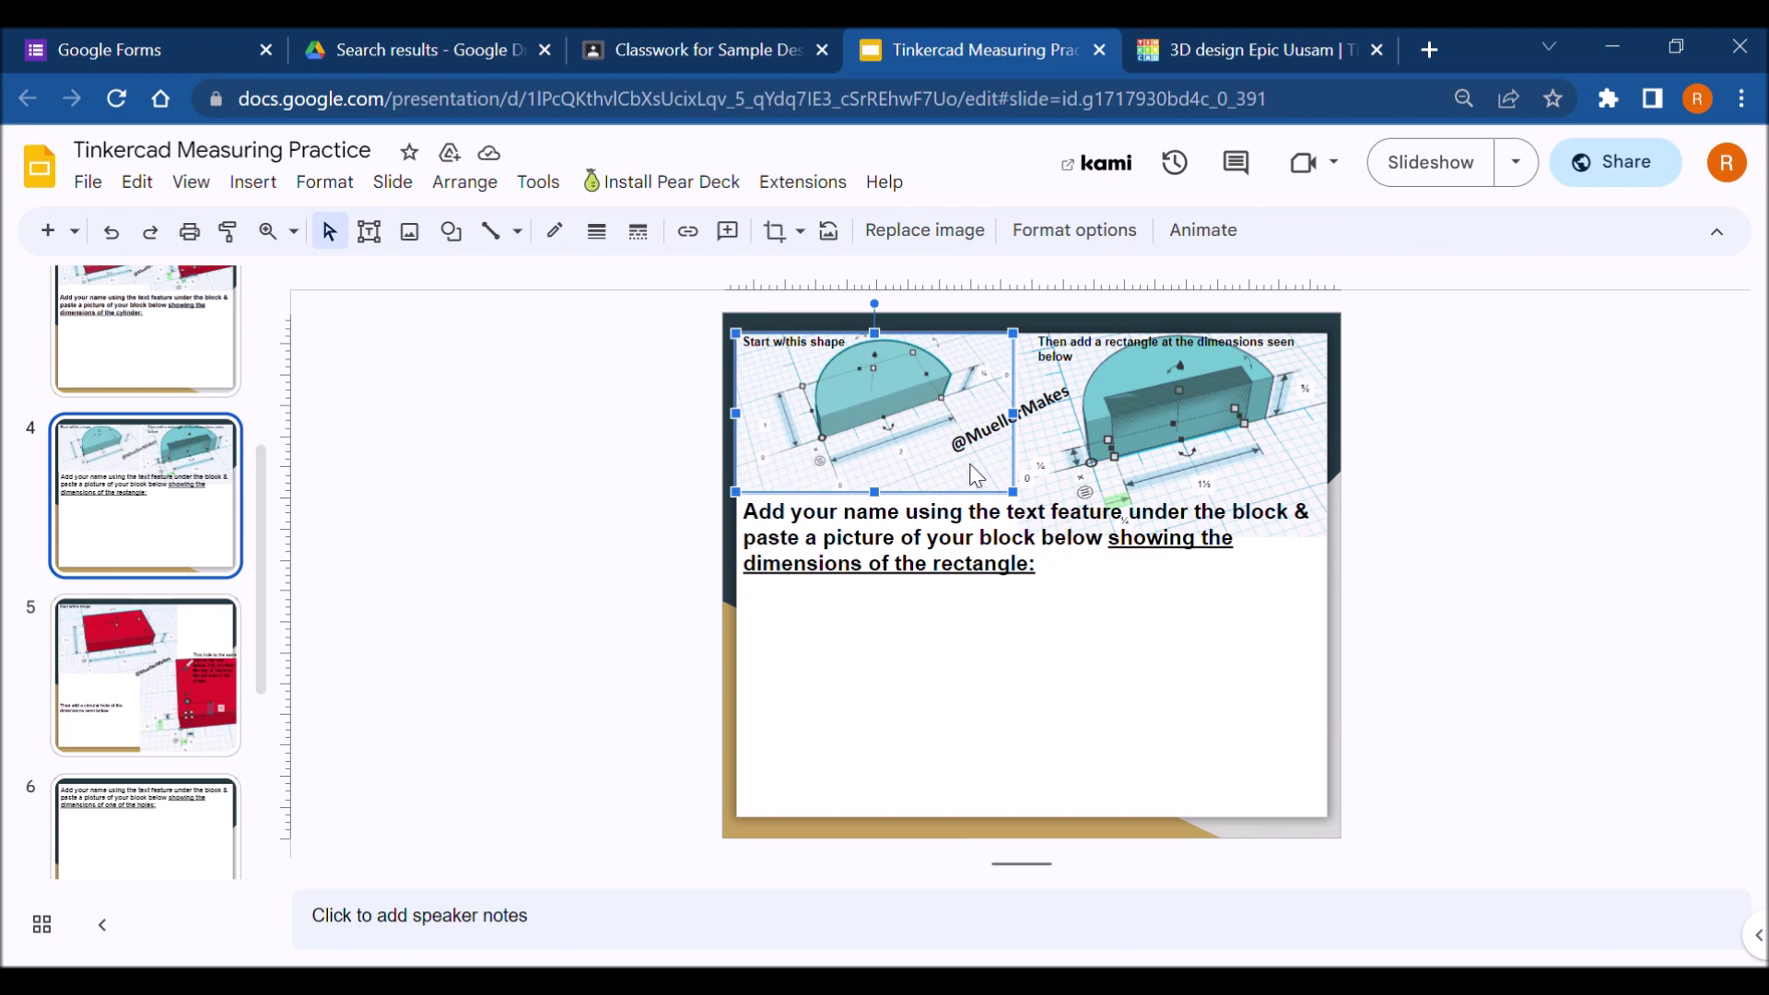
# Step: Drag slide 4's picture corner to enlarge it across the slide
pyautogui.moveTo(1016, 493); pyautogui.dragTo(1292, 709)
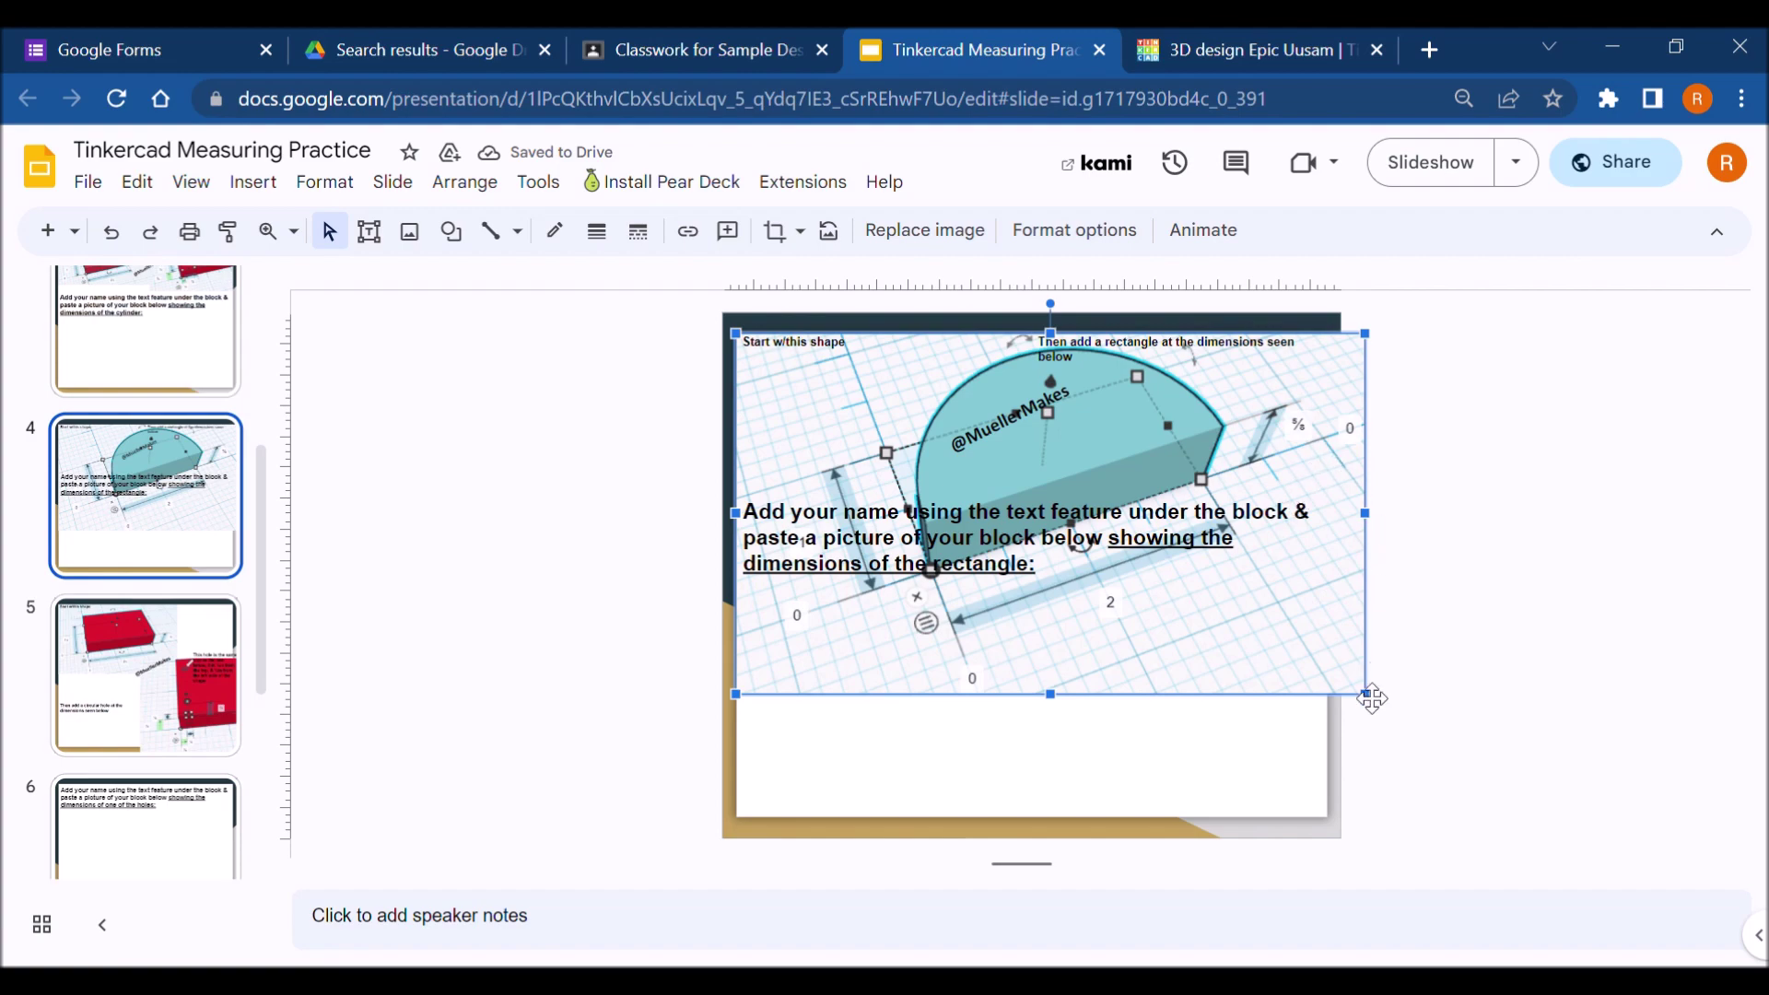
pyautogui.click(1239, 41)
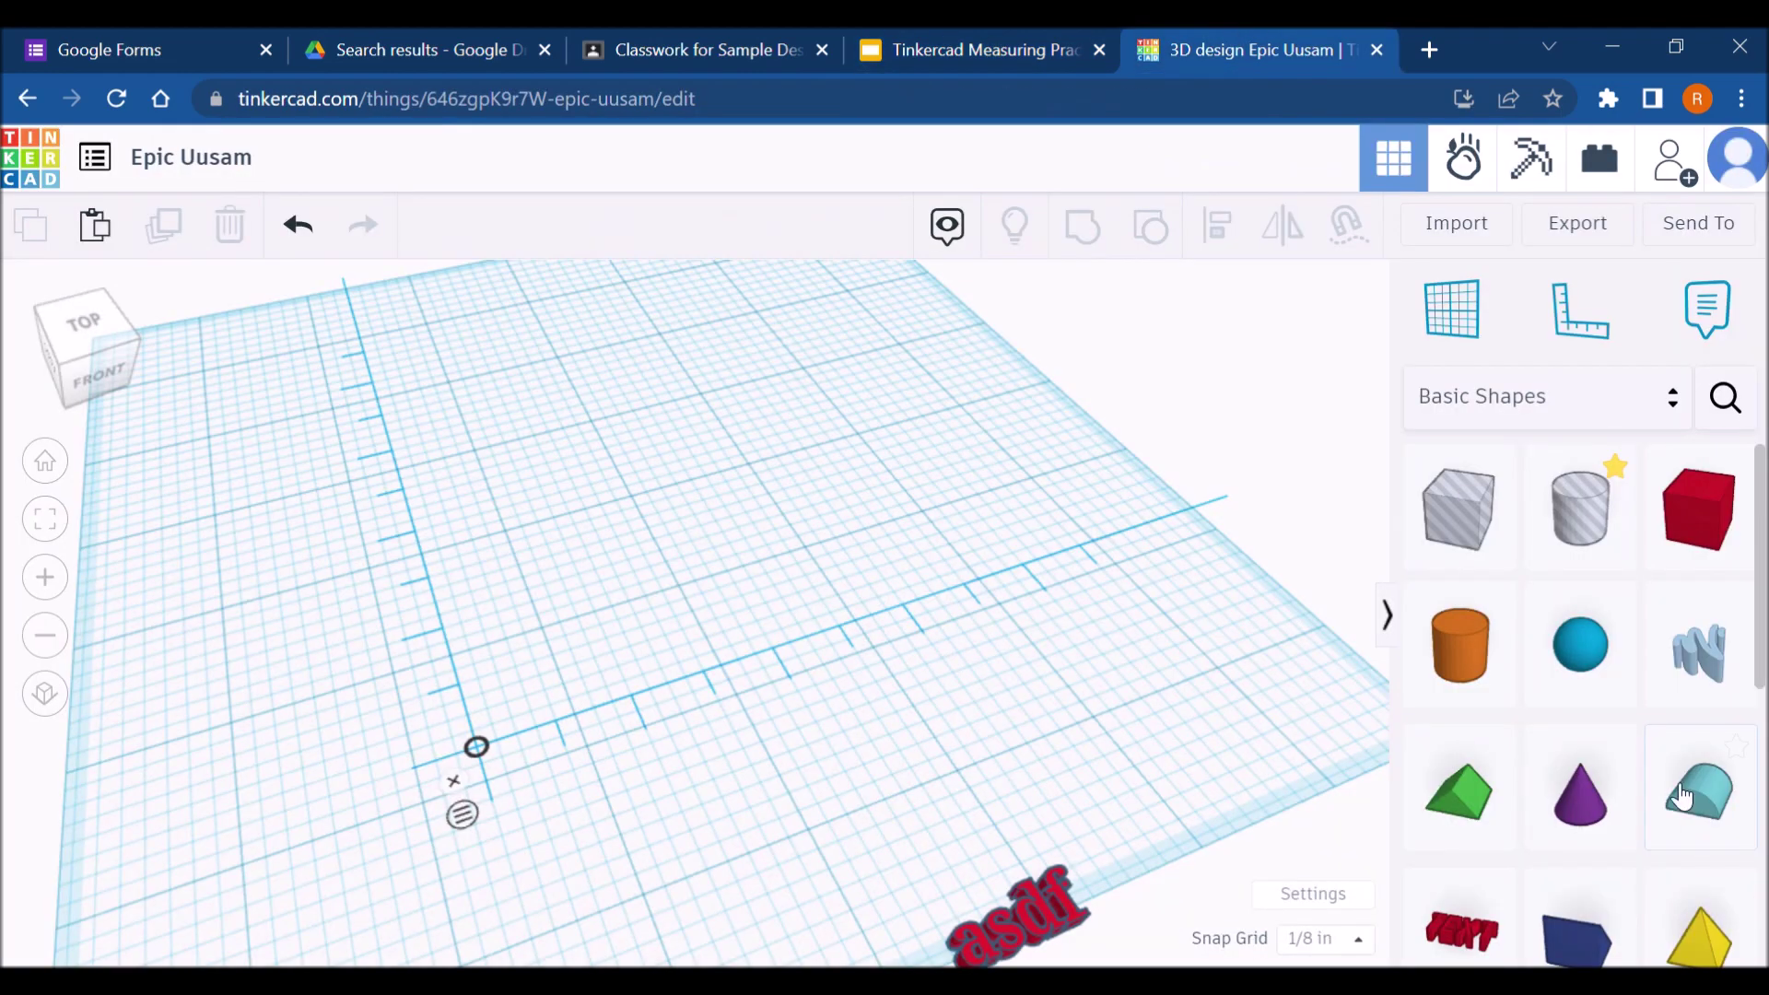
# Step: Add a Round Roof to the workplane, turn it upright by -90°, and move it toward the origin
pyautogui.click(623, 540)
pyautogui.moveTo(623, 540); pyautogui.dragTo(700, 571, button='right')
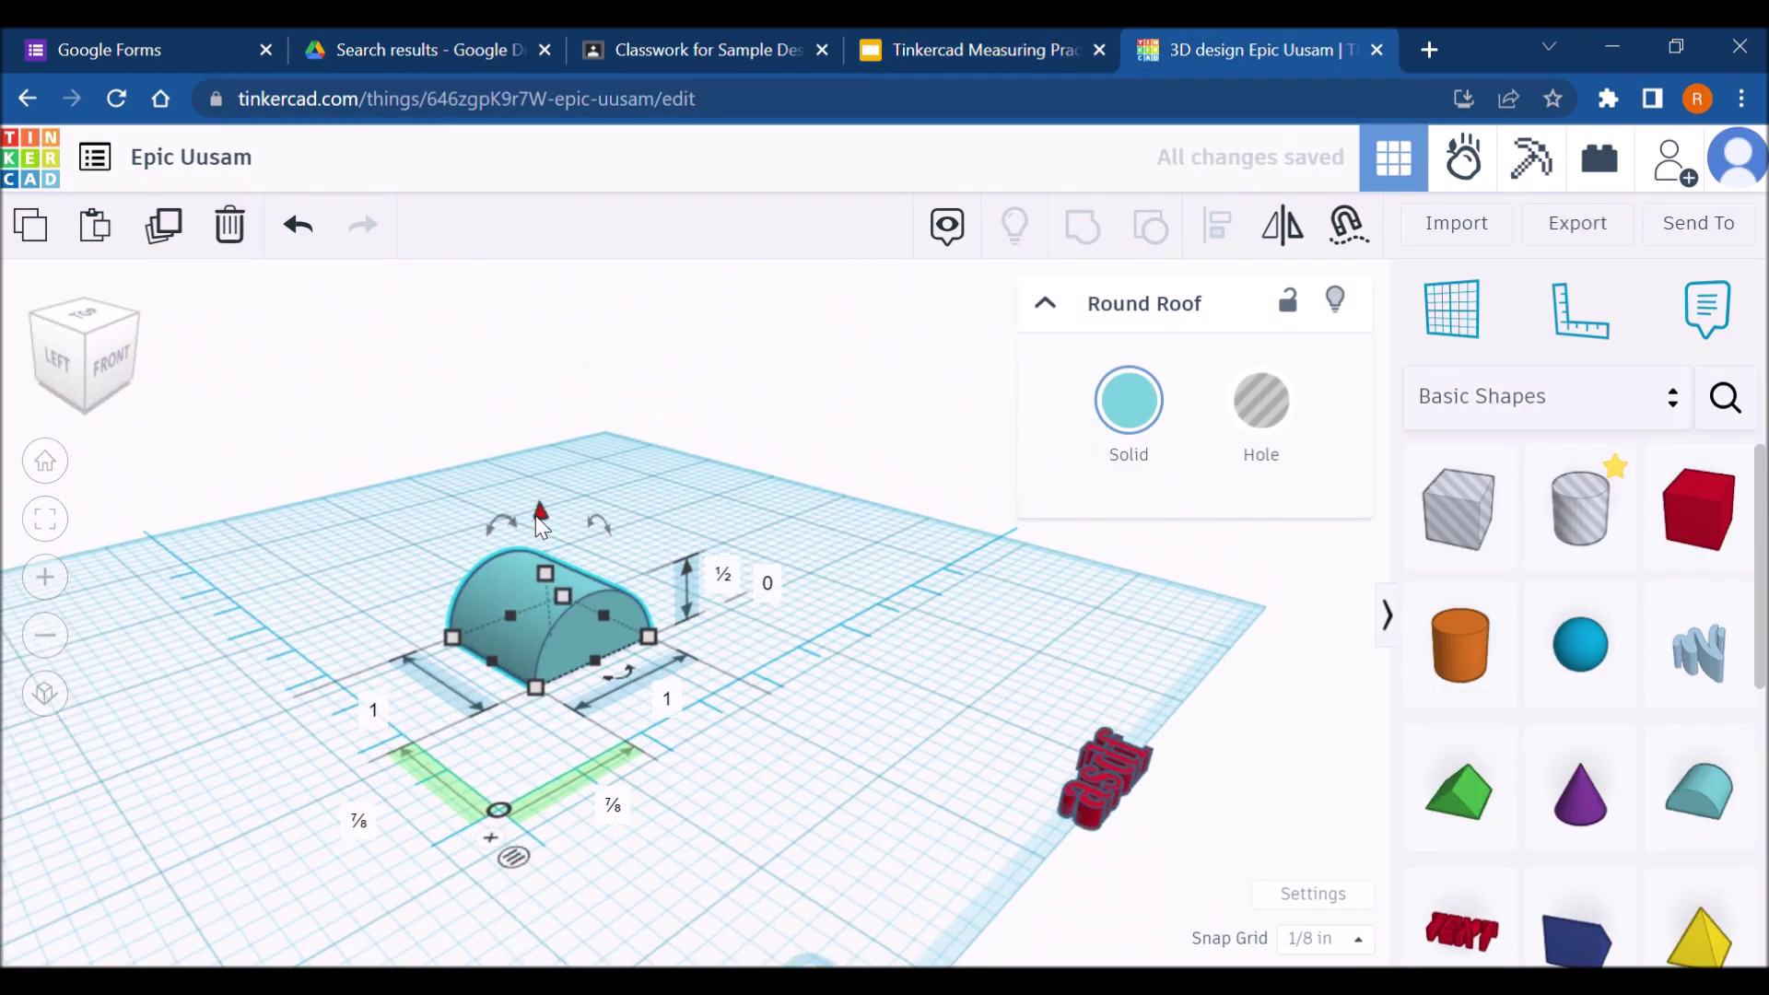
pyautogui.moveTo(602, 523); pyautogui.dragTo(580, 582)
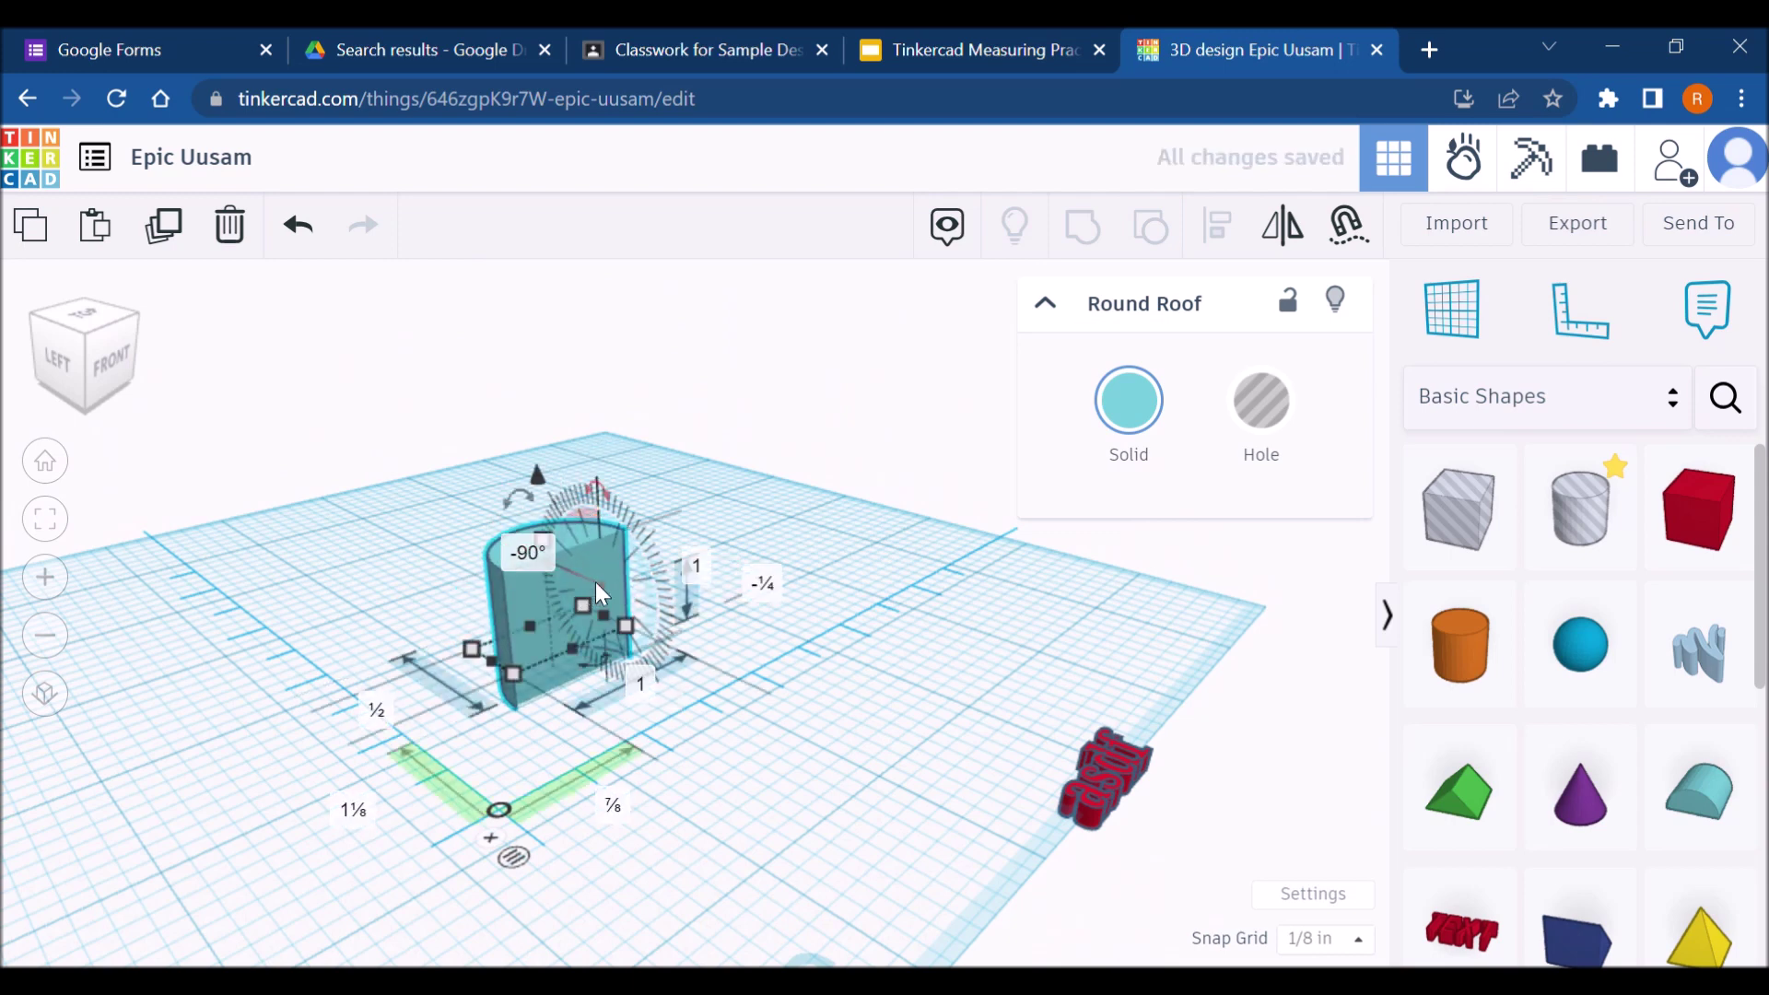
pyautogui.moveTo(555, 522); pyautogui.dragTo(562, 571)
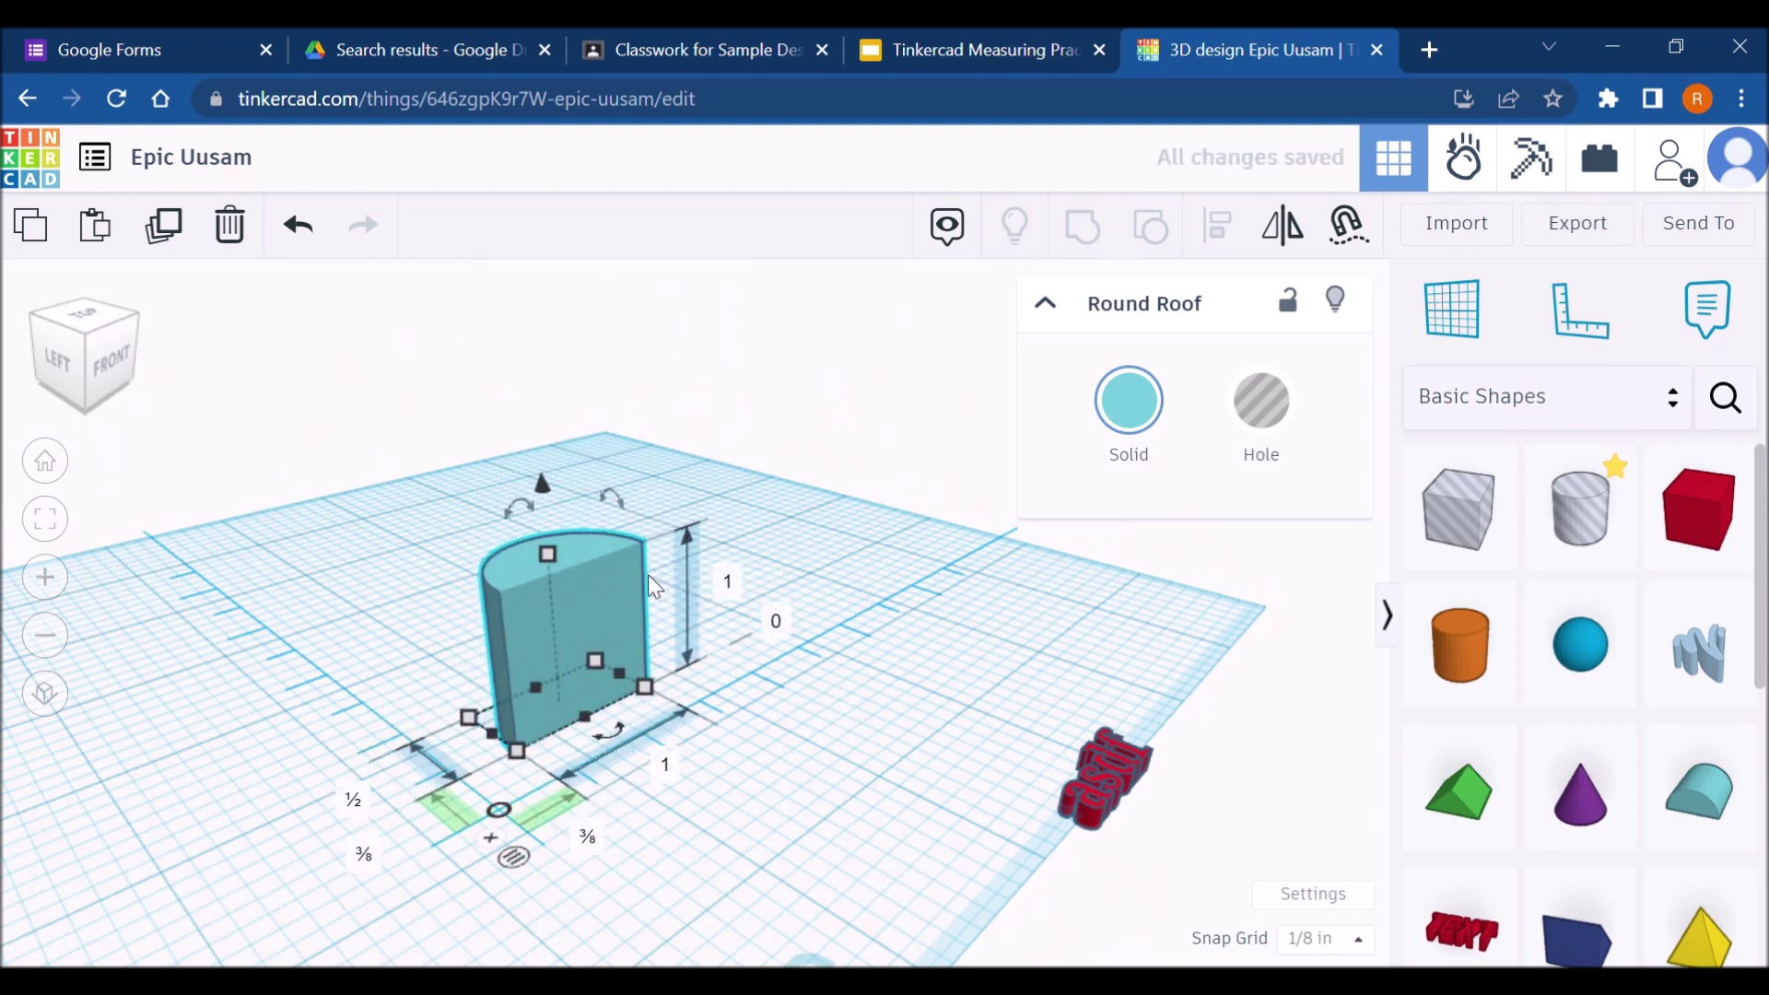
# Step: Set the roof's depth to ½ and compare it against the slide instructions
pyautogui.click(727, 585)
pyautogui.write('.5')
pyautogui.press('Return')
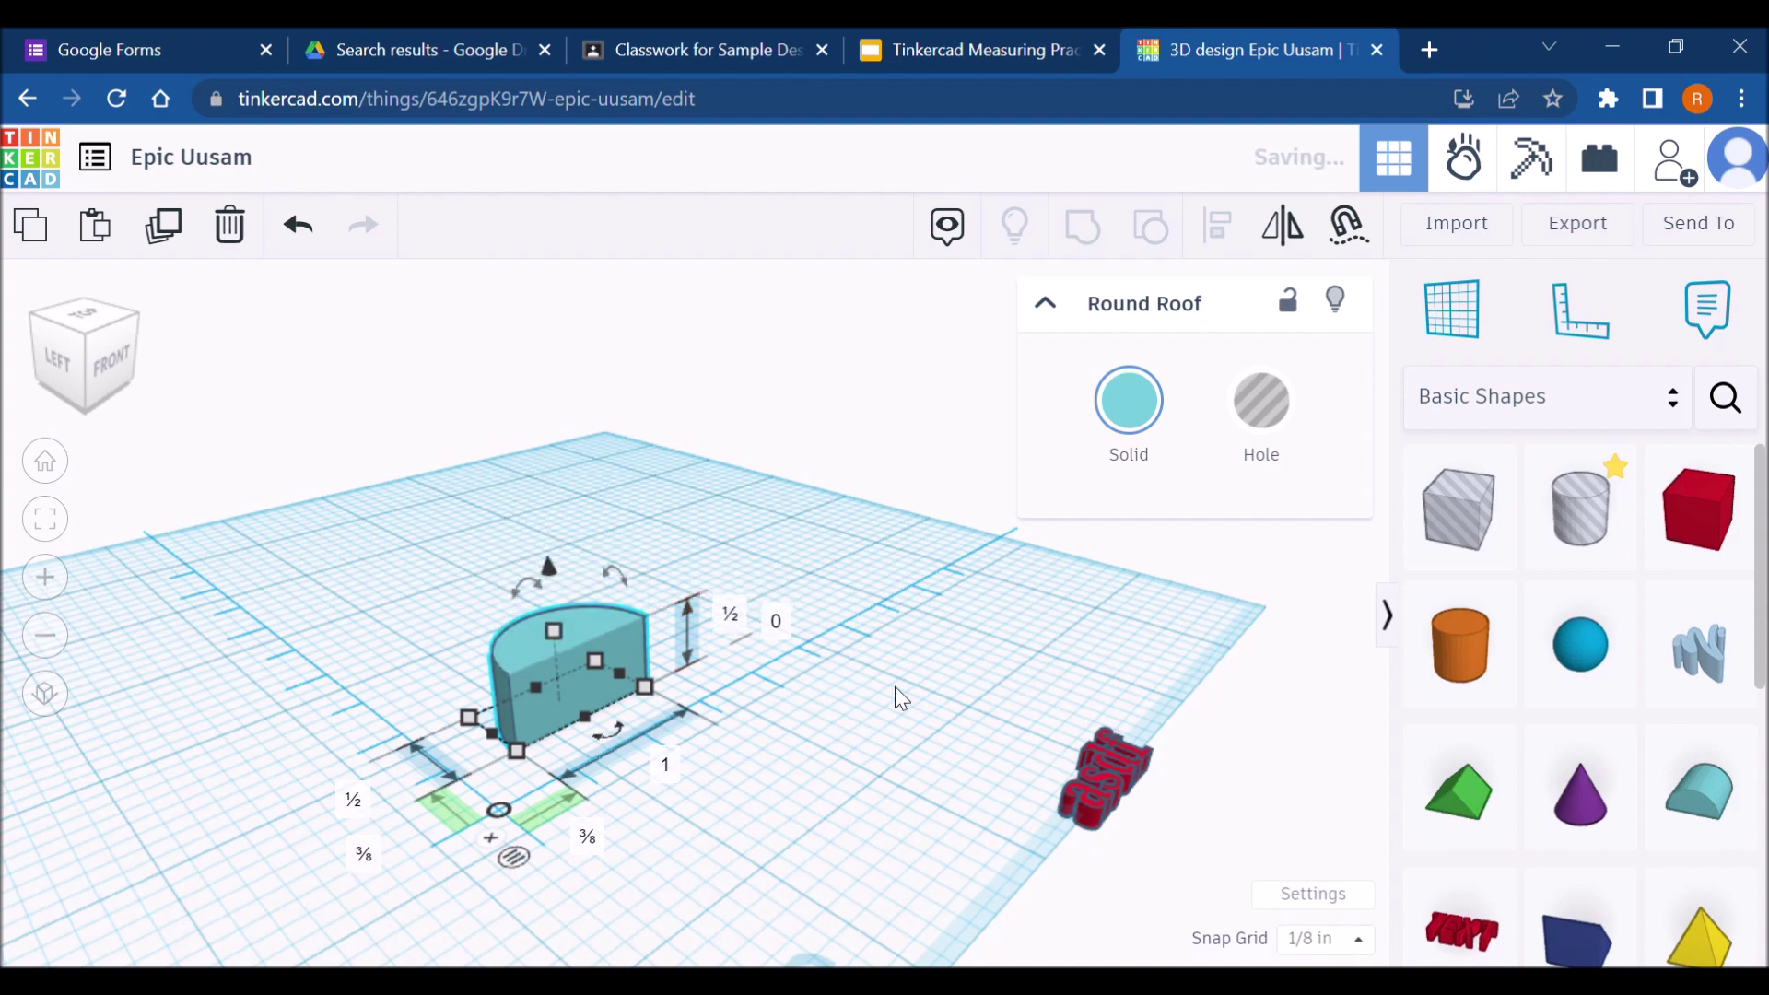
pyautogui.moveTo(897, 699); pyautogui.dragTo(769, 280, button='right')
pyautogui.click(1038, 30)
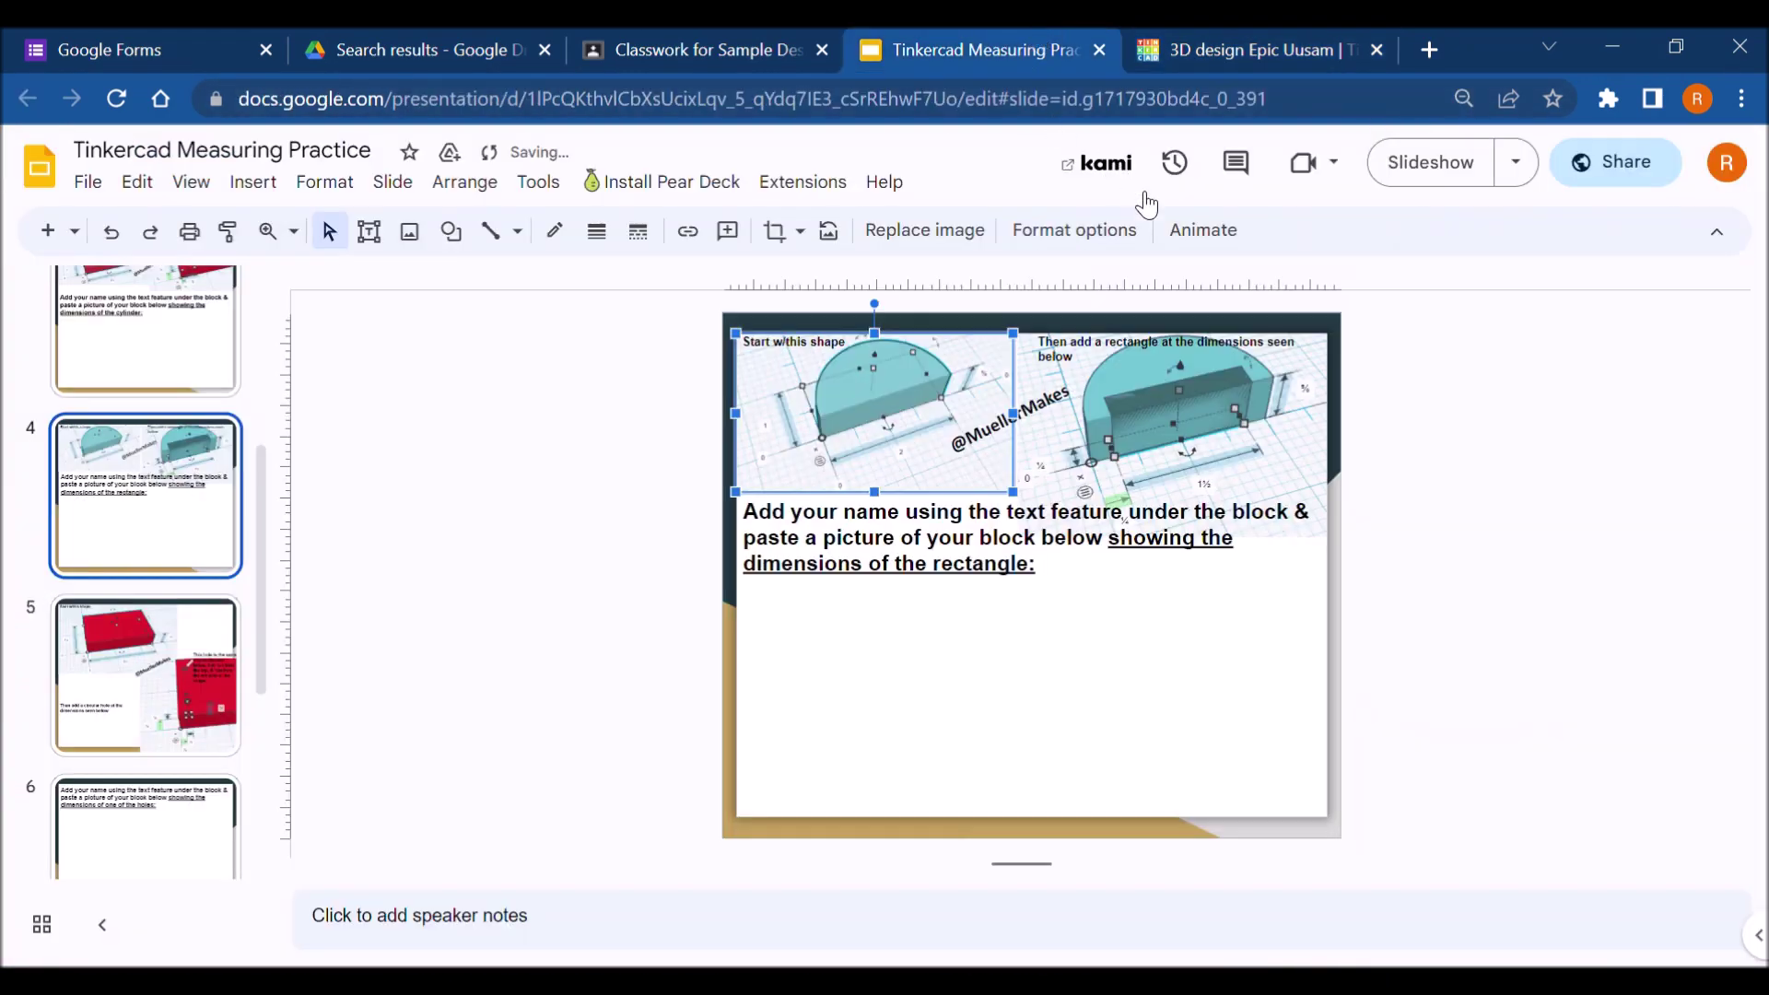
pyautogui.click(1205, 36)
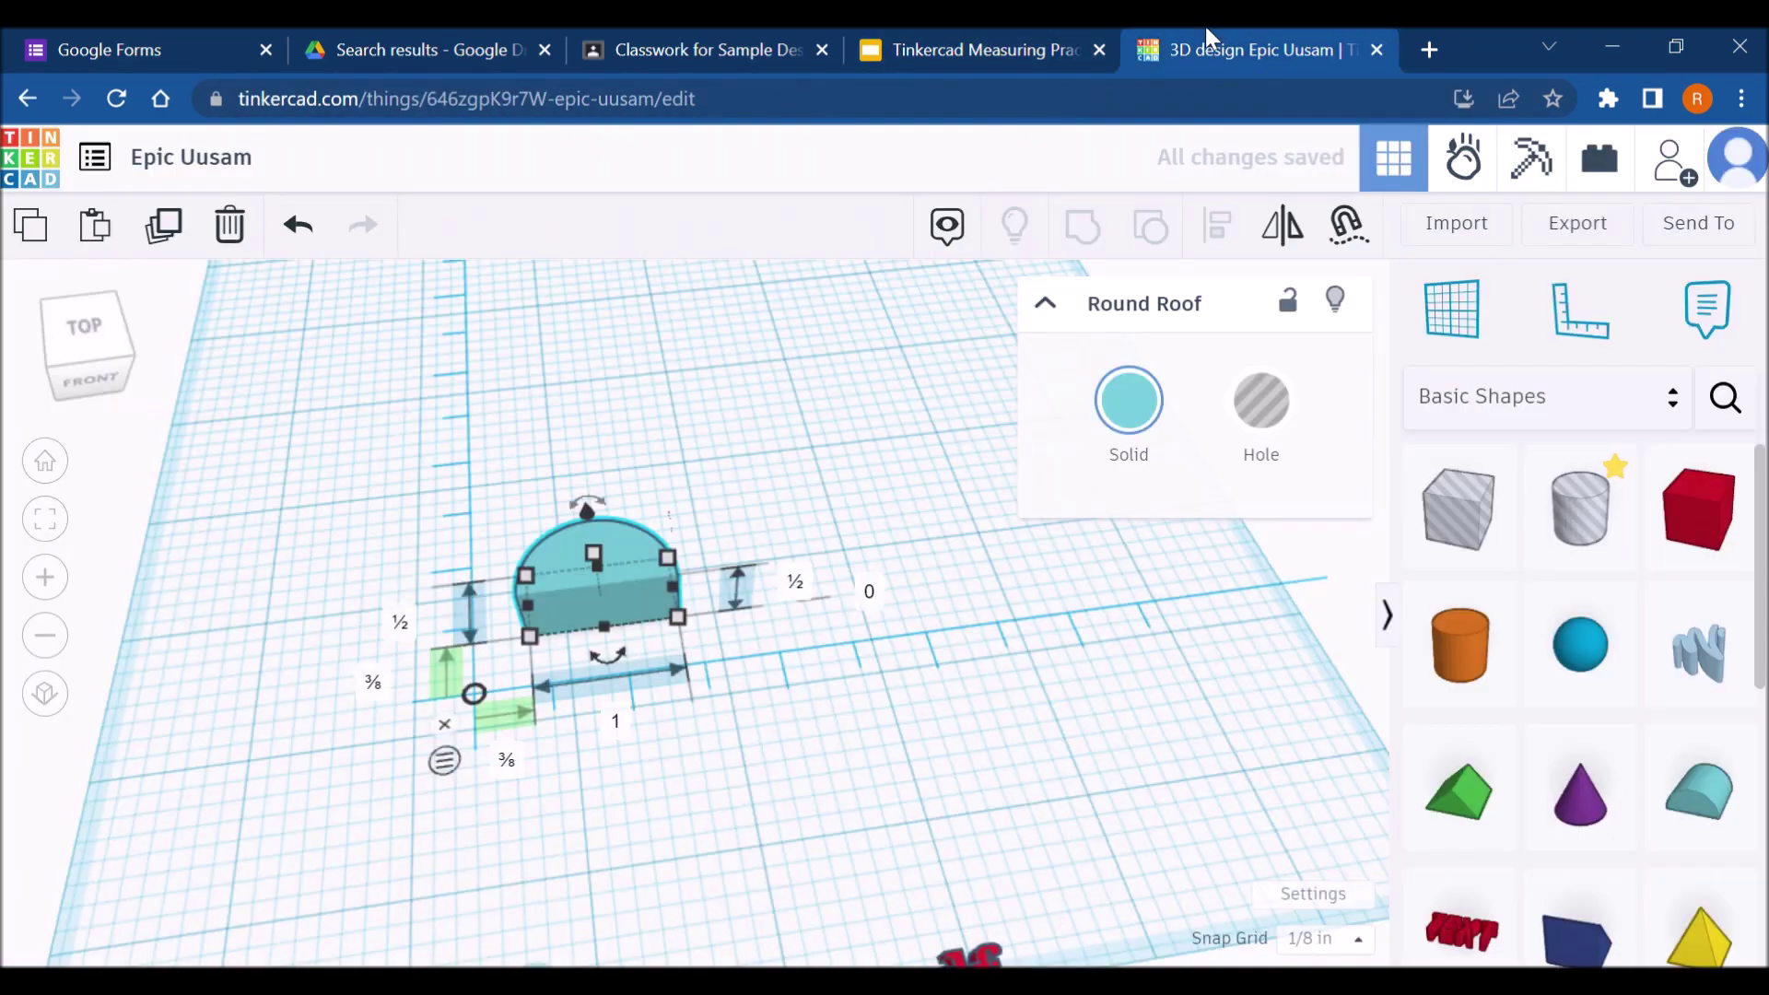
# Step: Make the Round Roof 2 wide and 1 tall
pyautogui.click(622, 719)
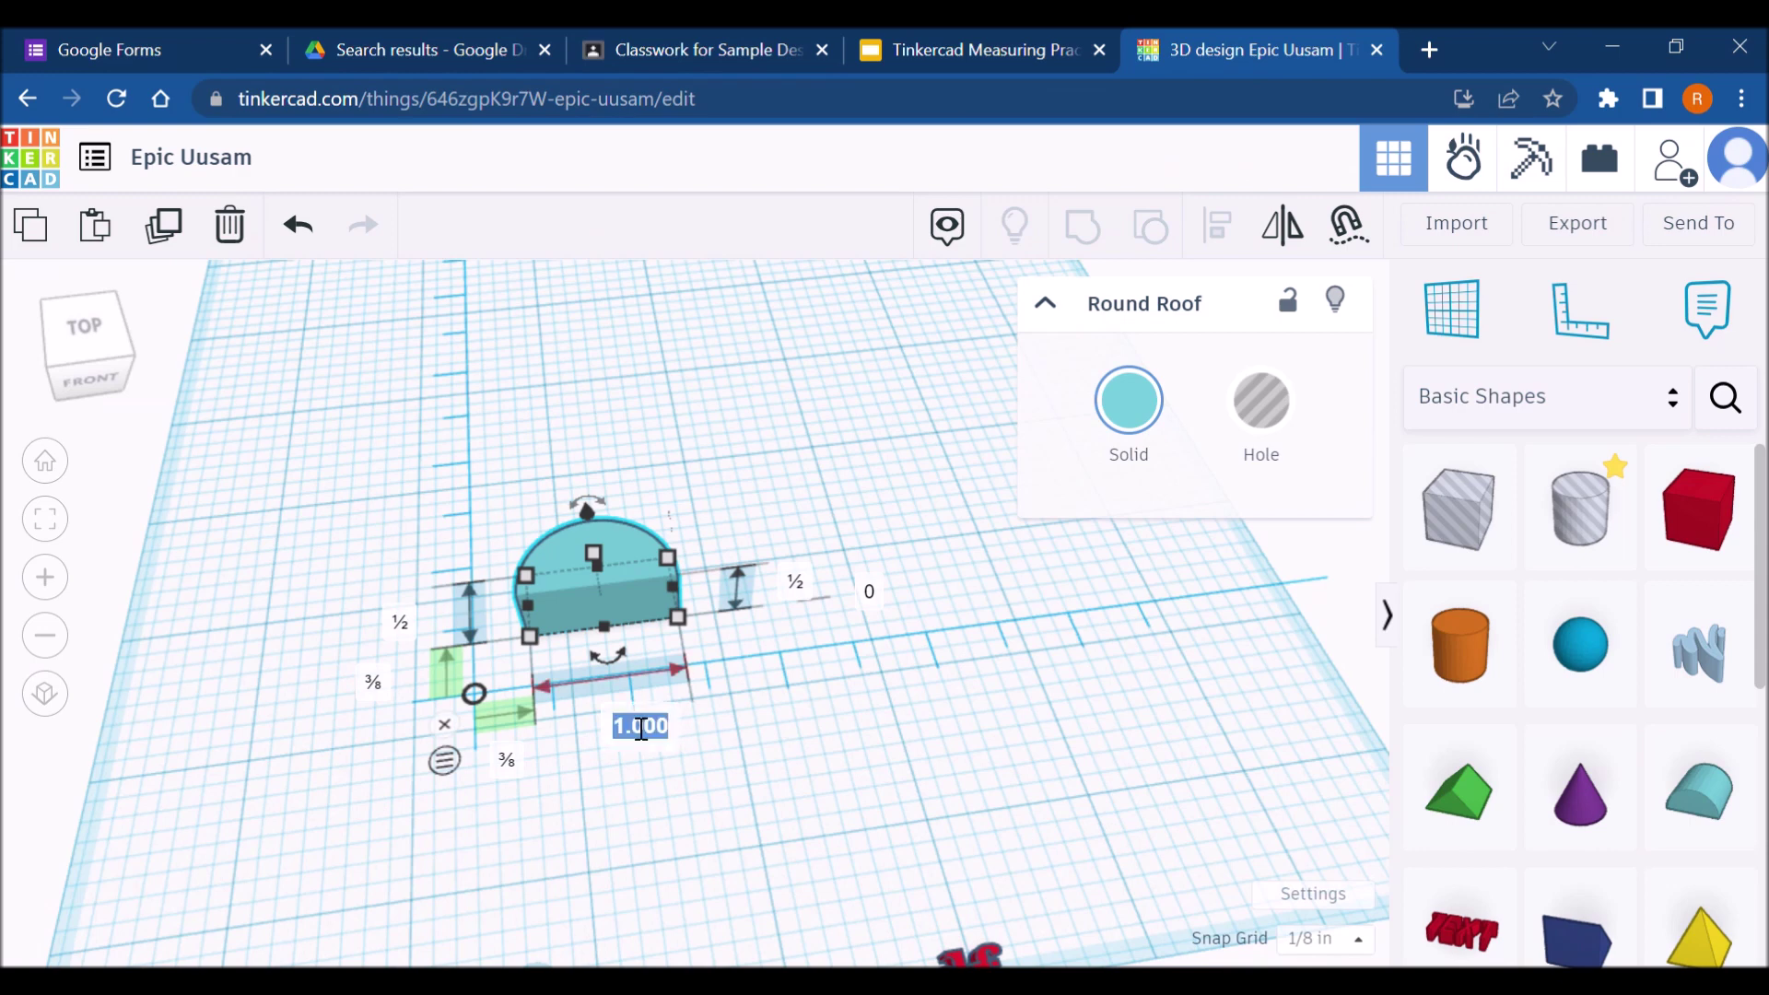
pyautogui.write('2')
pyautogui.press('Return')
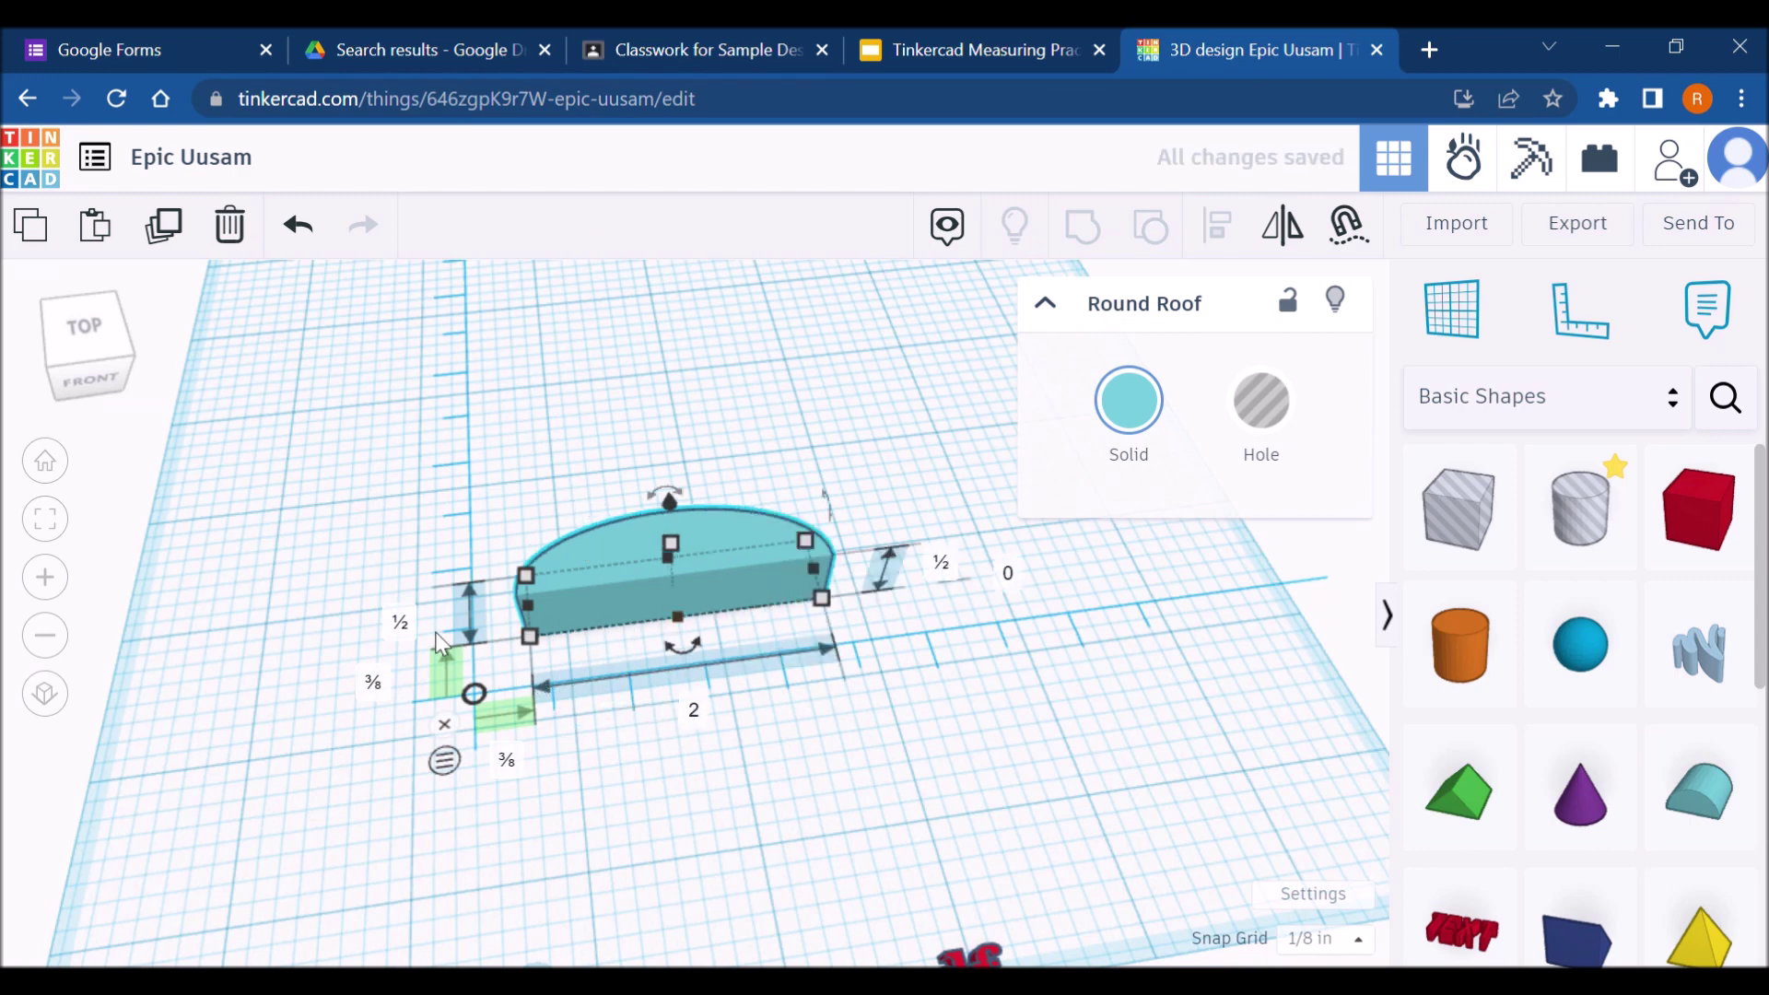
pyautogui.click(400, 622)
pyautogui.write('1')
pyautogui.press('Return')
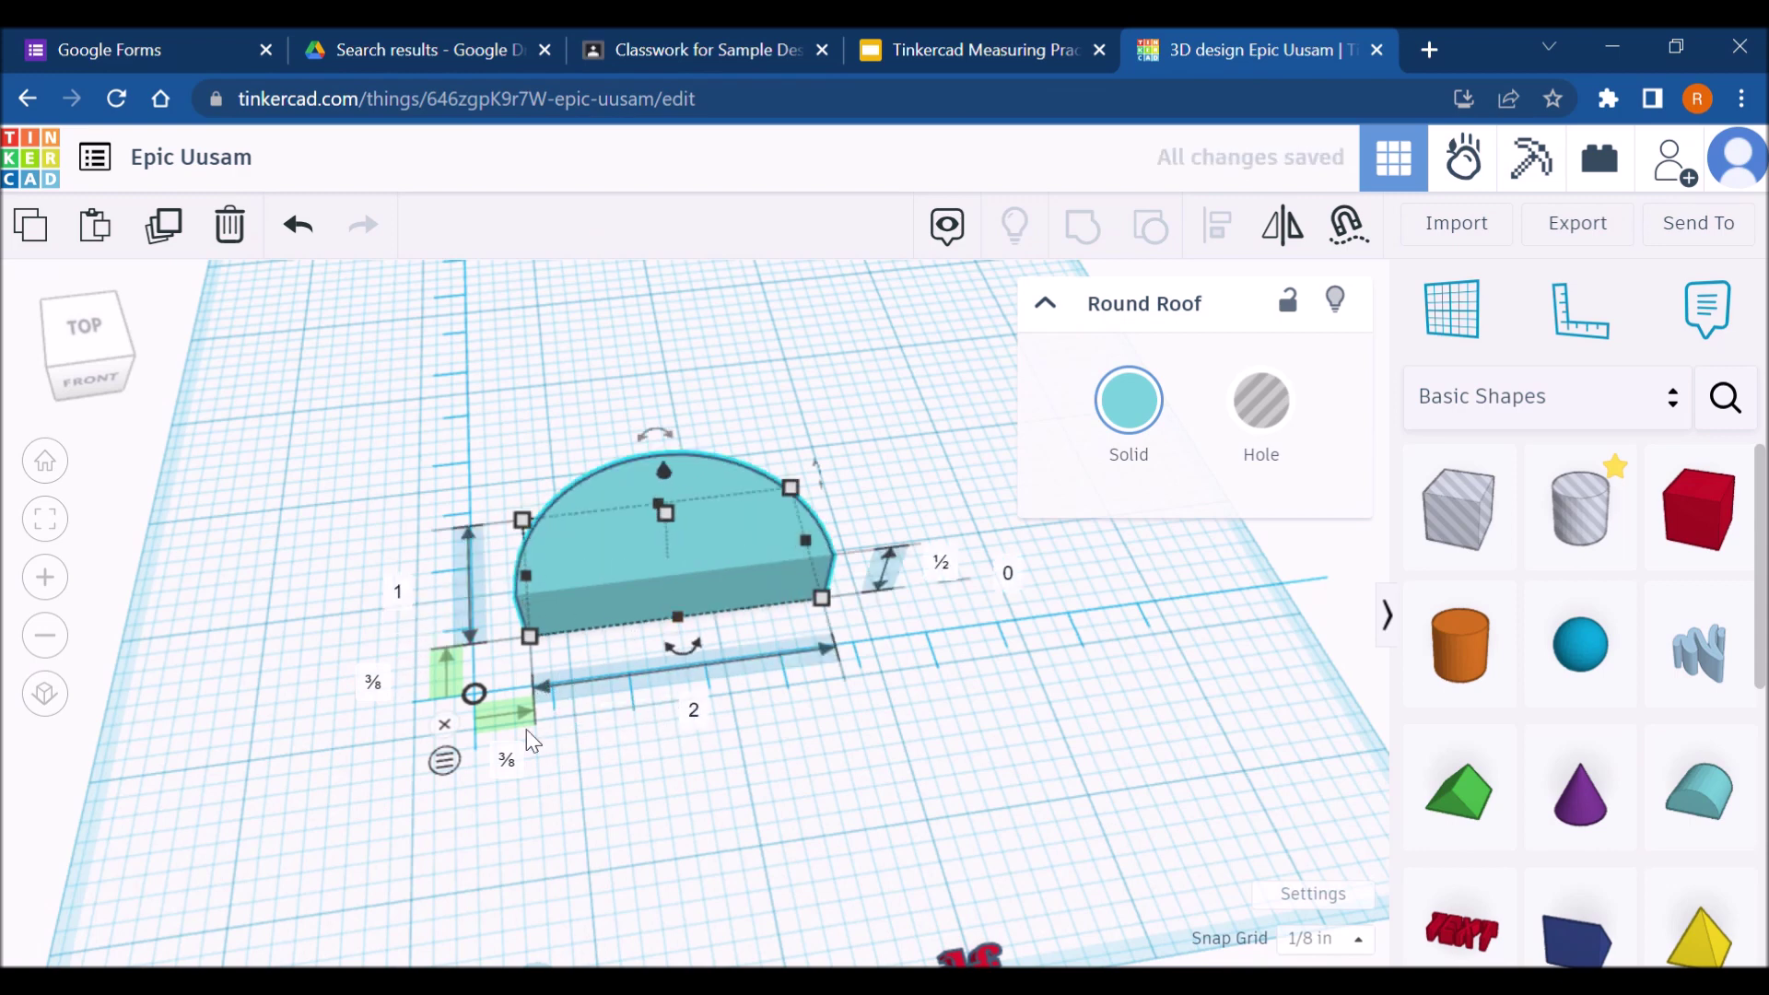
# Step: Set both of the roof's position offsets to 0 so it sits at the origin
pyautogui.click(521, 761)
pyautogui.write('0')
pyautogui.press('Tab')
pyautogui.write('0')
pyautogui.press('Return')
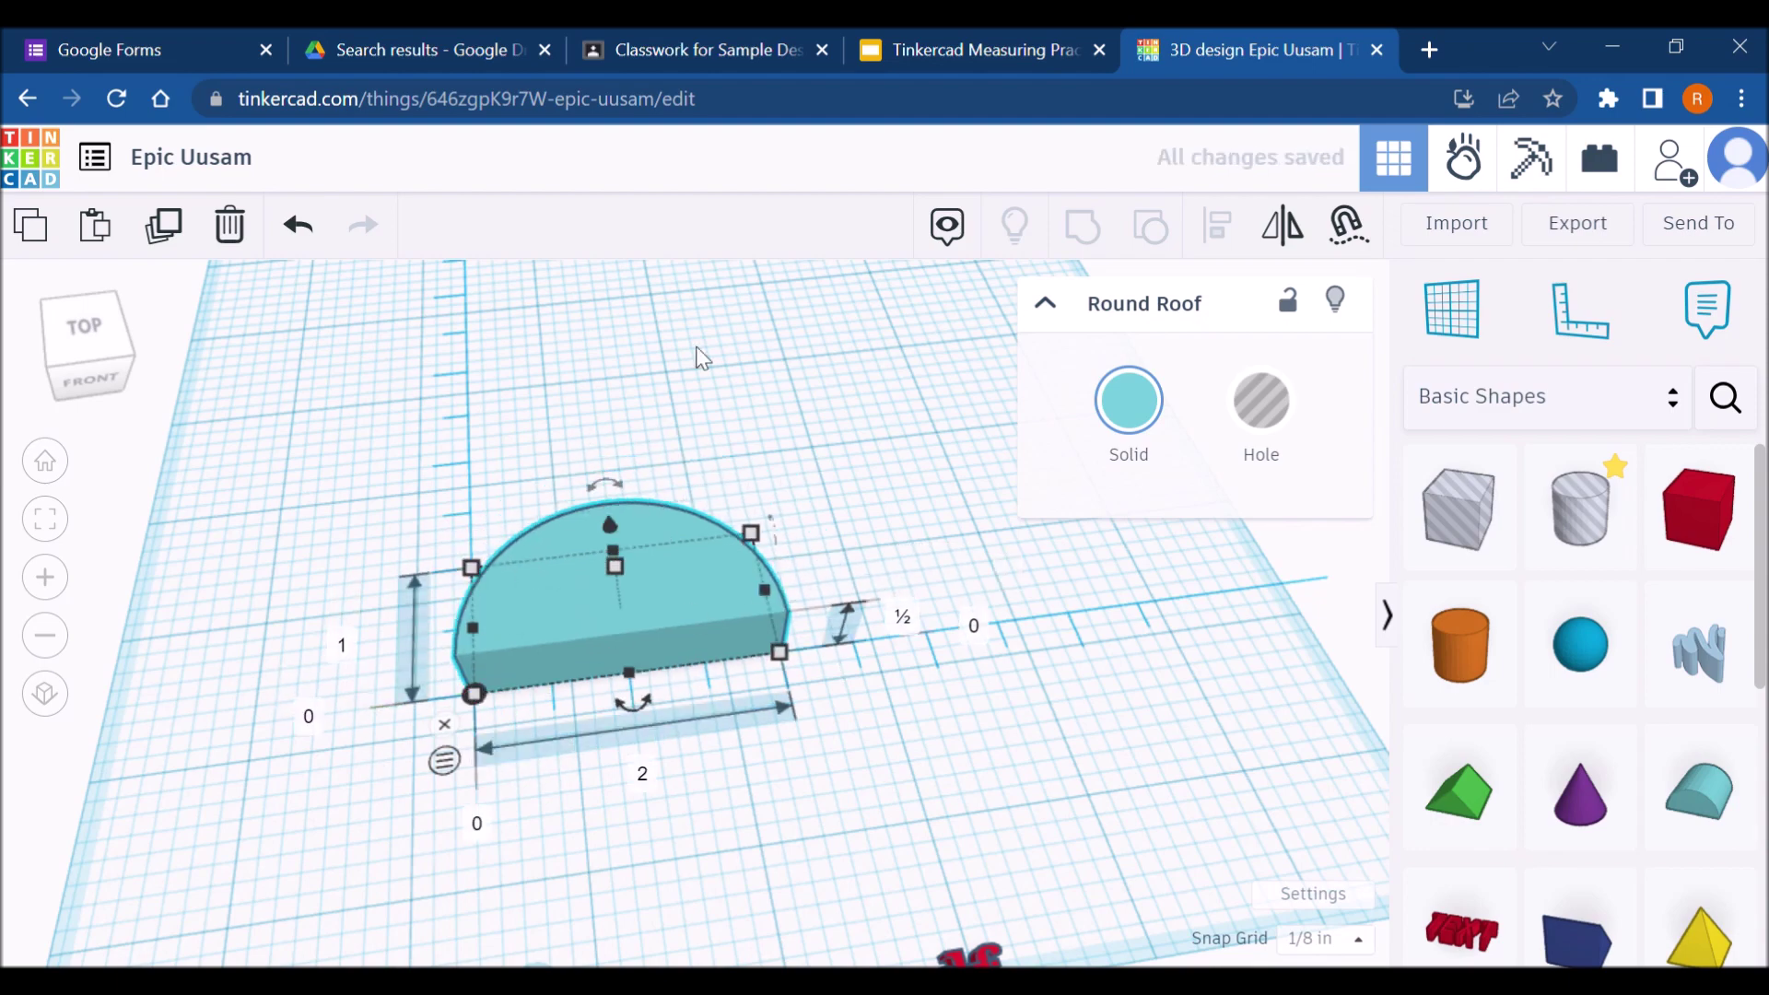
pyautogui.click(1033, 41)
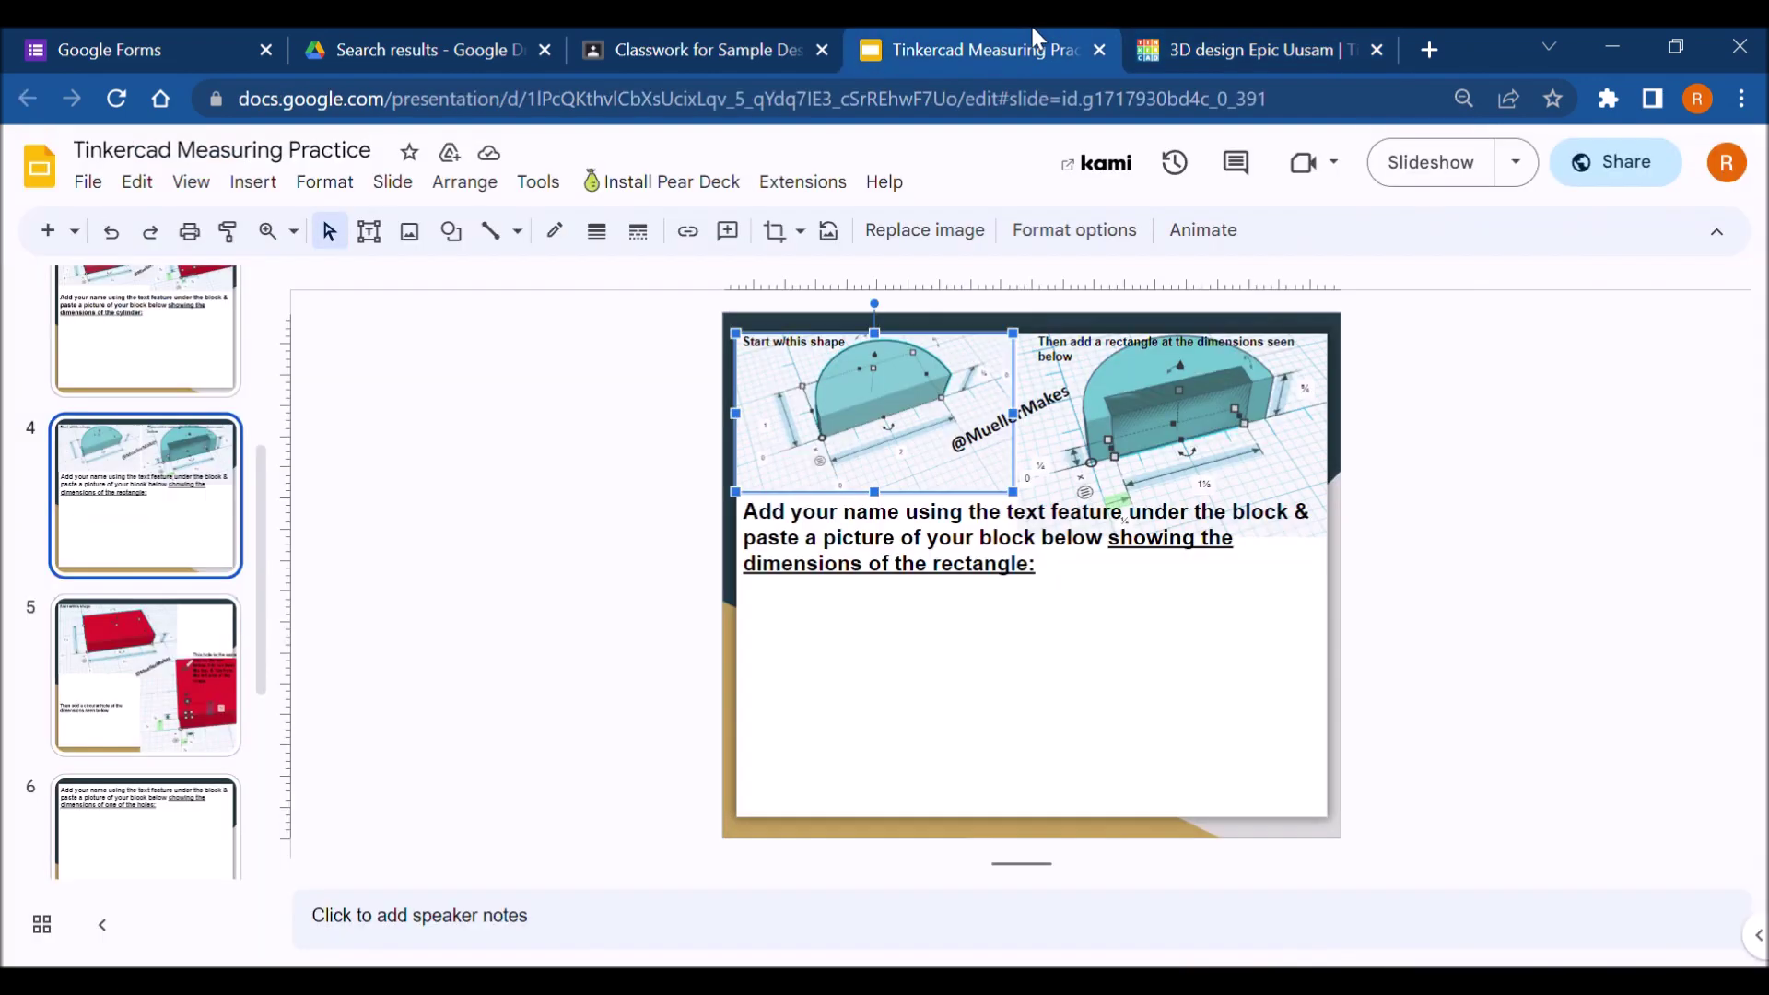
pyautogui.click(1259, 467)
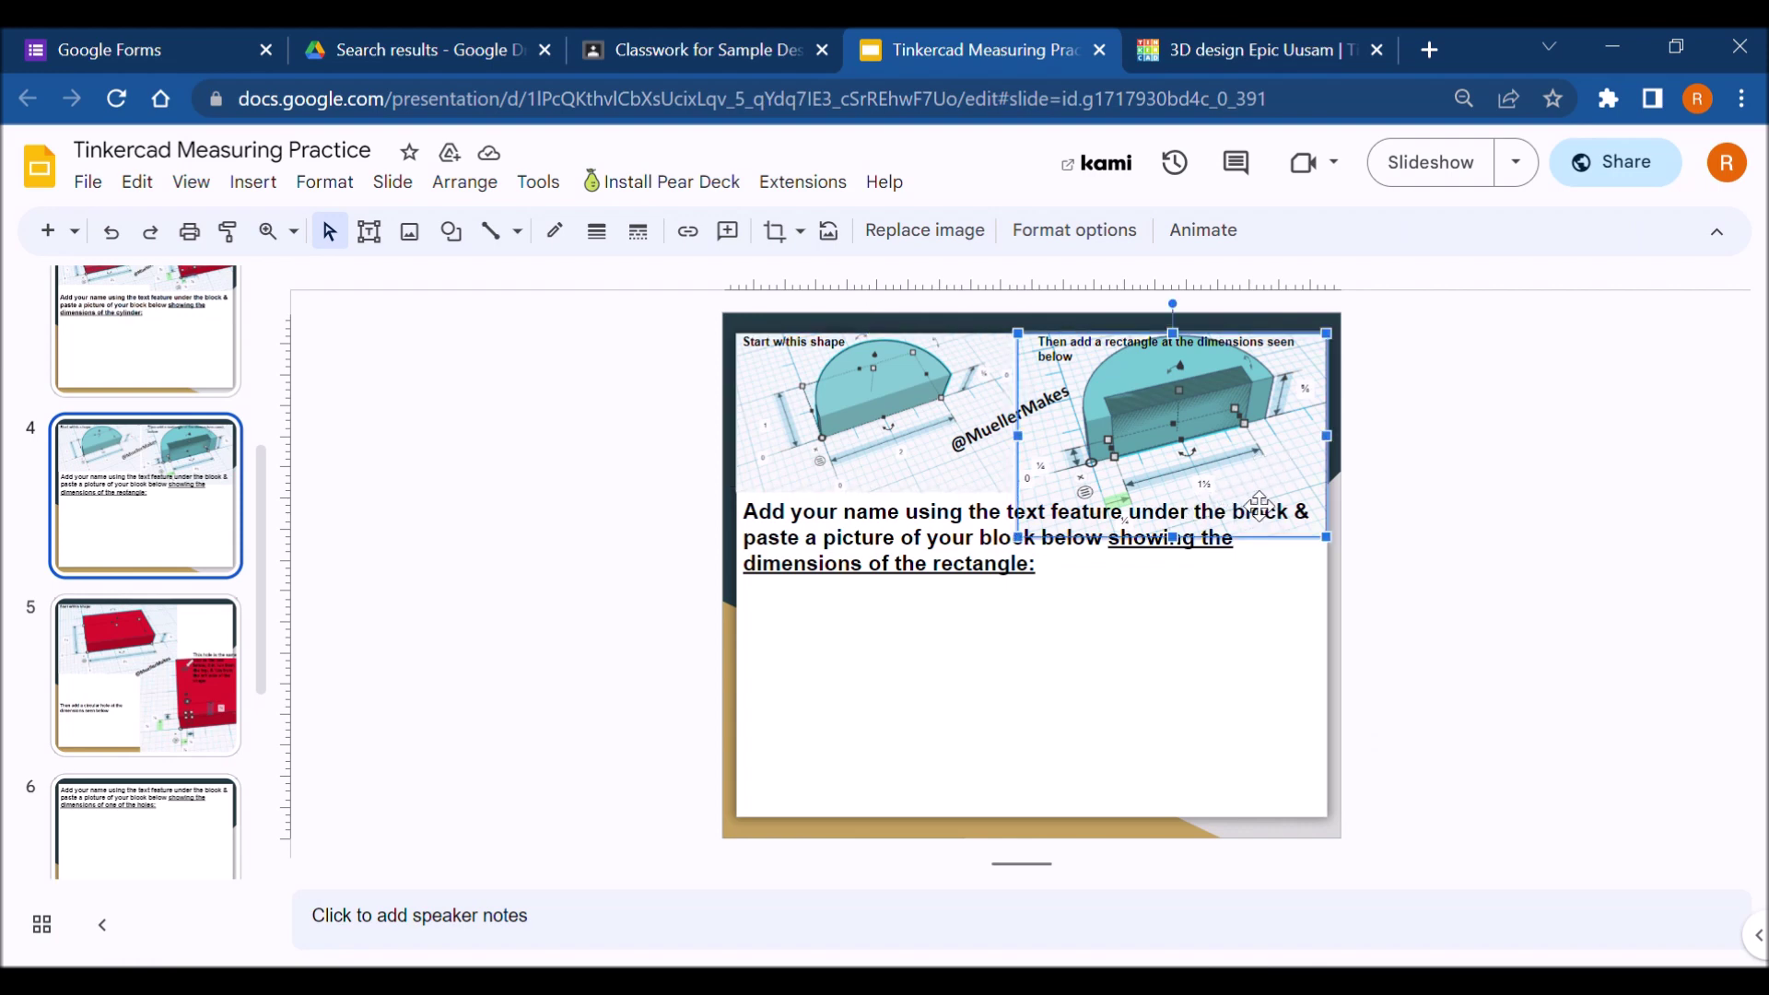
pyautogui.click(1031, 542)
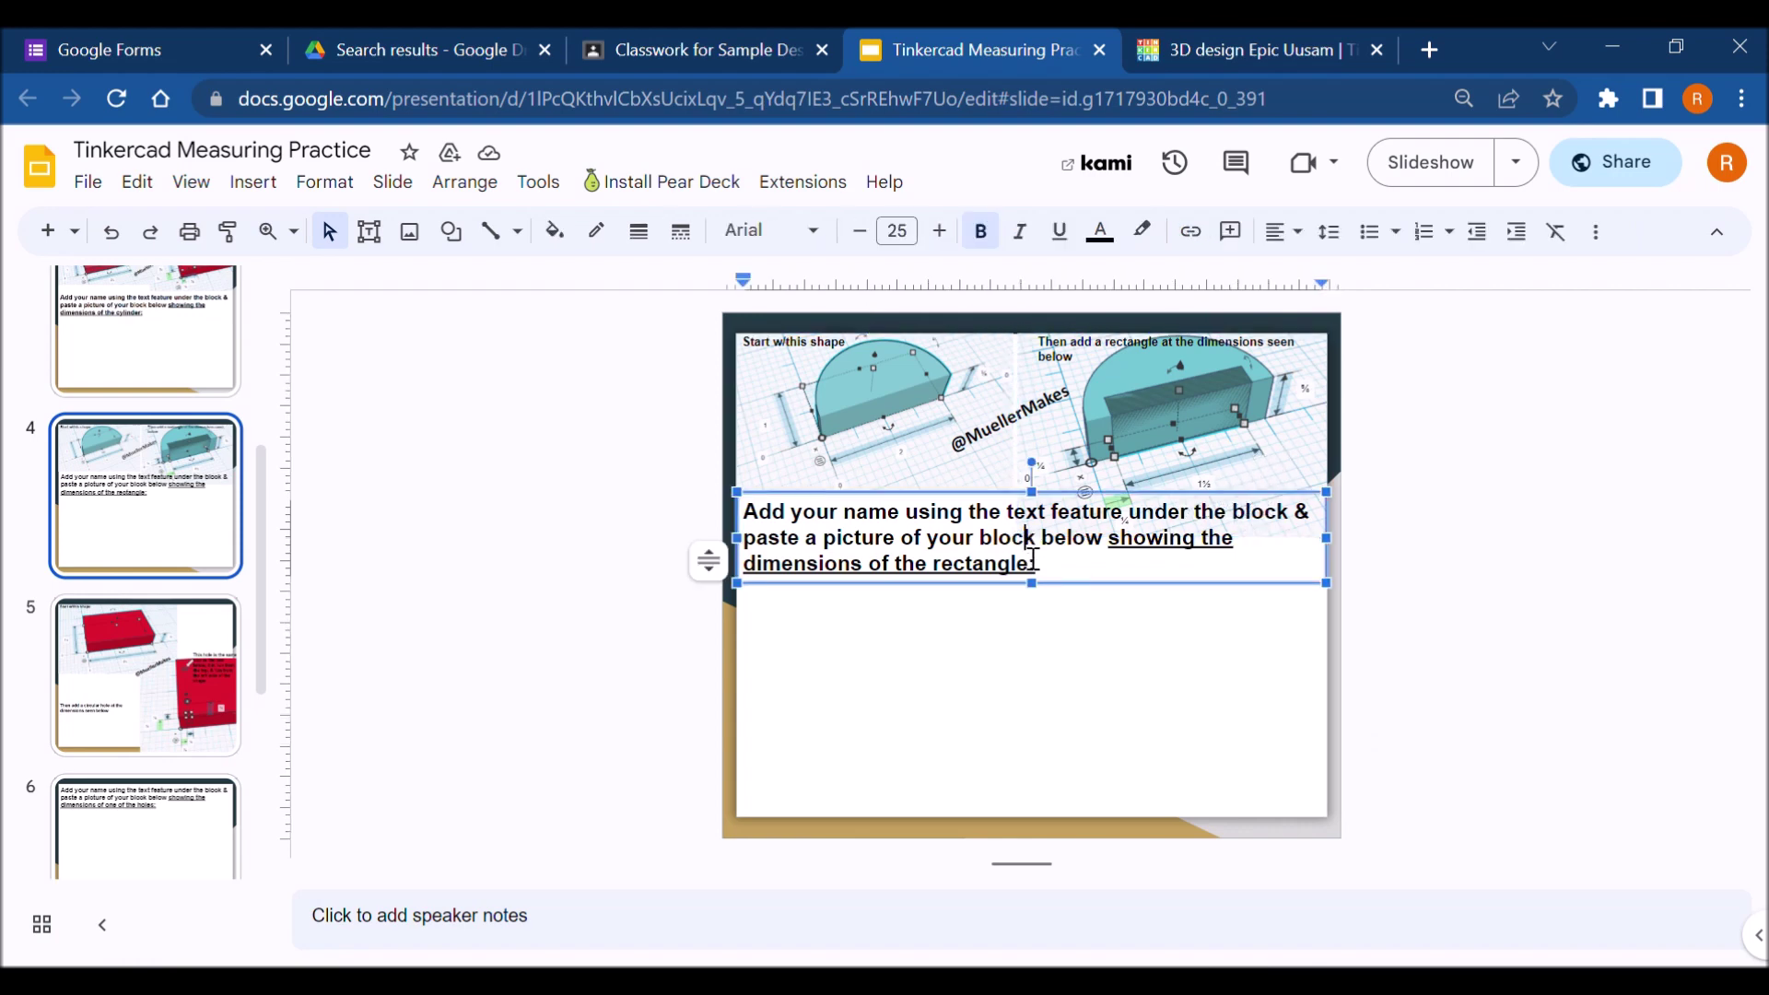
pyautogui.click(1115, 482)
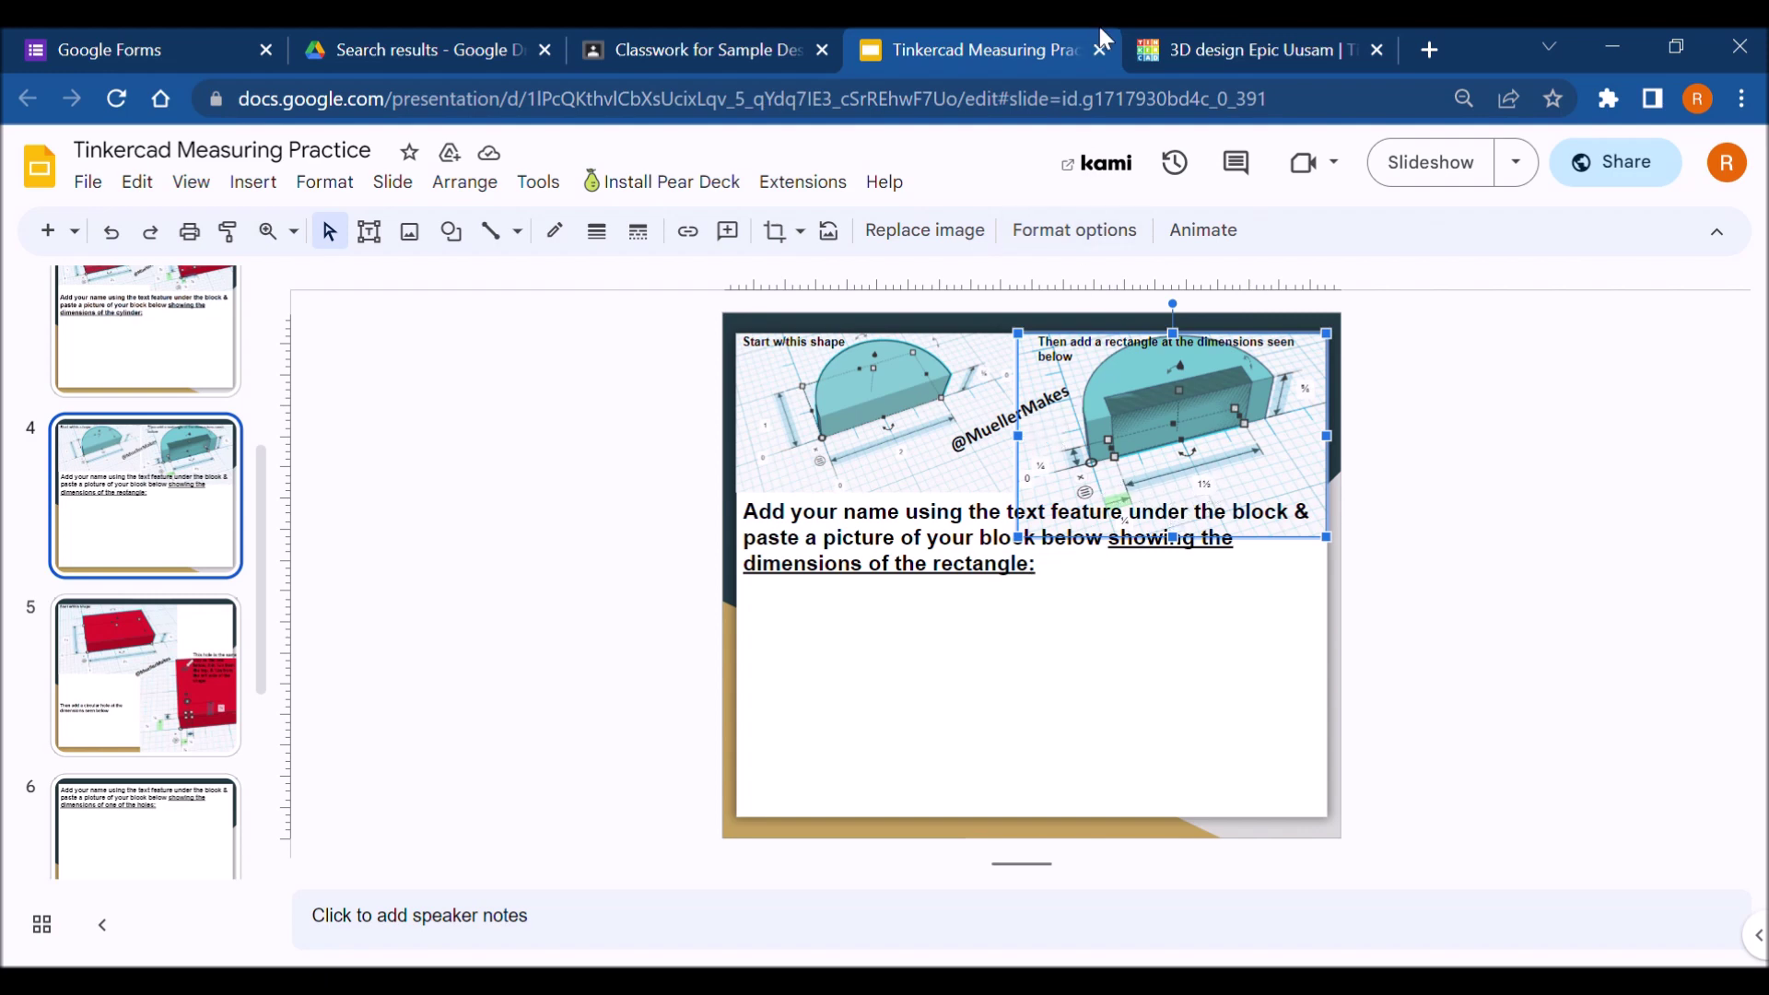
pyautogui.click(1198, 49)
pyautogui.moveTo(1458, 507); pyautogui.dragTo(765, 712)
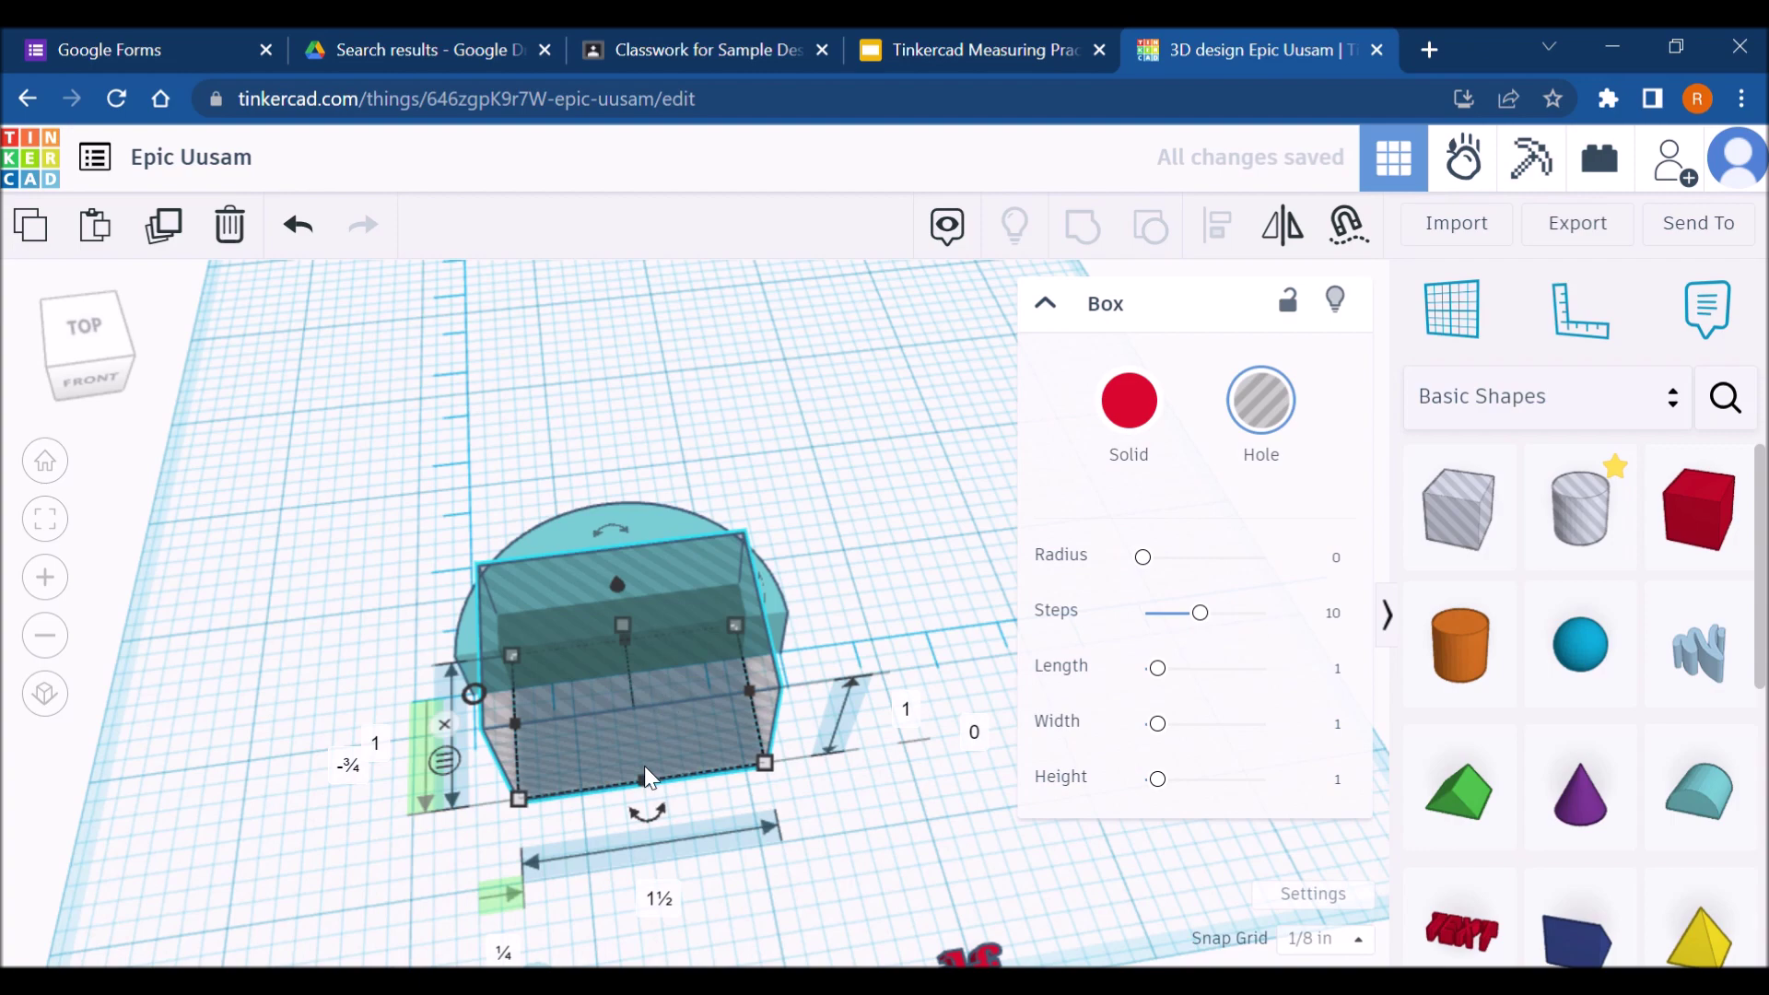
# Step: Make the rectangular hole shallower, inspect the shape, and bring up slide 5's circular-hole instructions
pyautogui.moveTo(644, 779); pyautogui.dragTo(616, 667)
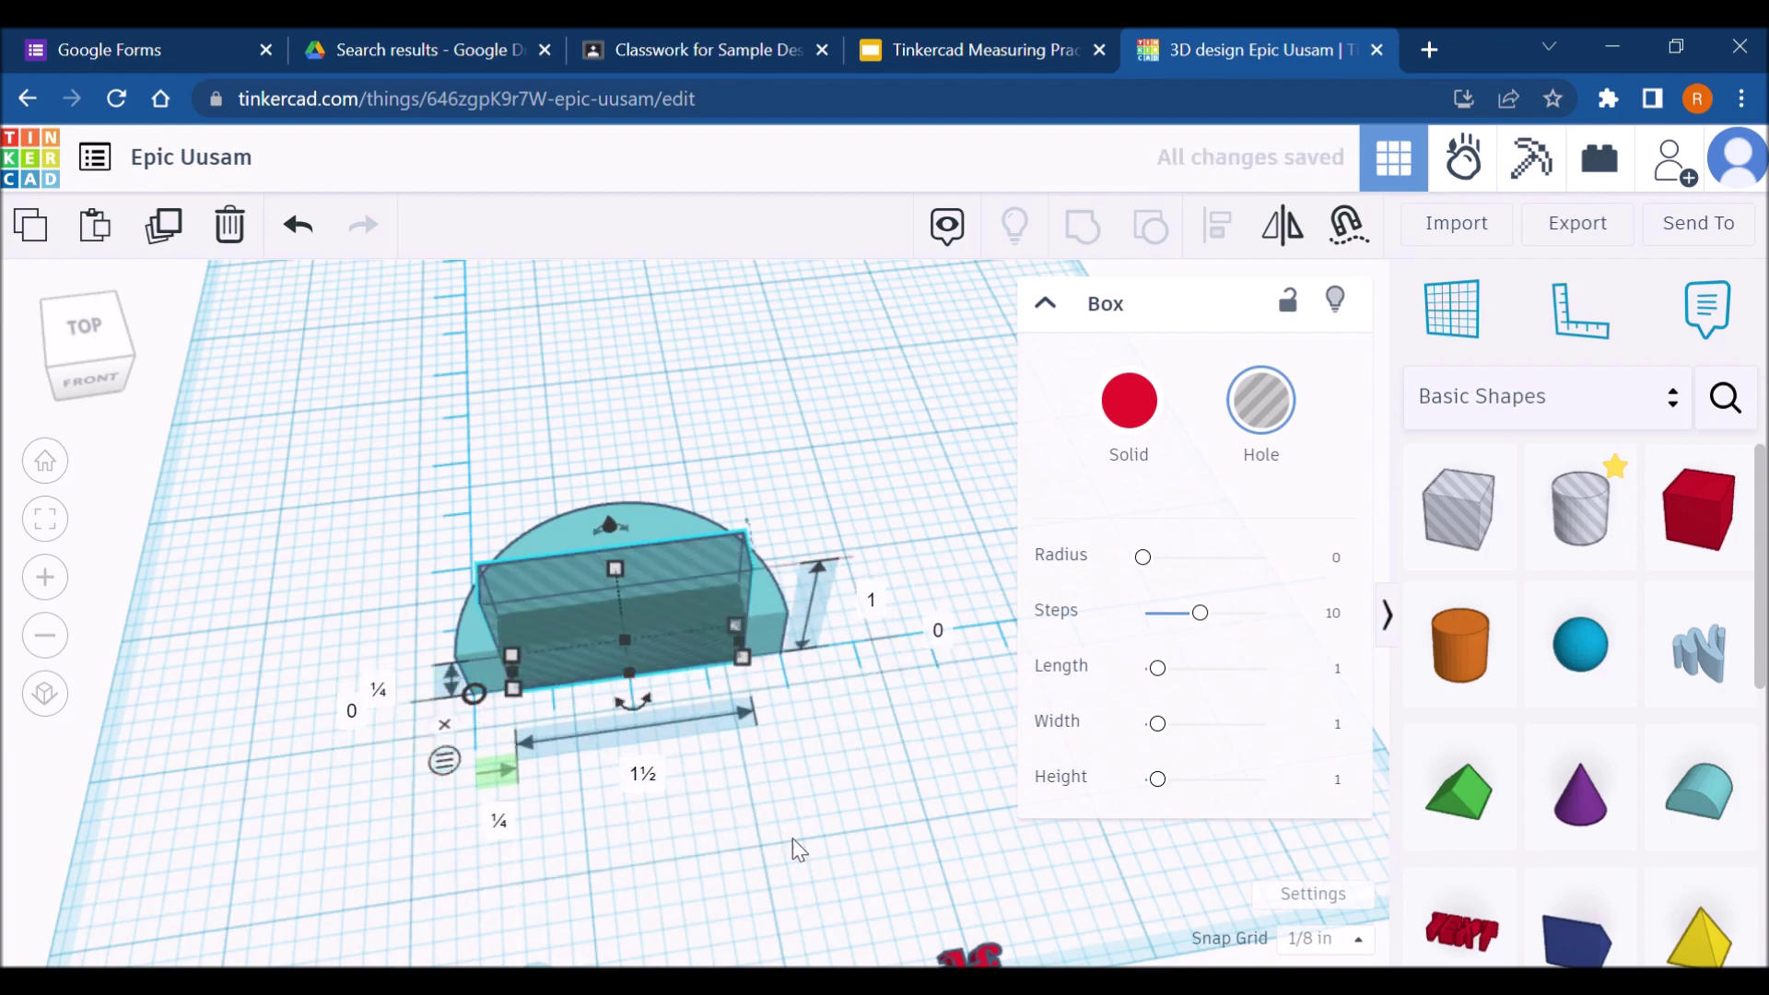
pyautogui.moveTo(517, 826); pyautogui.dragTo(540, 512, button='right')
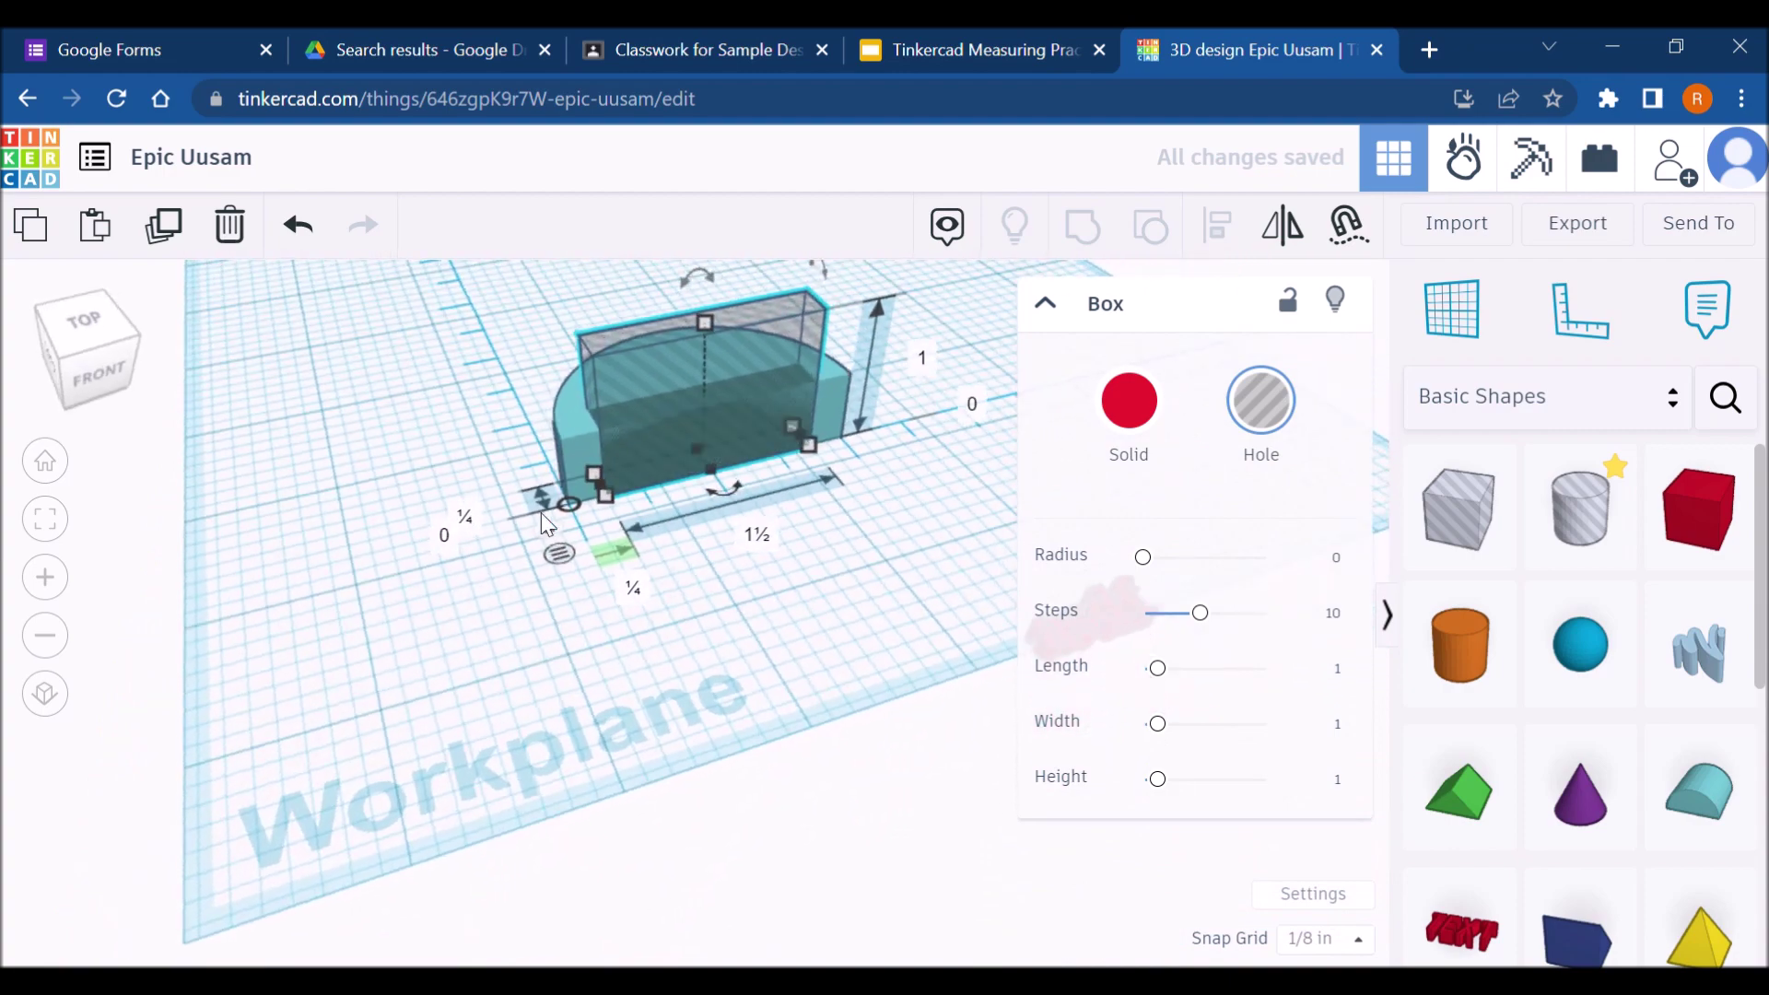
pyautogui.click(1013, 51)
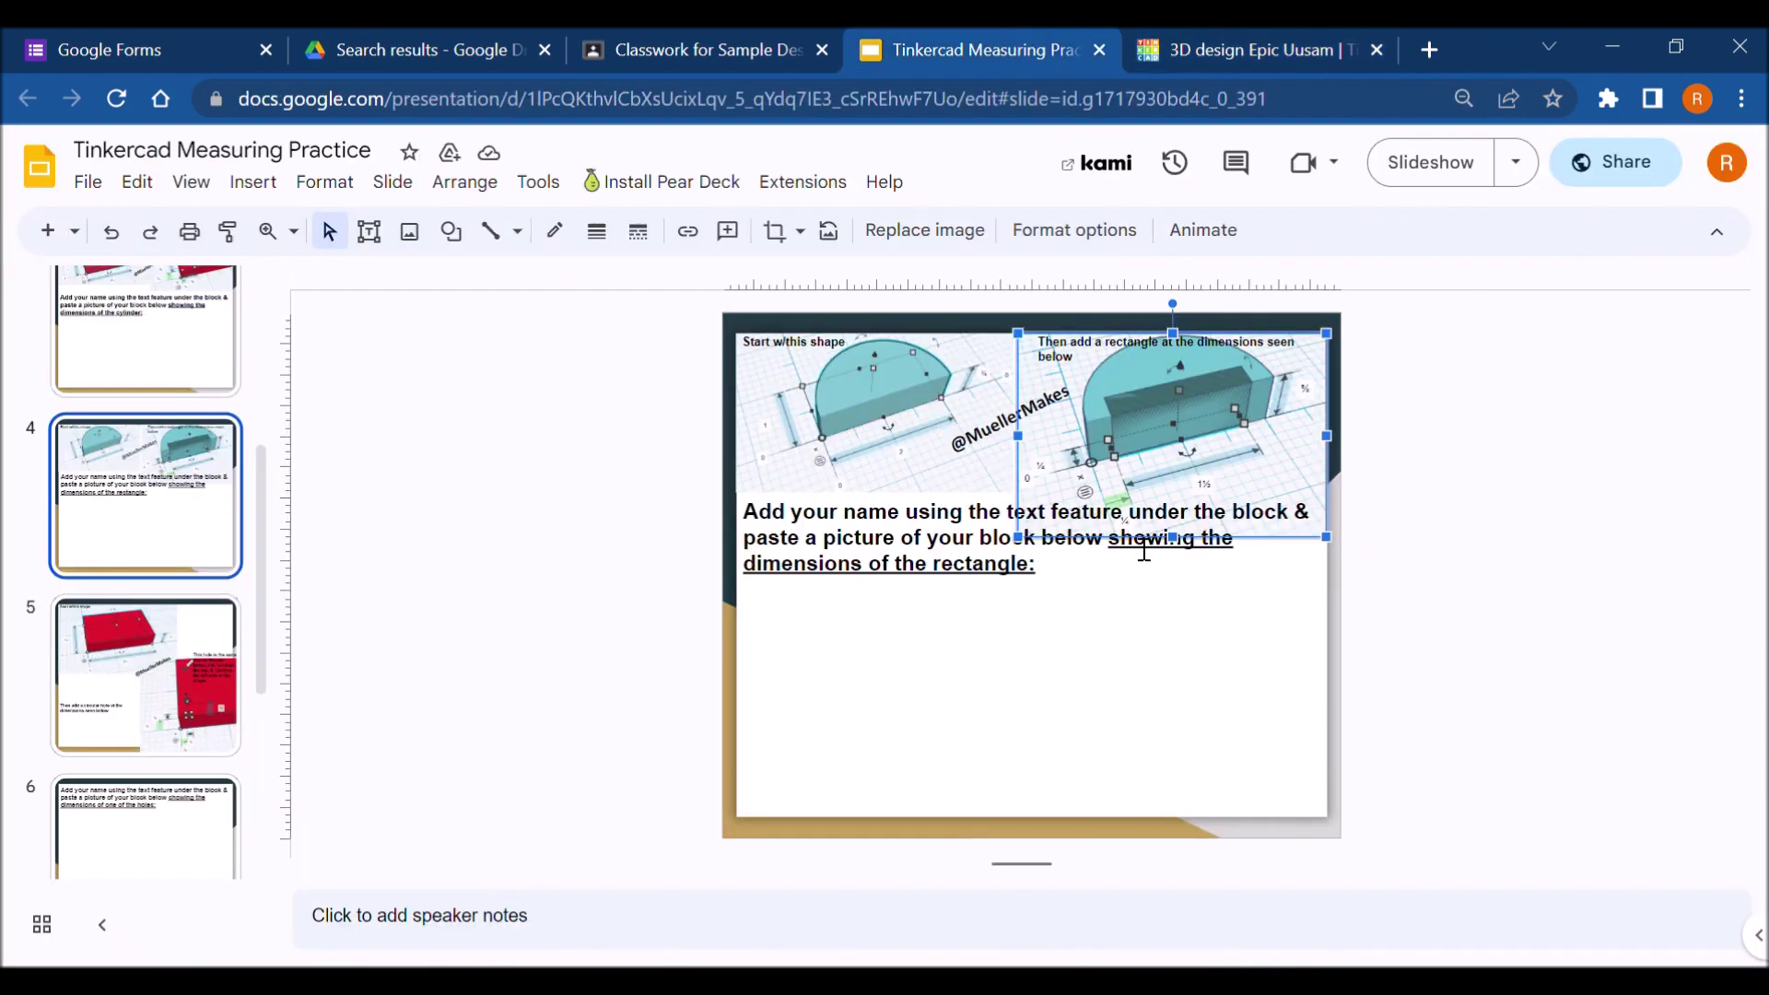
pyautogui.click(1253, 50)
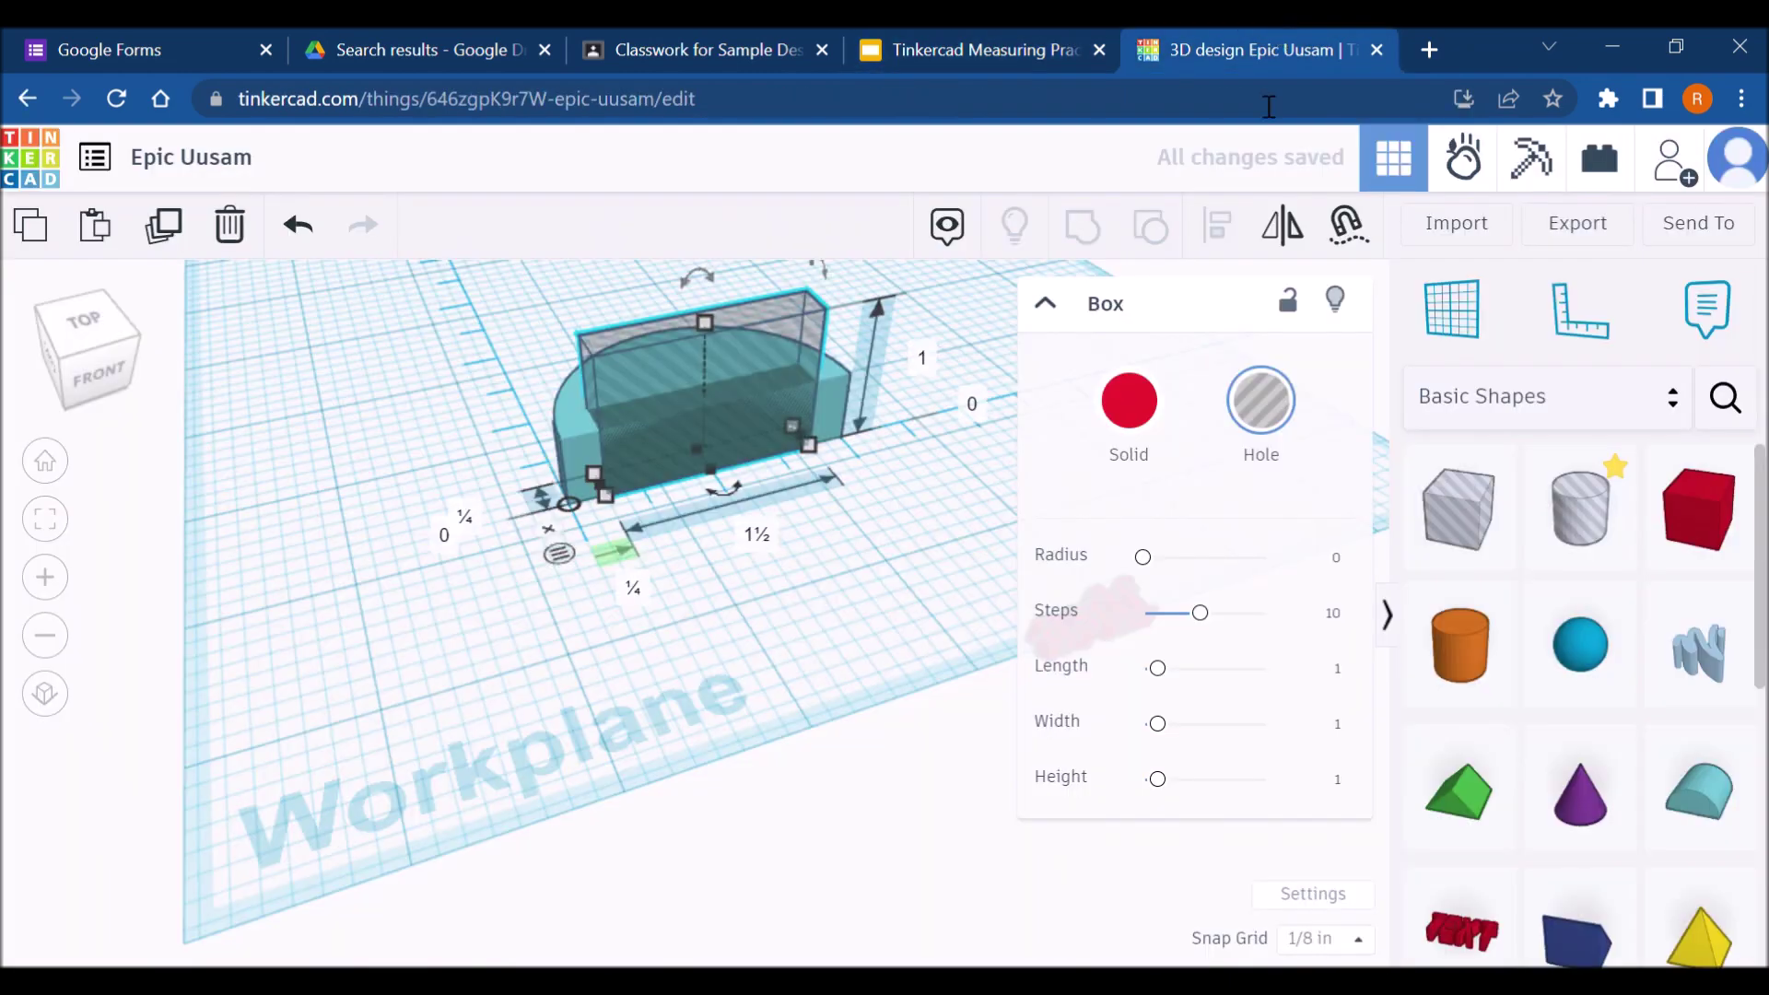
pyautogui.moveTo(701, 645); pyautogui.dragTo(878, 697, button='right')
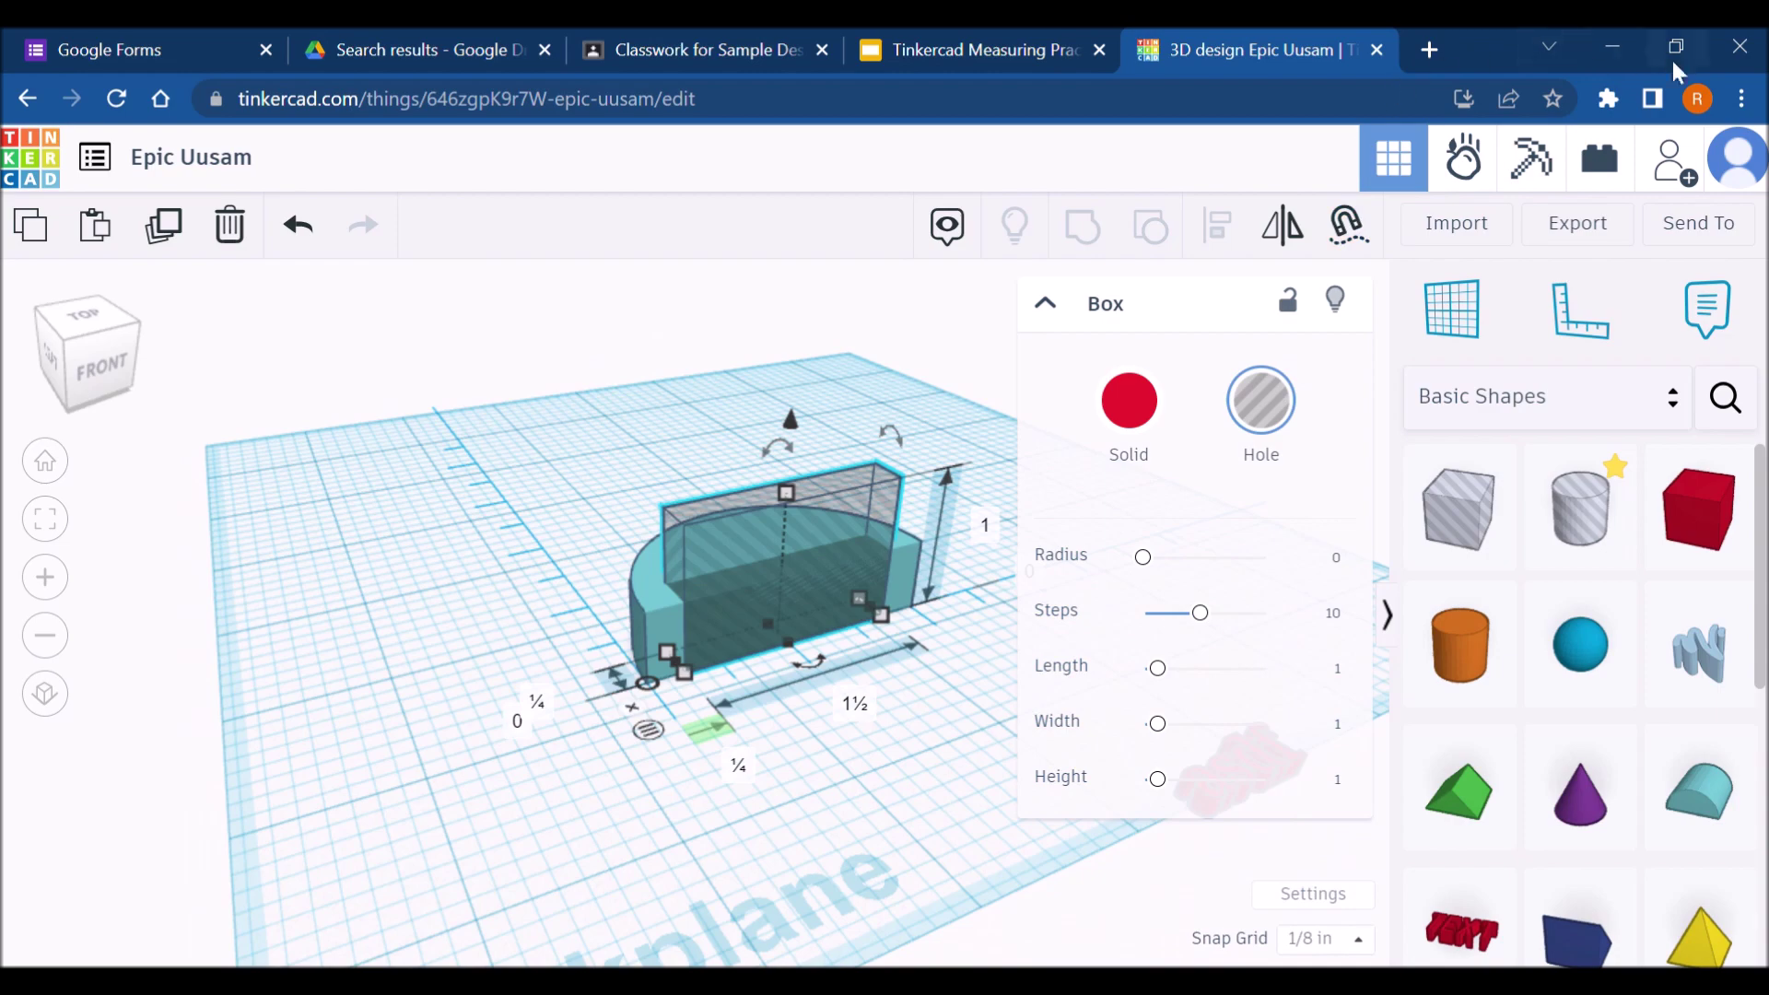
pyautogui.hotkey('ctrl', 'shift', 'Tab')
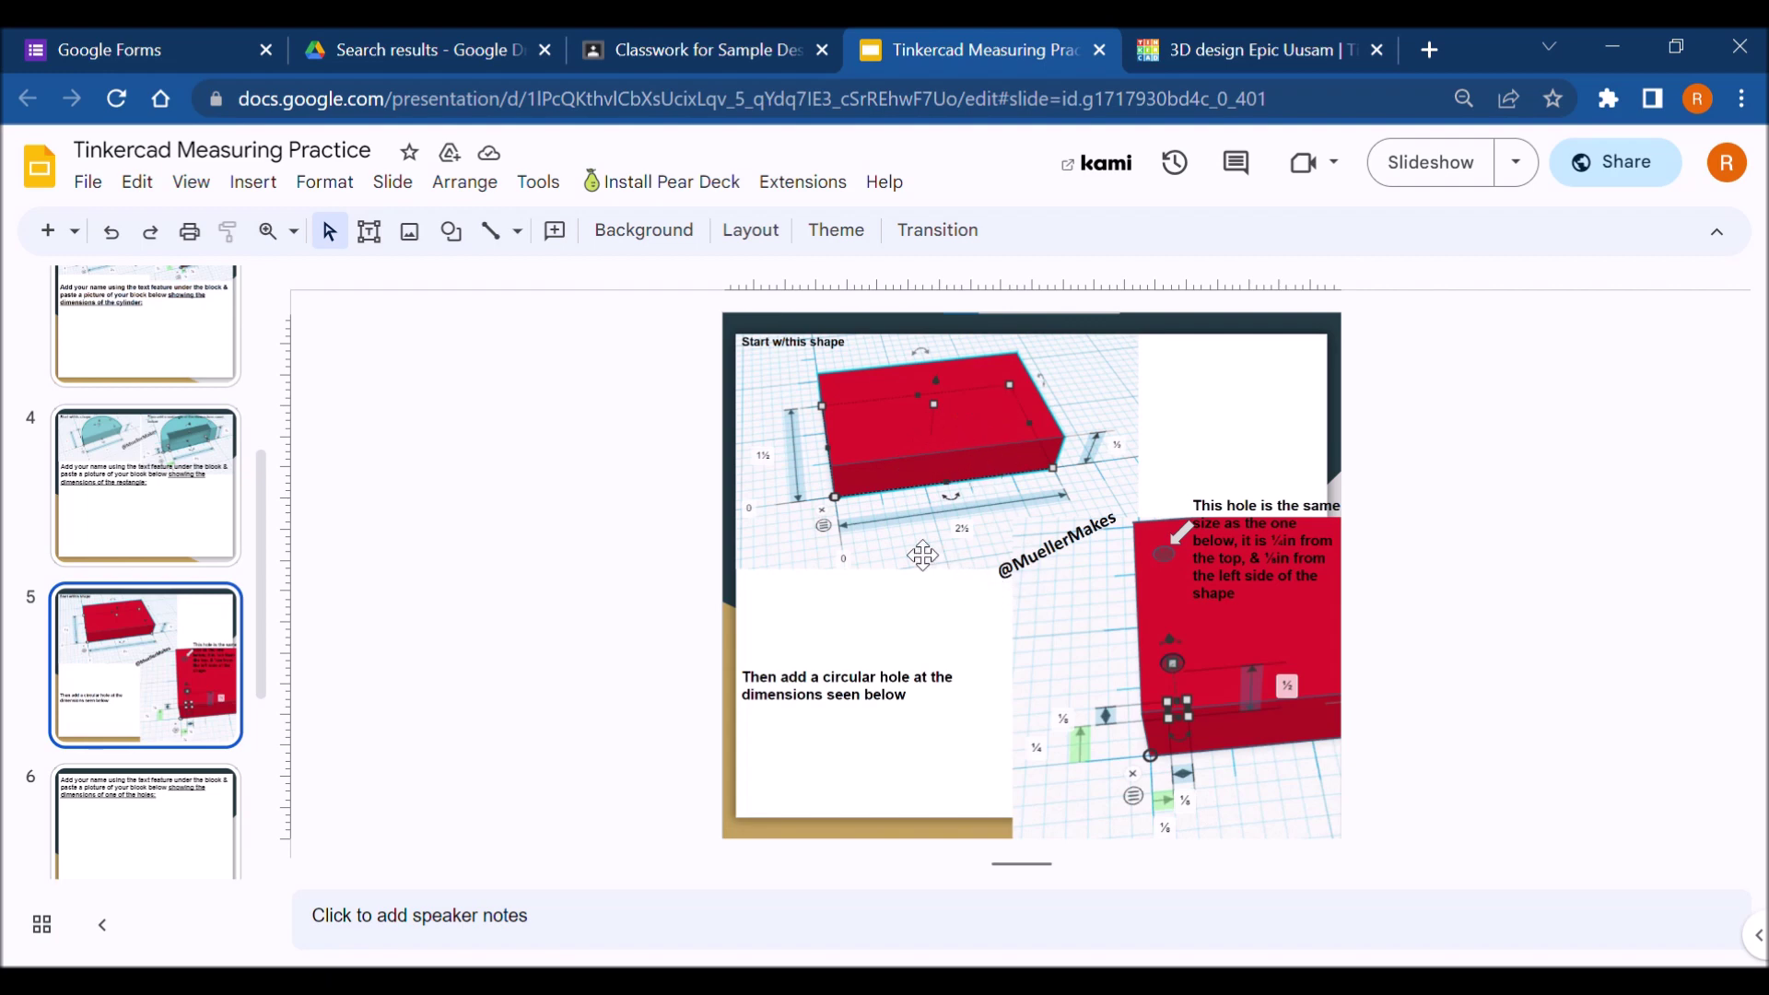
# Step: Add a red box sized 2.5 in long, 1.5 in wide and 0.5 in tall
pyautogui.click(1135, 37)
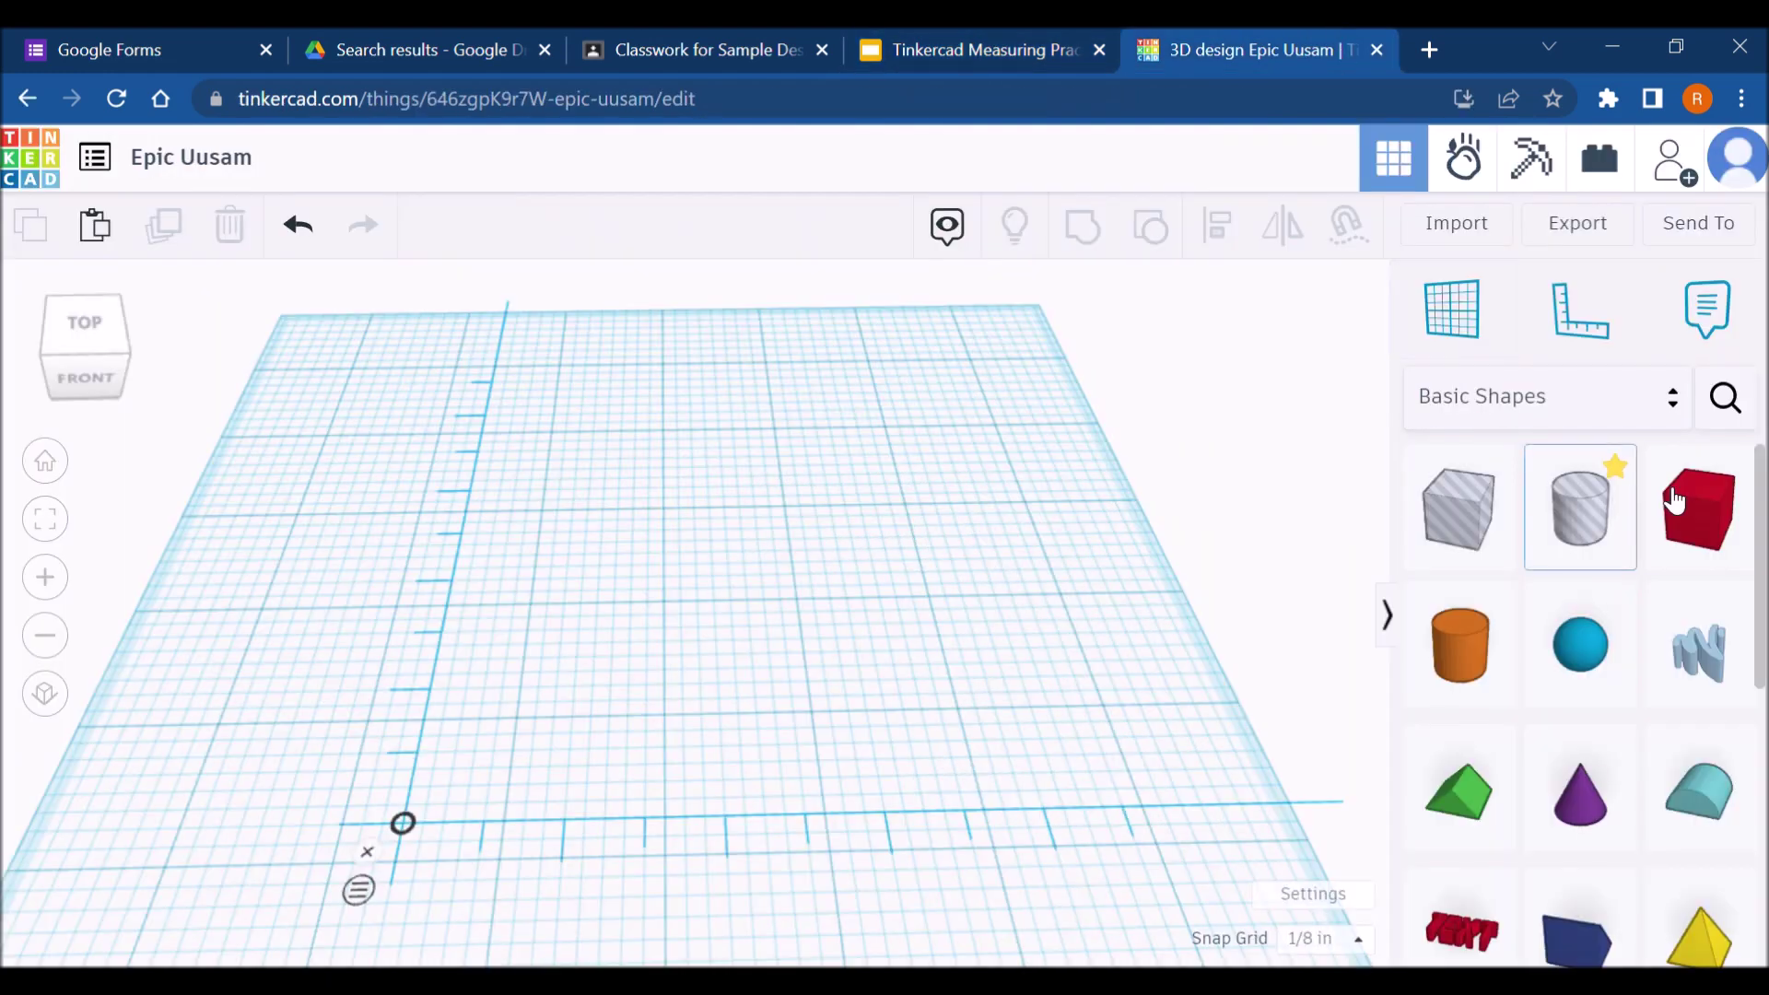
pyautogui.moveTo(1698, 508); pyautogui.dragTo(853, 636)
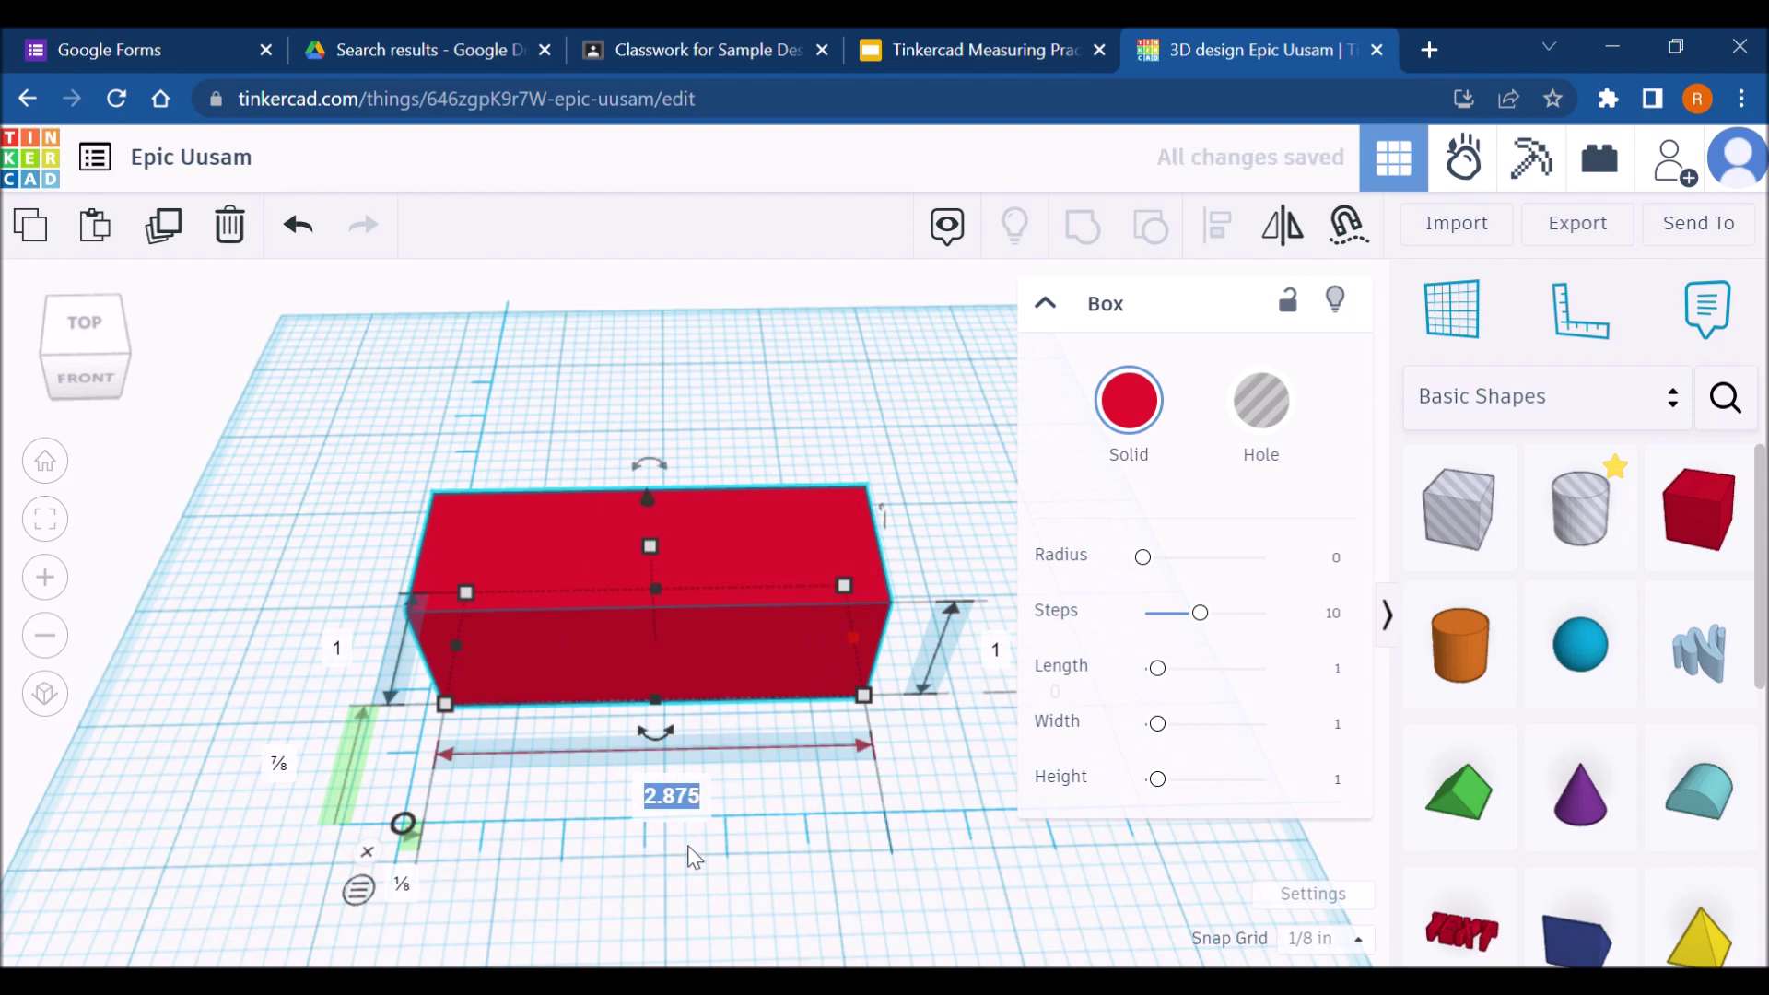
pyautogui.write('2.5')
pyautogui.press('Return')
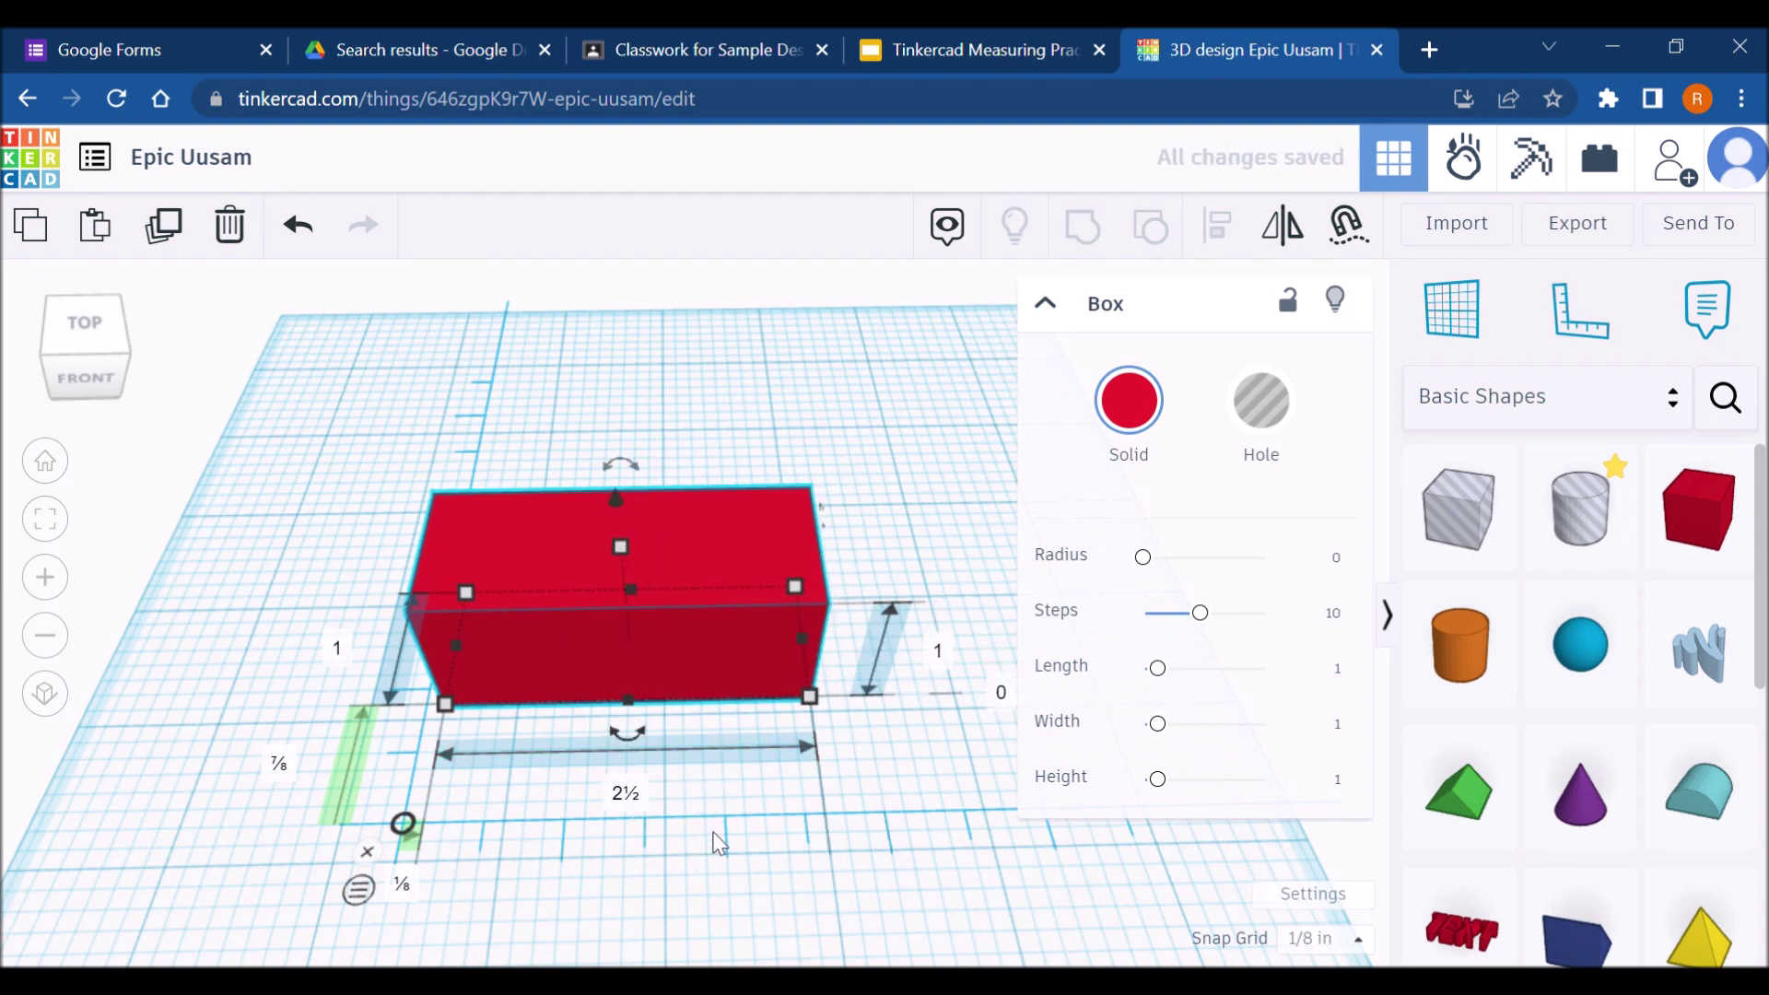
pyautogui.click(349, 643)
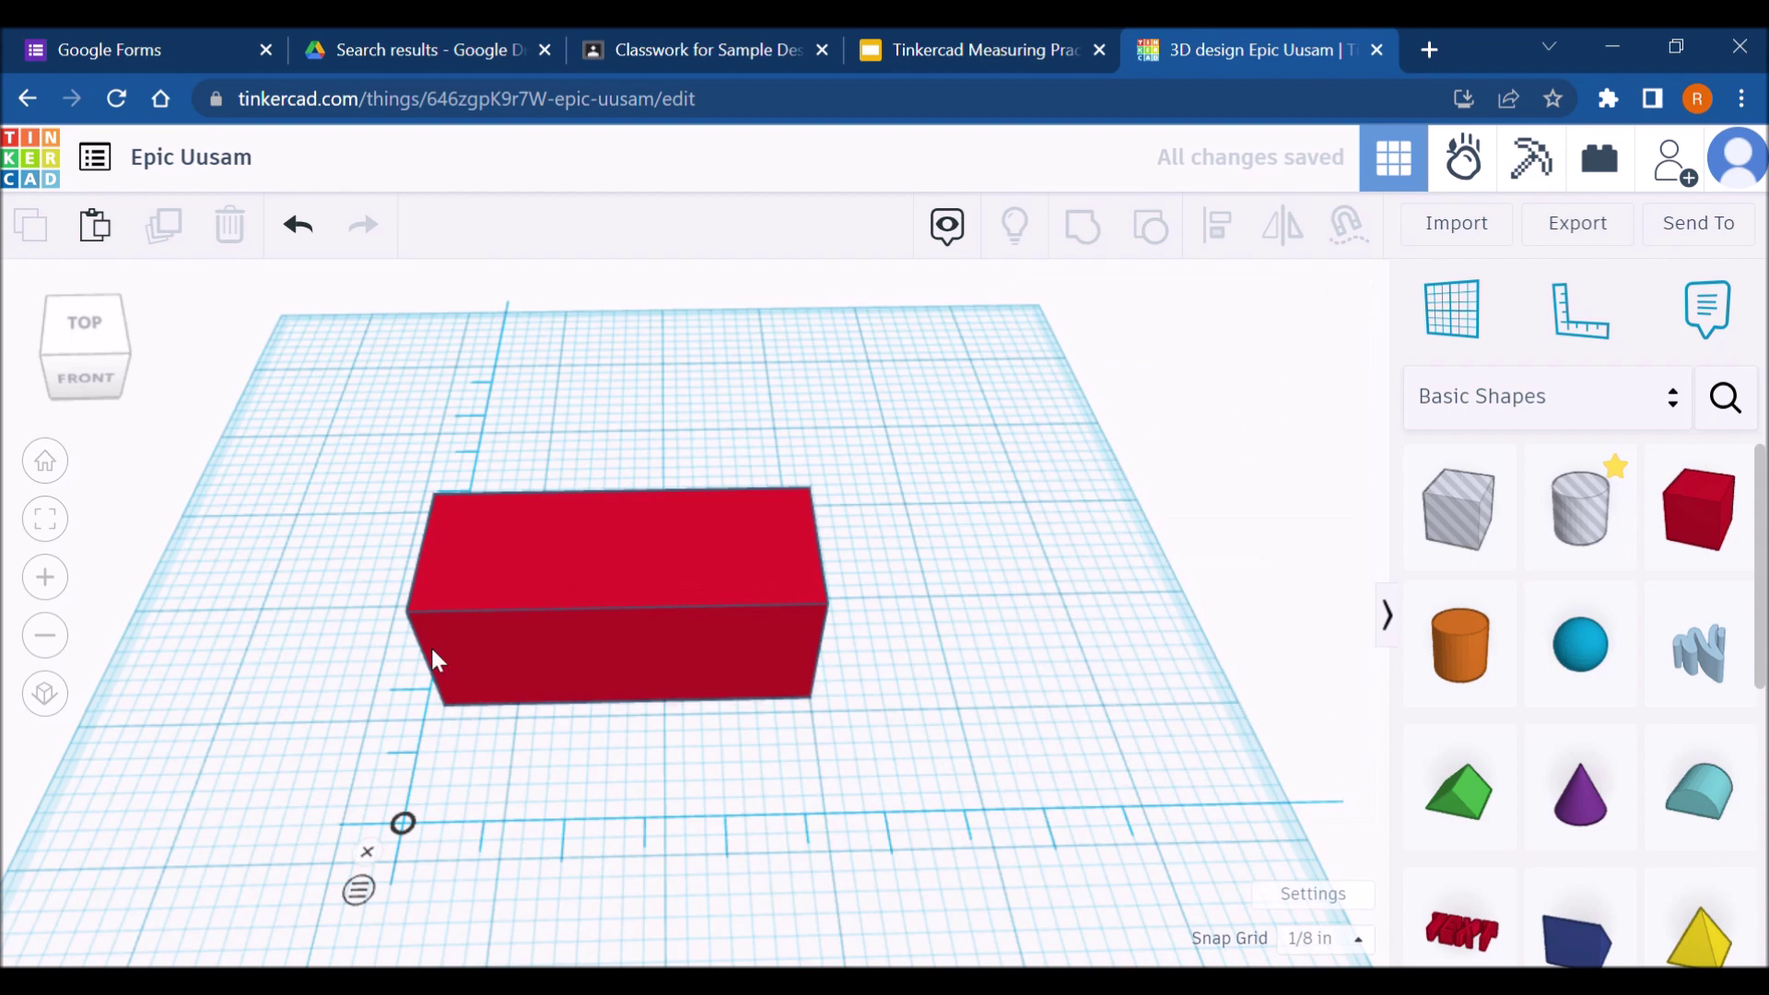
pyautogui.click(429, 649)
pyautogui.click(331, 650)
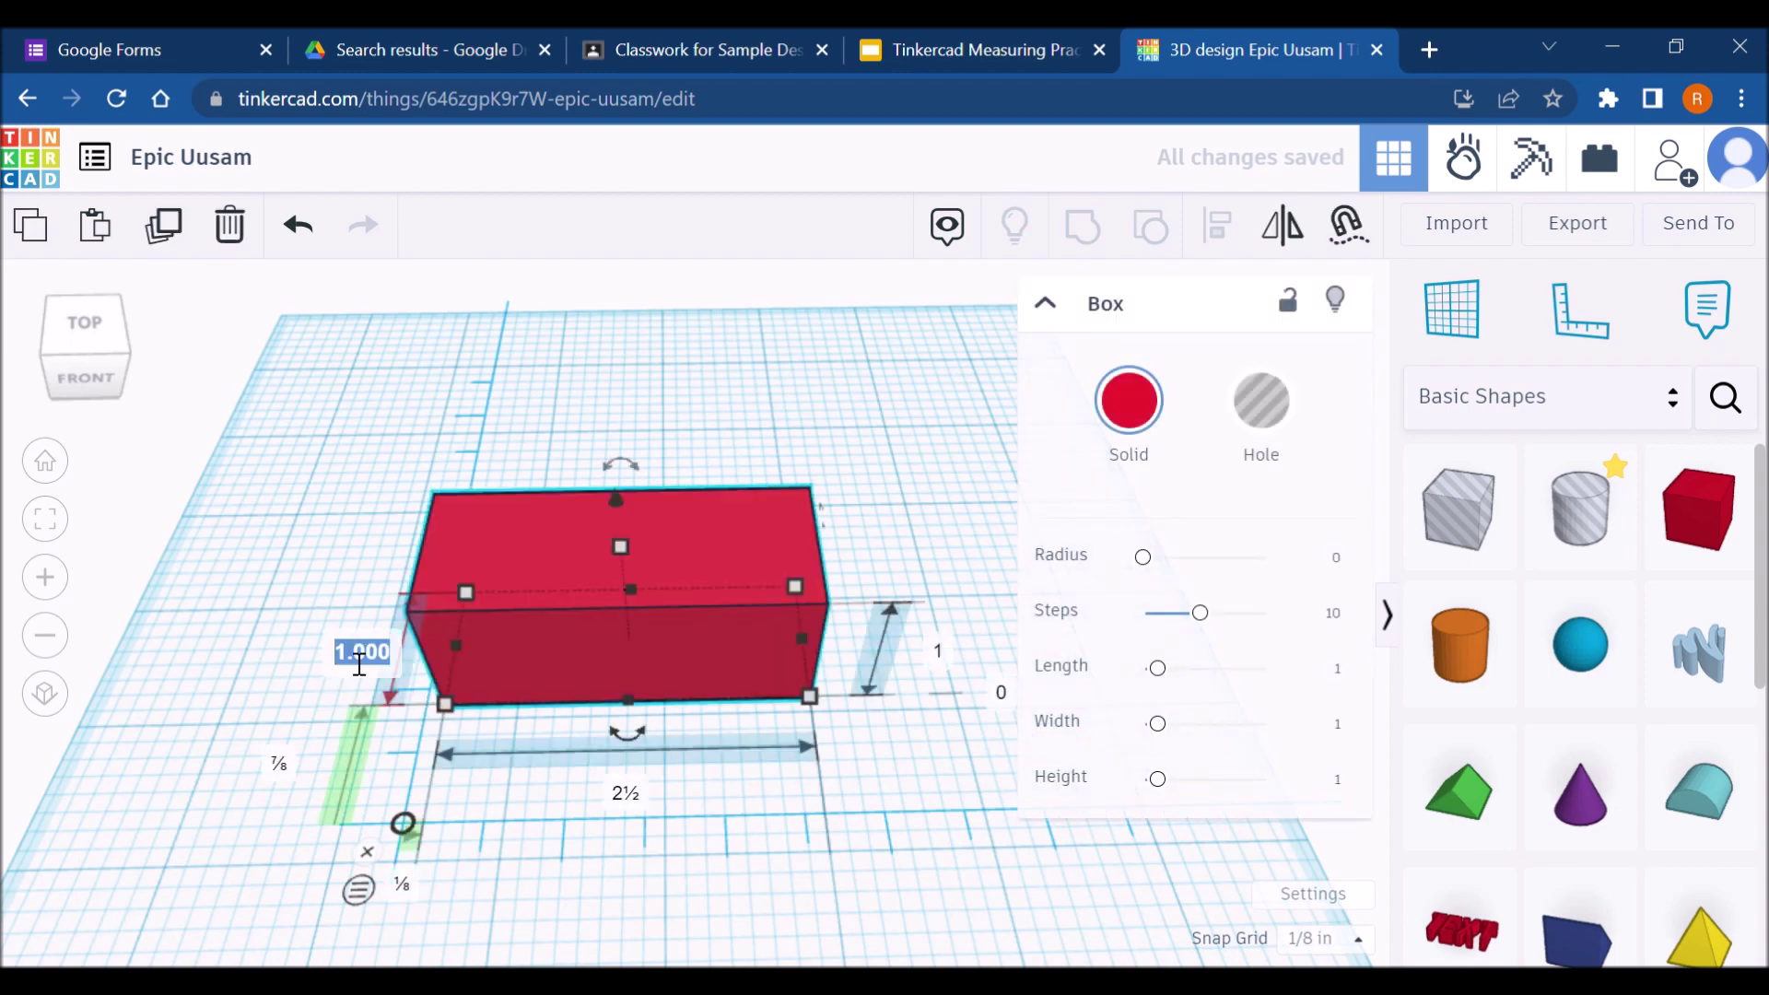
pyautogui.write('1.5')
pyautogui.press('Return')
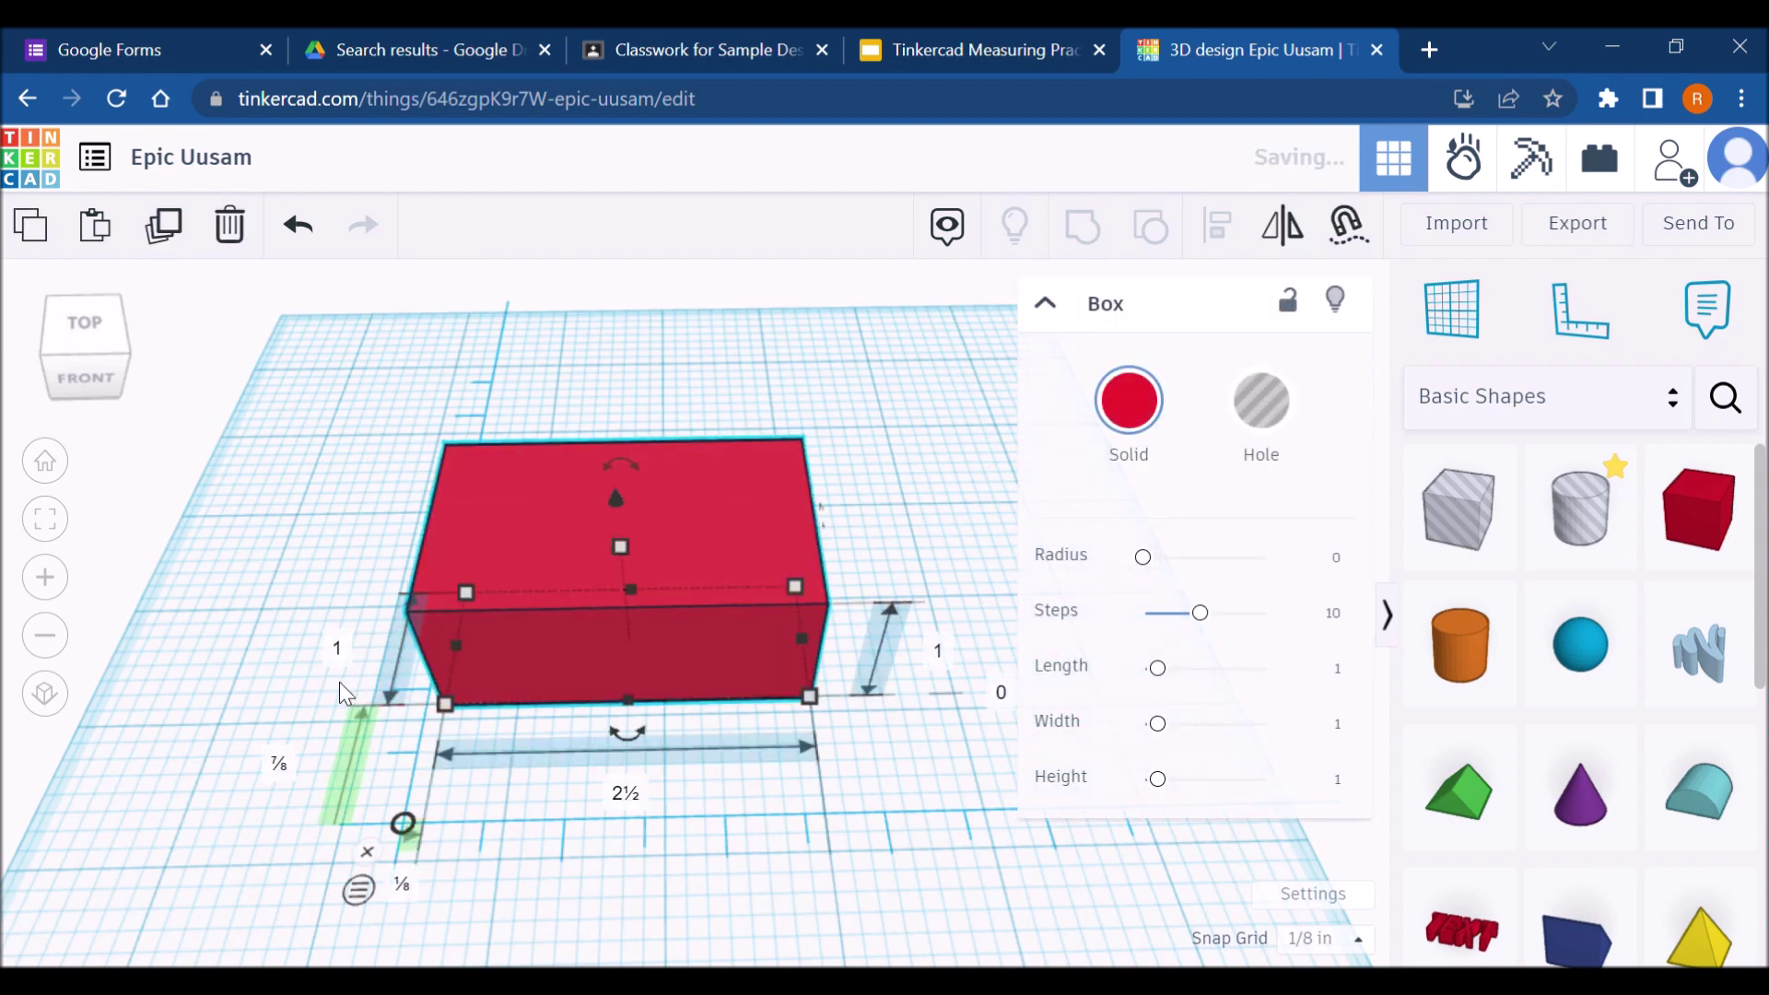
pyautogui.click(955, 669)
pyautogui.write('.5')
pyautogui.press('Return')
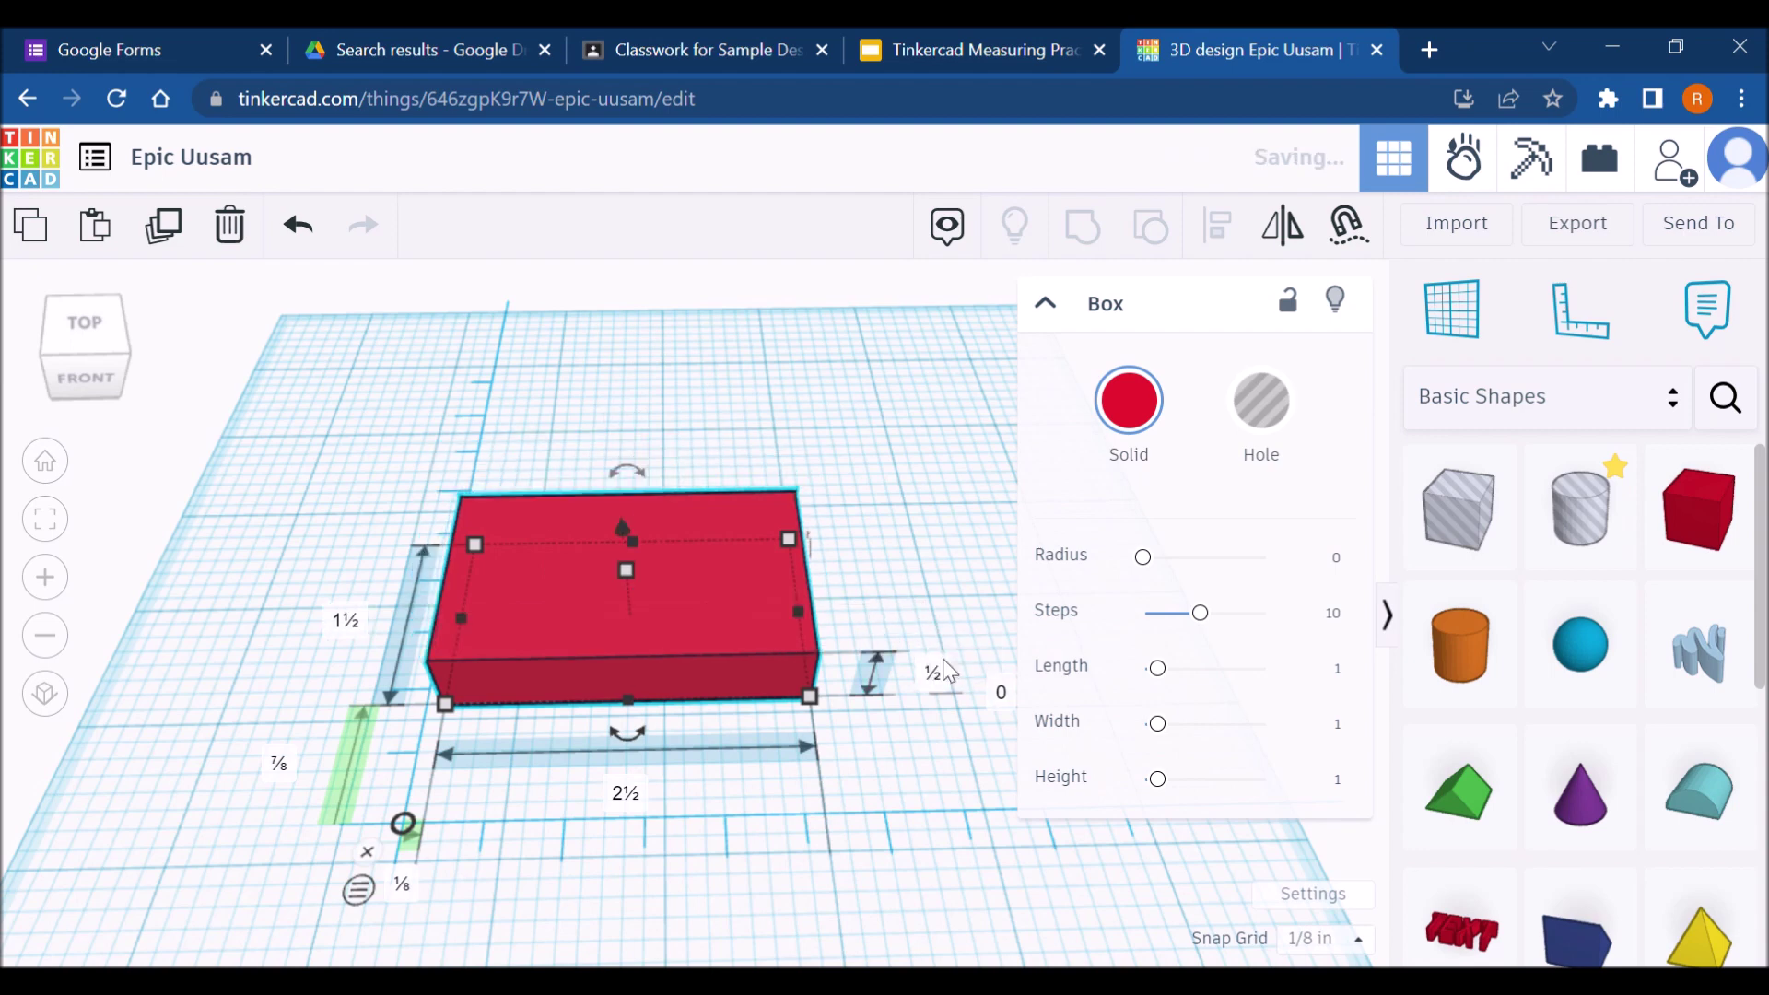
# Step: Move the box's corner onto the ruler origin and recheck slide 5
pyautogui.moveTo(727, 667); pyautogui.dragTo(715, 748)
pyautogui.moveTo(739, 749); pyautogui.dragTo(821, 661, button='middle')
pyautogui.click(966, 37)
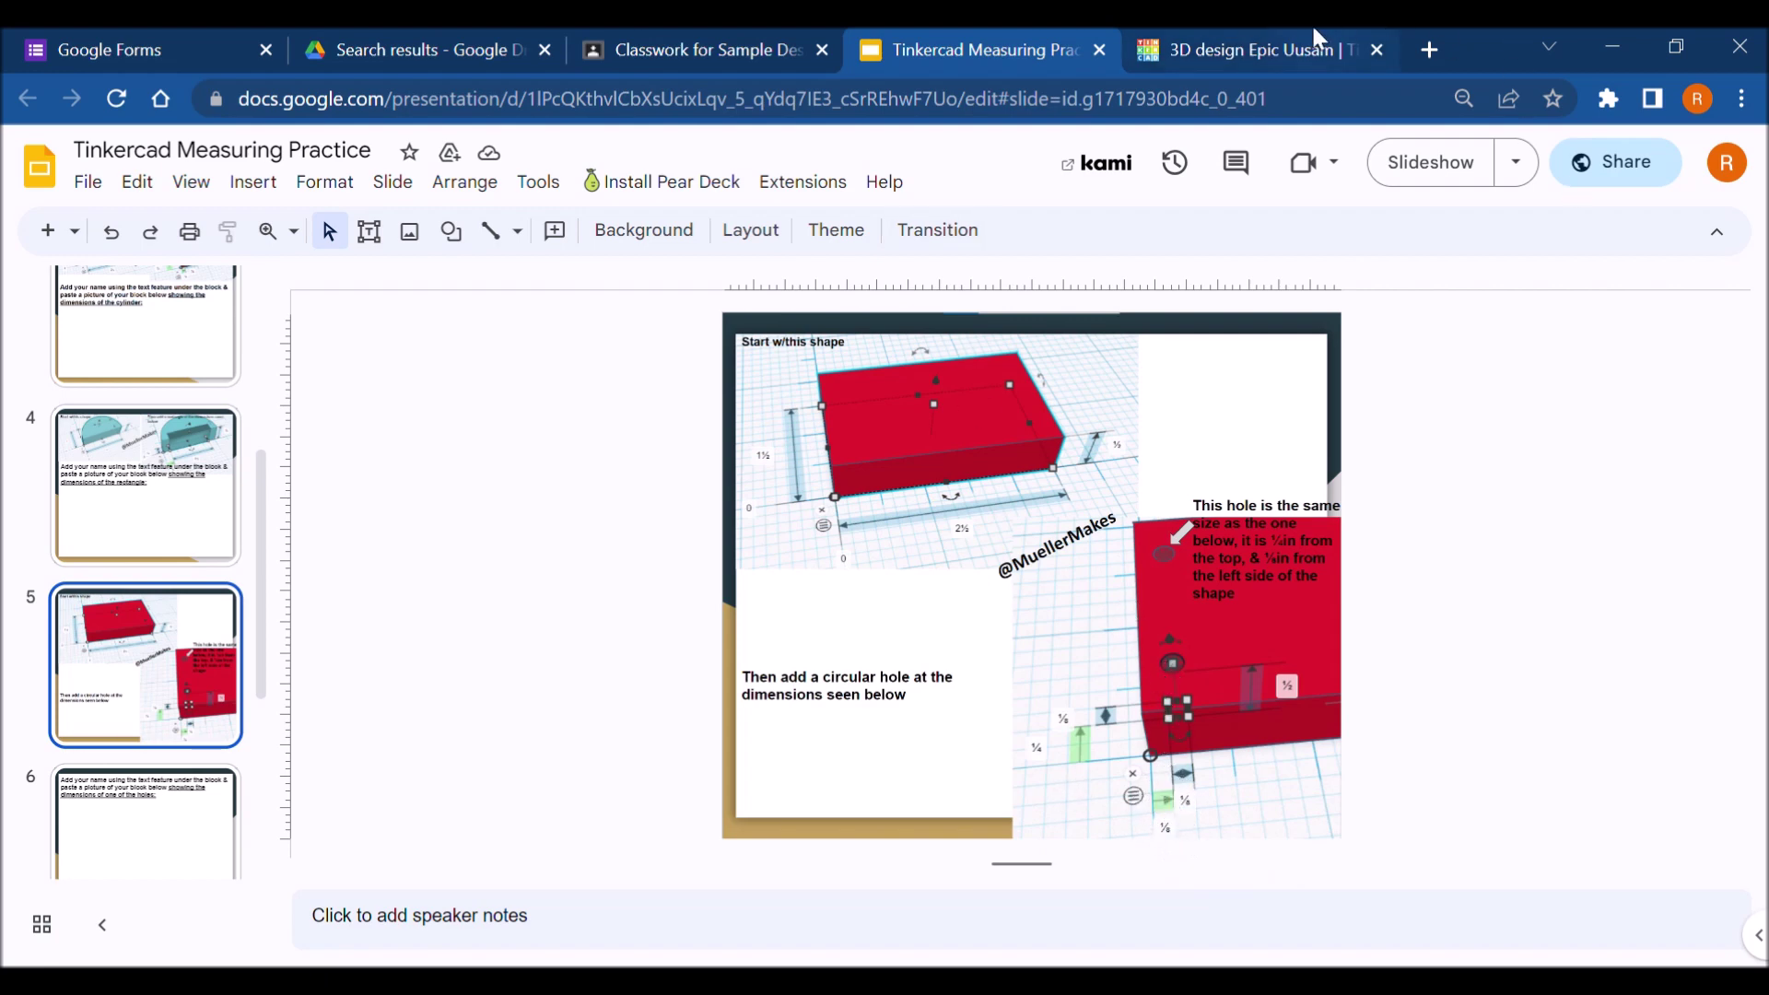
# Step: Add a 64-sided cylinder hole and shrink it to ⅛ by ⅛ in
pyautogui.click(1239, 36)
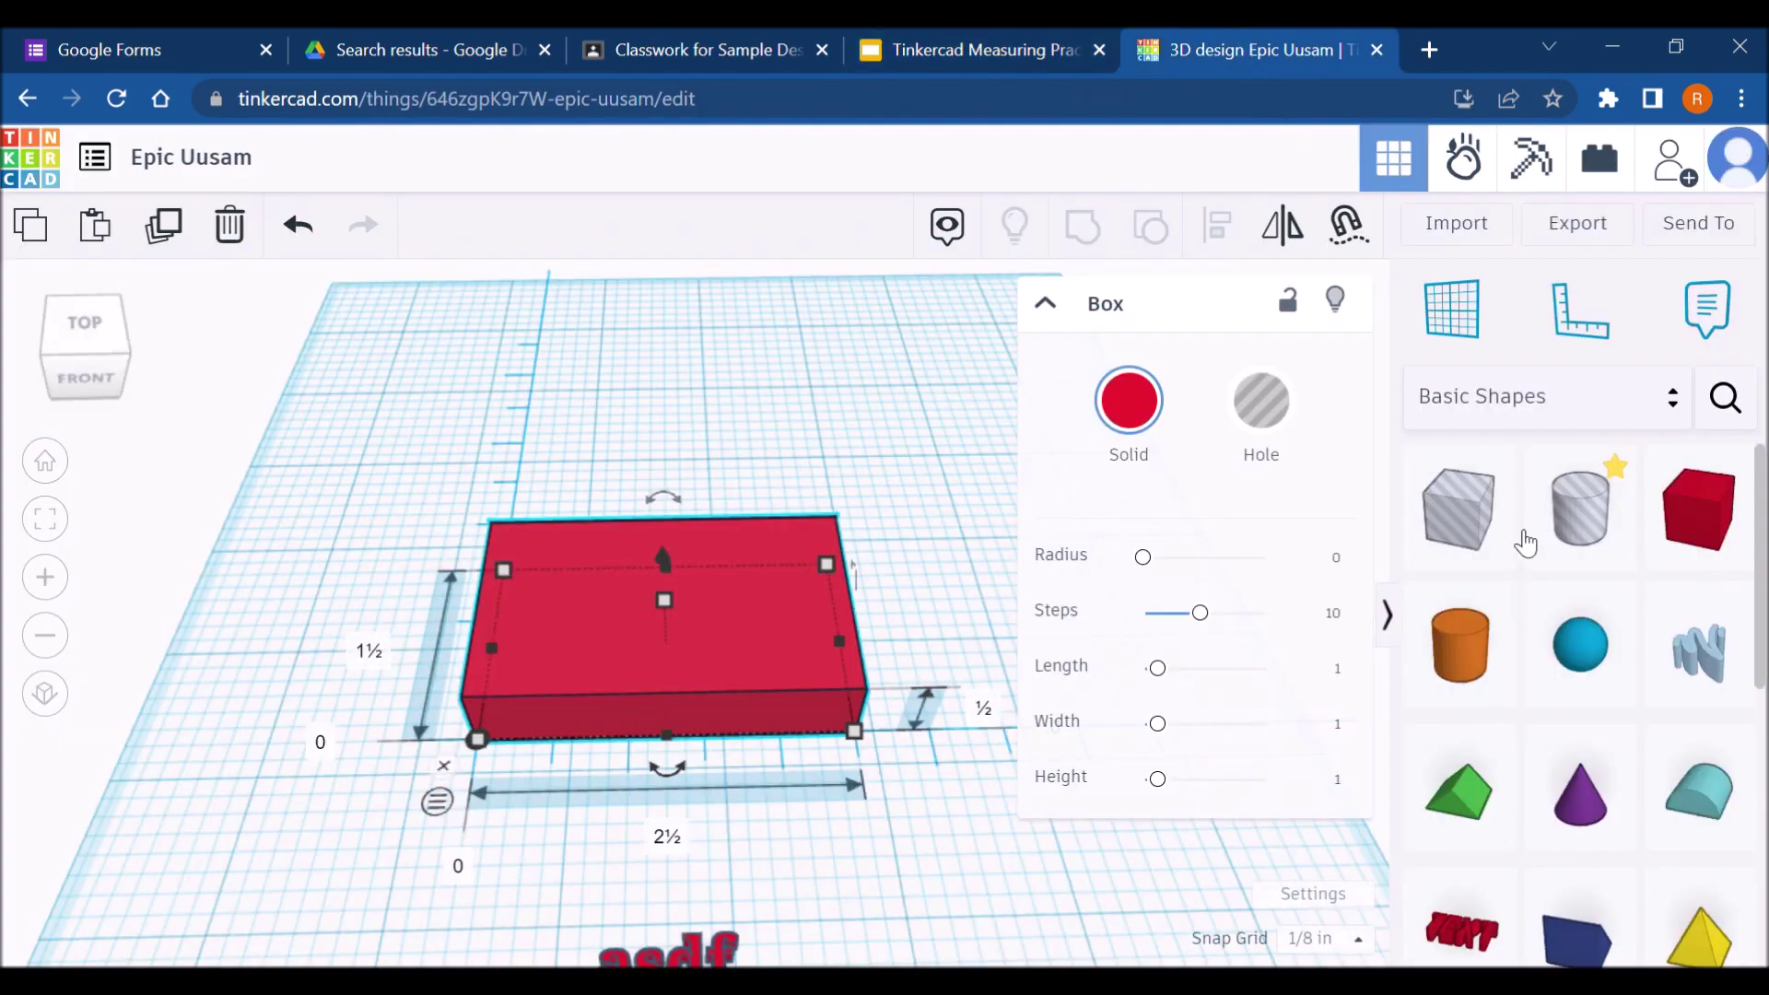
pyautogui.moveTo(1529, 539); pyautogui.dragTo(633, 614)
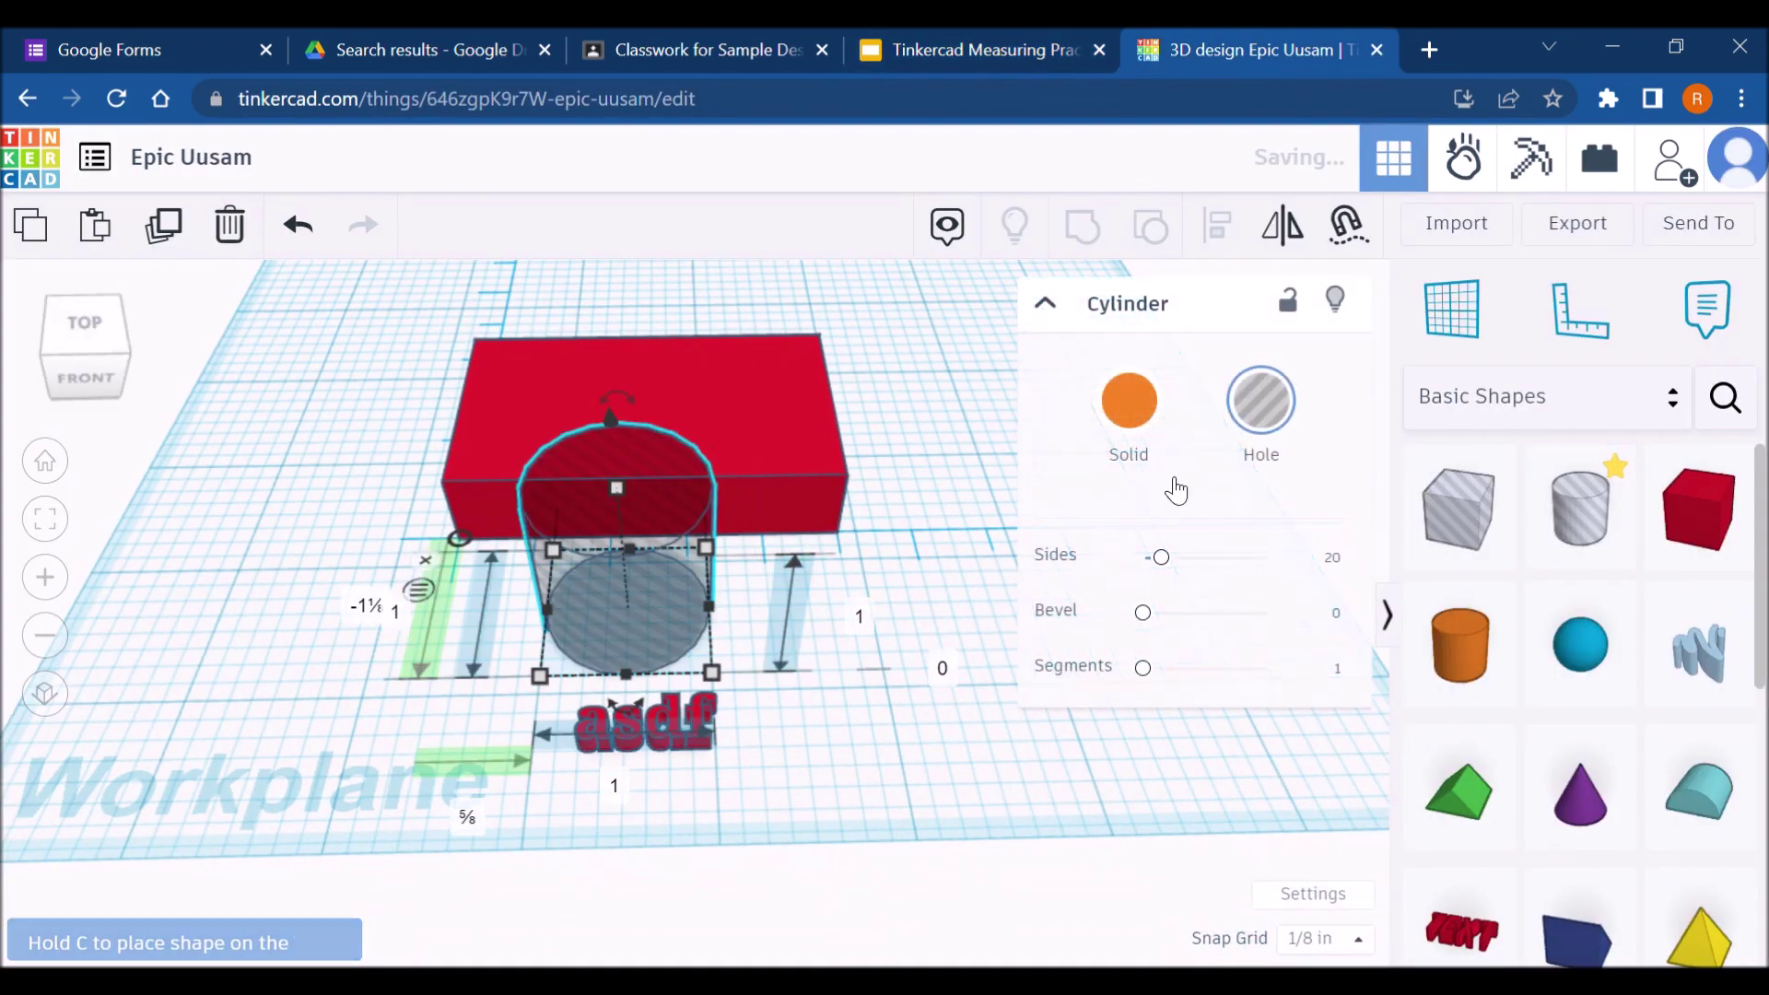
pyautogui.click(1336, 562)
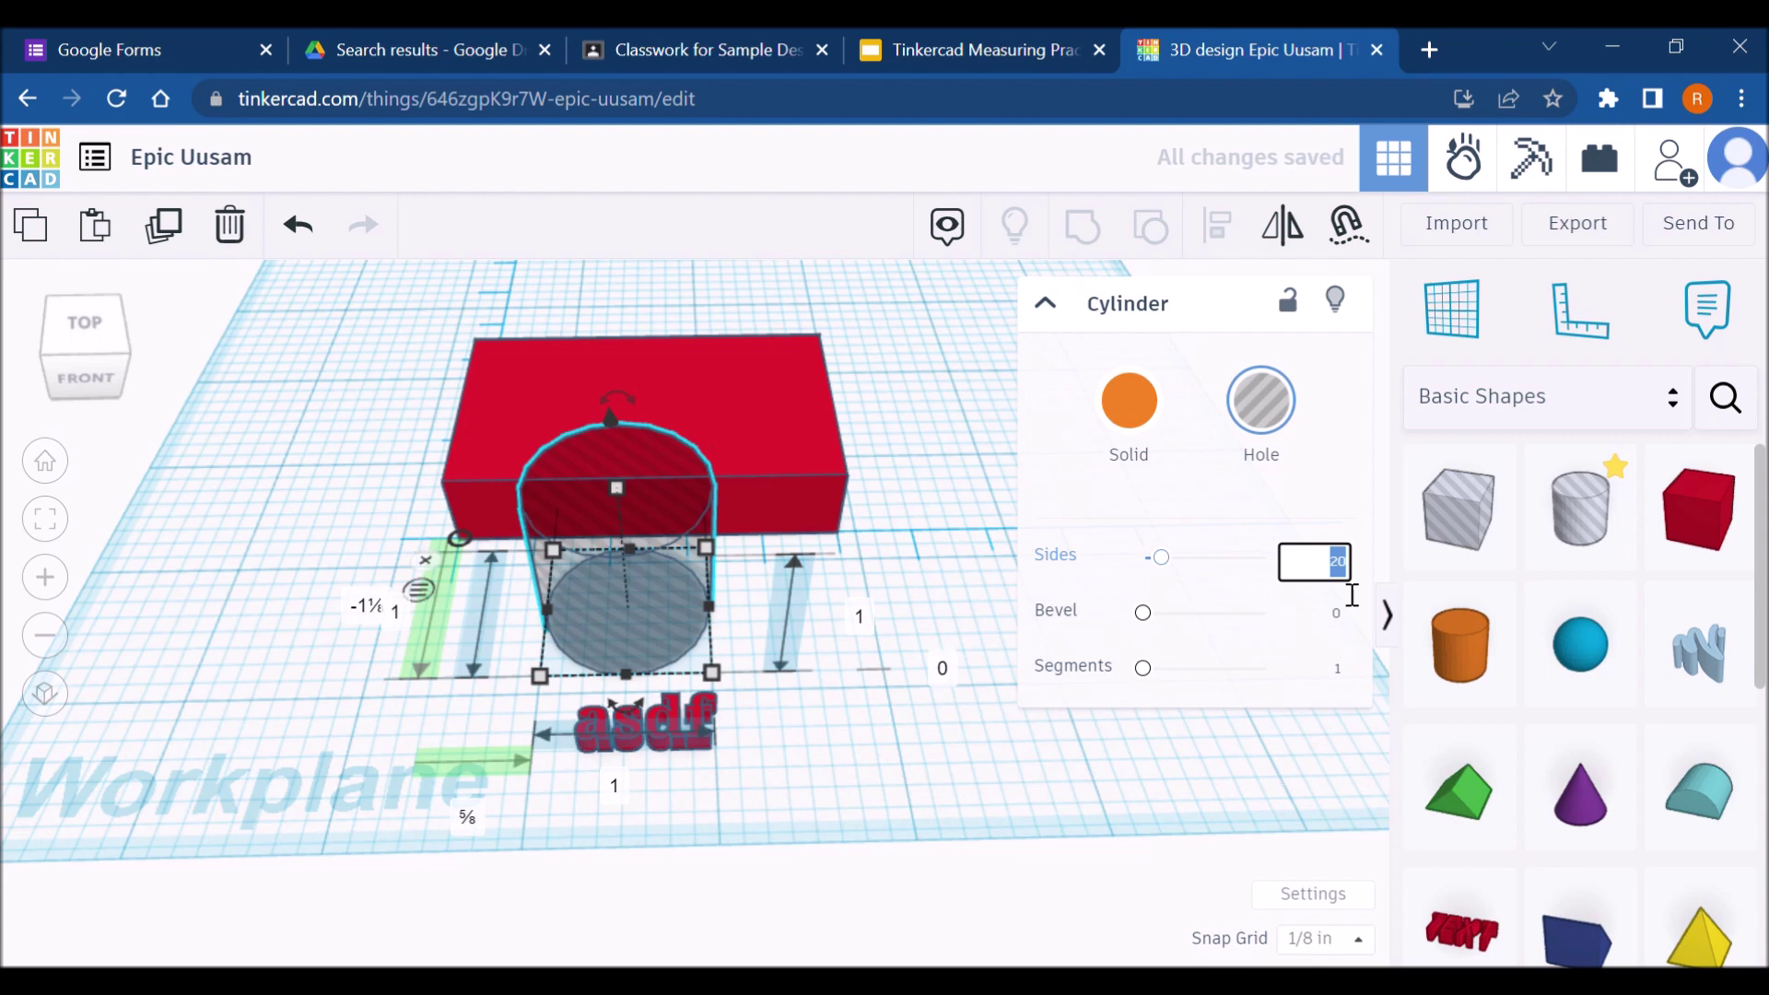
pyautogui.press('Return')
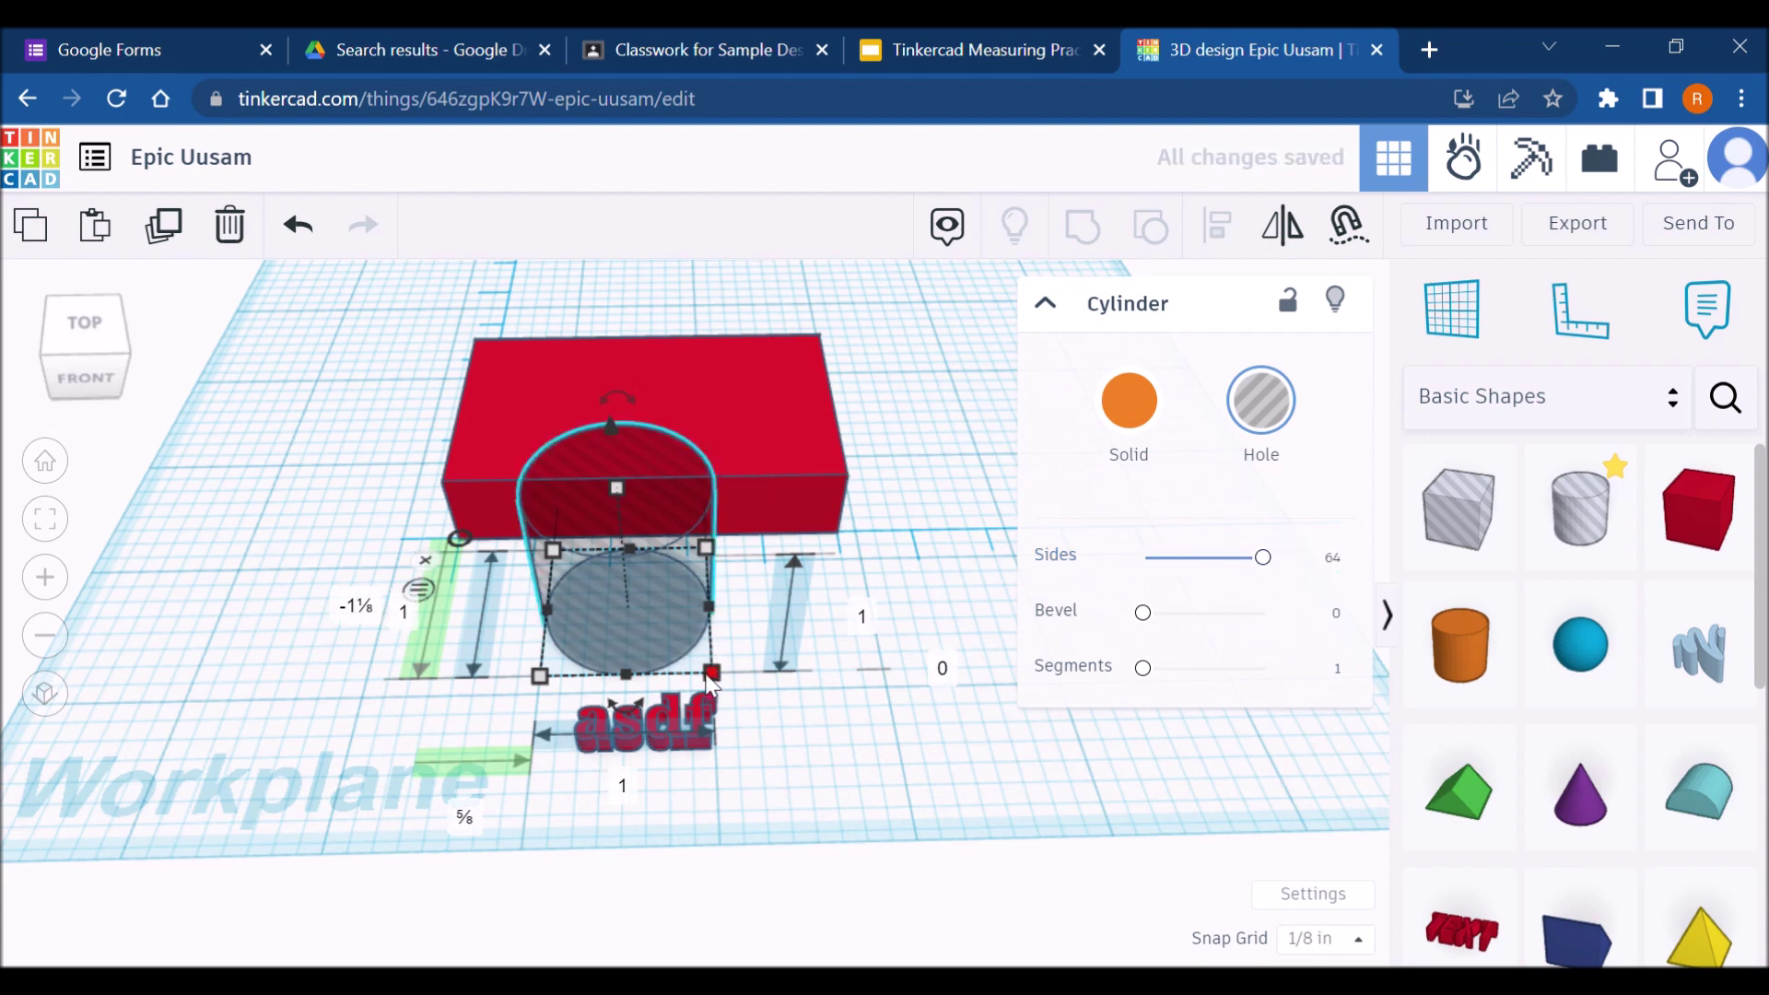
pyautogui.moveTo(712, 674); pyautogui.dragTo(562, 500)
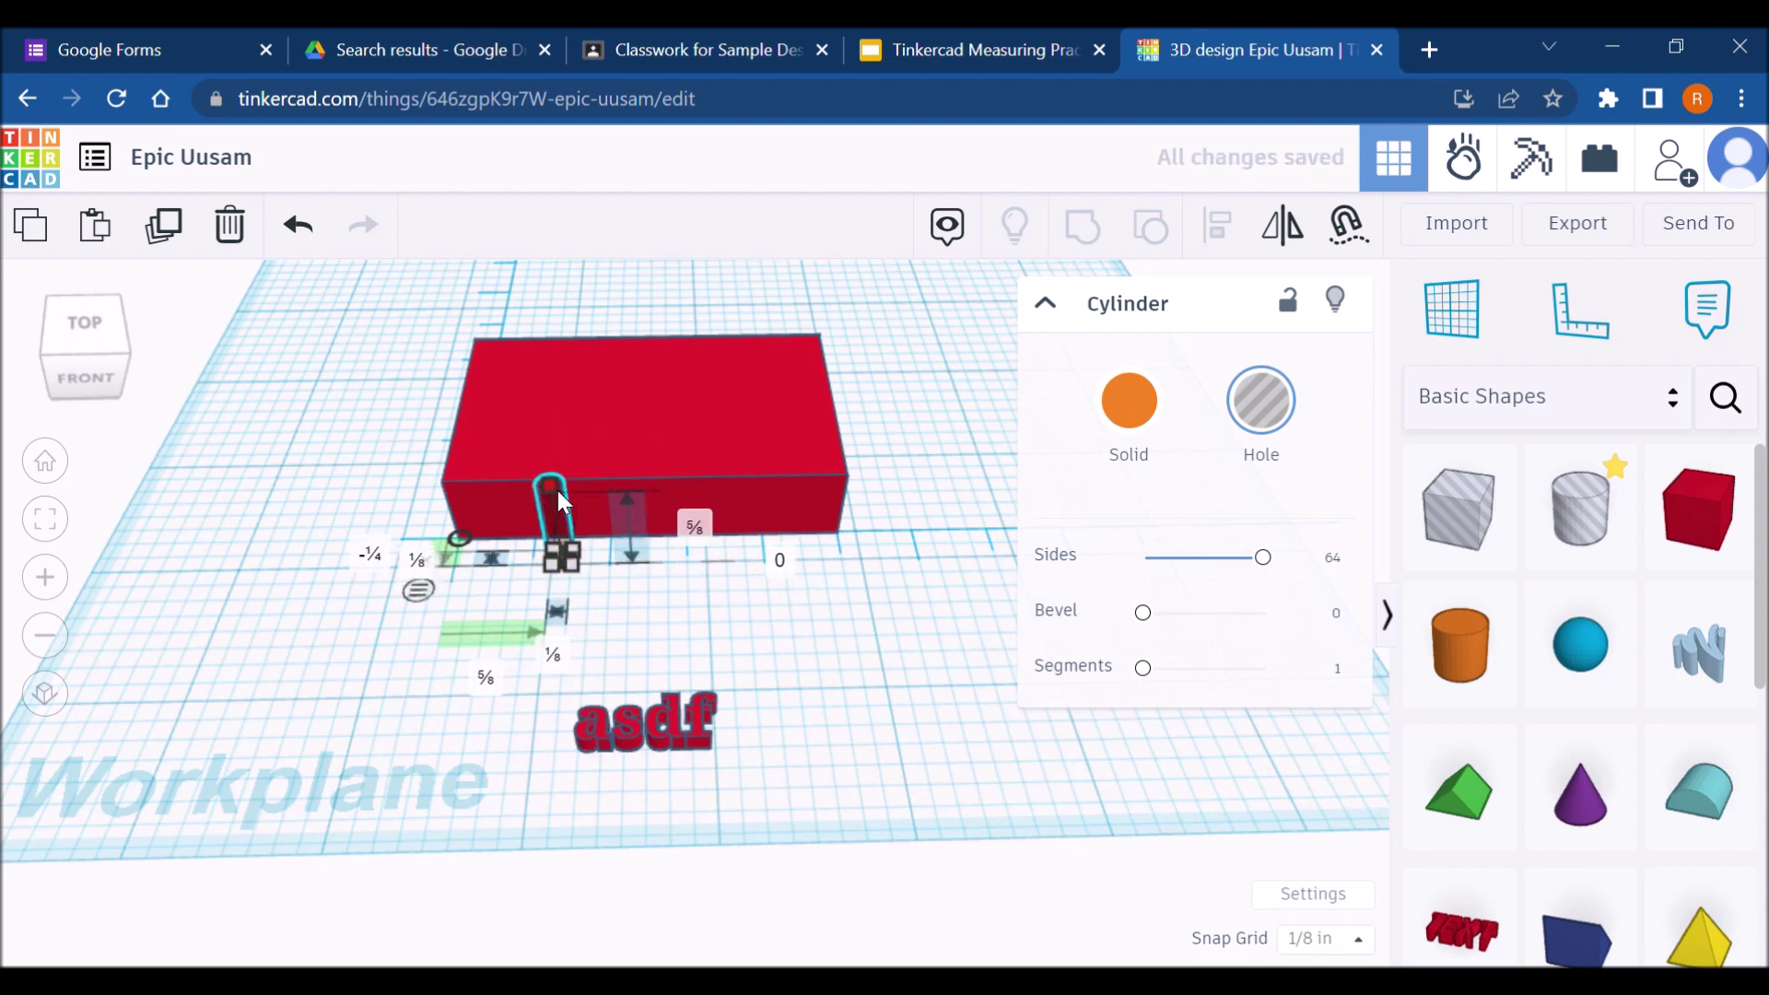
pyautogui.moveTo(623, 520); pyautogui.dragTo(944, 603, button='right')
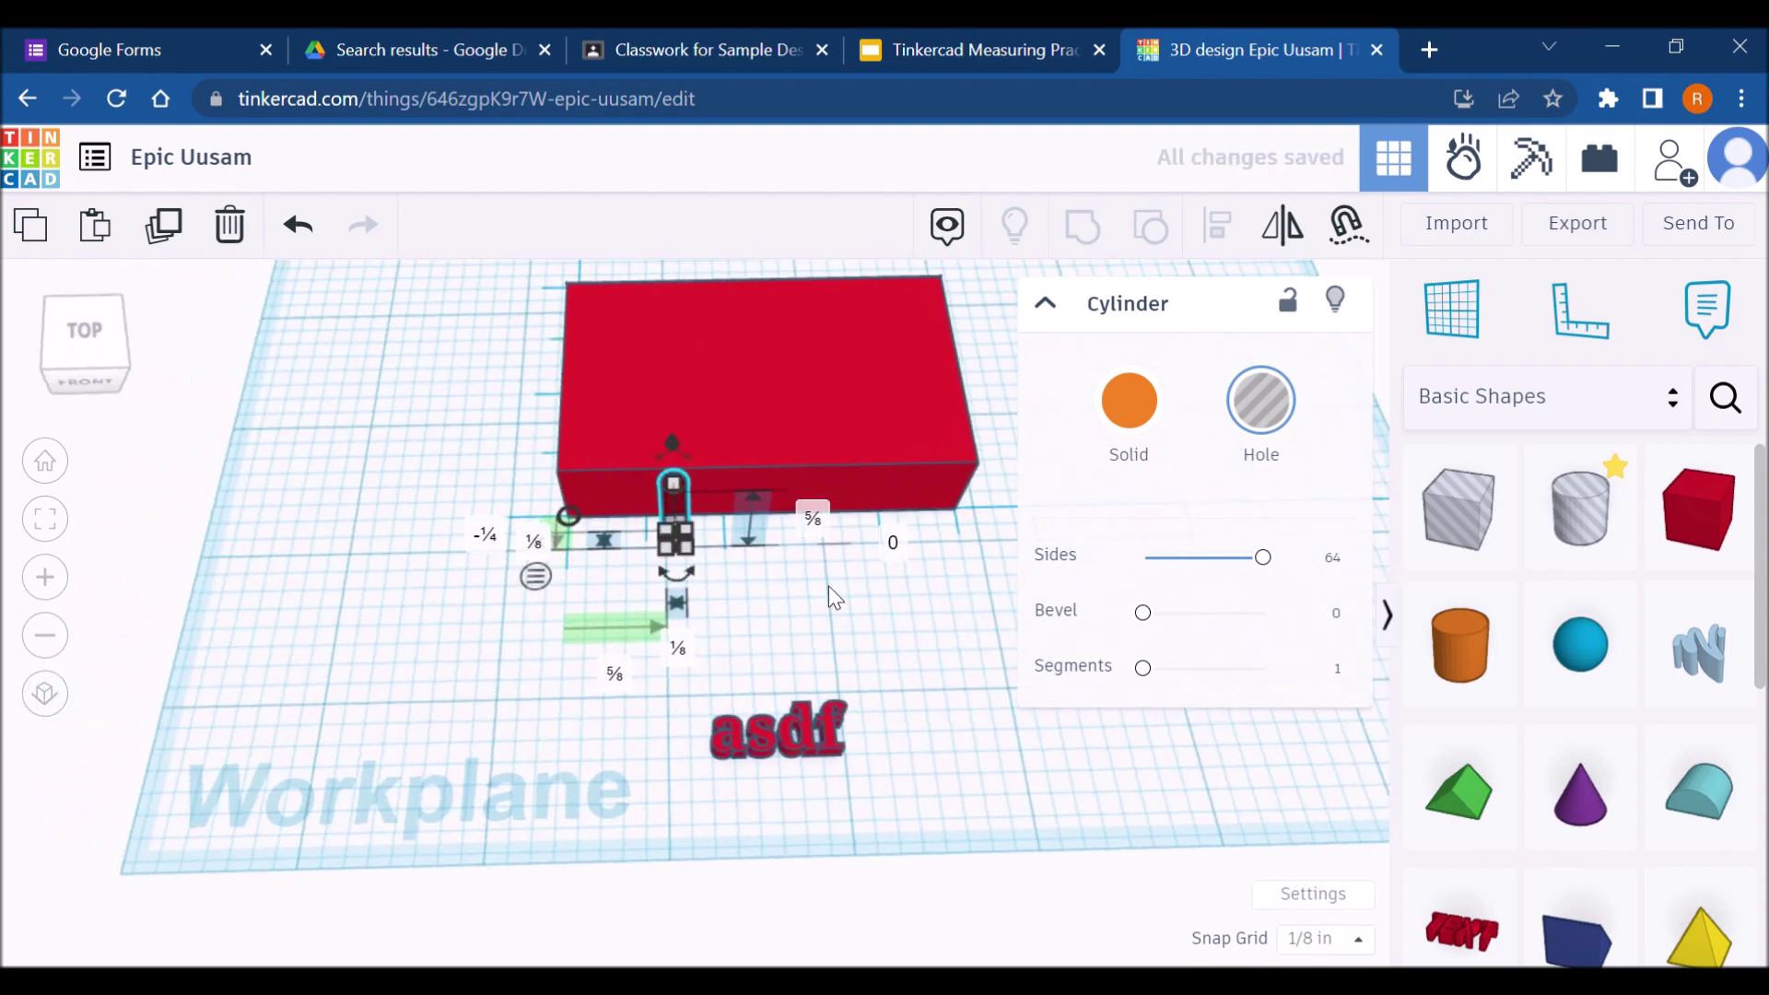
# Step: Move the cylinder hole onto the red box's front edge, checking the slide instructions
pyautogui.click(976, 49)
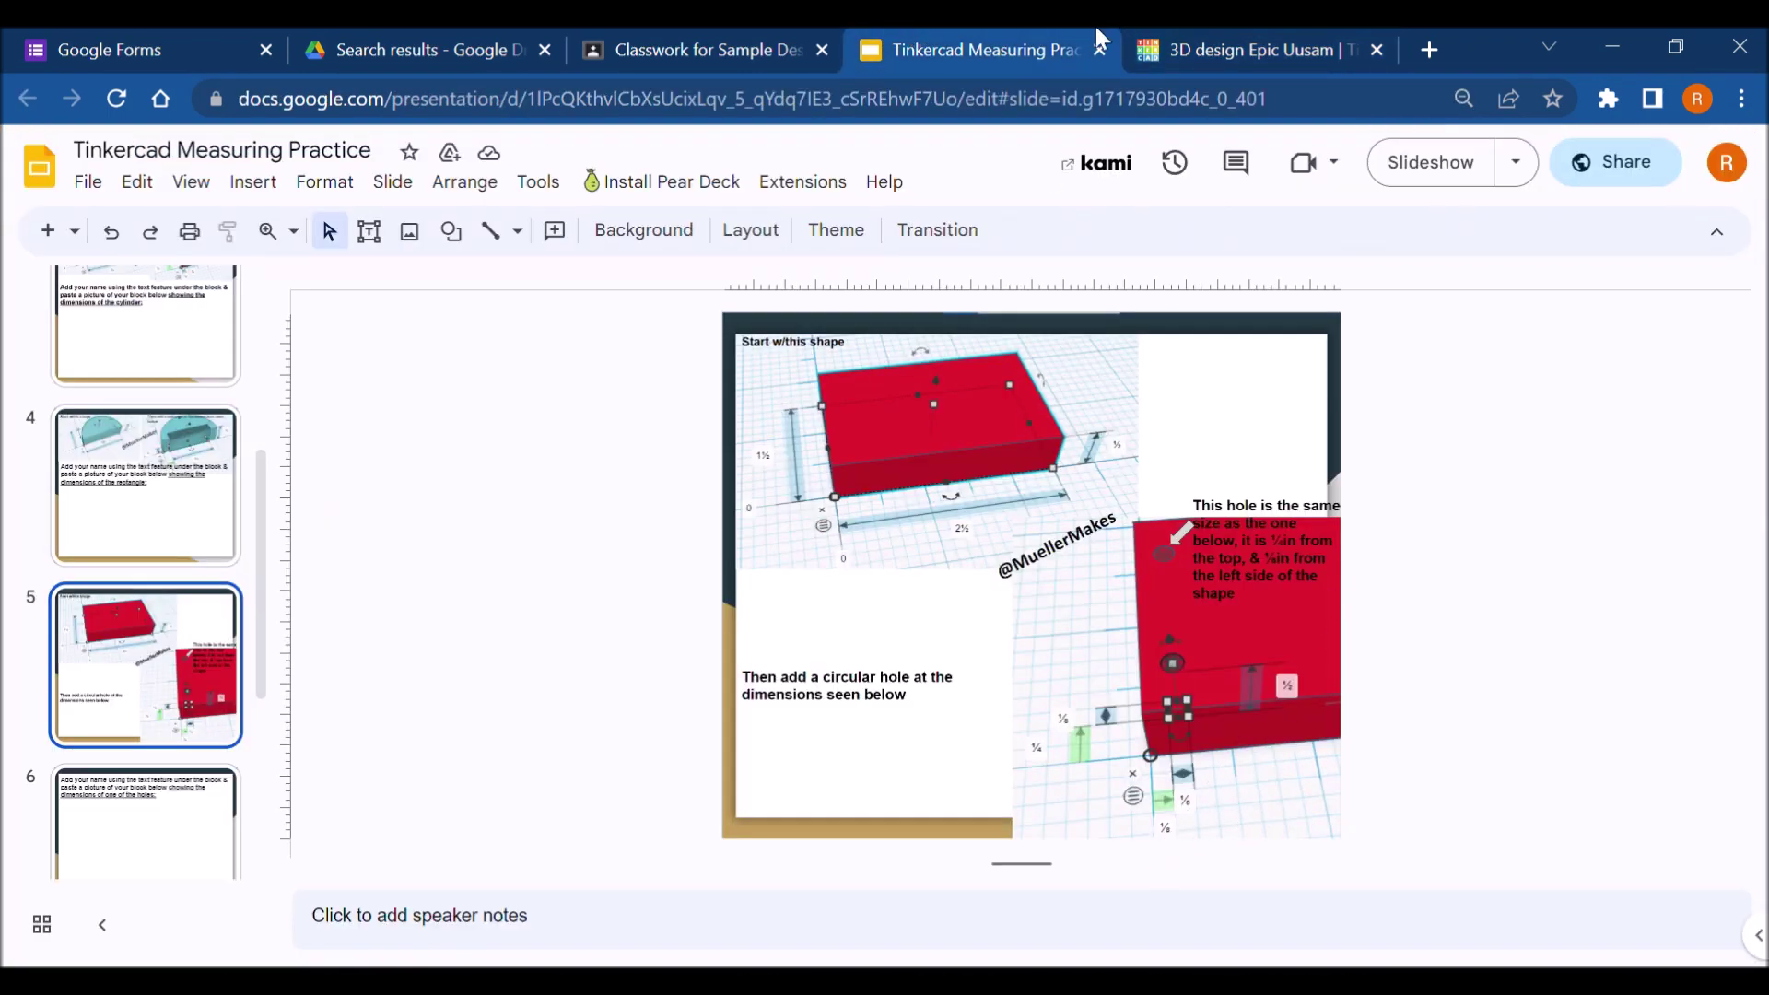
pyautogui.click(1188, 50)
pyautogui.moveTo(777, 603); pyautogui.dragTo(689, 555)
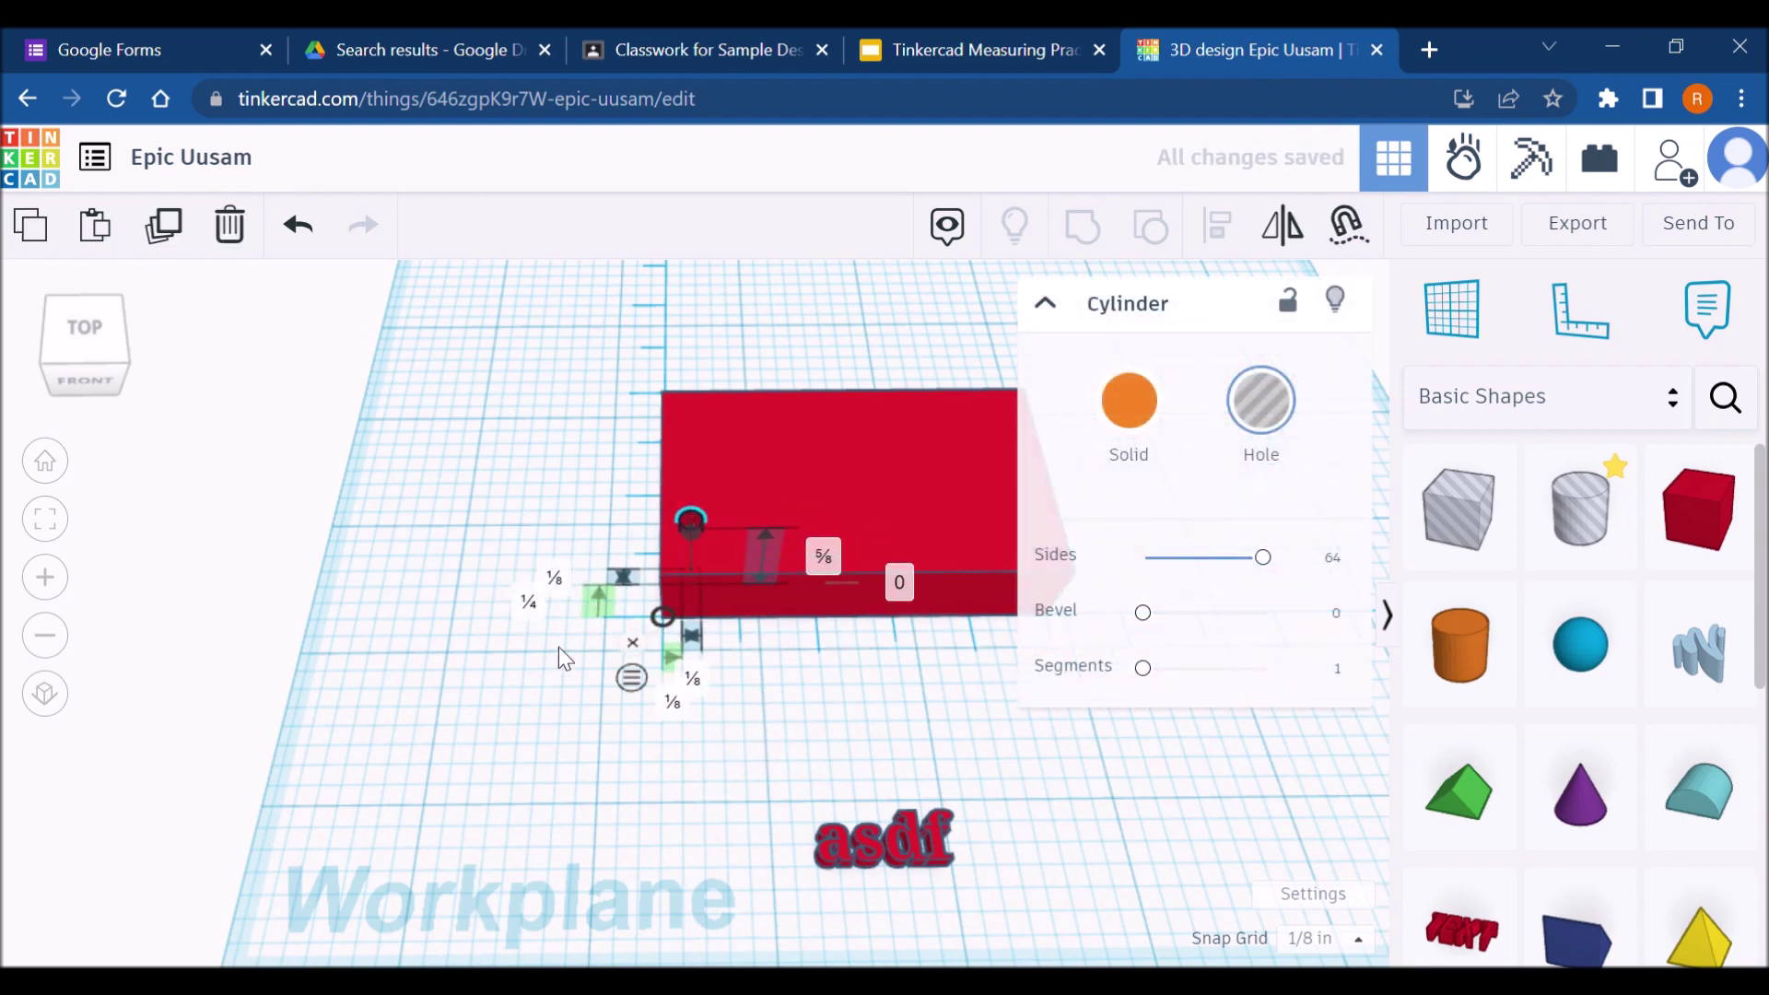
pyautogui.moveTo(558, 646); pyautogui.dragTo(700, 553, button='right')
pyautogui.click(949, 46)
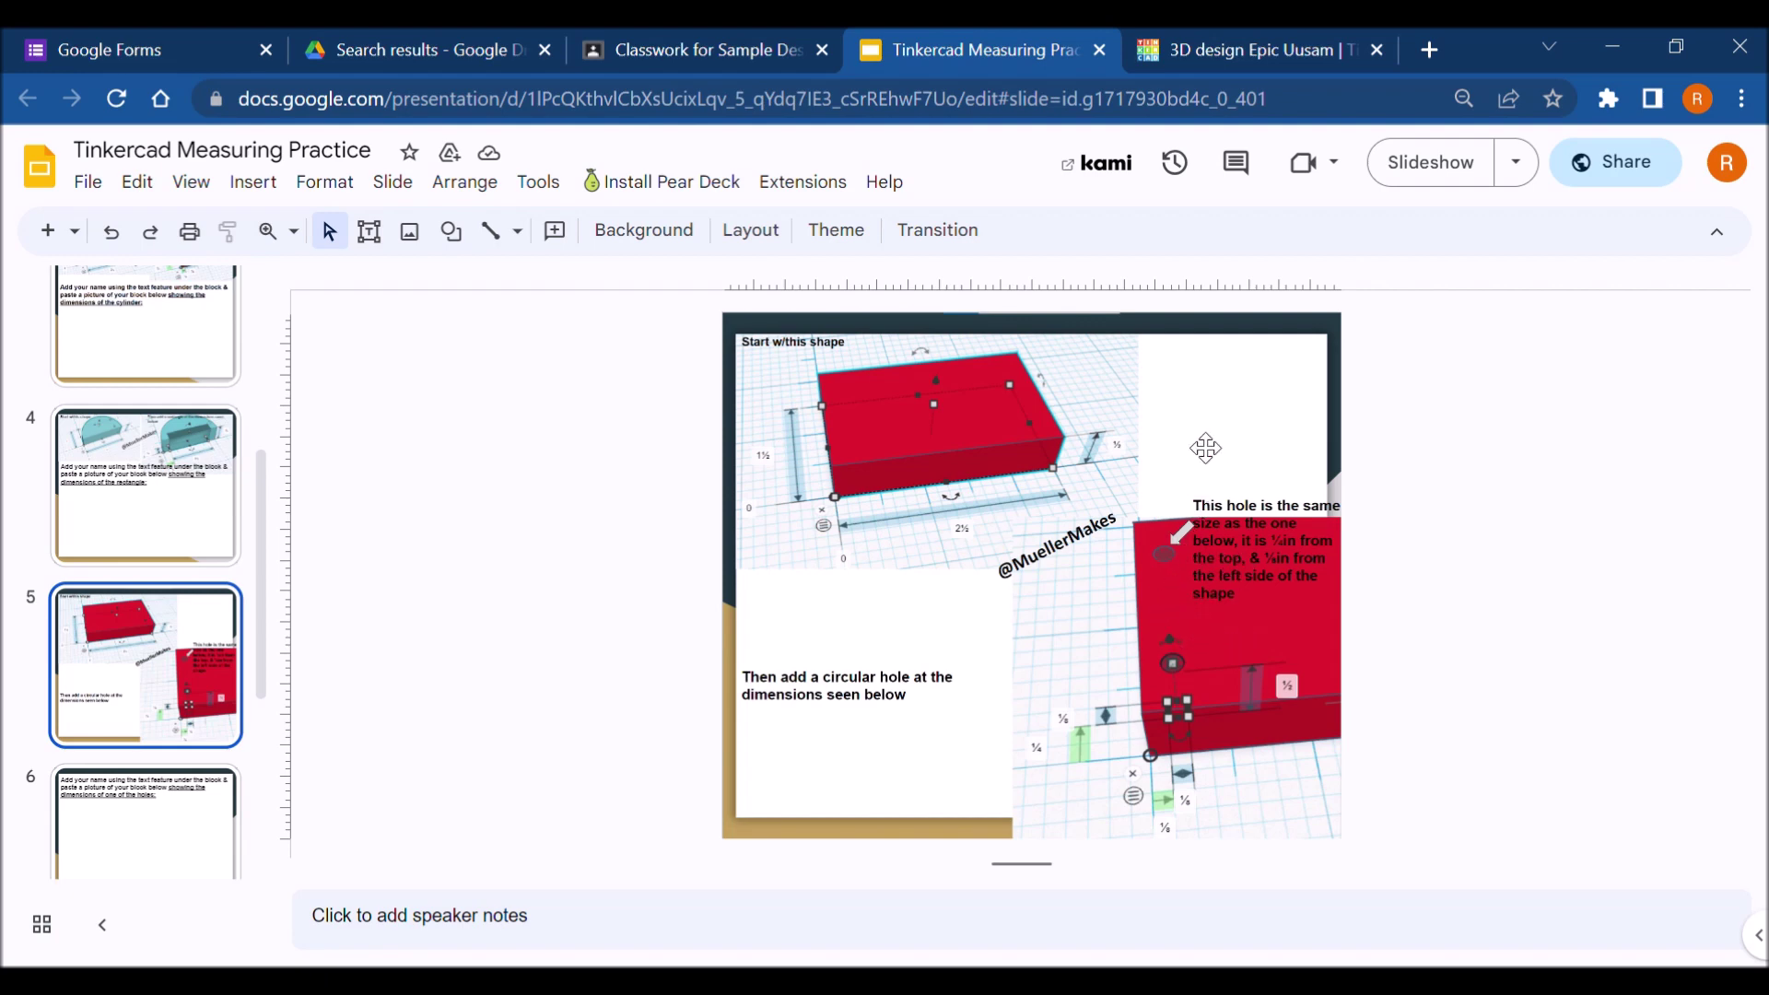
# Step: Anchor the ruler at the red box's opposite corner
pyautogui.click(1240, 25)
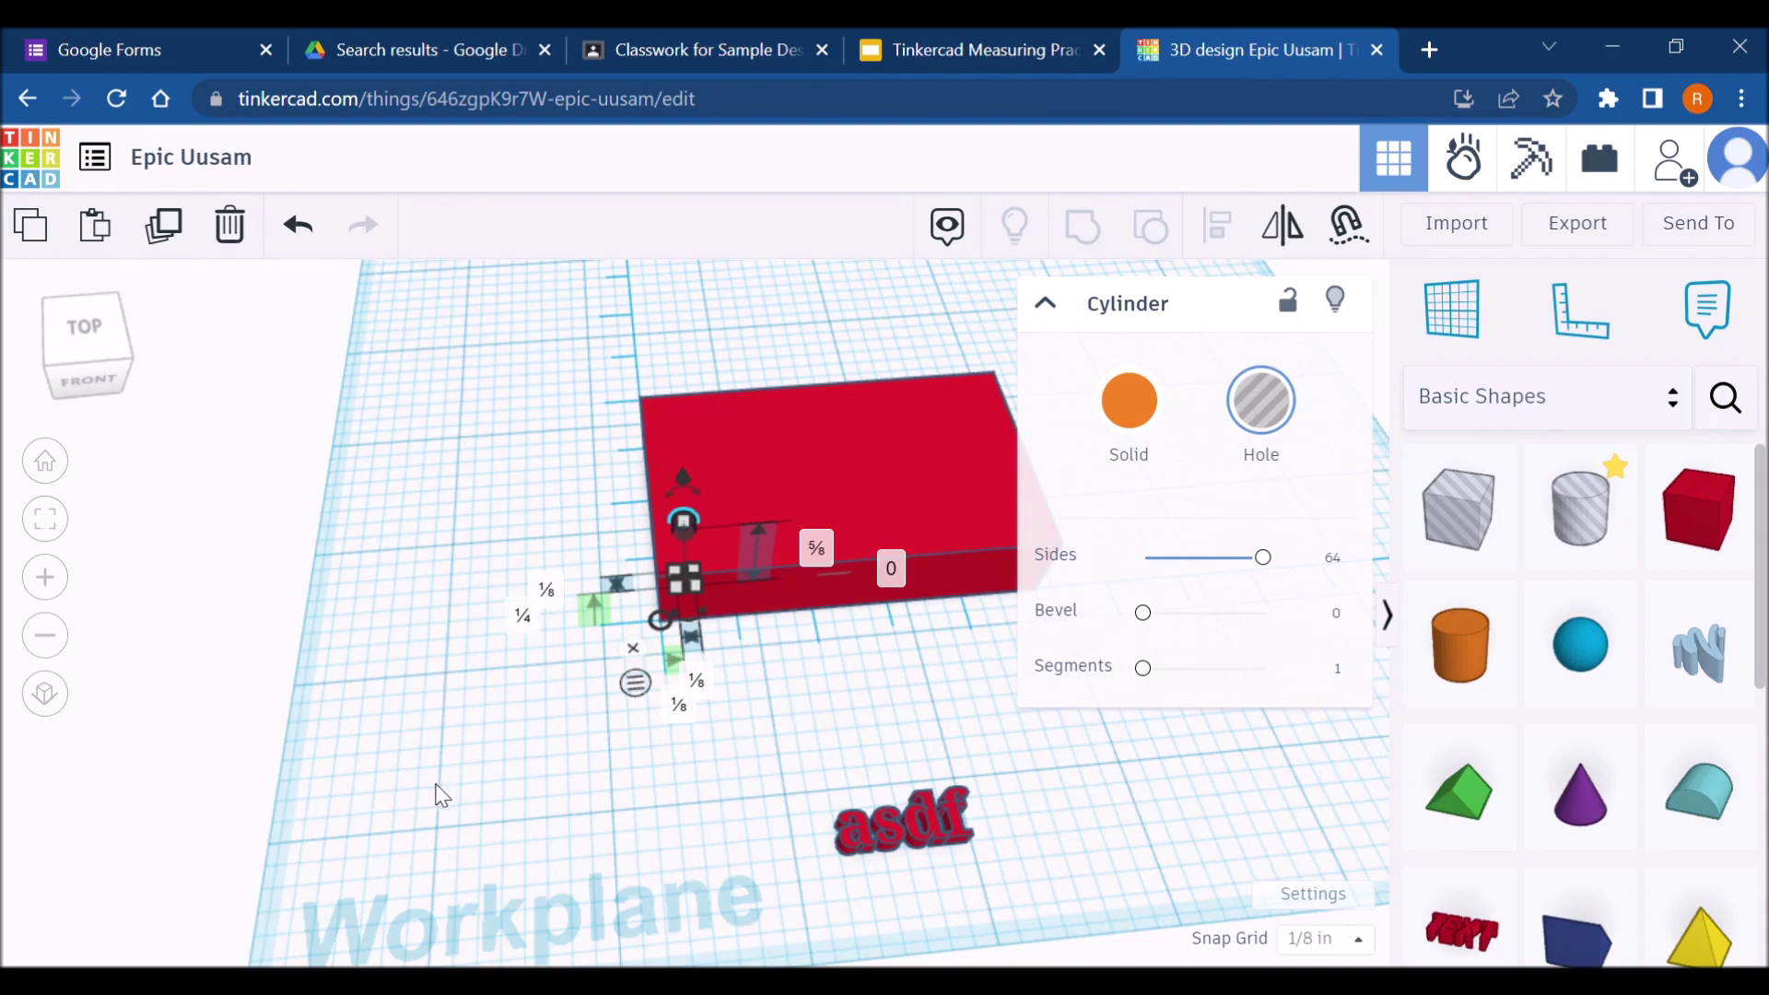
pyautogui.moveTo(441, 794); pyautogui.dragTo(924, 779, button='right')
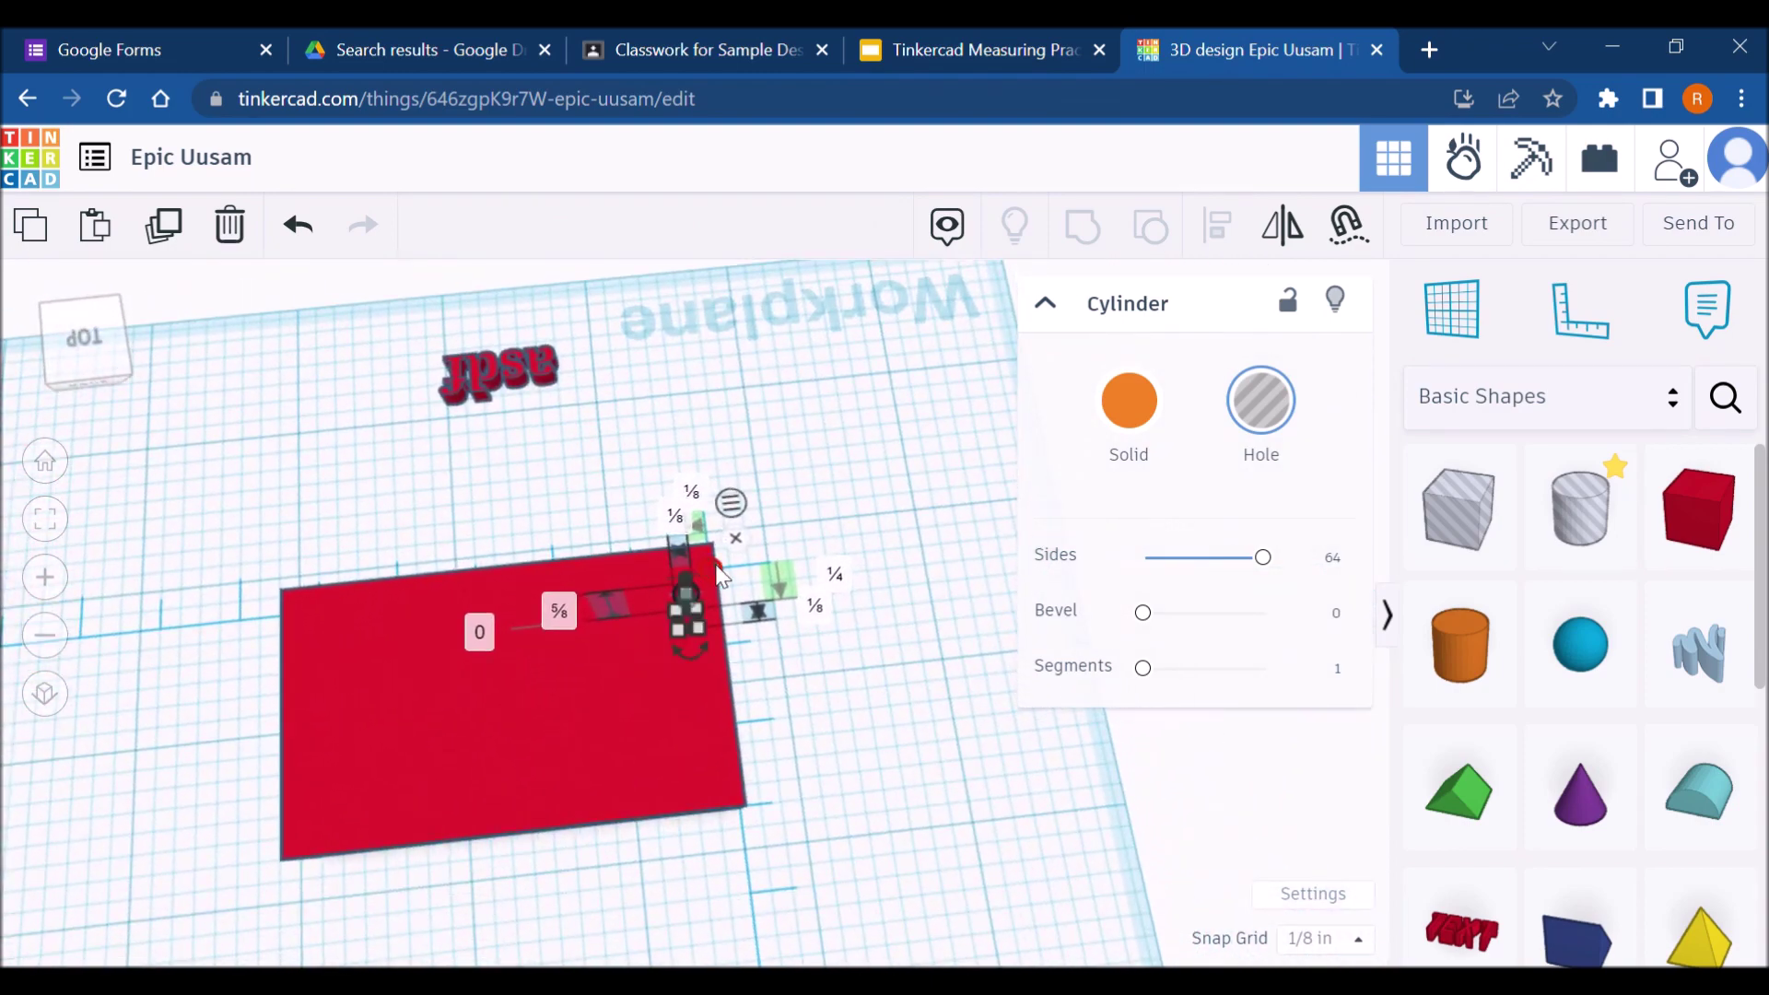
pyautogui.moveTo(719, 569); pyautogui.dragTo(739, 807)
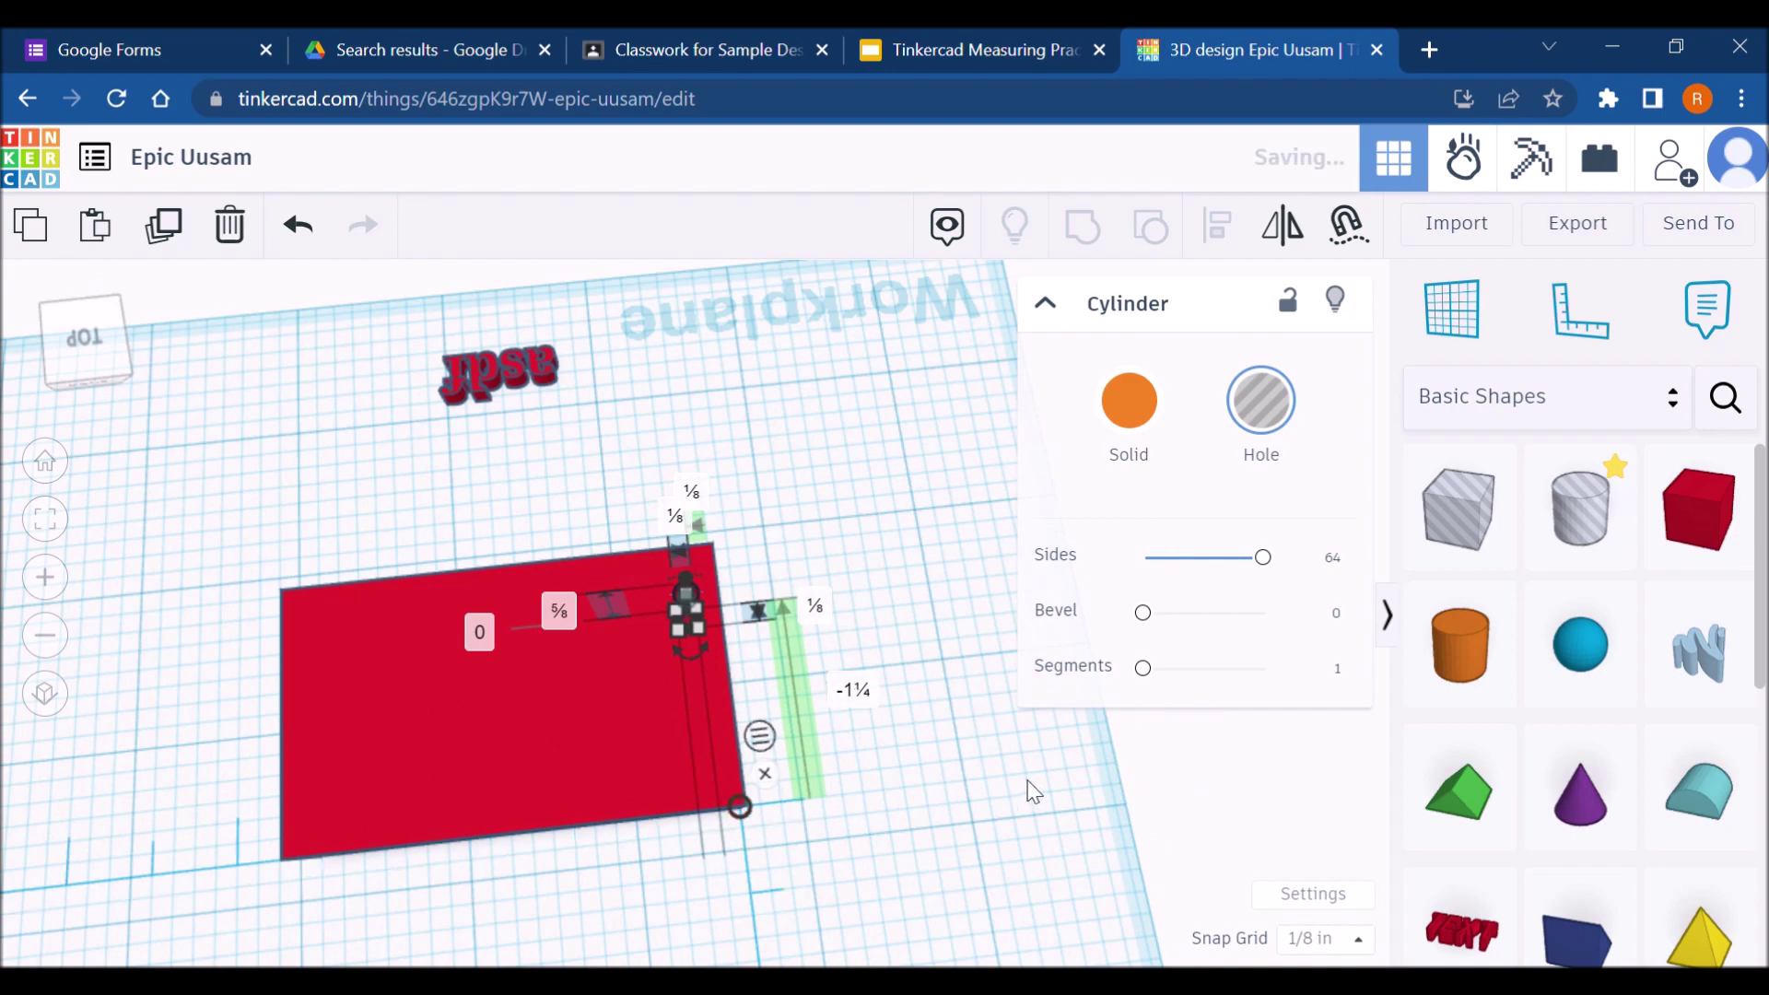
pyautogui.click(1034, 792)
pyautogui.moveTo(761, 807); pyautogui.dragTo(465, 656, button='right')
# Step: Reverse the ruler's axes and confirm the 2½ by 1½ box reads offsets 0 and 0
pyautogui.click(728, 673)
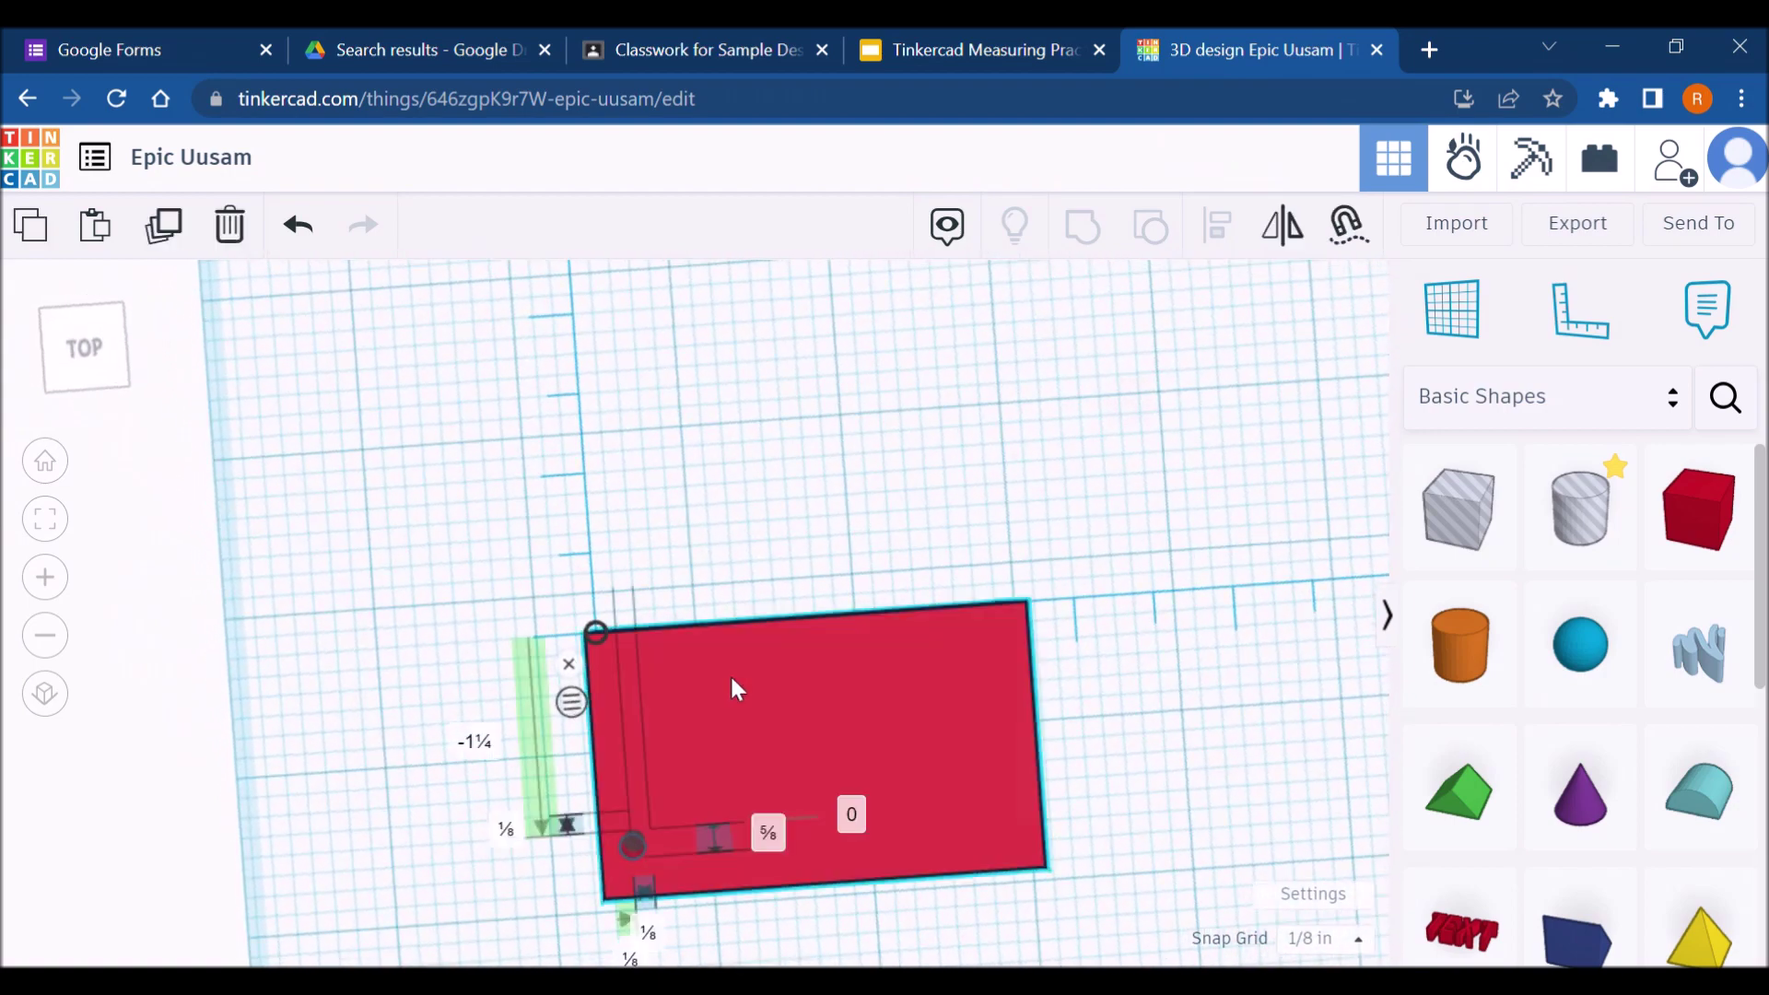
pyautogui.moveTo(603, 594); pyautogui.dragTo(11, 838, button='right')
pyautogui.moveTo(367, 836); pyautogui.dragTo(825, 660, button='right')
pyautogui.click(807, 654)
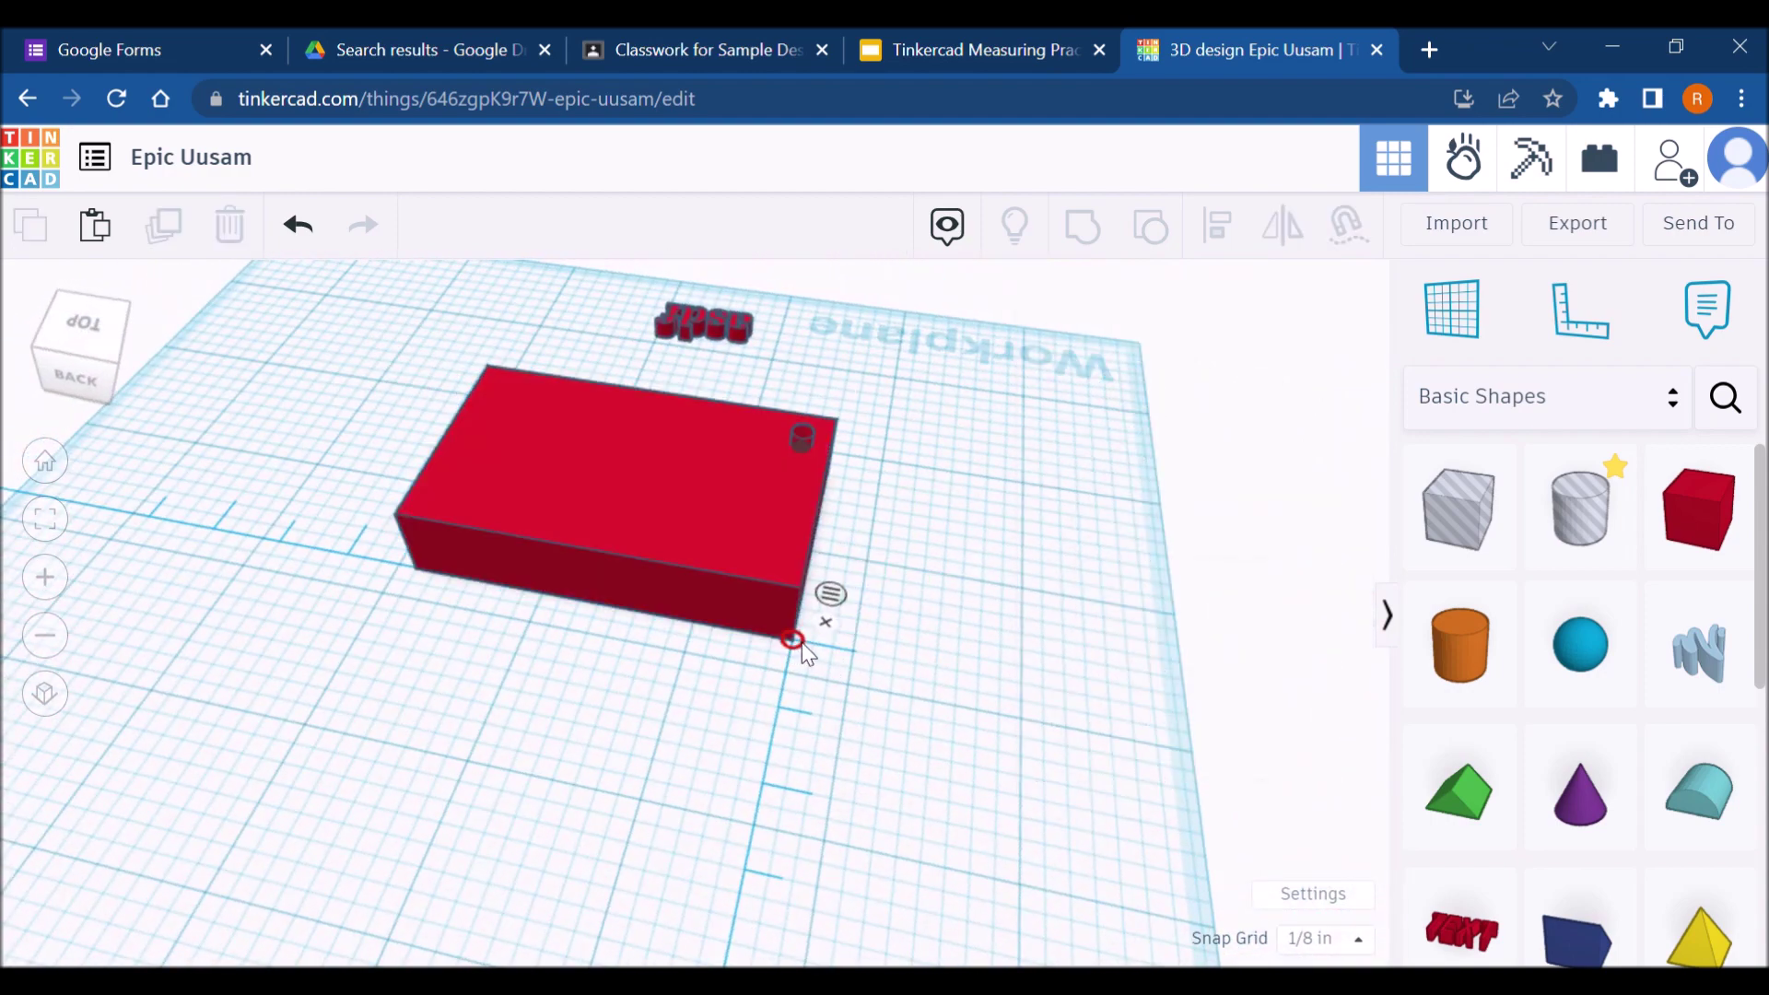
pyautogui.click(799, 647)
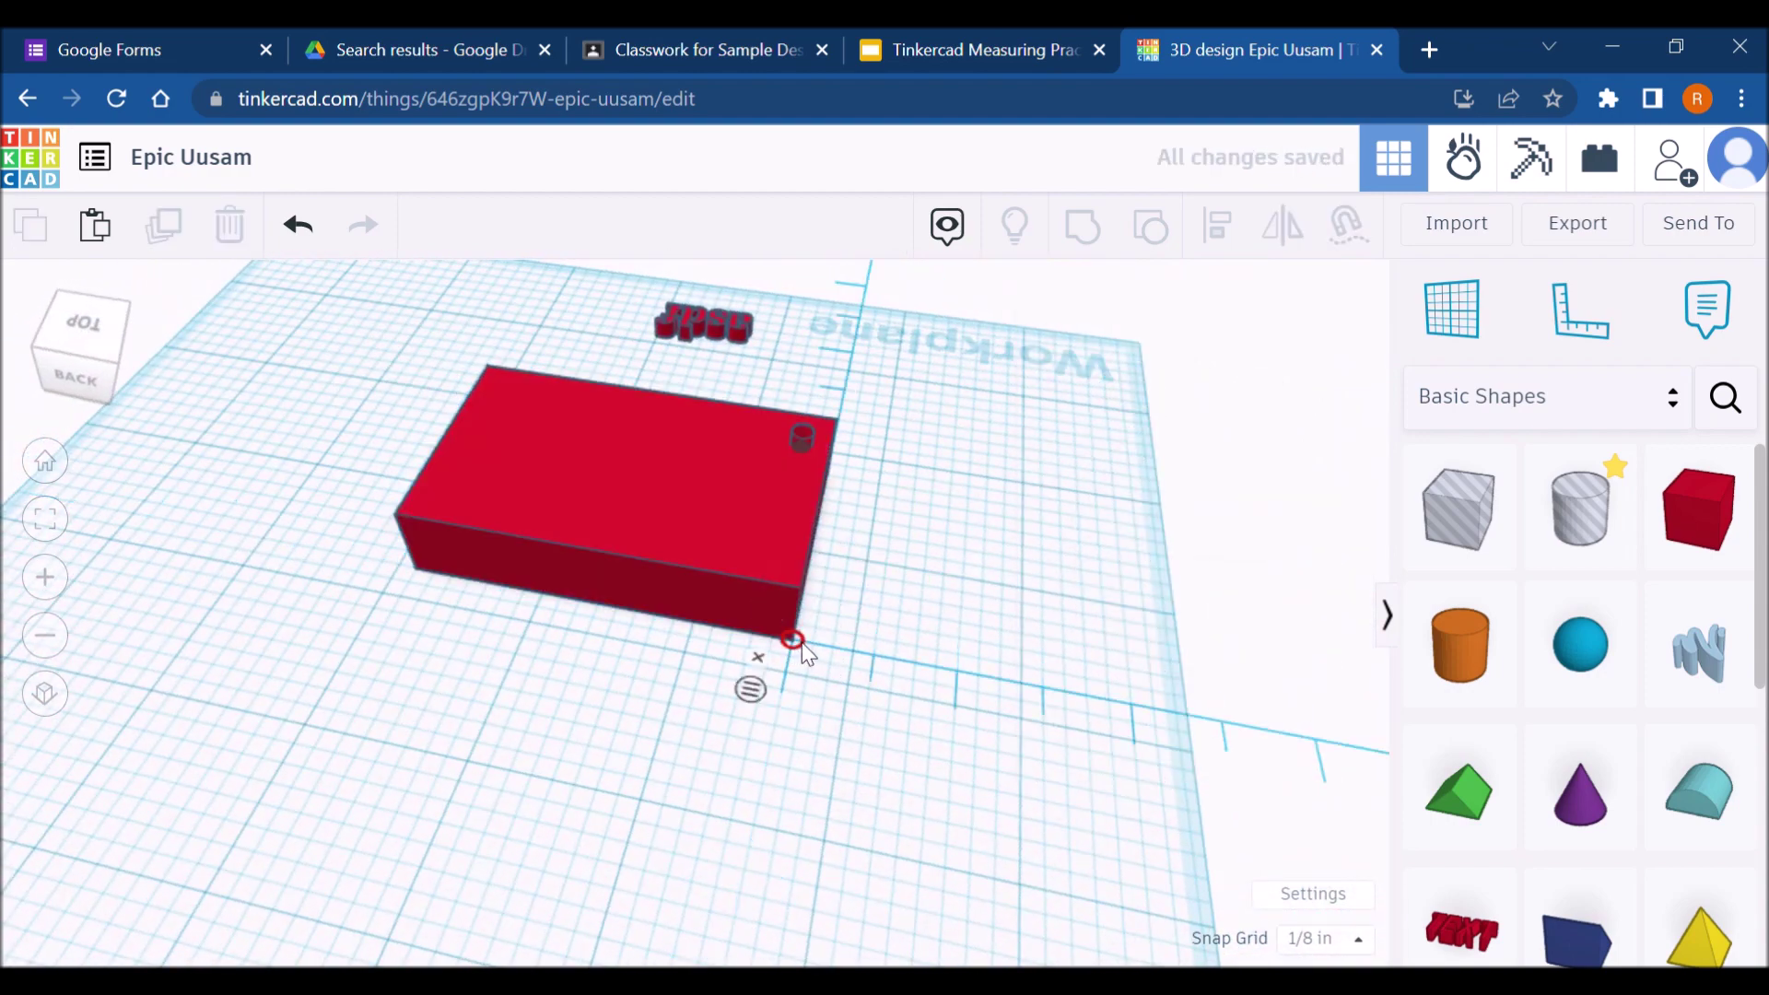
pyautogui.moveTo(835, 724); pyautogui.dragTo(772, 629, button='right')
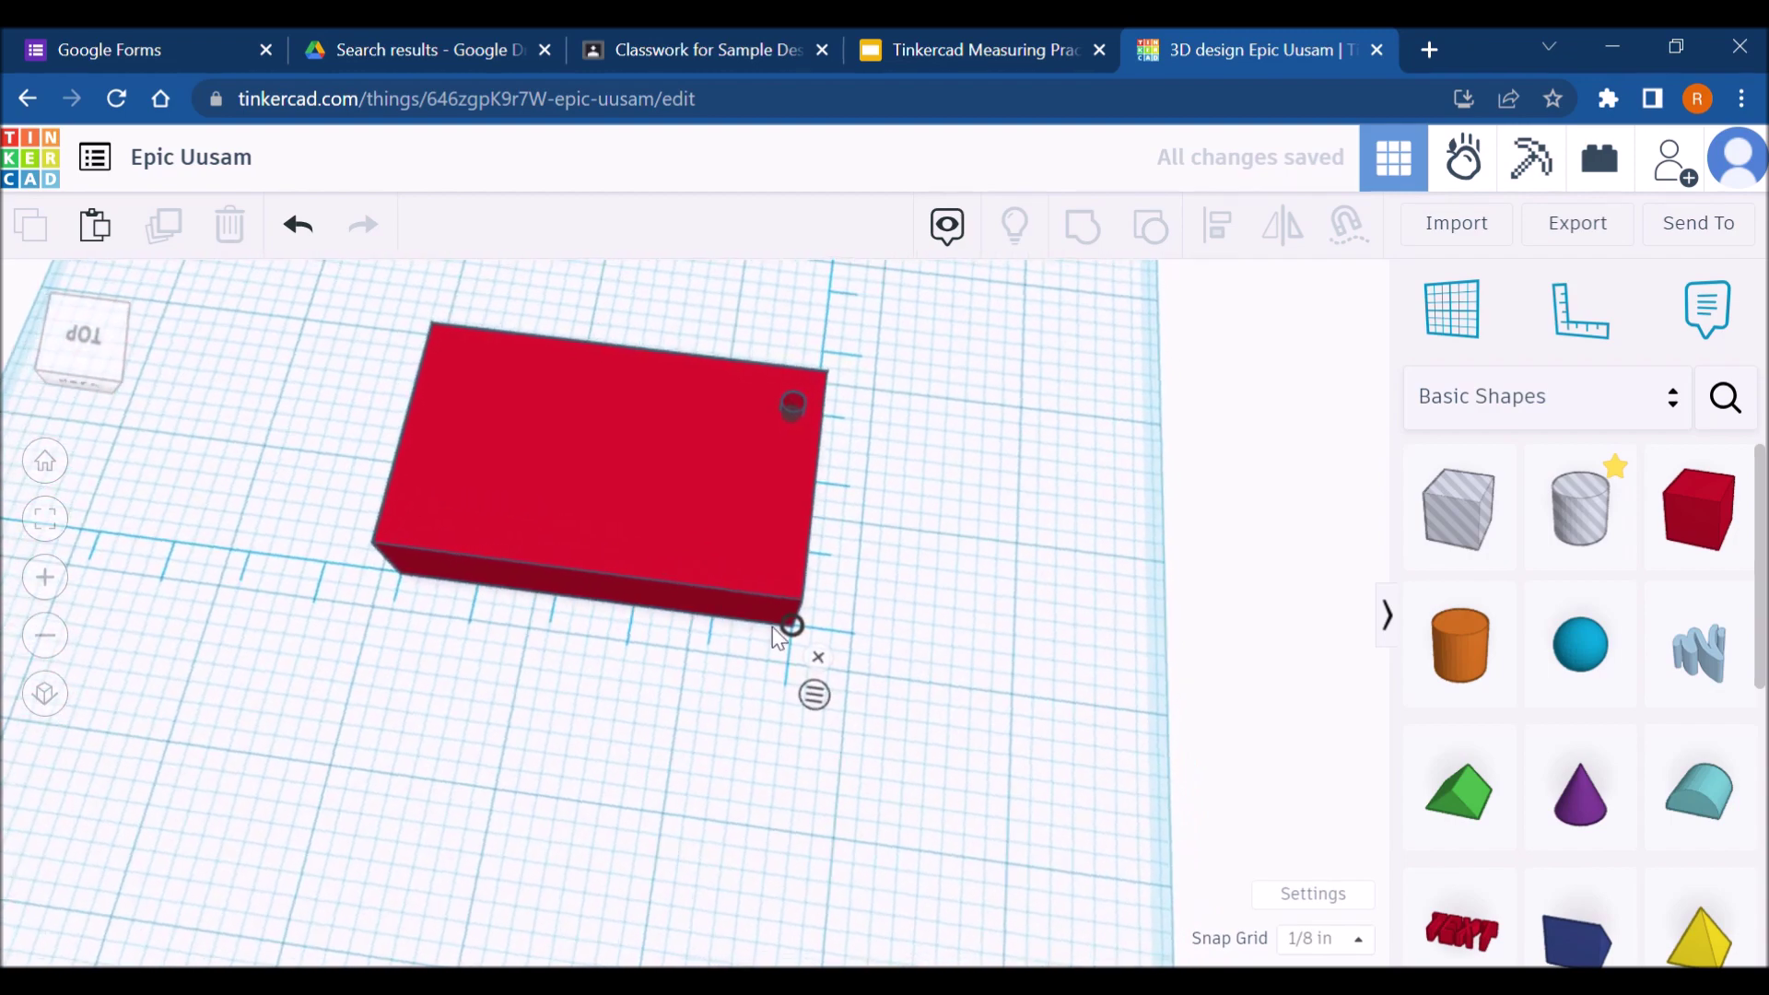
pyautogui.click(787, 573)
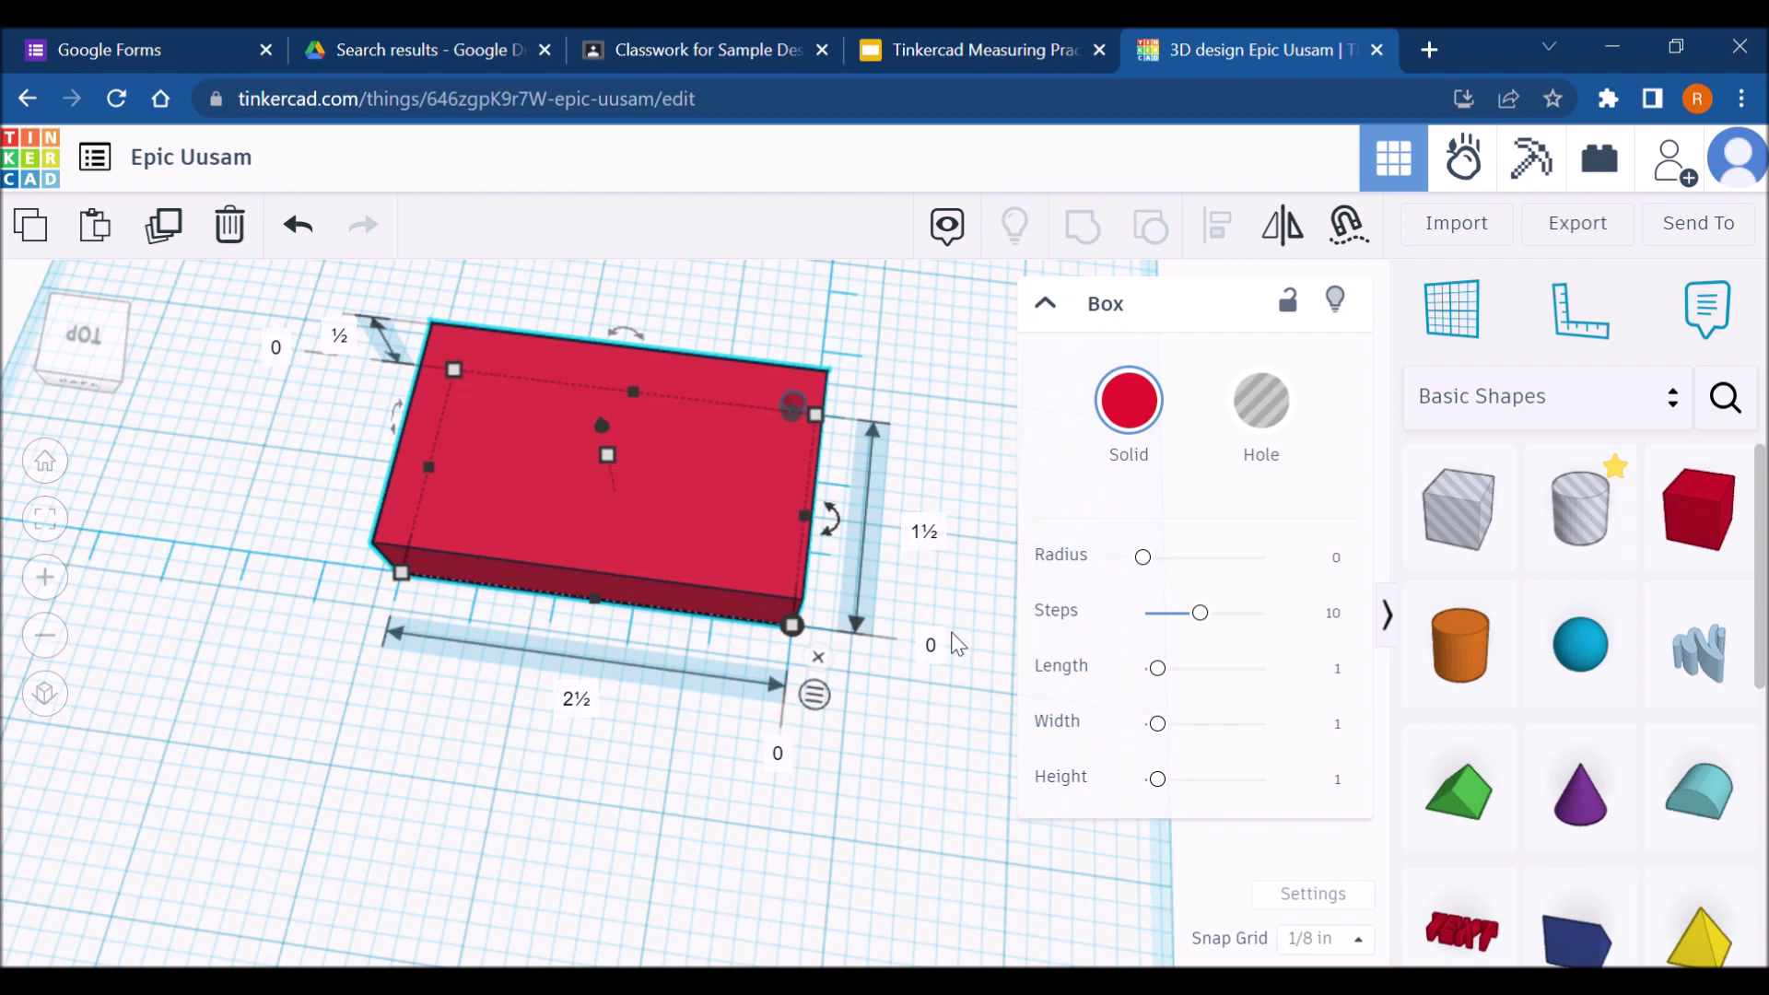
pyautogui.click(783, 276)
# Step: Nudge the small cylinder hole down to the box's other corner and compare with the slides
pyautogui.click(793, 405)
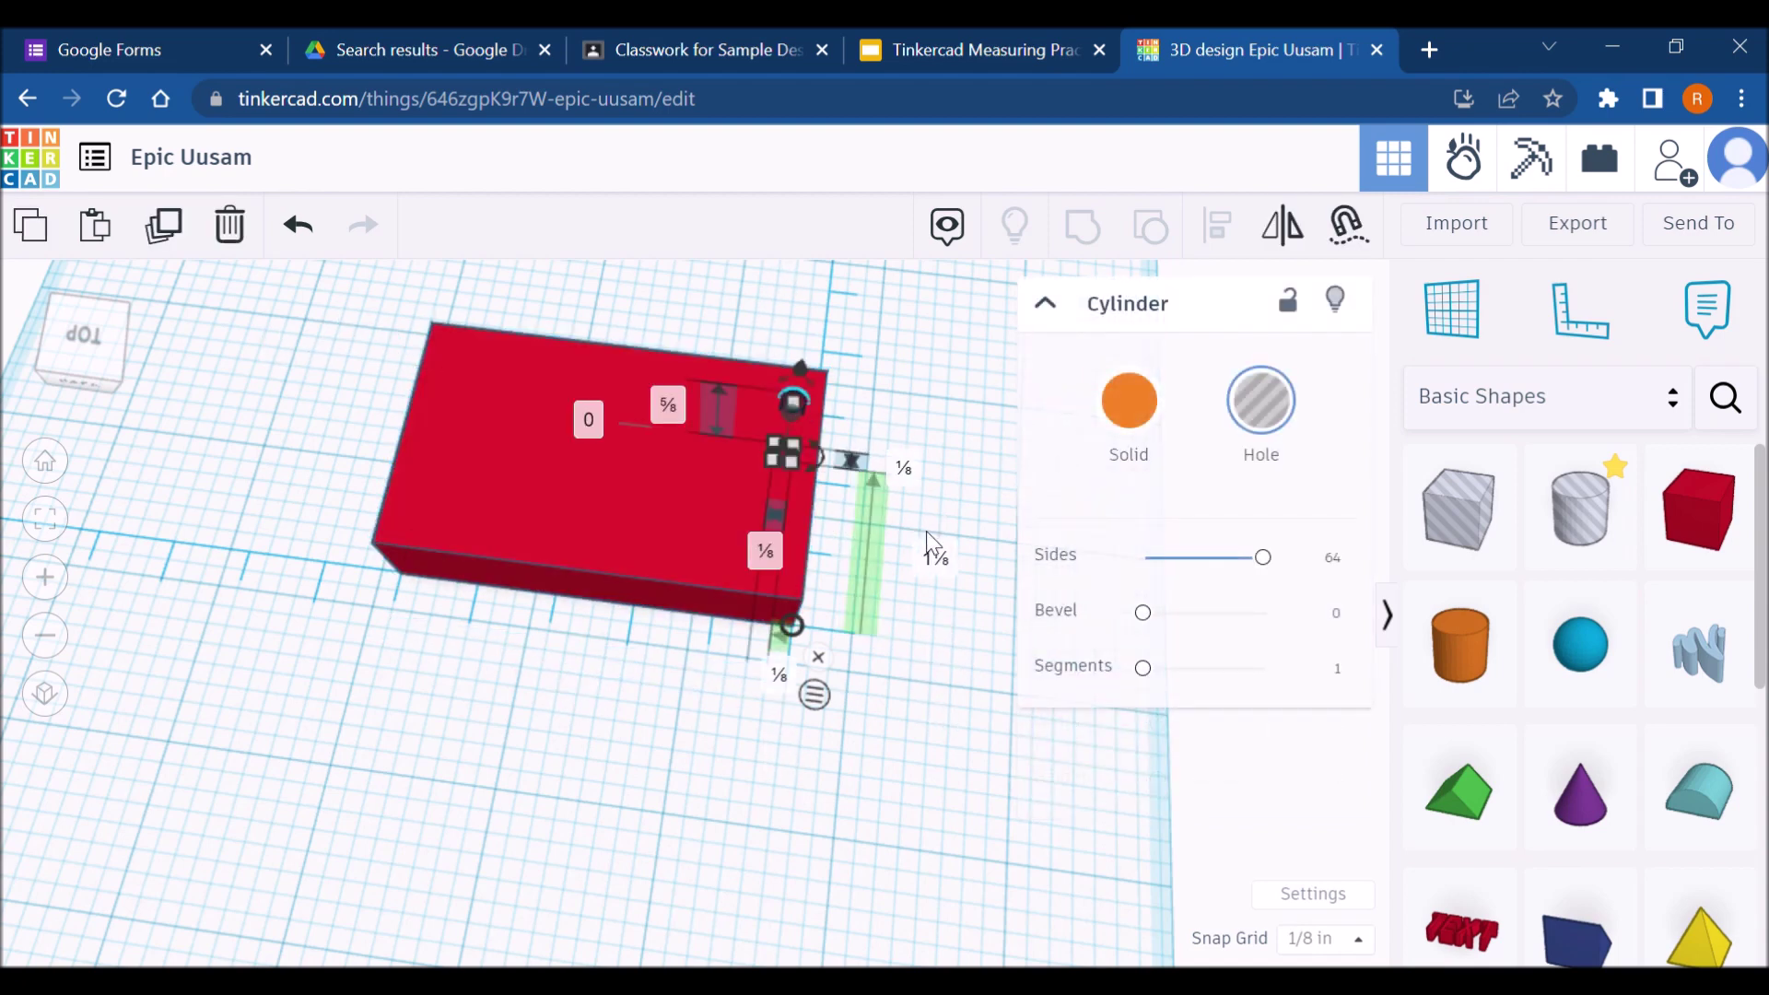
pyautogui.press('Down')
pyautogui.press('Down')
pyautogui.press('Down')
pyautogui.press('Down')
pyautogui.press('Down')
pyautogui.press('Down')
pyautogui.press('Down')
pyautogui.press('Down')
pyautogui.press('Down')
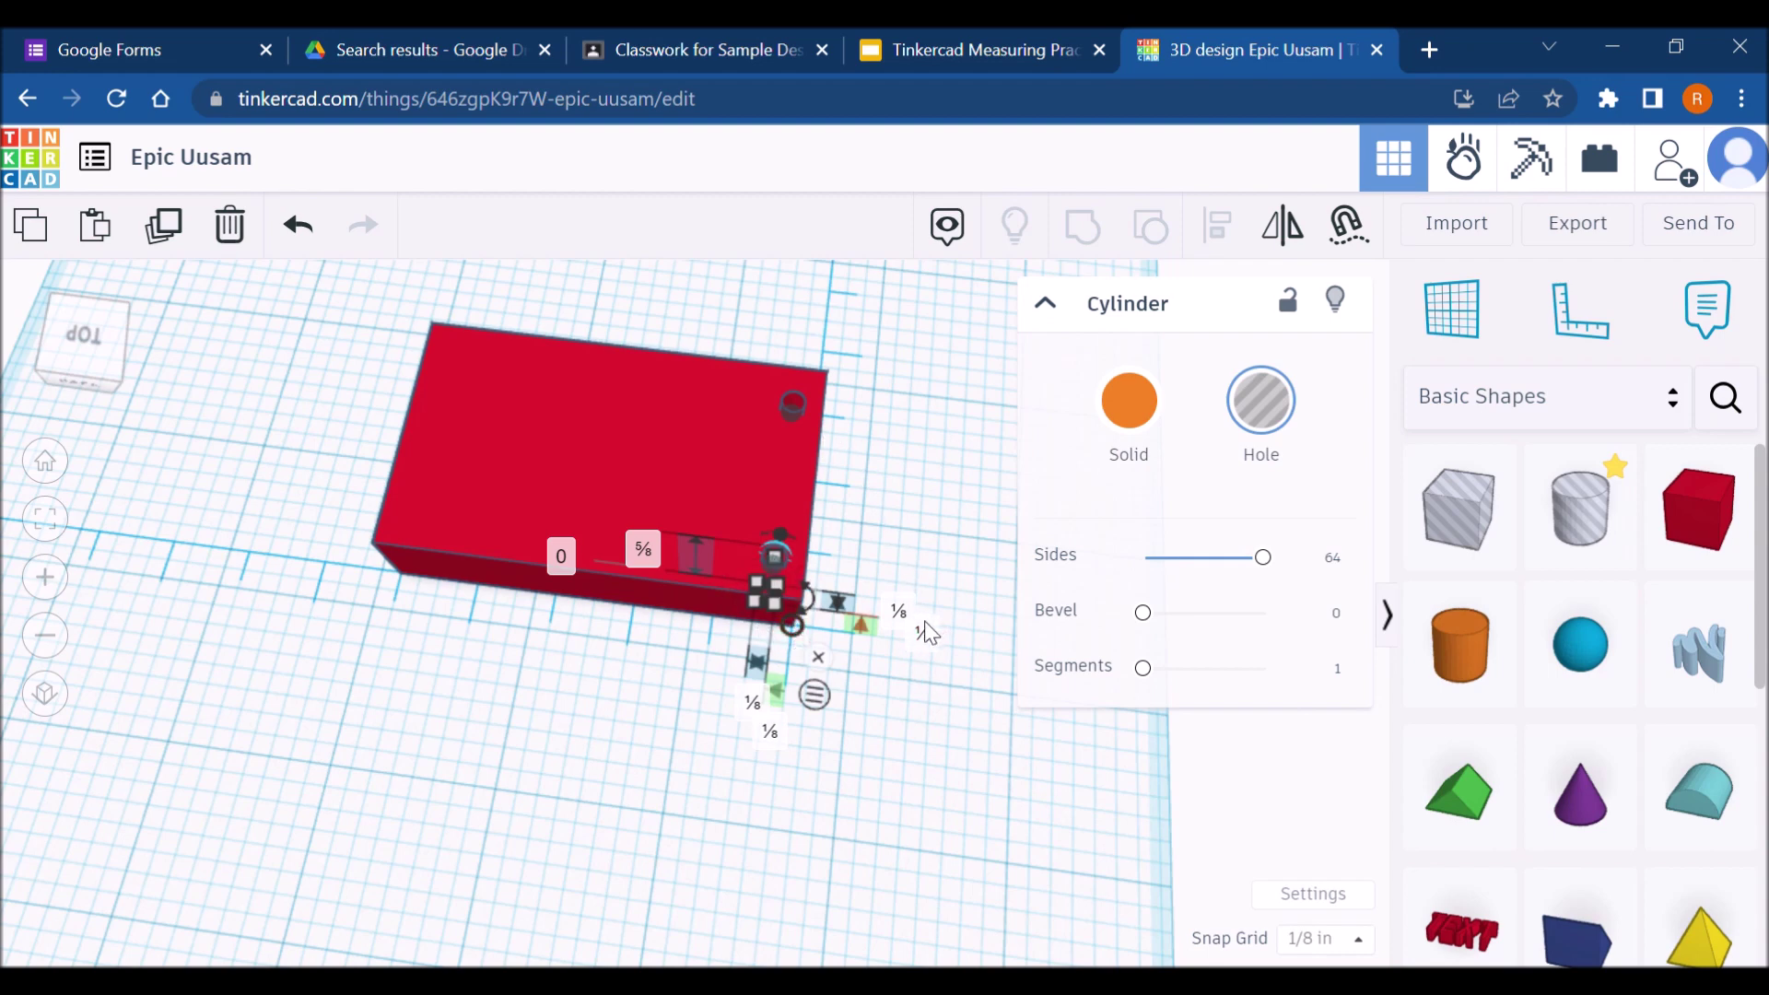
pyautogui.click(923, 734)
pyautogui.moveTo(958, 626); pyautogui.dragTo(395, 620, button='right')
pyautogui.click(869, 28)
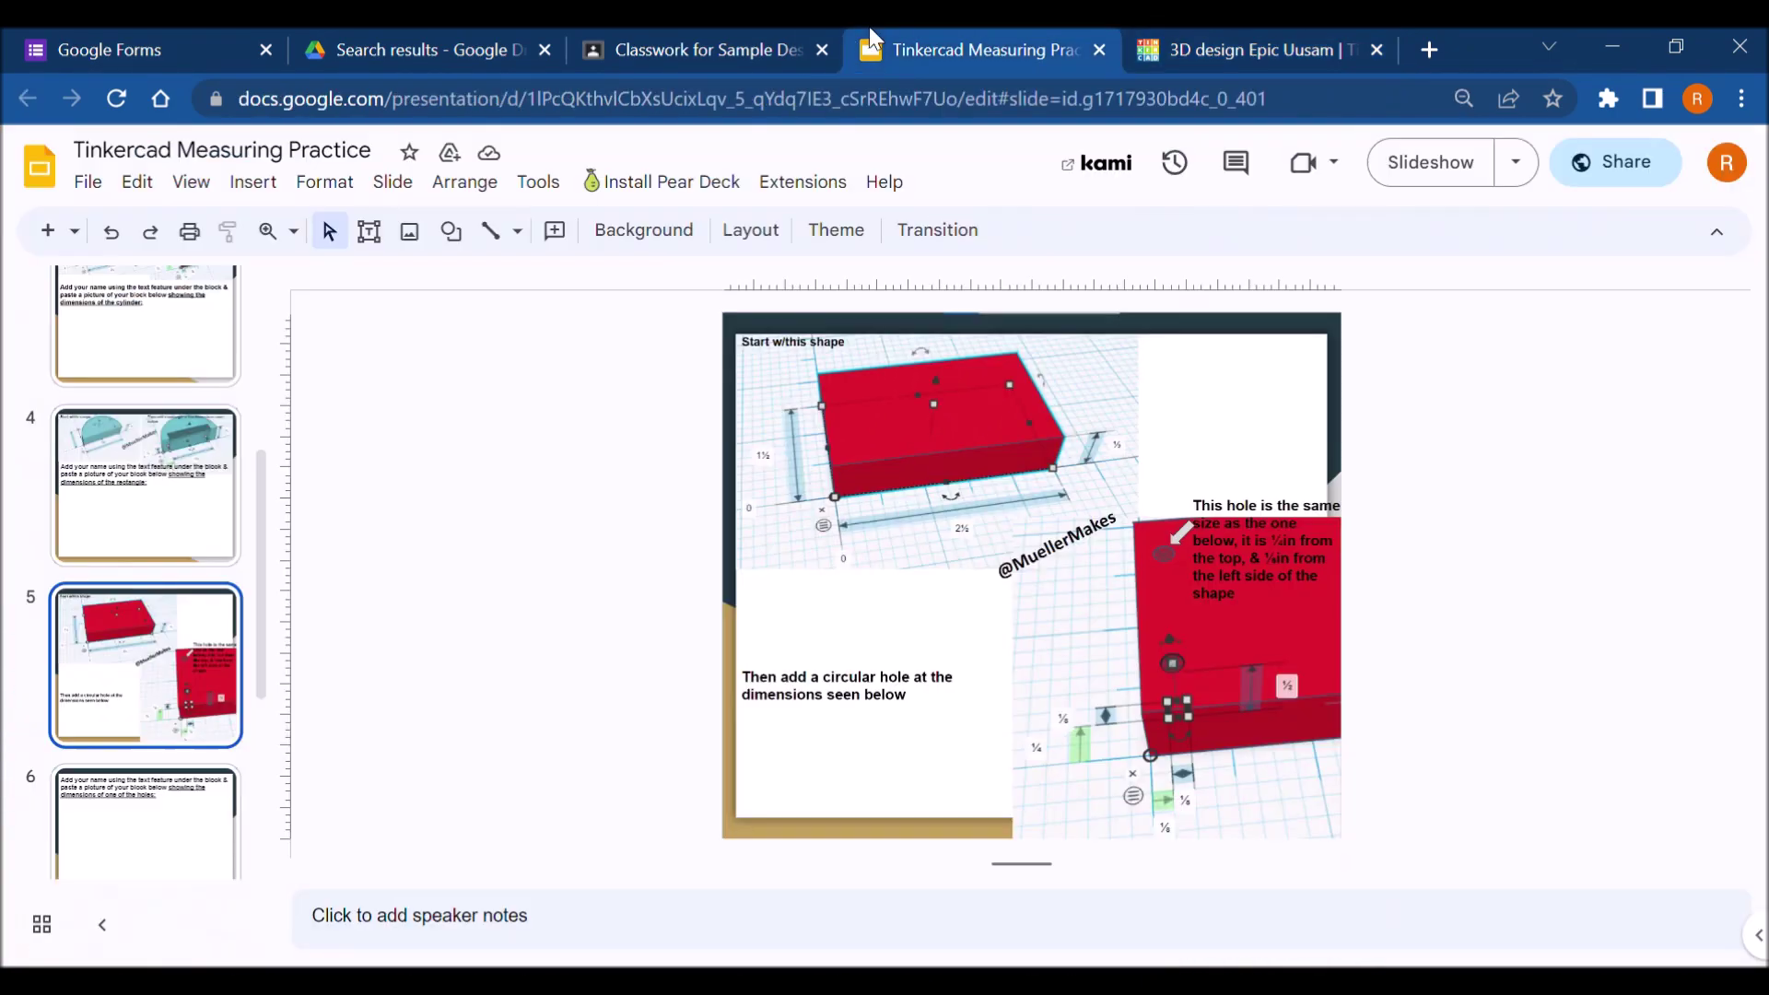
pyautogui.click(1165, 41)
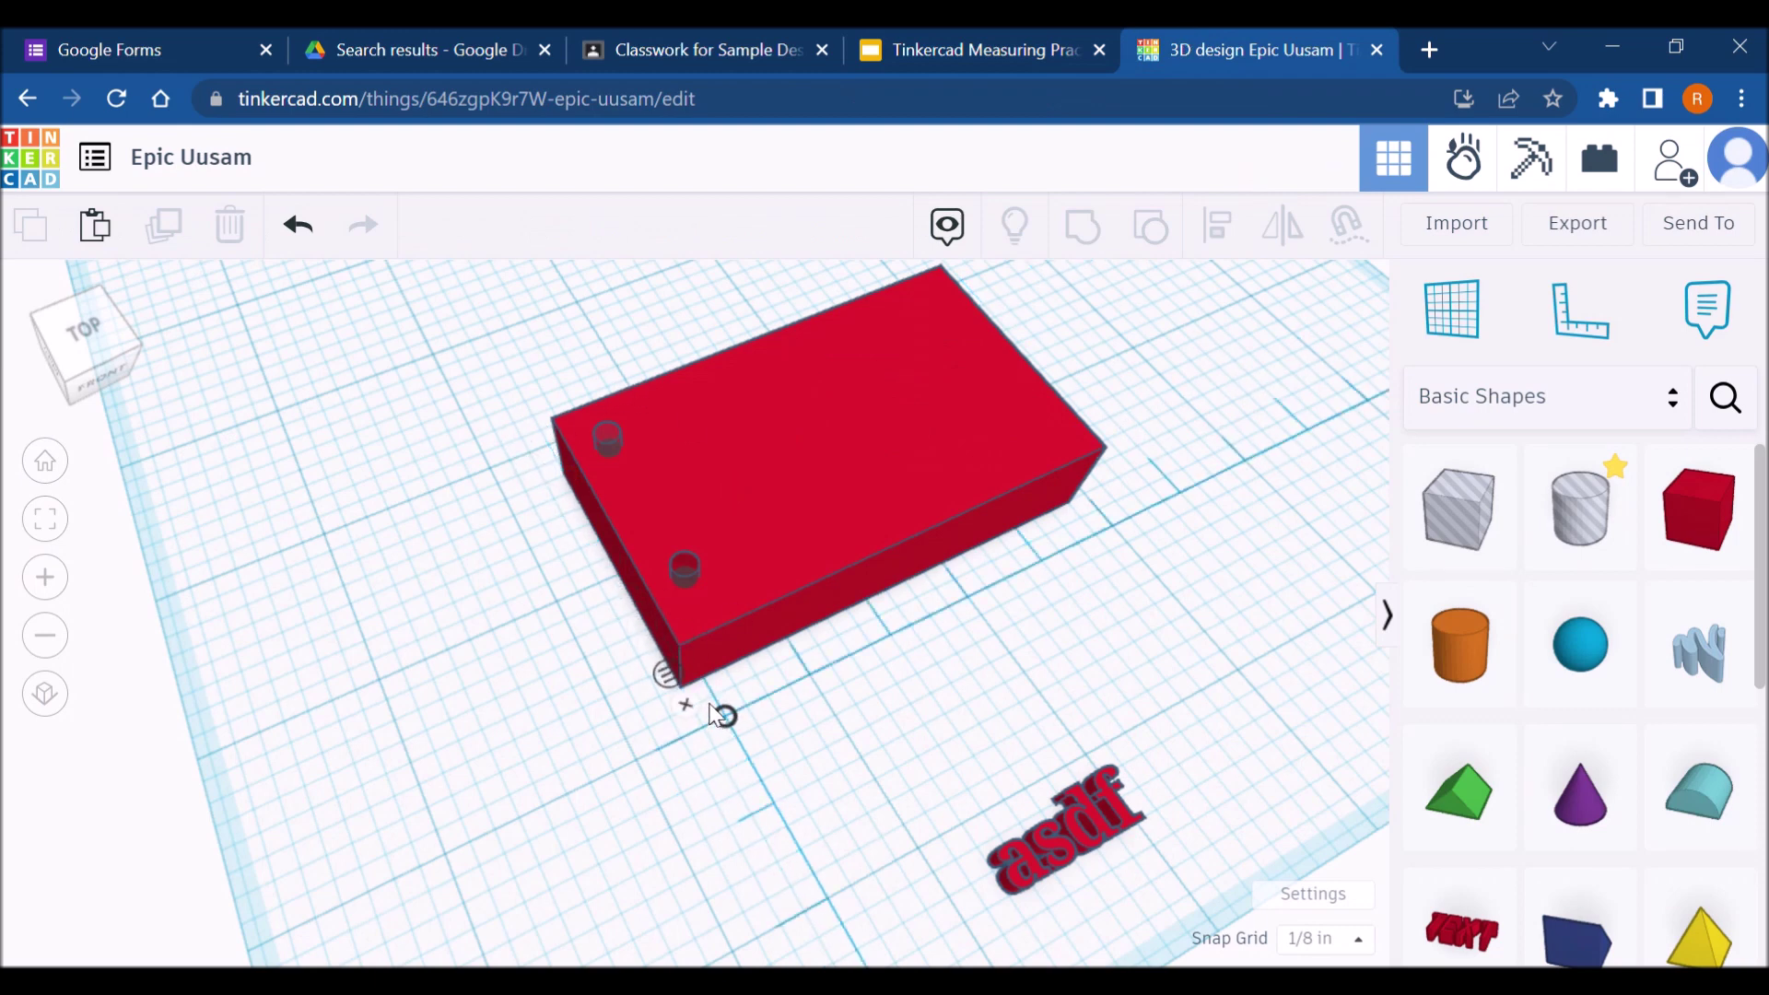
# Step: Place the ruler on the box's front corner to read the hole's ⅛ and ¼ offsets
pyautogui.click(680, 686)
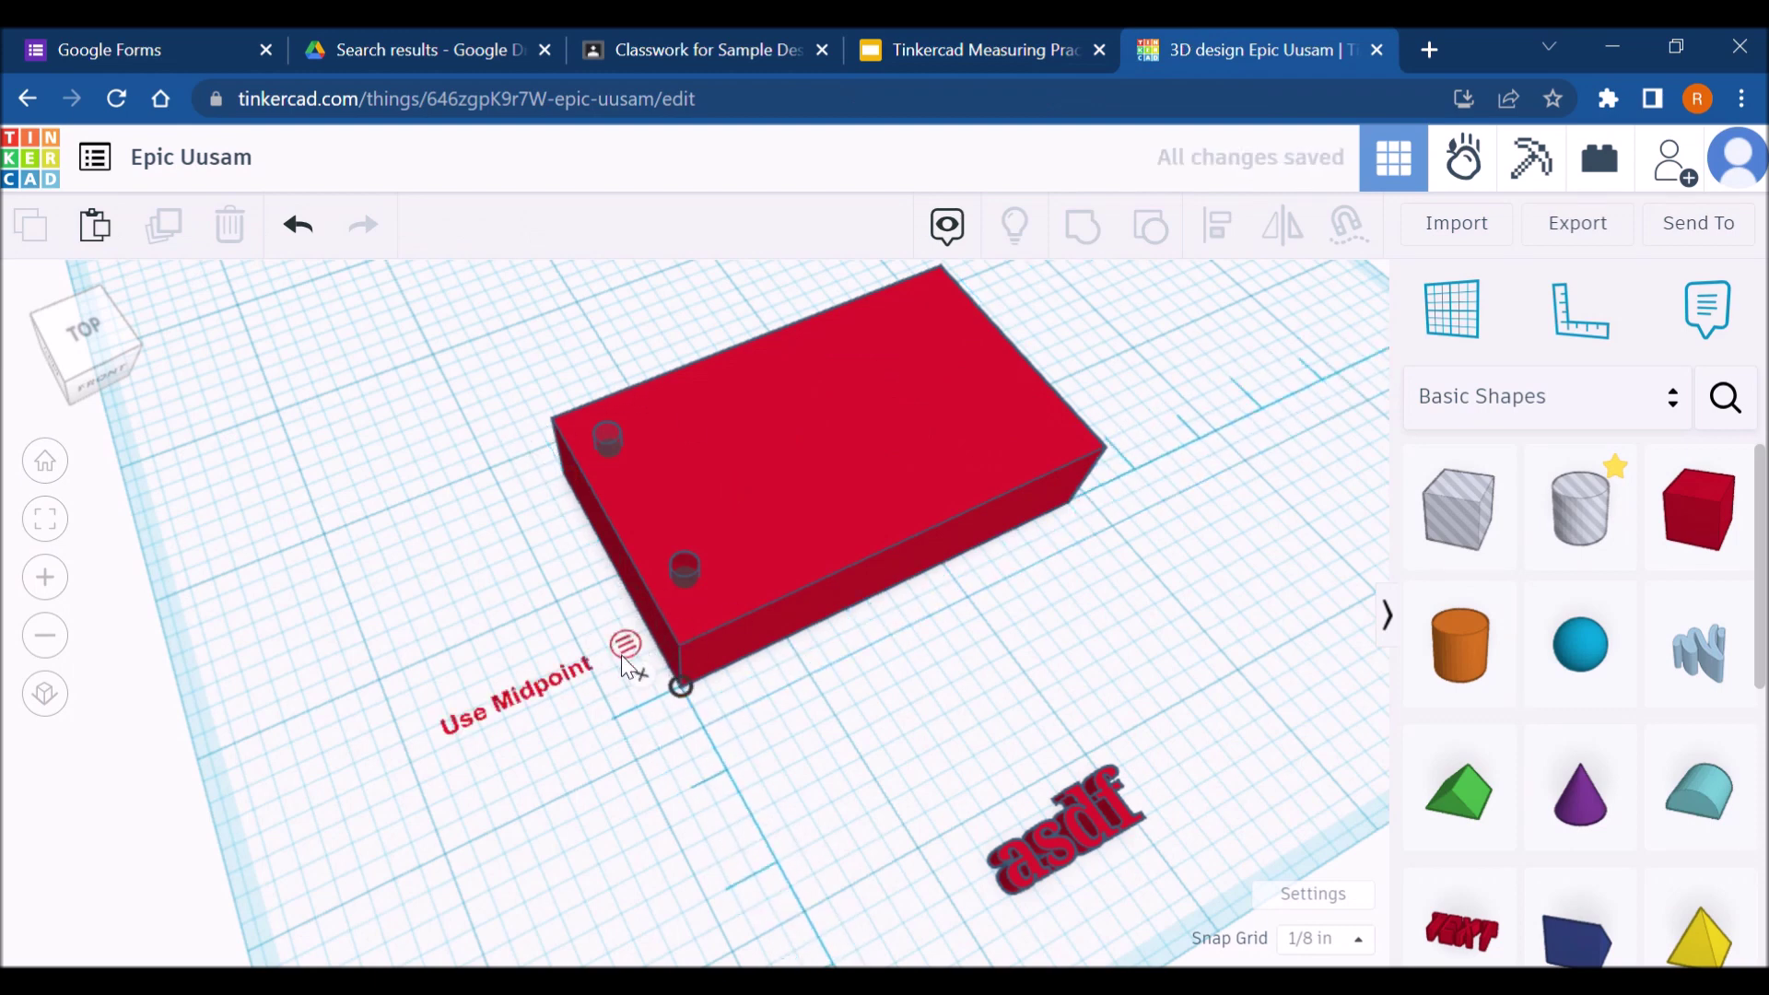
pyautogui.click(689, 564)
pyautogui.moveTo(1020, 861); pyautogui.dragTo(822, 698)
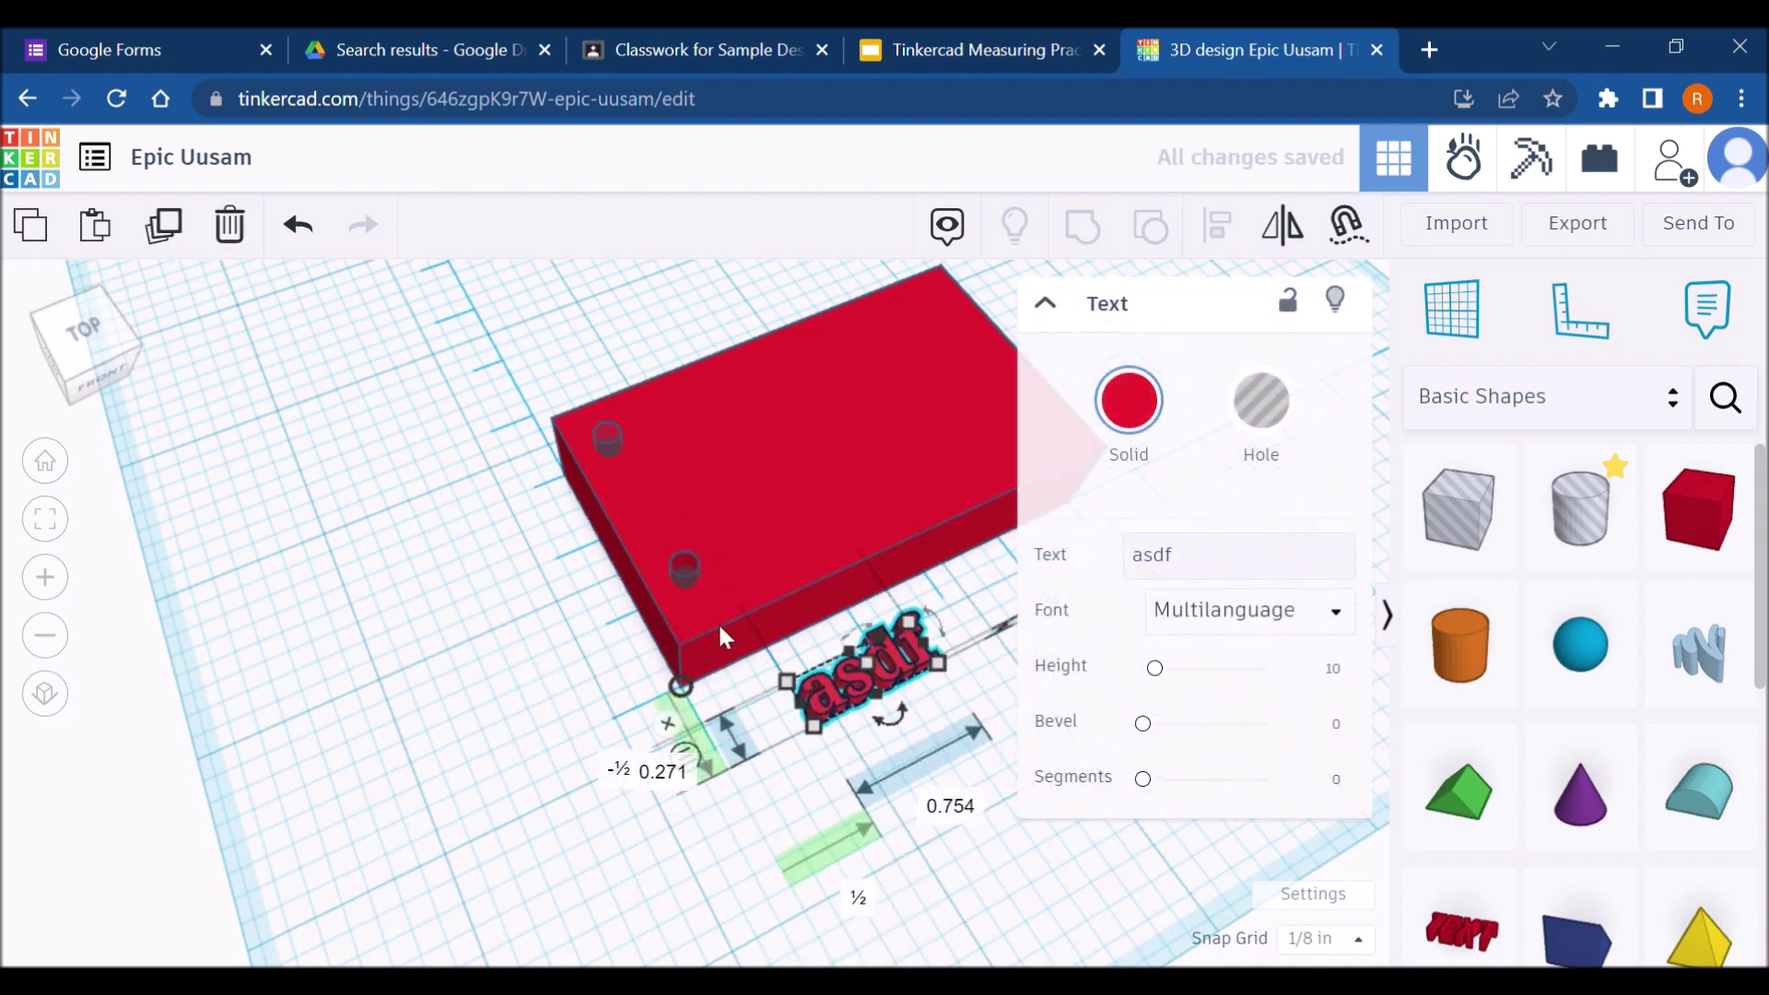
pyautogui.click(693, 564)
pyautogui.click(685, 566)
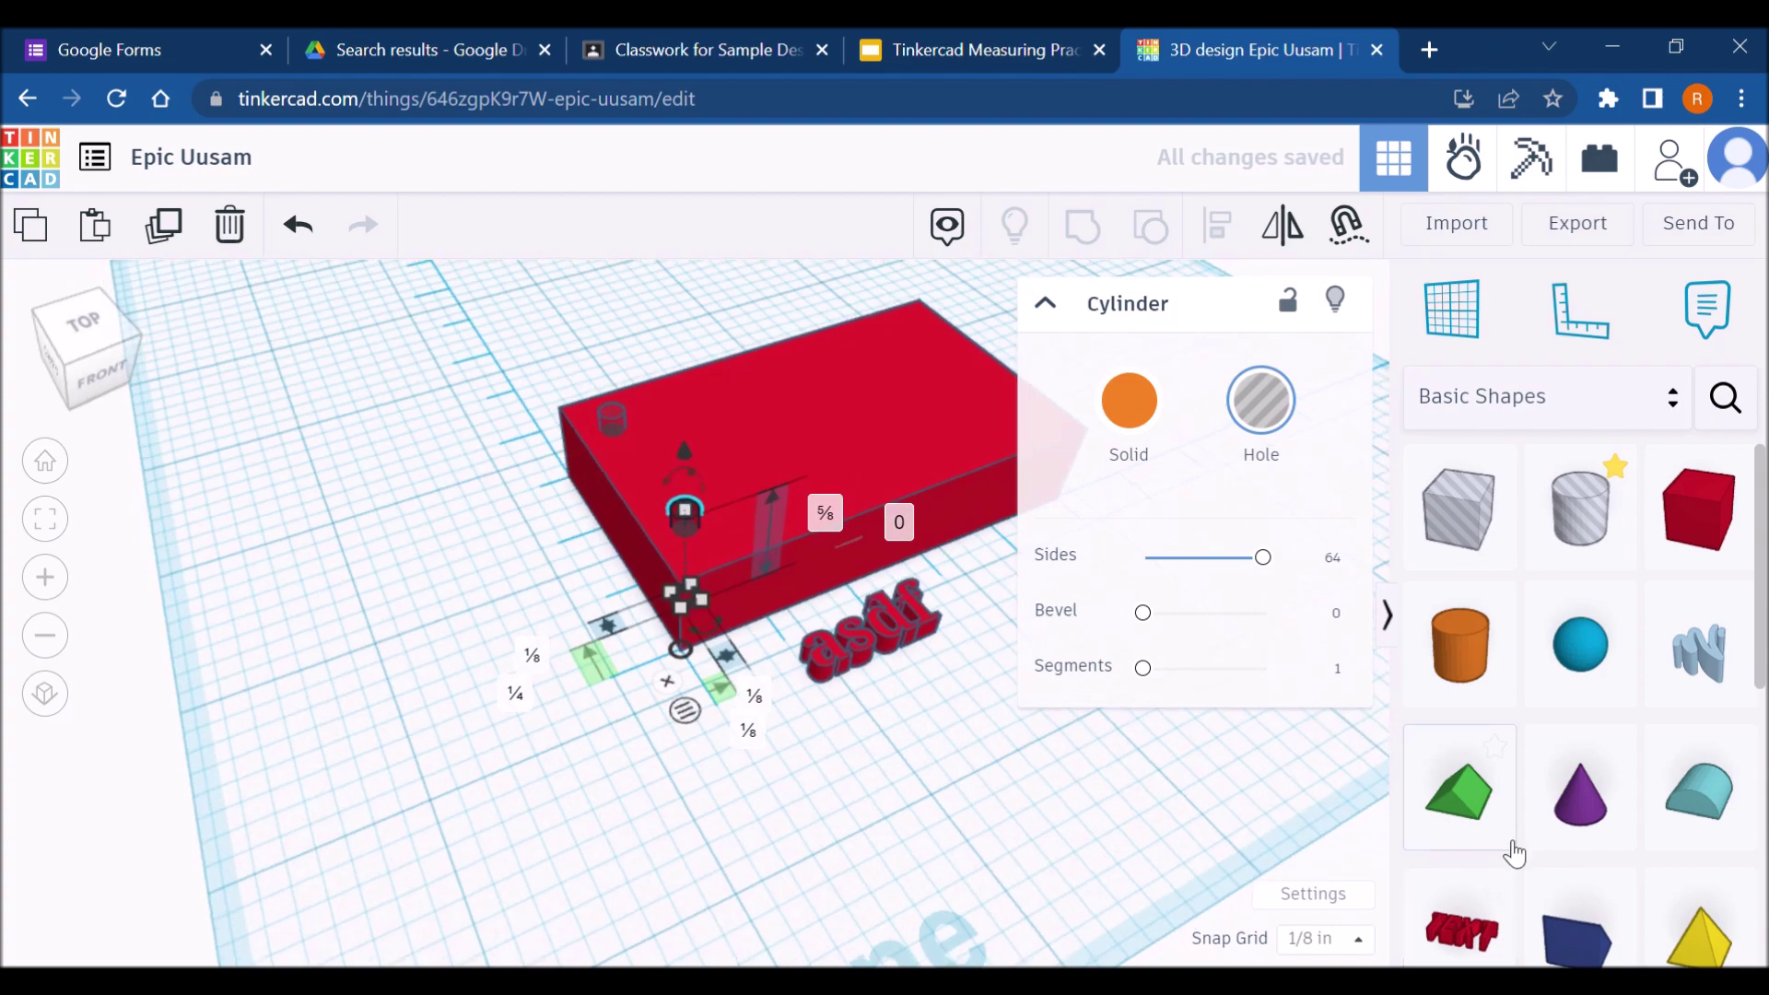
pyautogui.click(1047, 37)
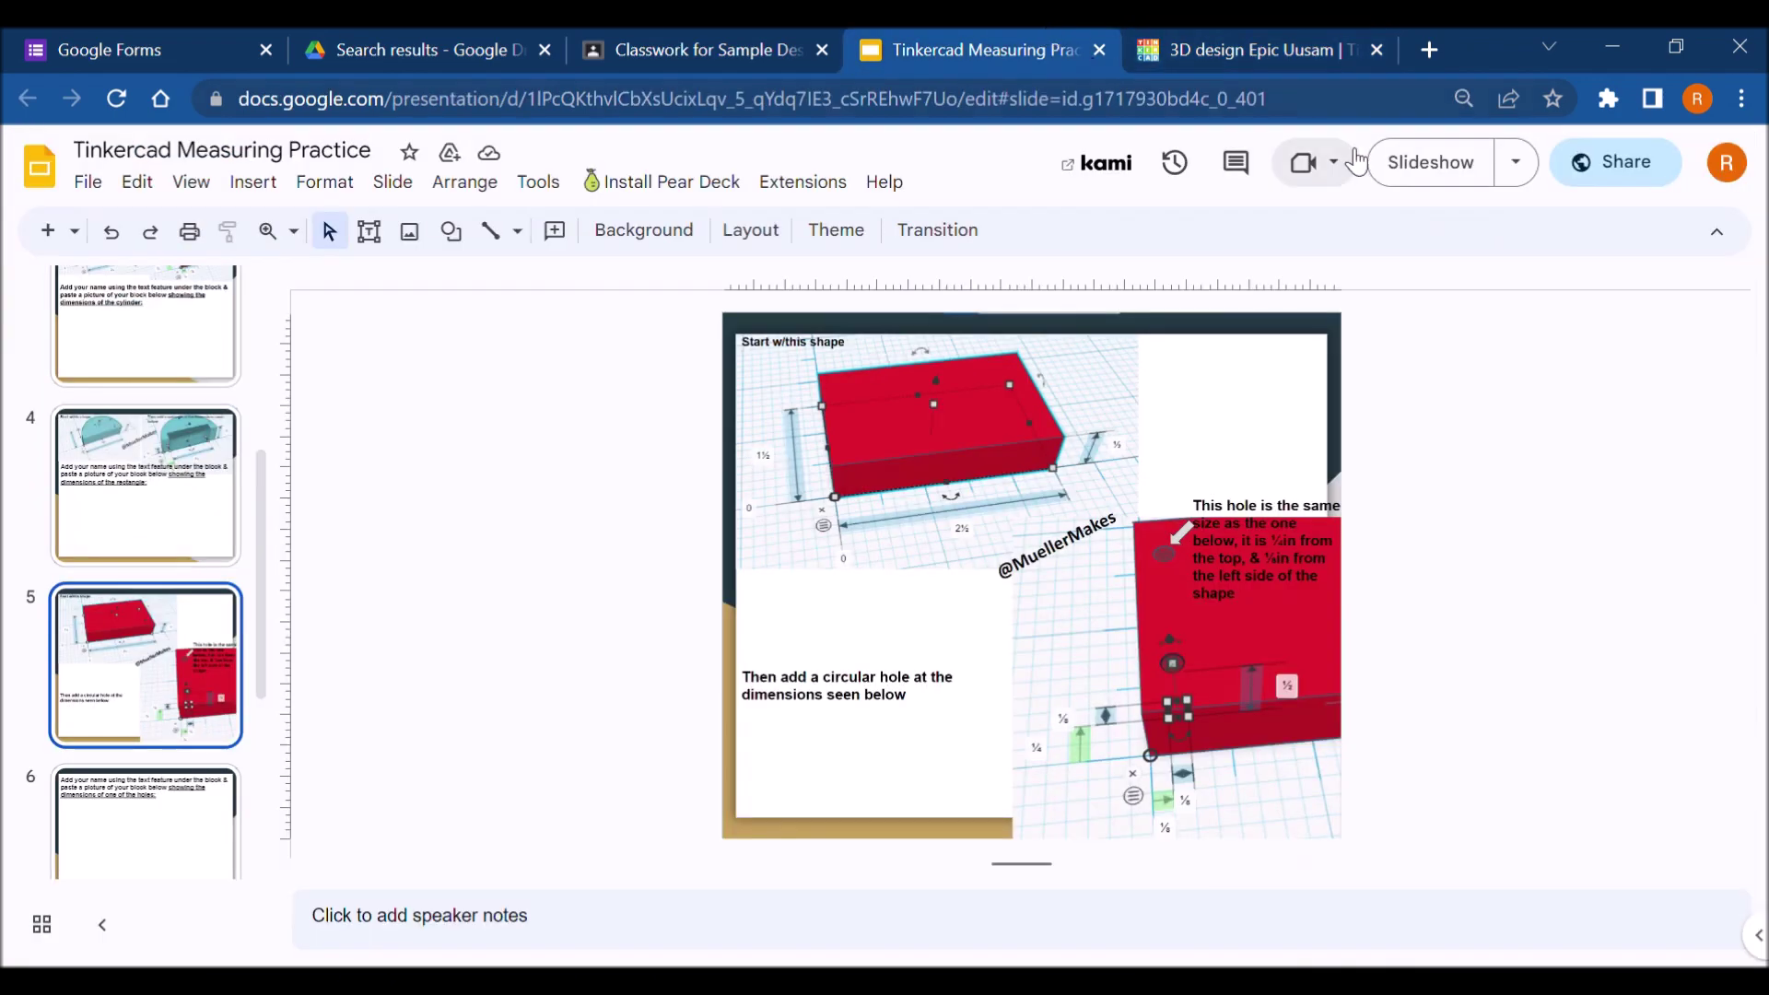
# Step: After viewing slide 7, delete both small cylinder holes on top of the red box
pyautogui.press('Down')
pyautogui.press('Down')
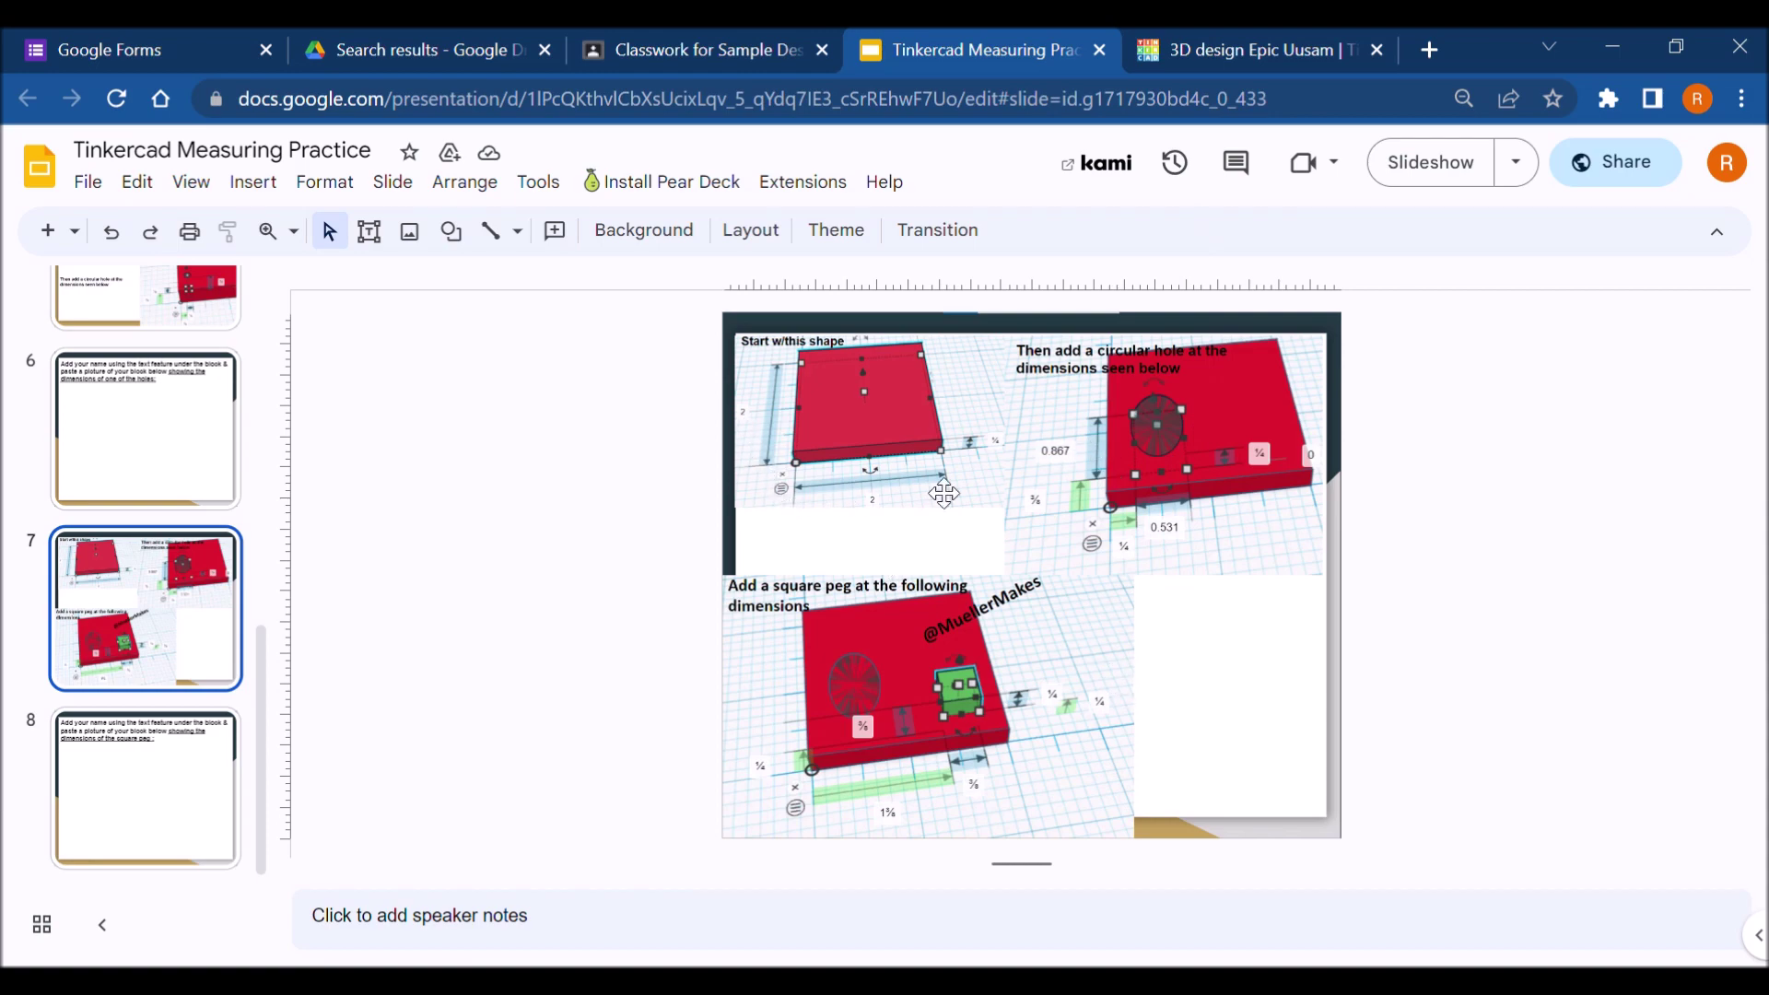
pyautogui.click(1224, 48)
pyautogui.click(827, 787)
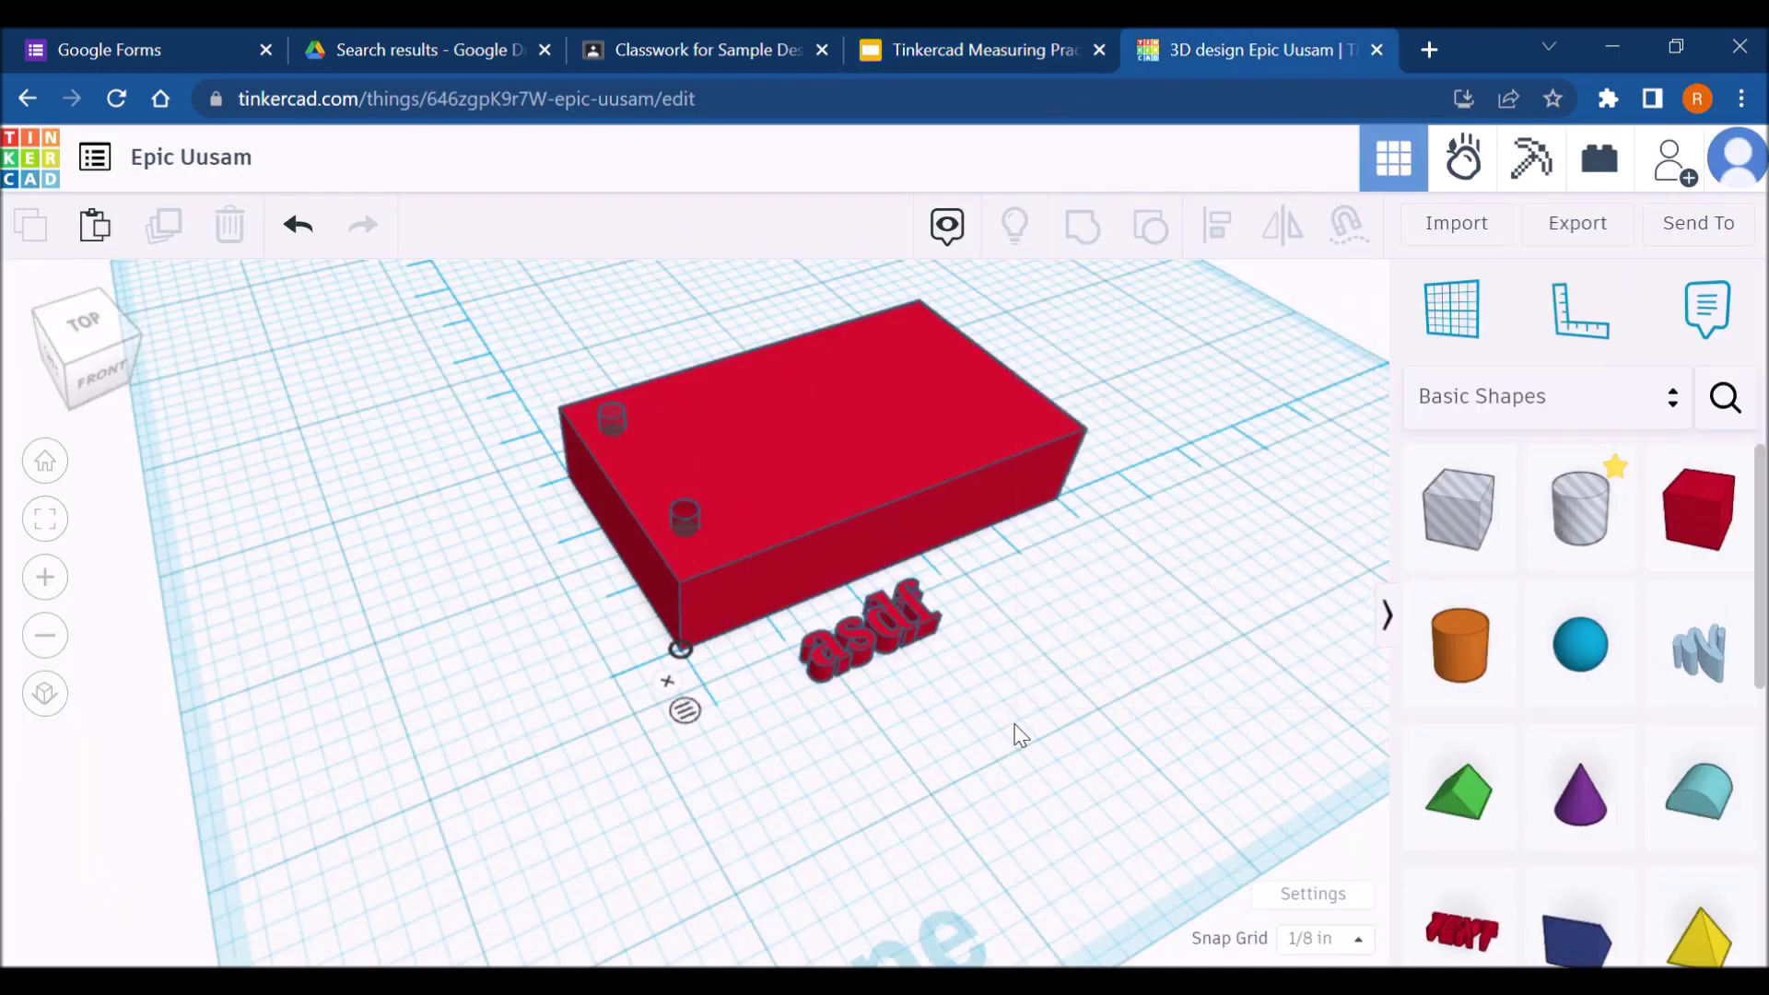
pyautogui.moveTo(1015, 731); pyautogui.dragTo(686, 405, button='right')
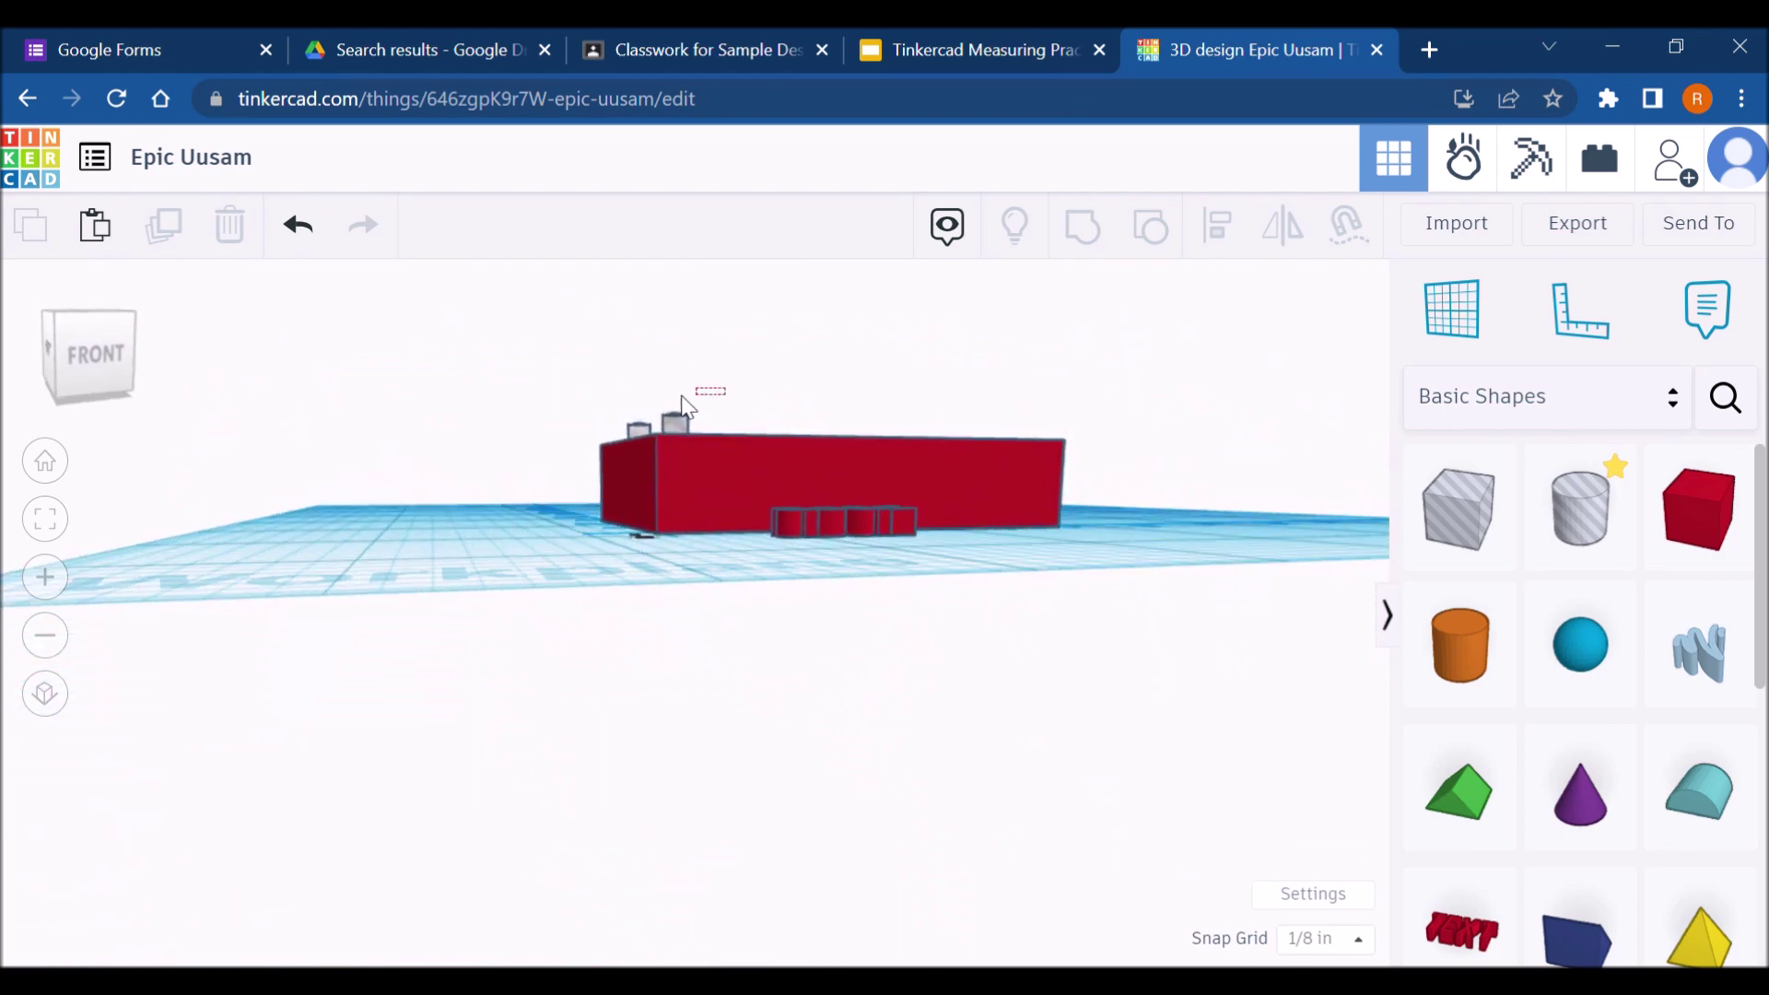
pyautogui.click(626, 419)
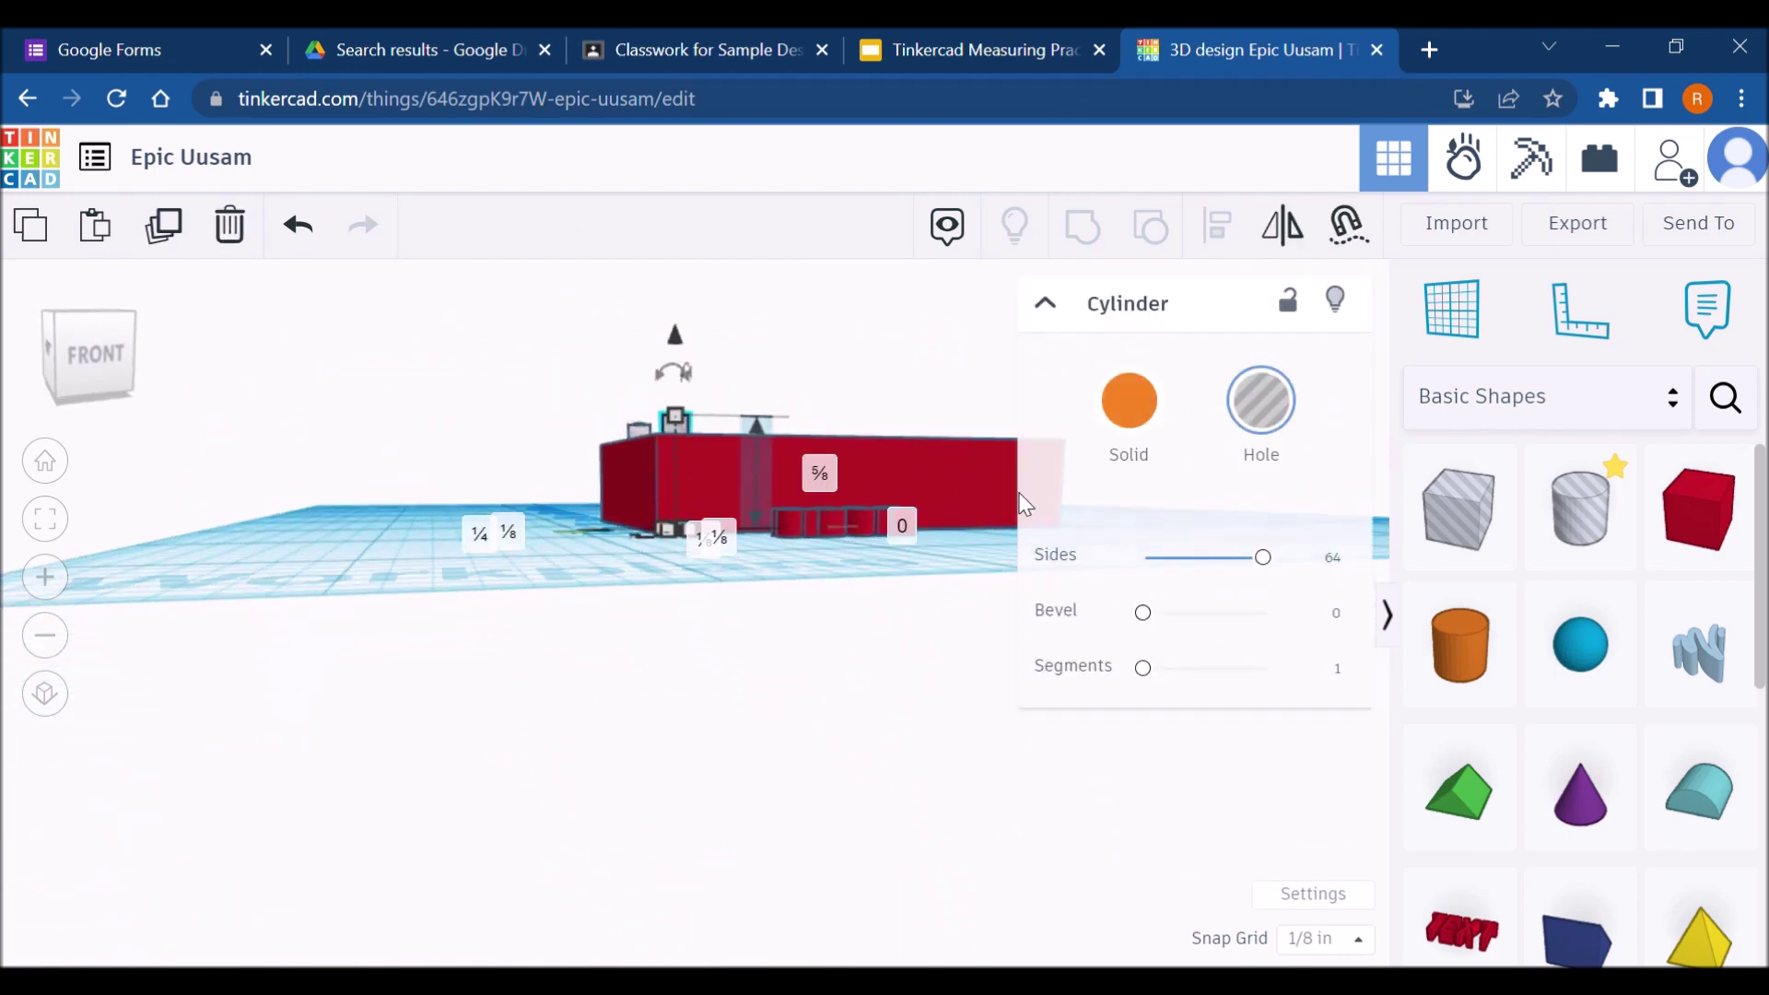
pyautogui.press('Delete')
pyautogui.click(634, 427)
pyautogui.press('Delete')
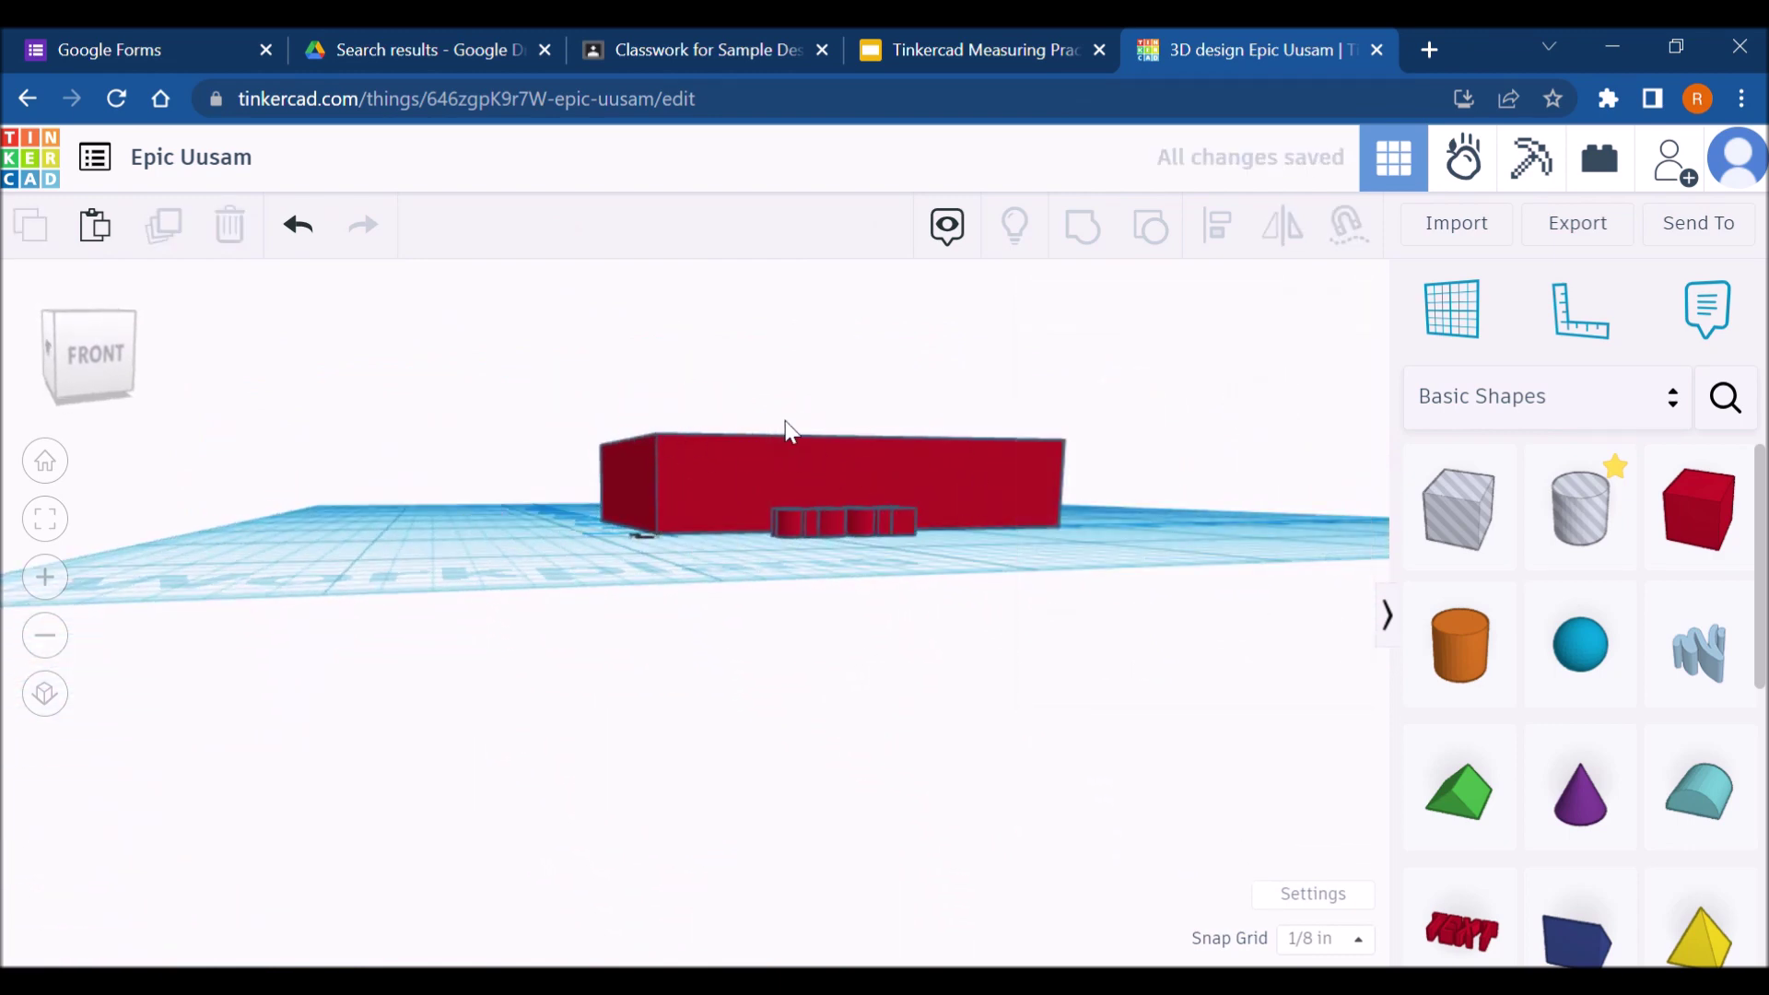
pyautogui.moveTo(782, 426); pyautogui.dragTo(855, 499, button='right')
# Step: Shorten the red box to 2 in long and 0.25 in tall
pyautogui.click(866, 498)
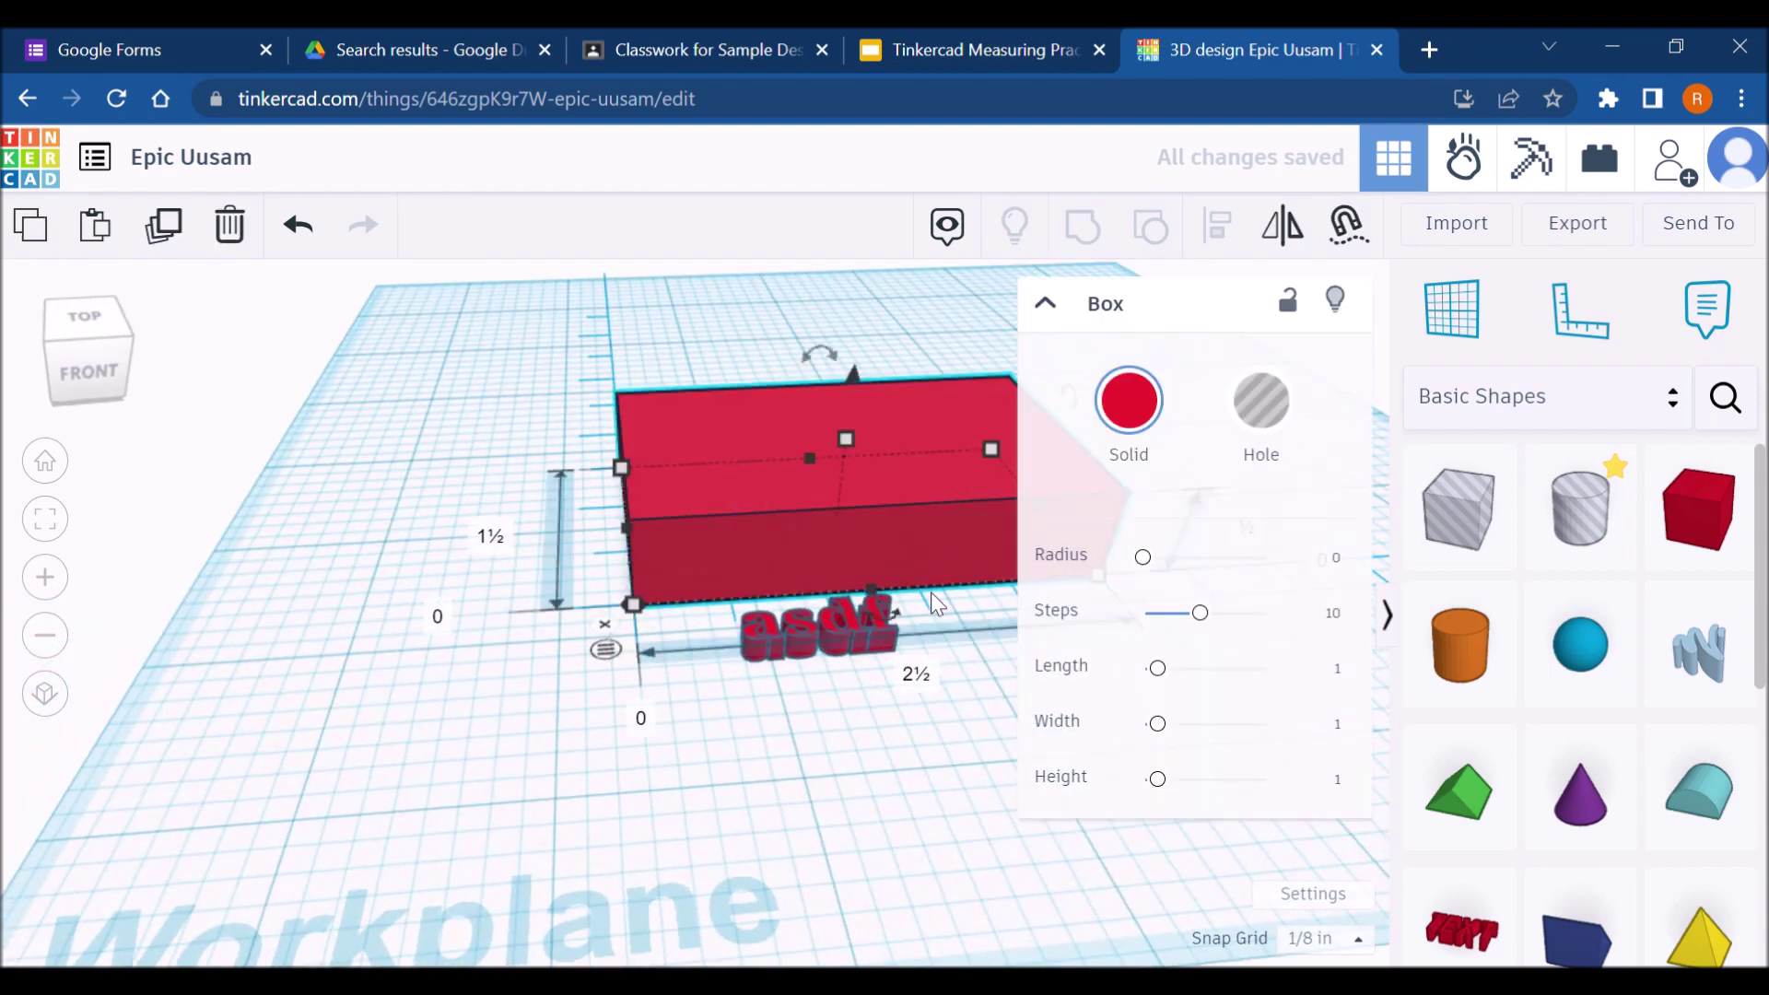
pyautogui.click(915, 678)
pyautogui.write('2')
pyautogui.press('Return')
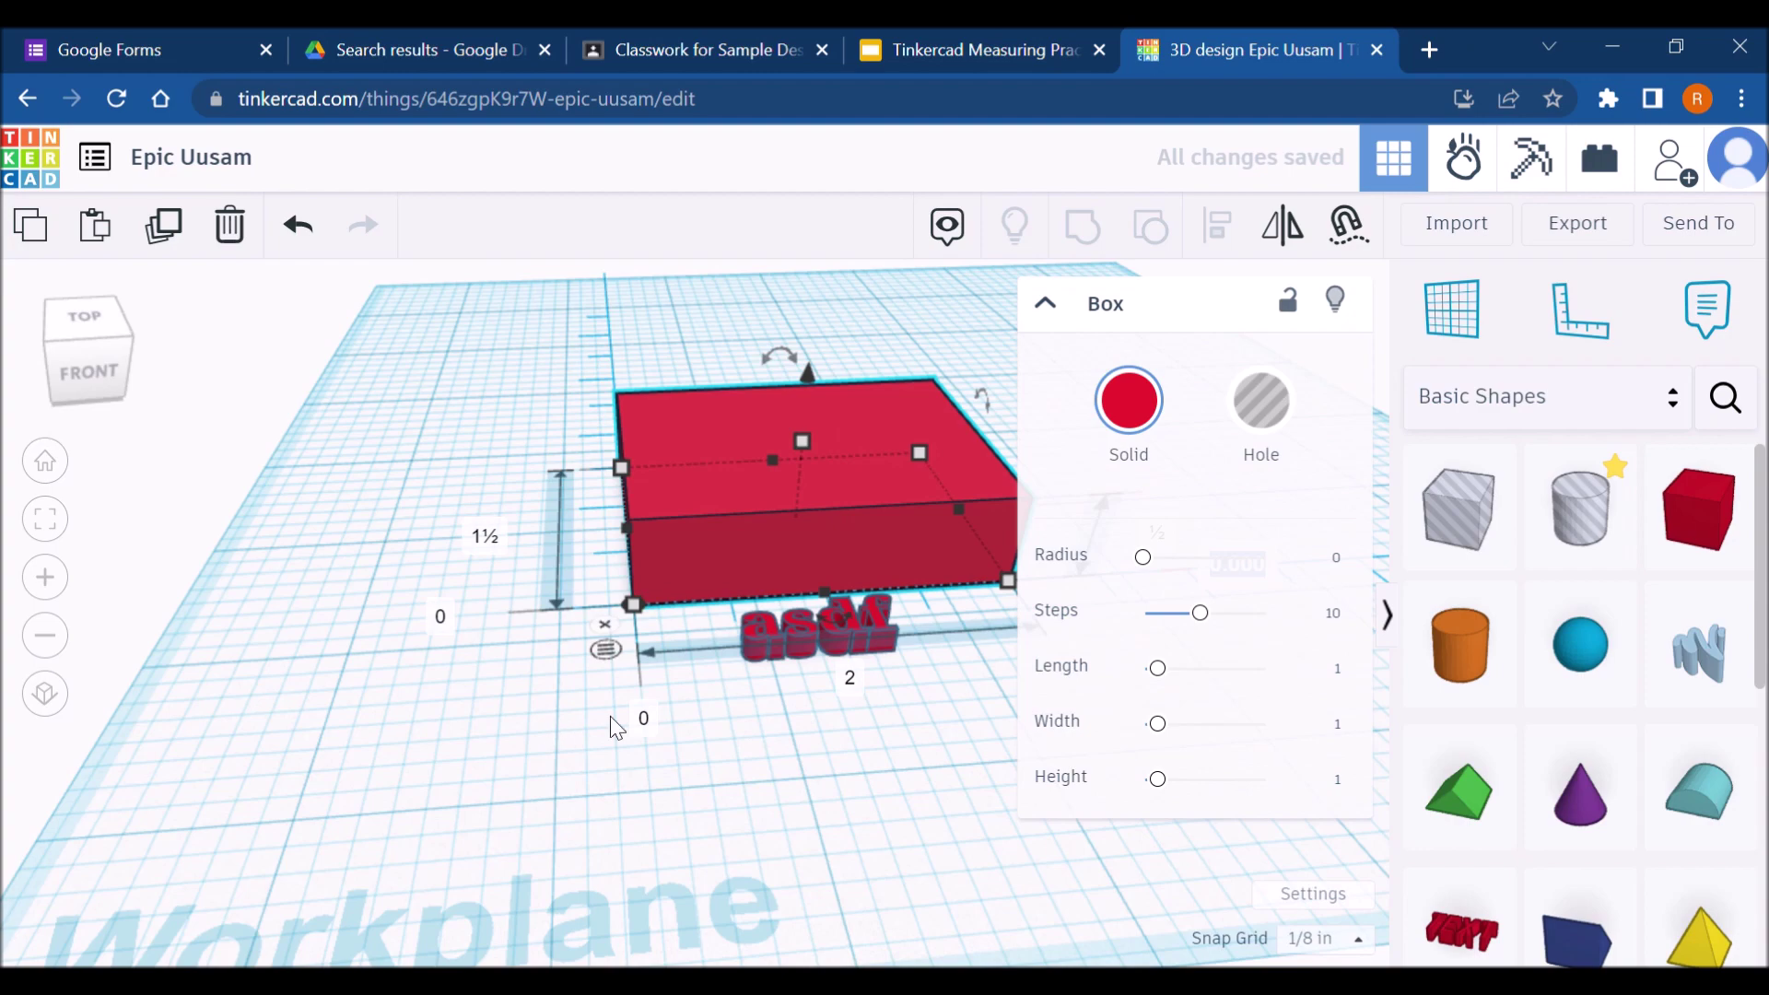
pyautogui.moveTo(780, 778); pyautogui.dragTo(462, 801, button='middle')
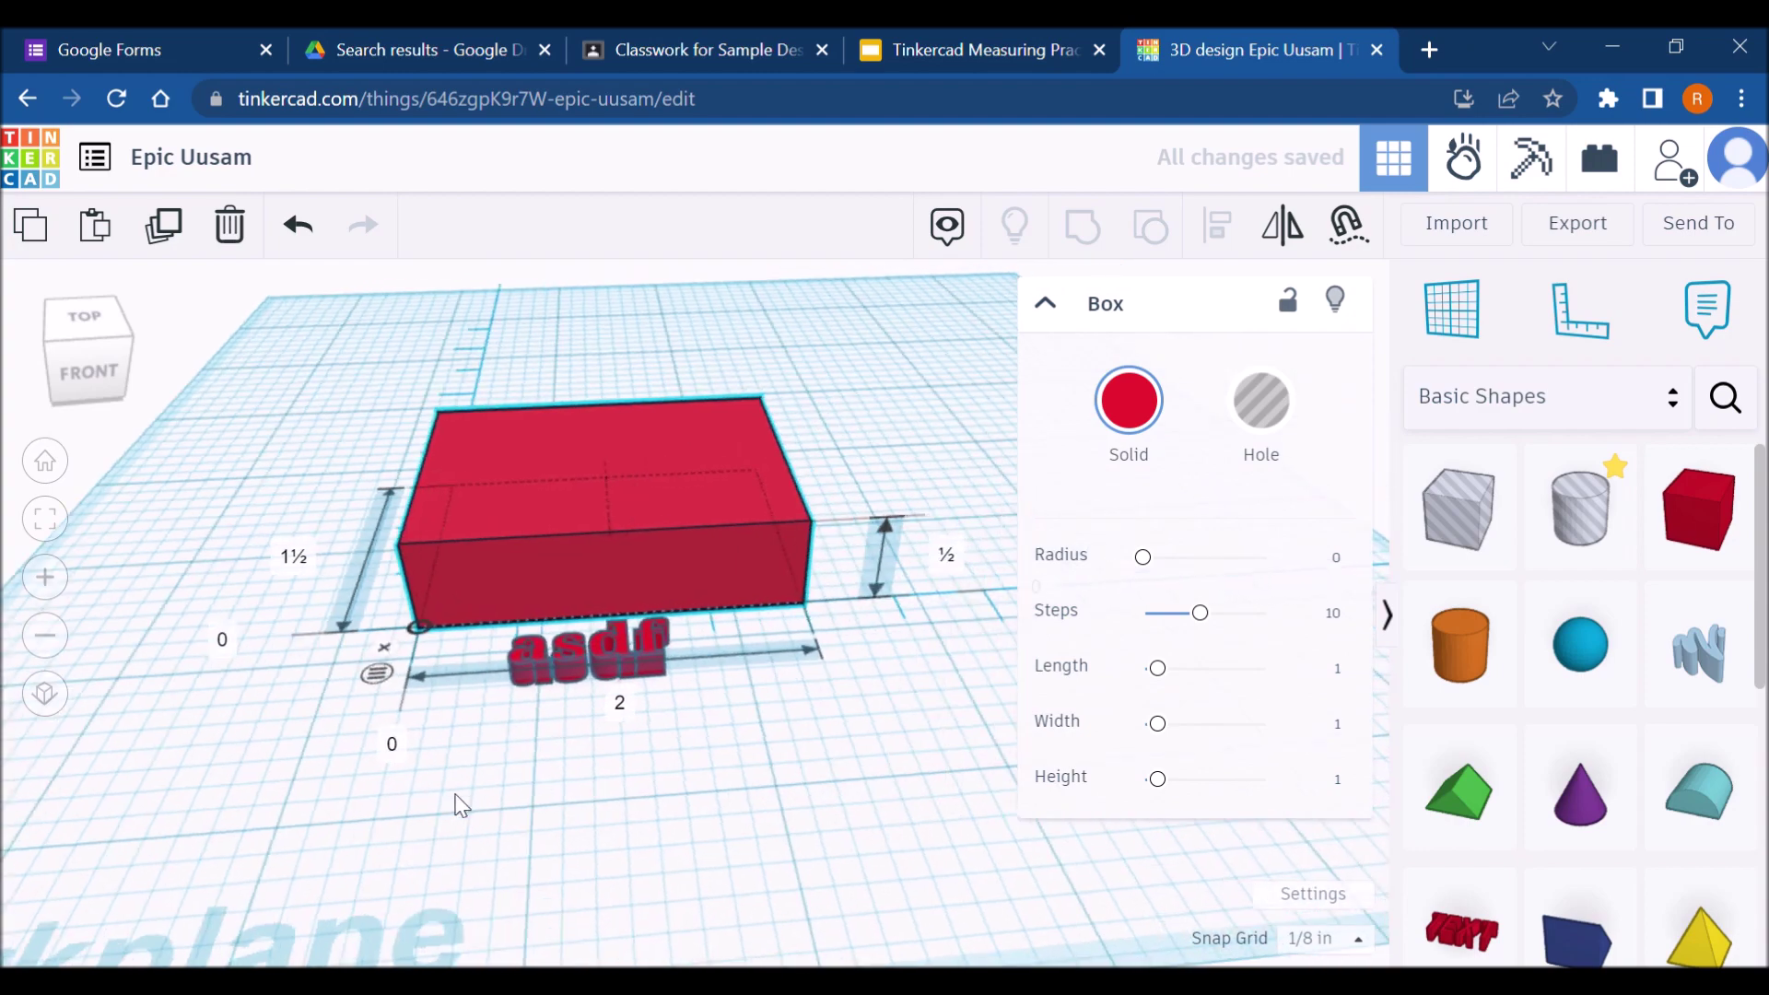
pyautogui.click(969, 559)
pyautogui.press('BackSpace')
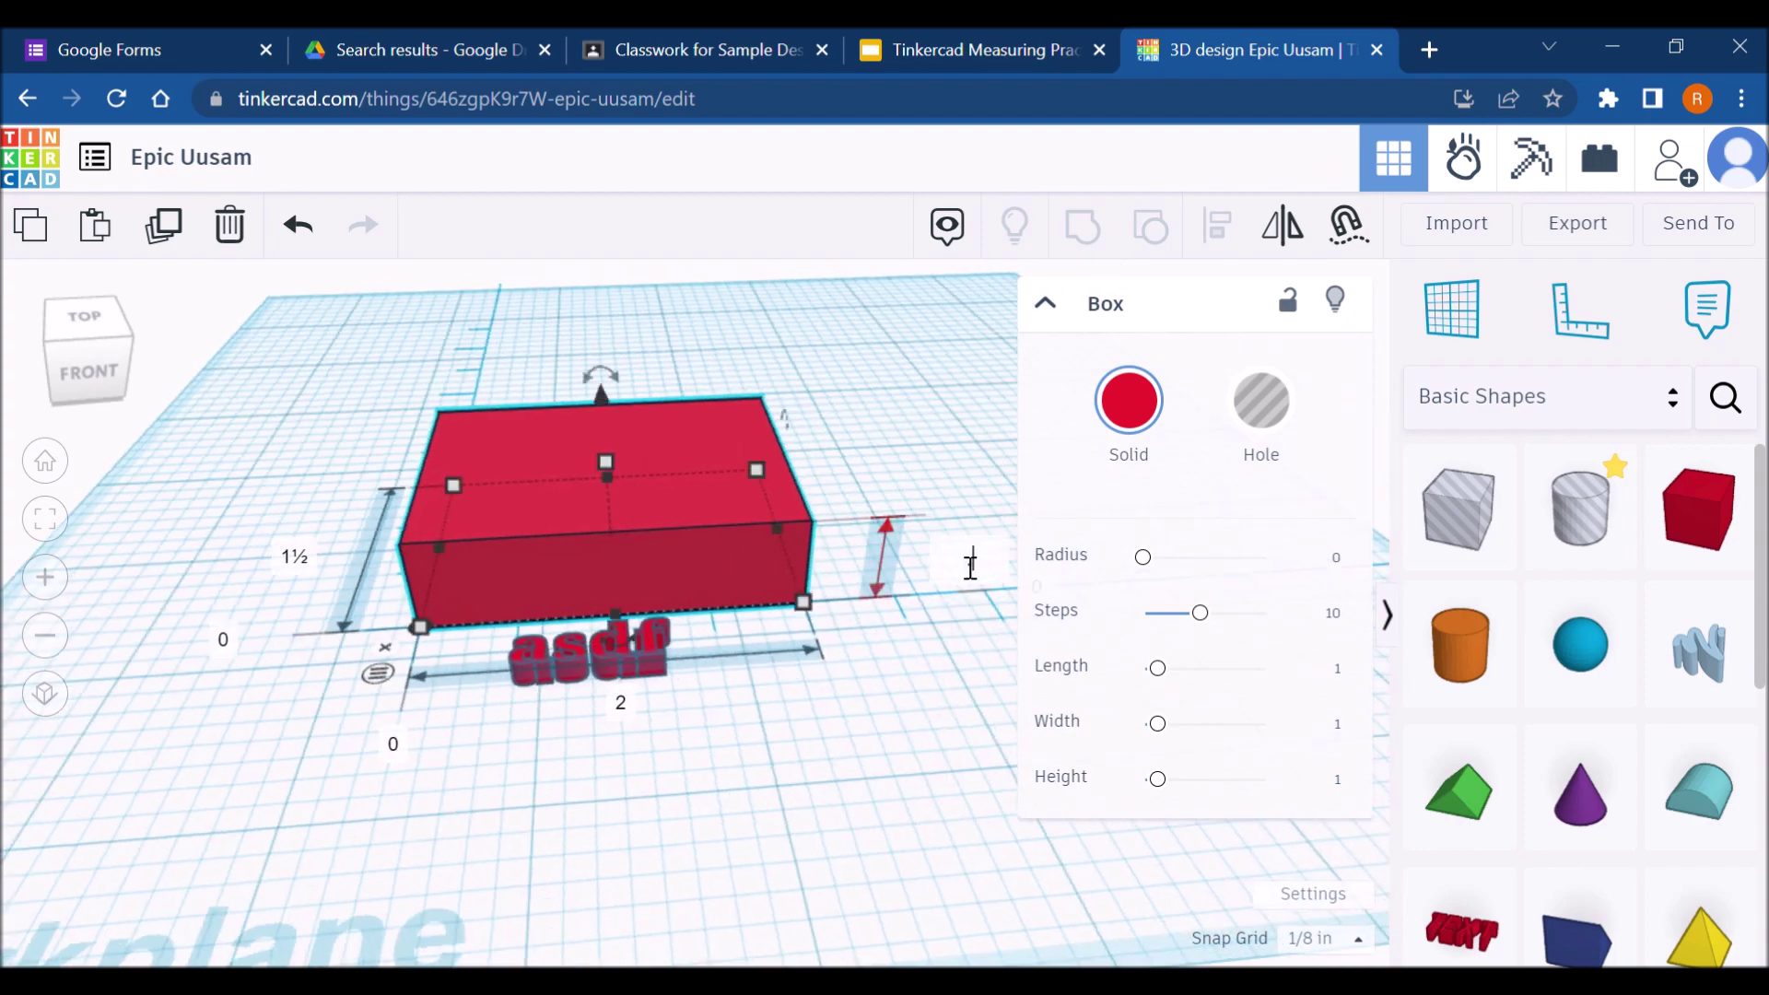
pyautogui.write('.25')
pyautogui.press('Return')
# Step: Widen the box to 2 in, then bring up the slide 7 instructions
pyautogui.click(313, 557)
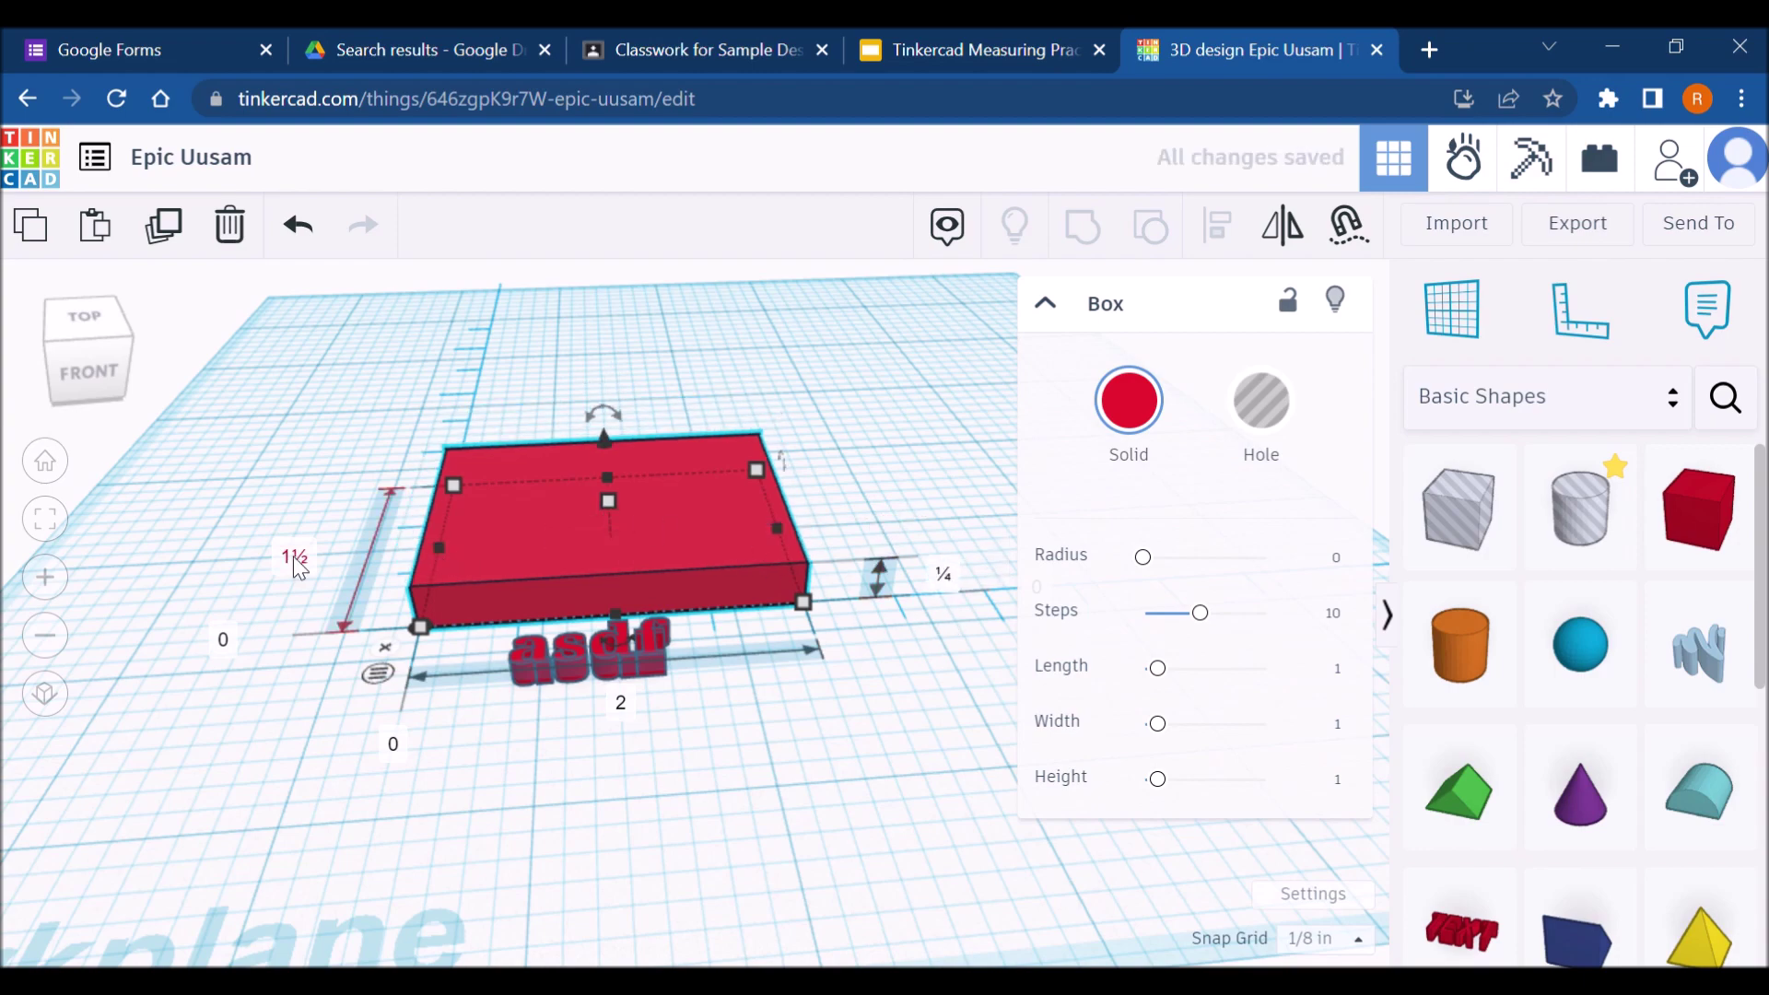
pyautogui.write('2')
pyautogui.press('Return')
pyautogui.moveTo(640, 557); pyautogui.dragTo(628, 680, button='right')
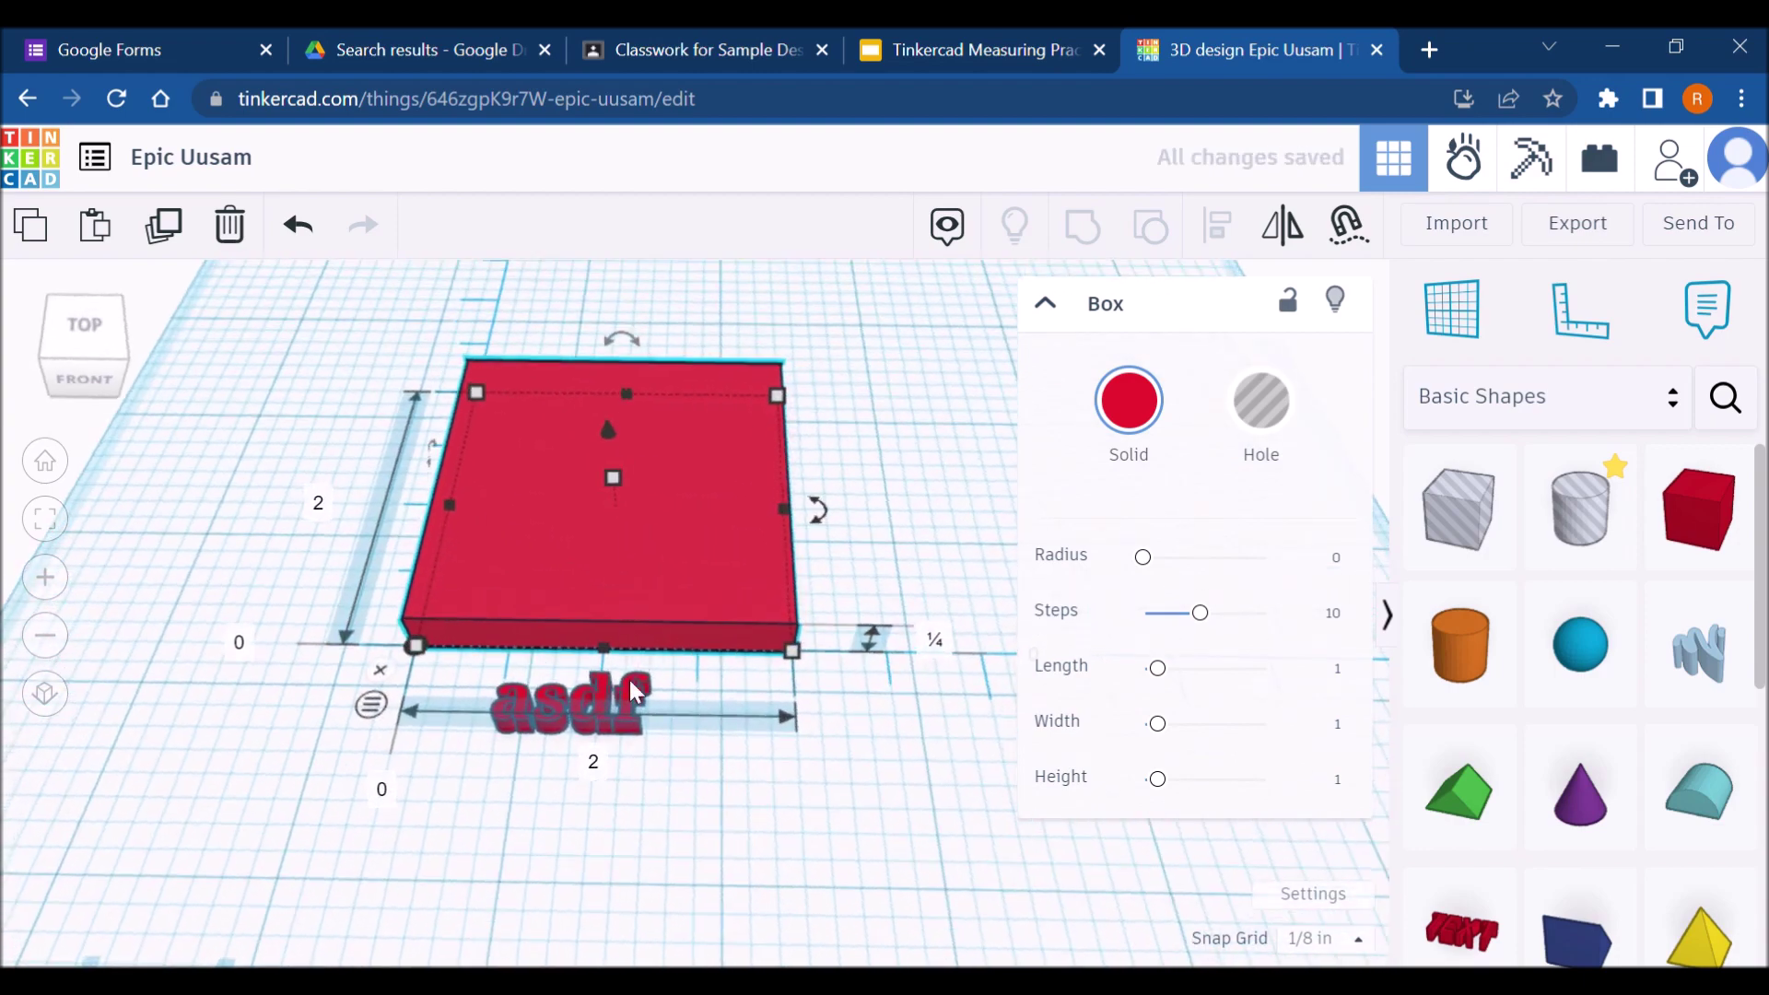
pyautogui.click(636, 757)
pyautogui.click(590, 709)
pyautogui.hotkey('ctrl', 'shift', 'Tab')
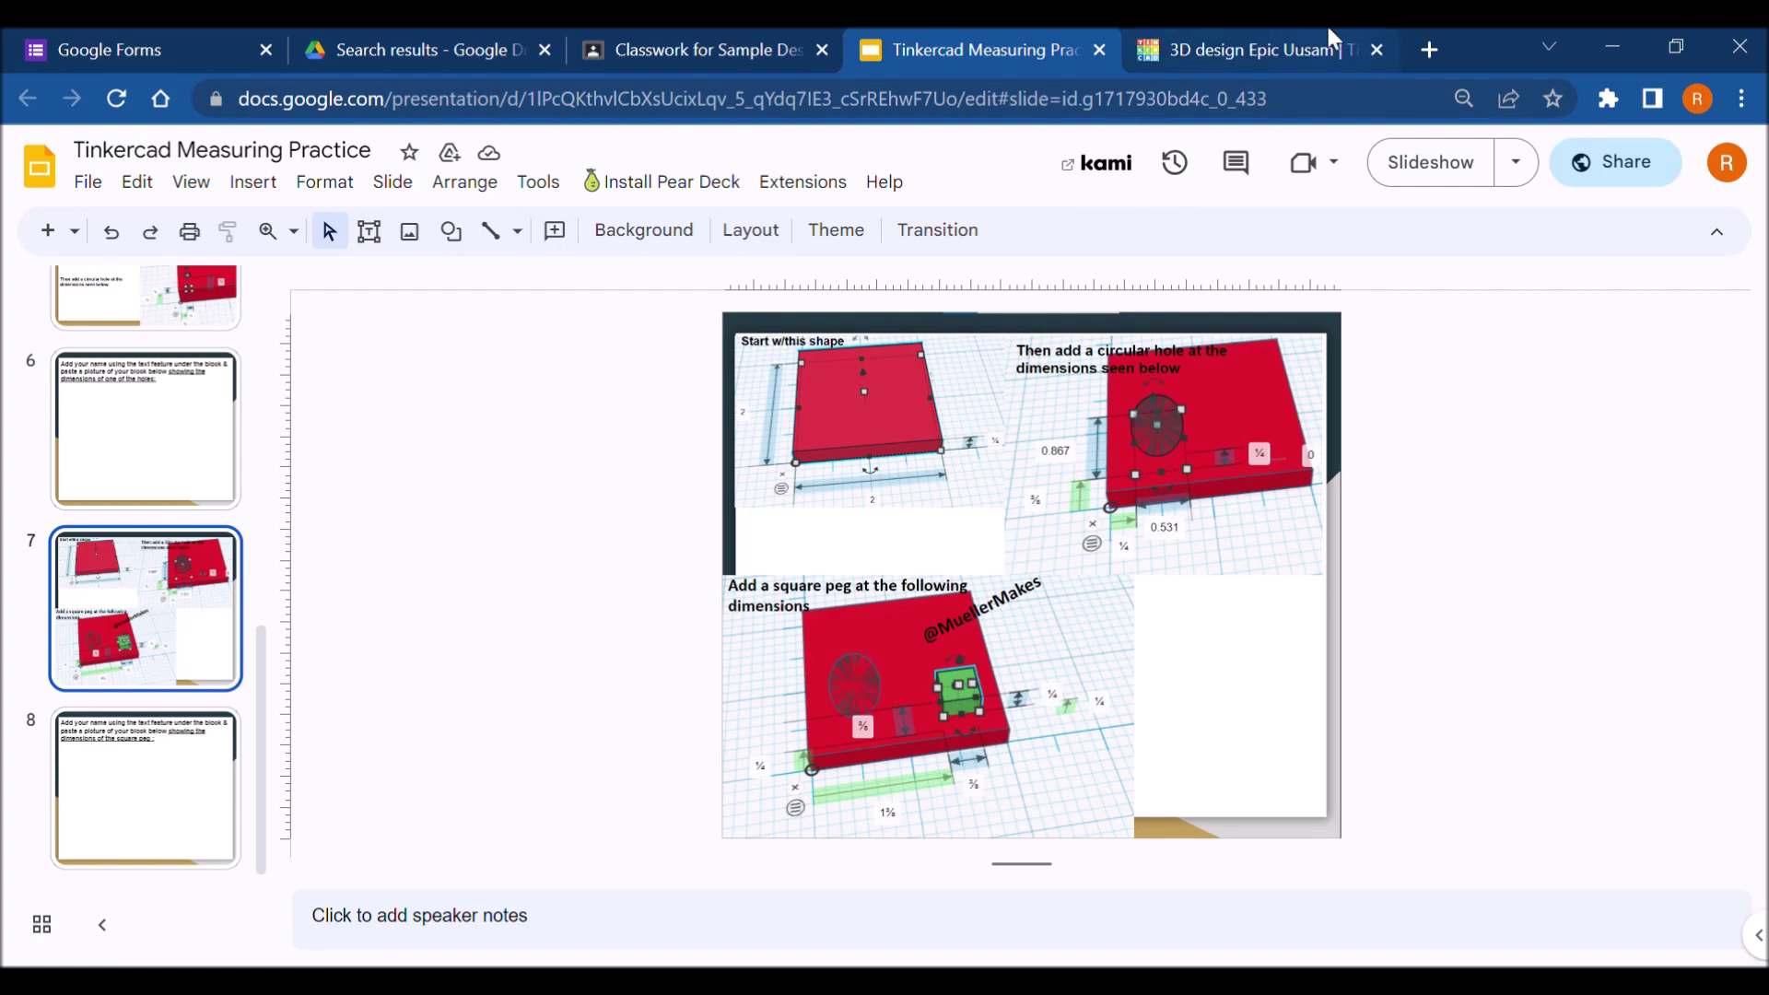
# Step: Add a cylinder hole beside the plate and set its width to 0.531 in
pyautogui.click(1250, 30)
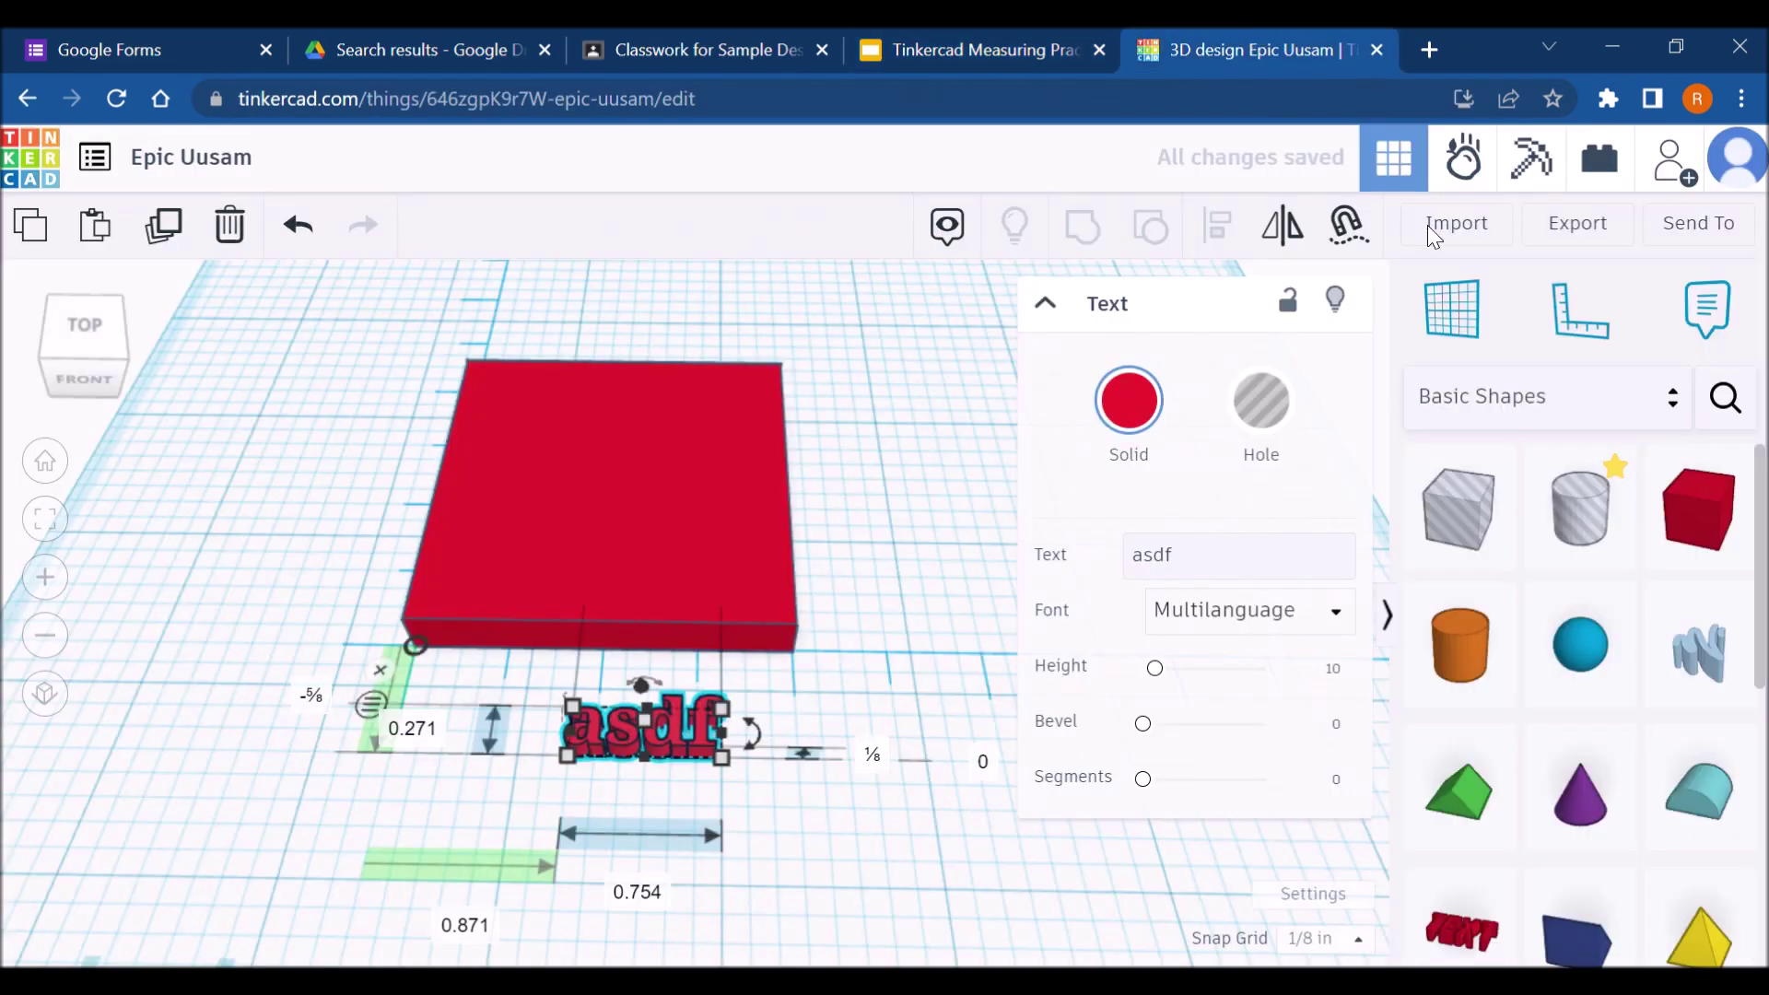
pyautogui.click(1600, 553)
pyautogui.click(989, 519)
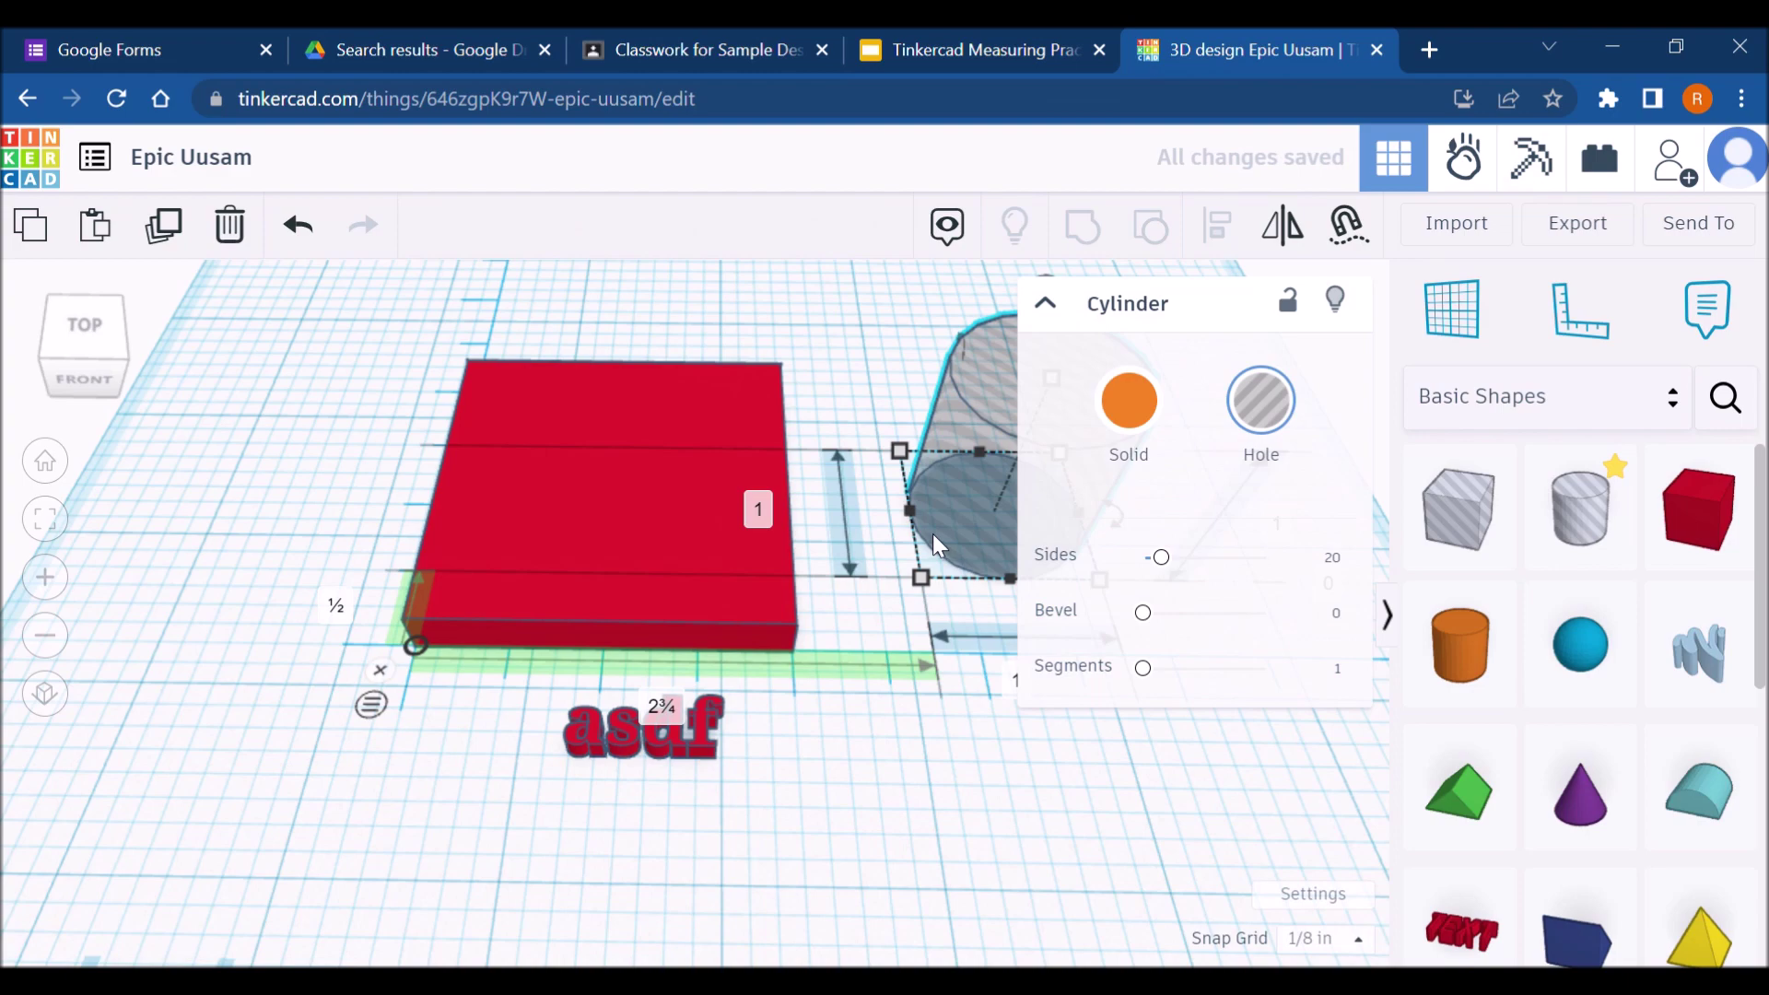
pyautogui.moveTo(933, 534); pyautogui.dragTo(756, 630, button='middle')
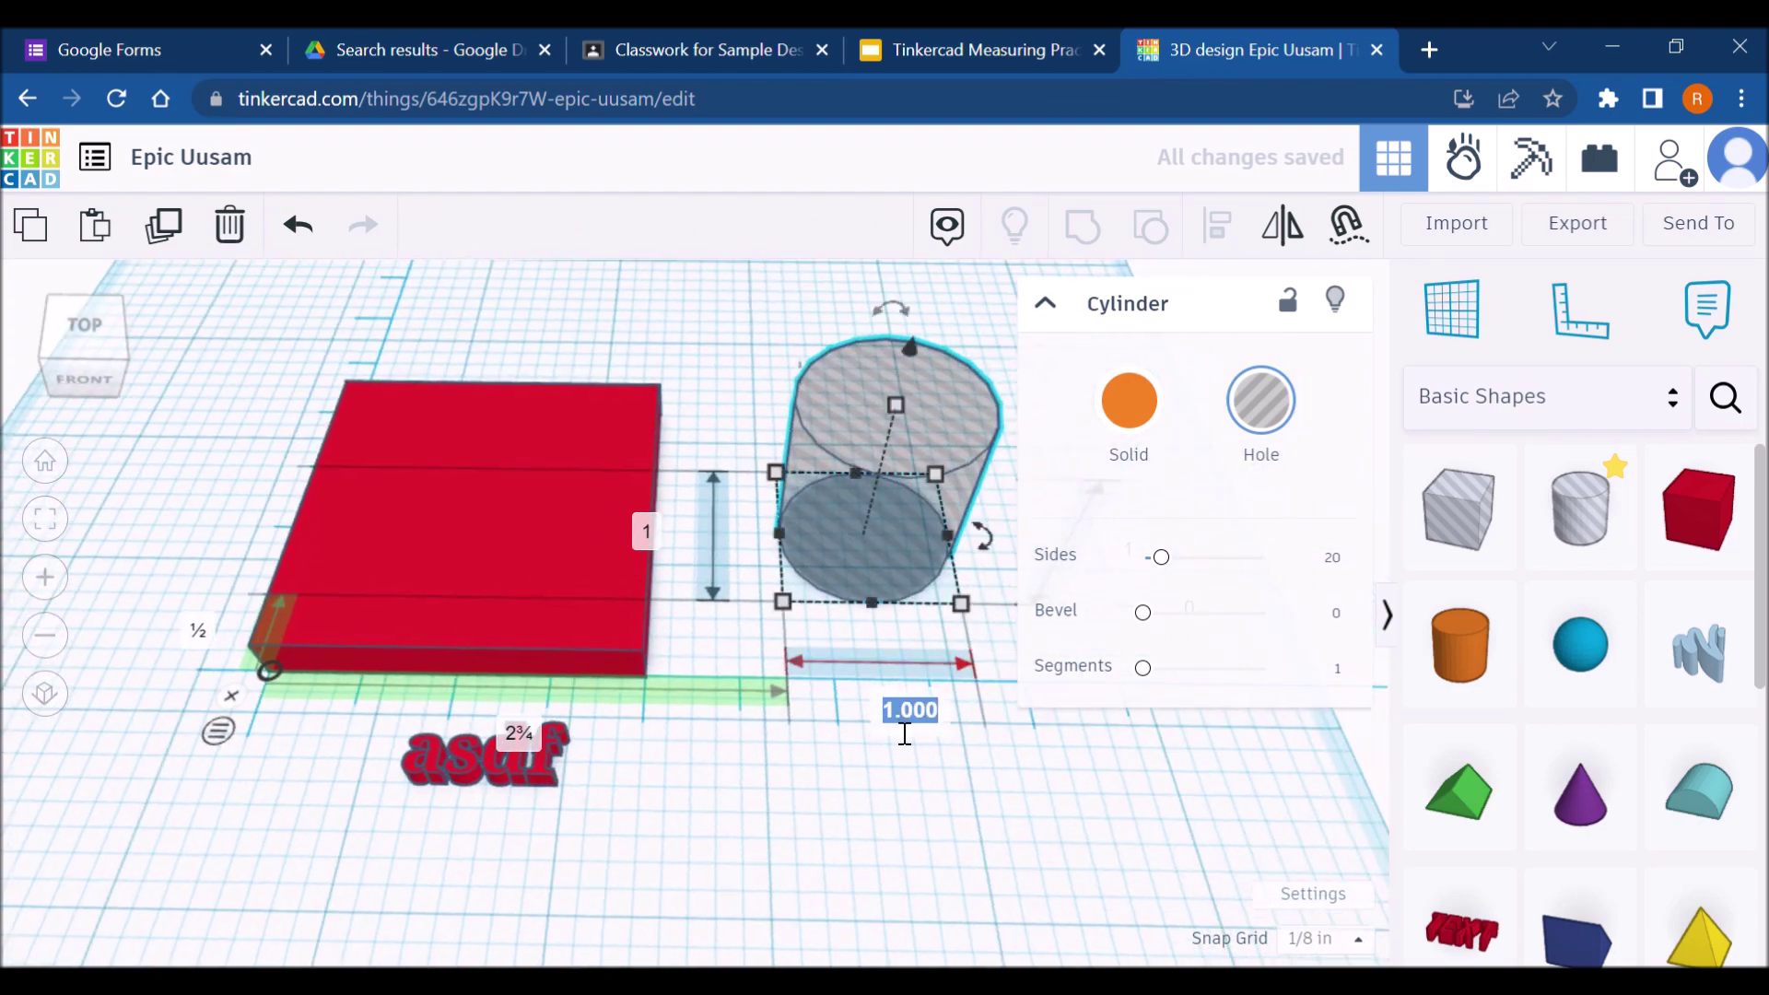
pyautogui.write('.531')
pyautogui.press('Return')
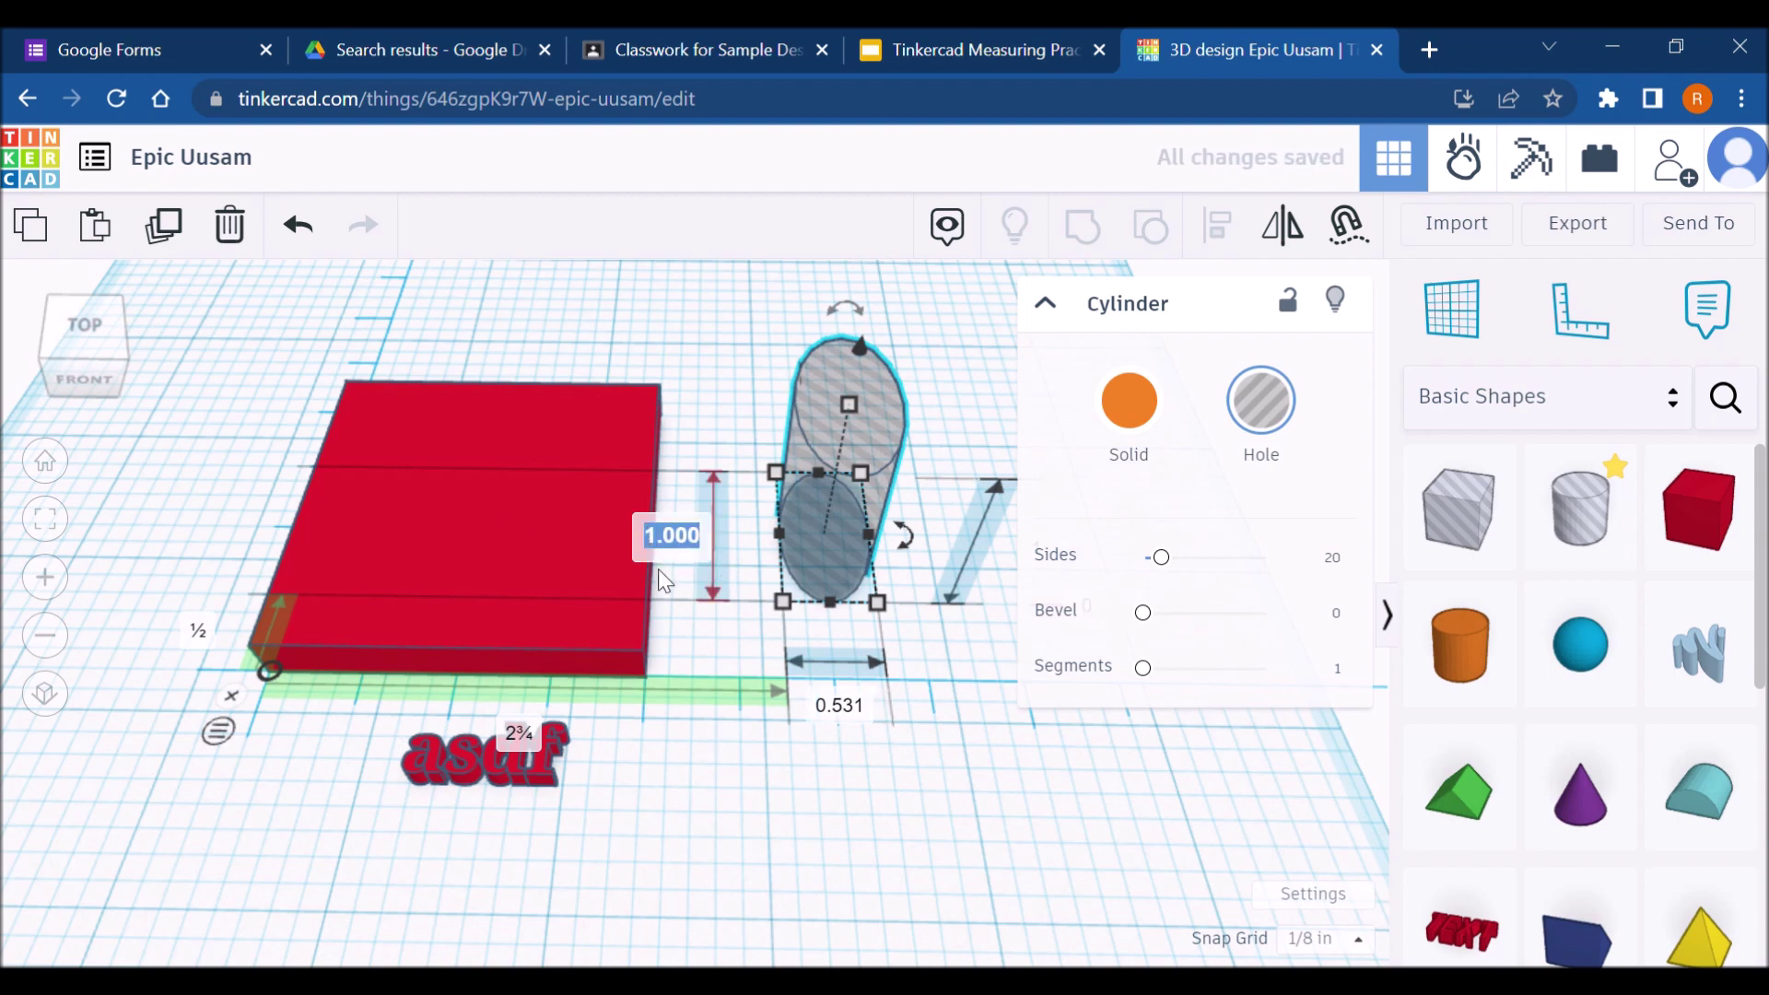
pyautogui.press('Return')
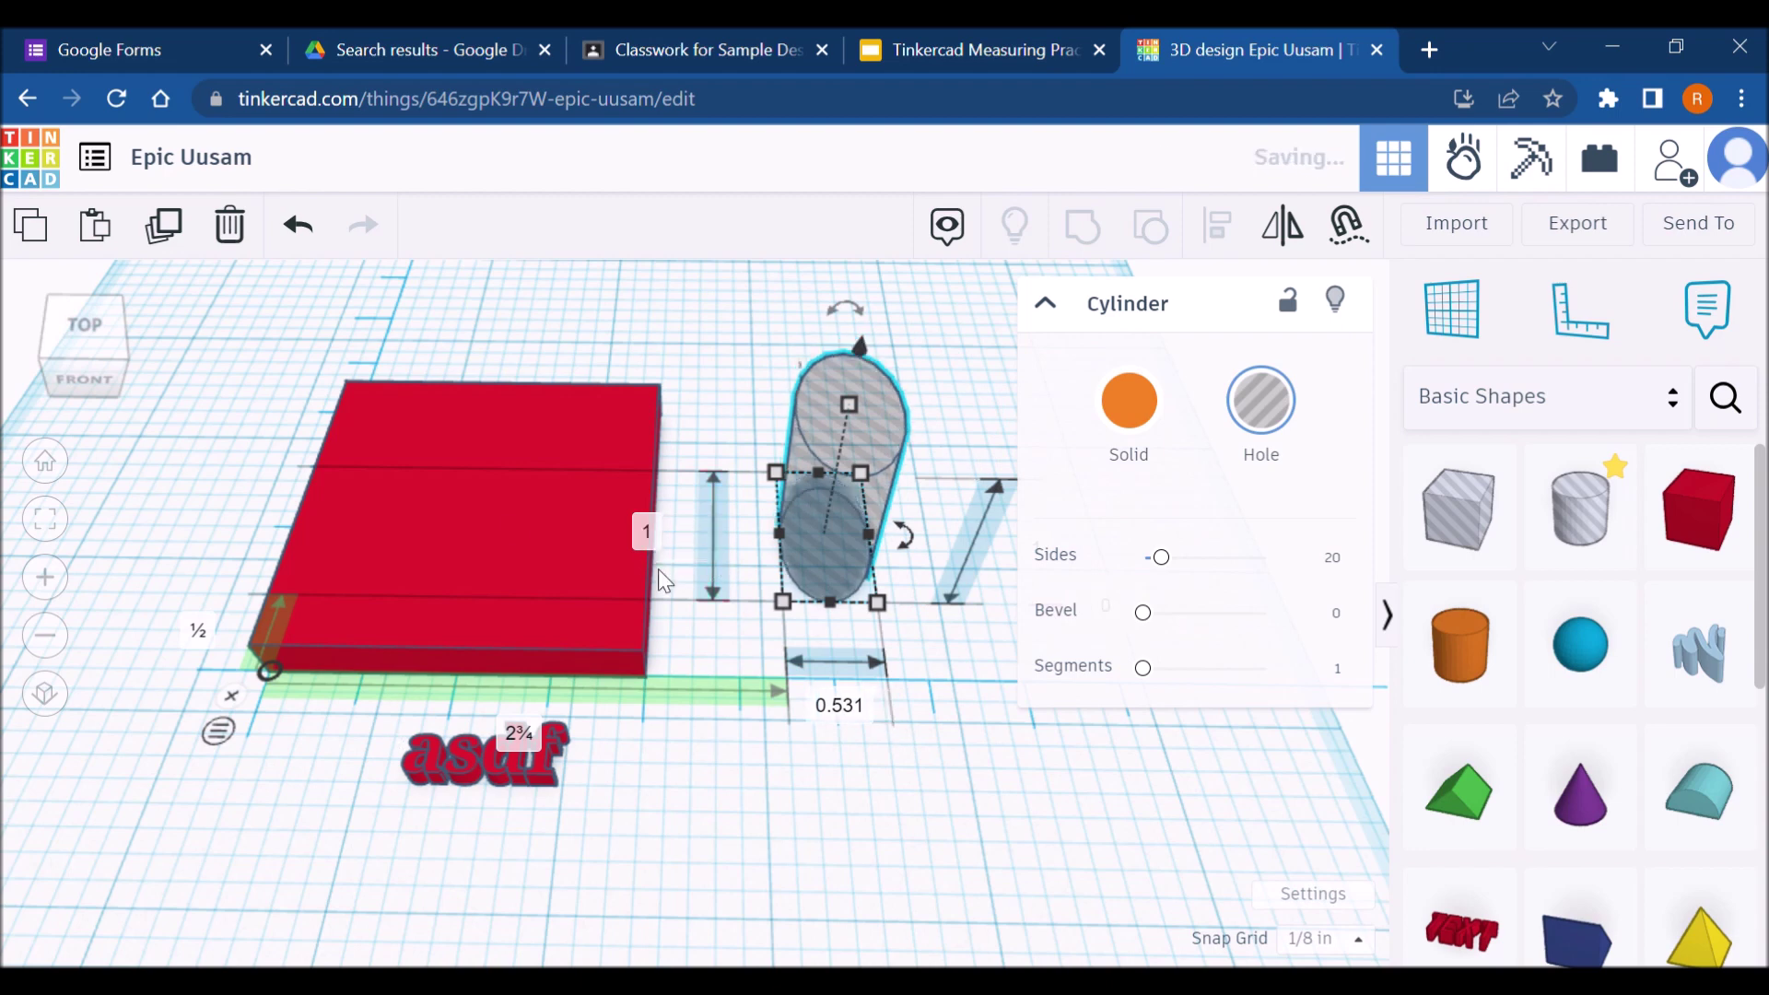
# Step: Set the hole's length to 0.867 in and raise its sides to 64
pyautogui.click(916, 39)
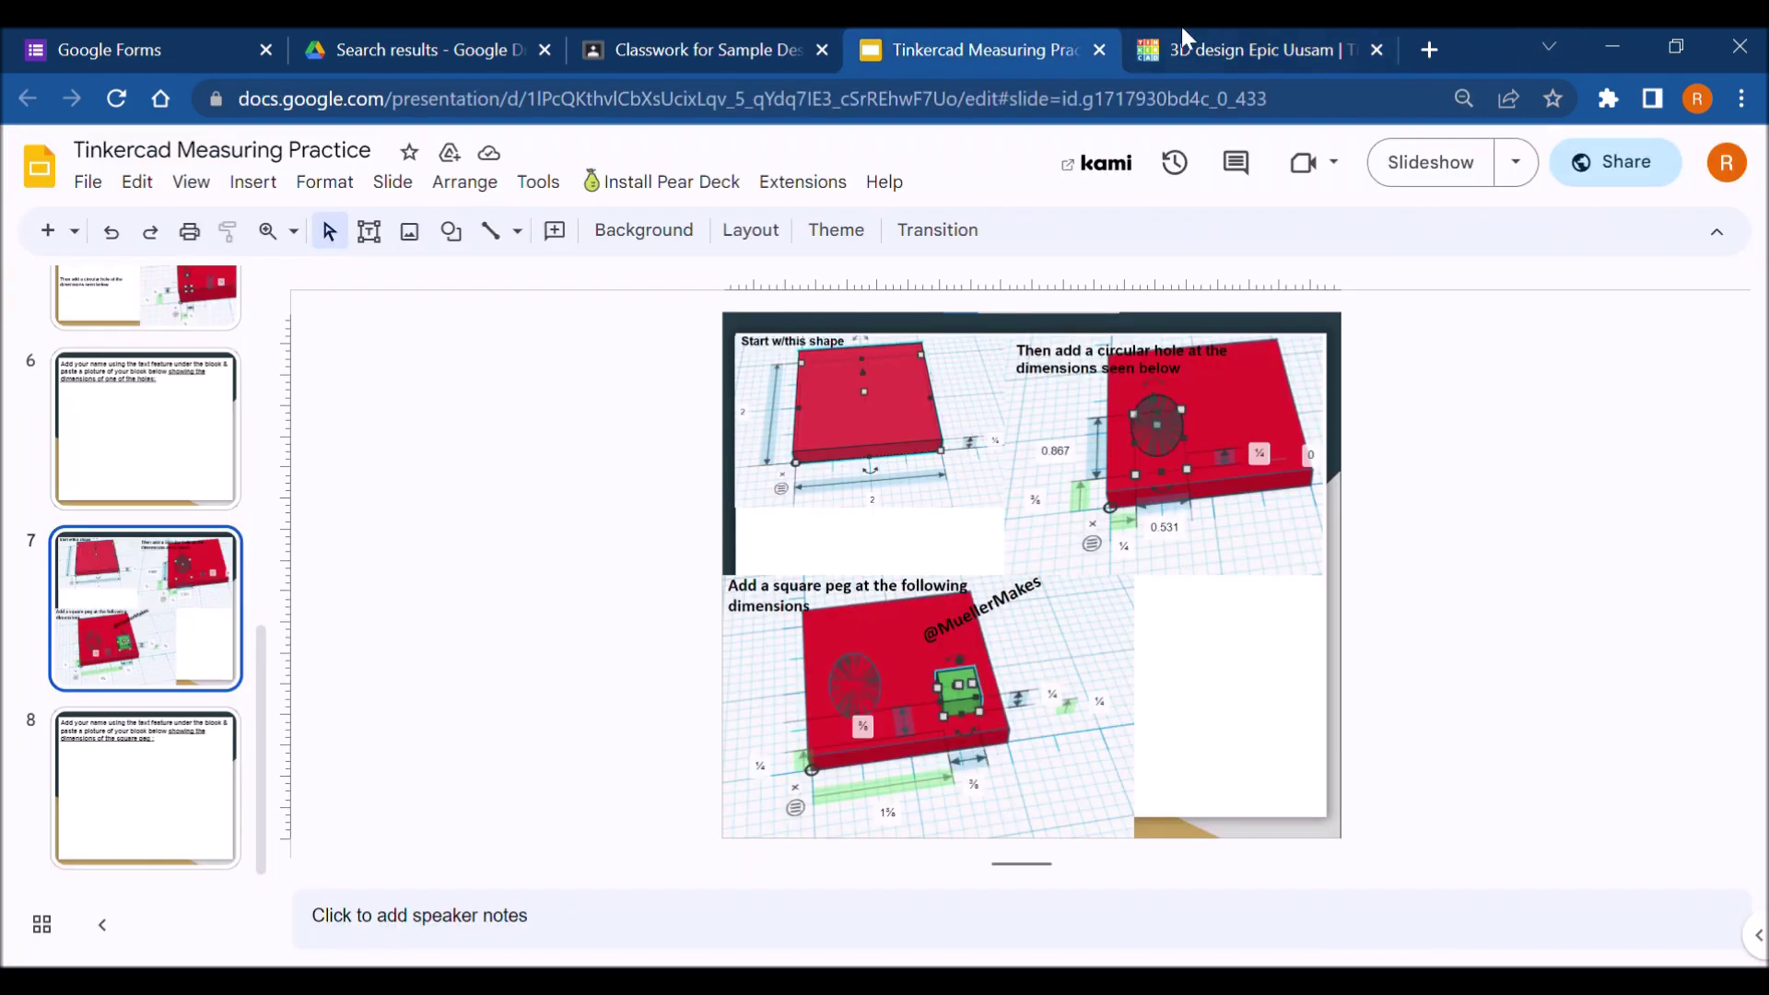
pyautogui.click(1233, 31)
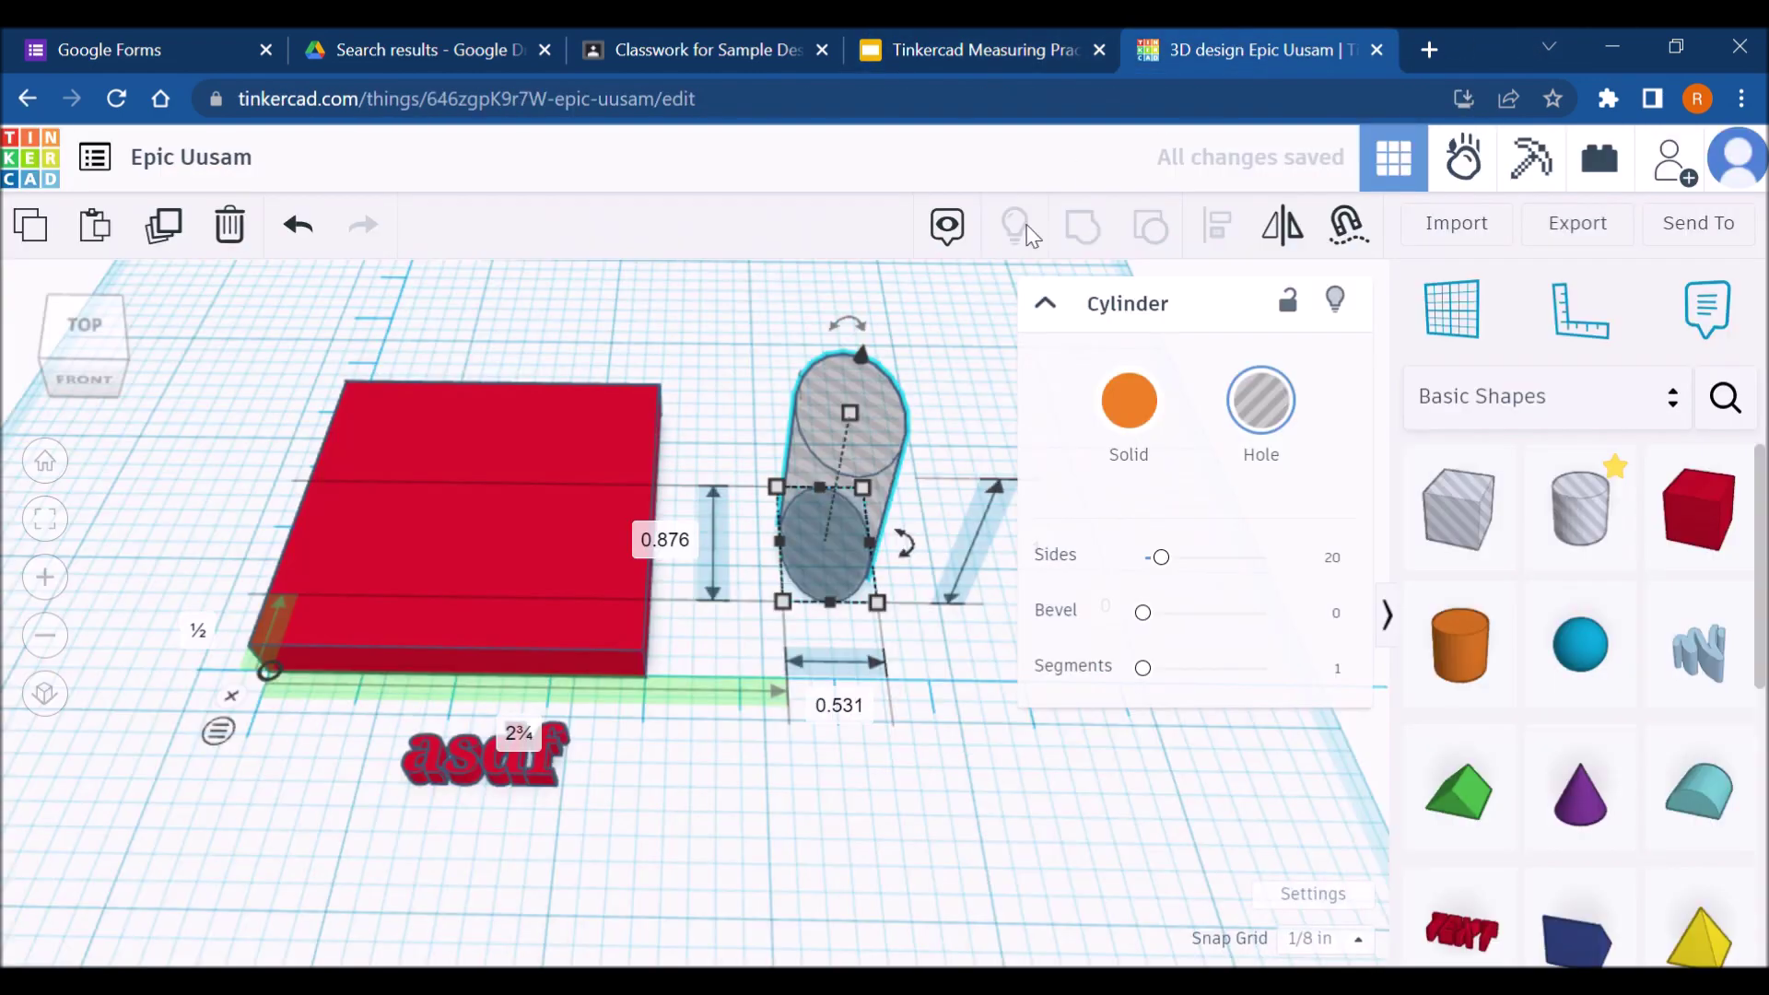
pyautogui.click(692, 553)
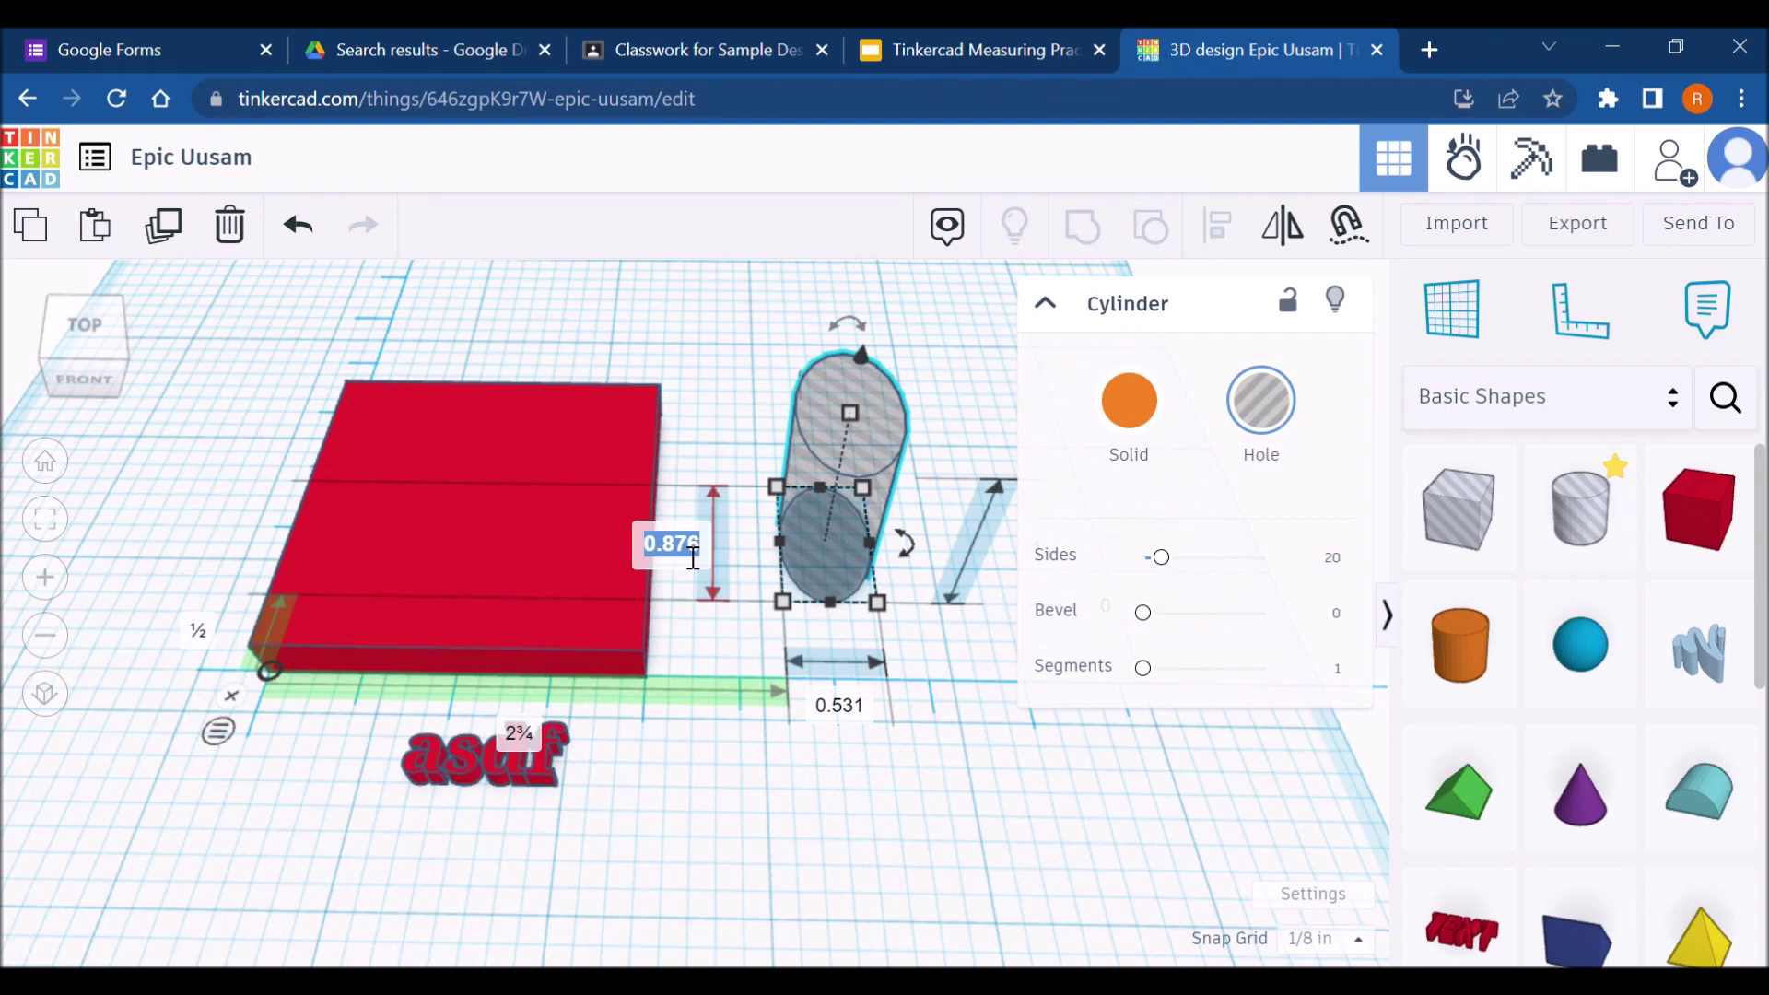
pyautogui.write('.867')
pyautogui.press('Return')
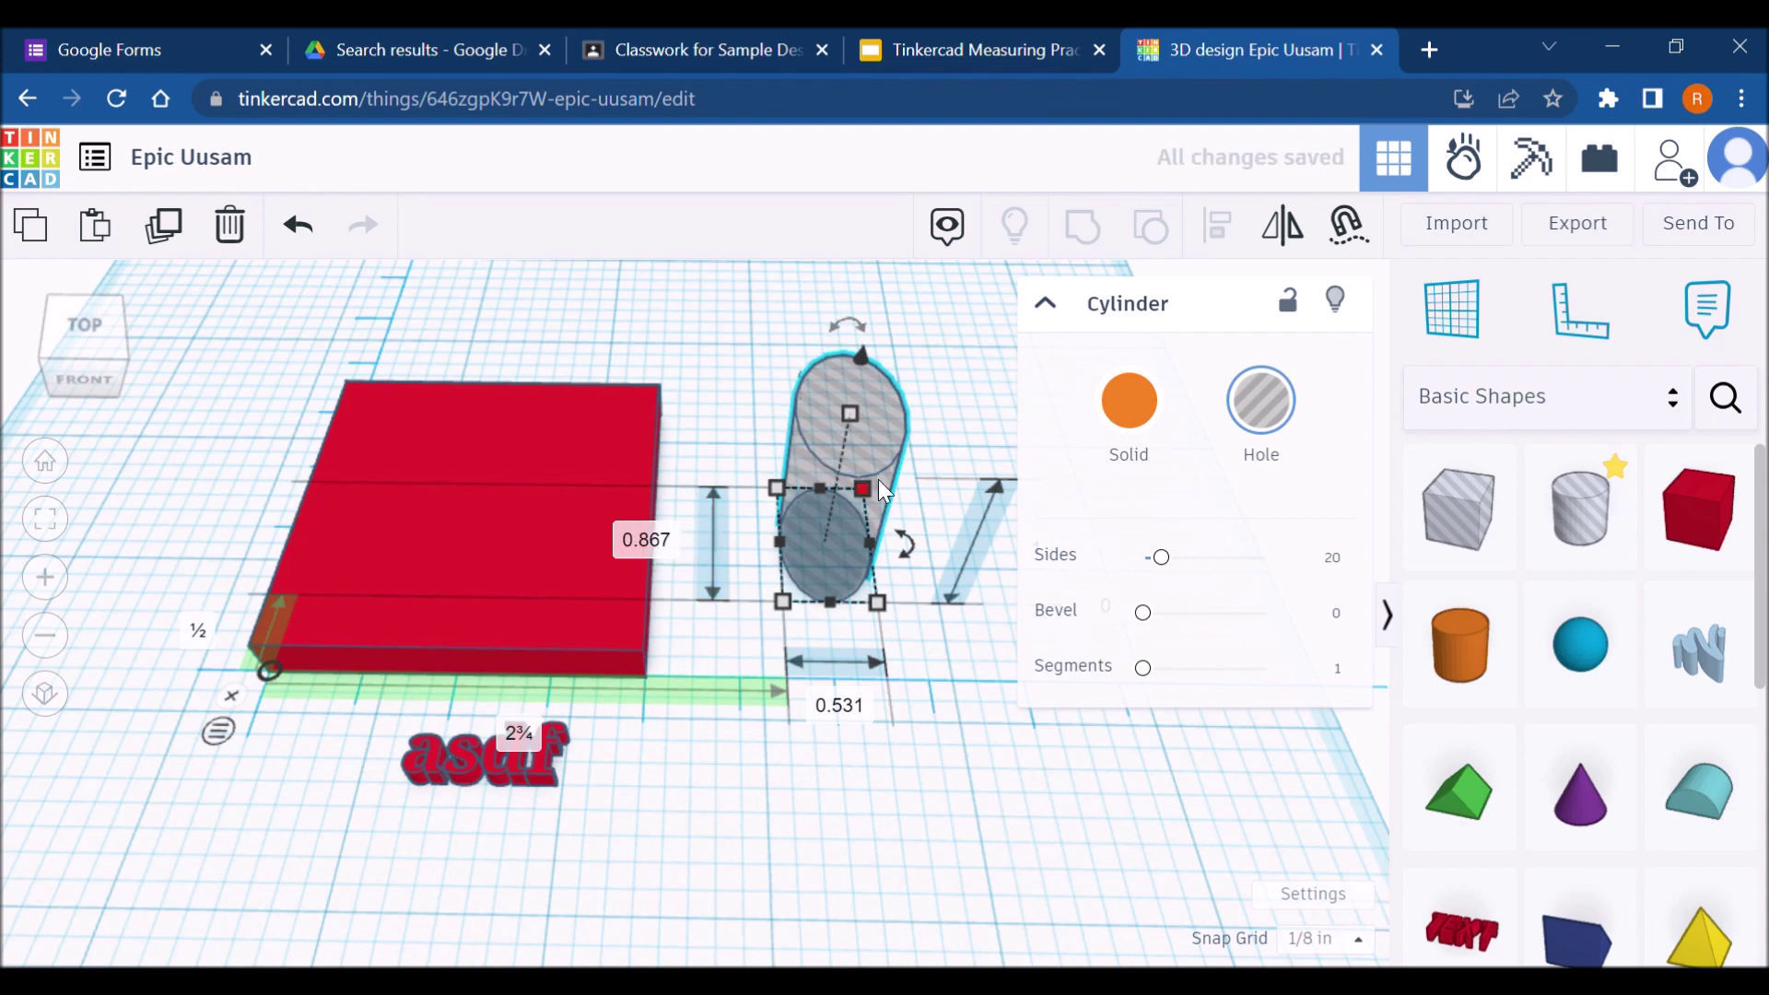
pyautogui.moveTo(854, 543); pyautogui.dragTo(501, 579)
pyautogui.hotkey('ctrl', 'z')
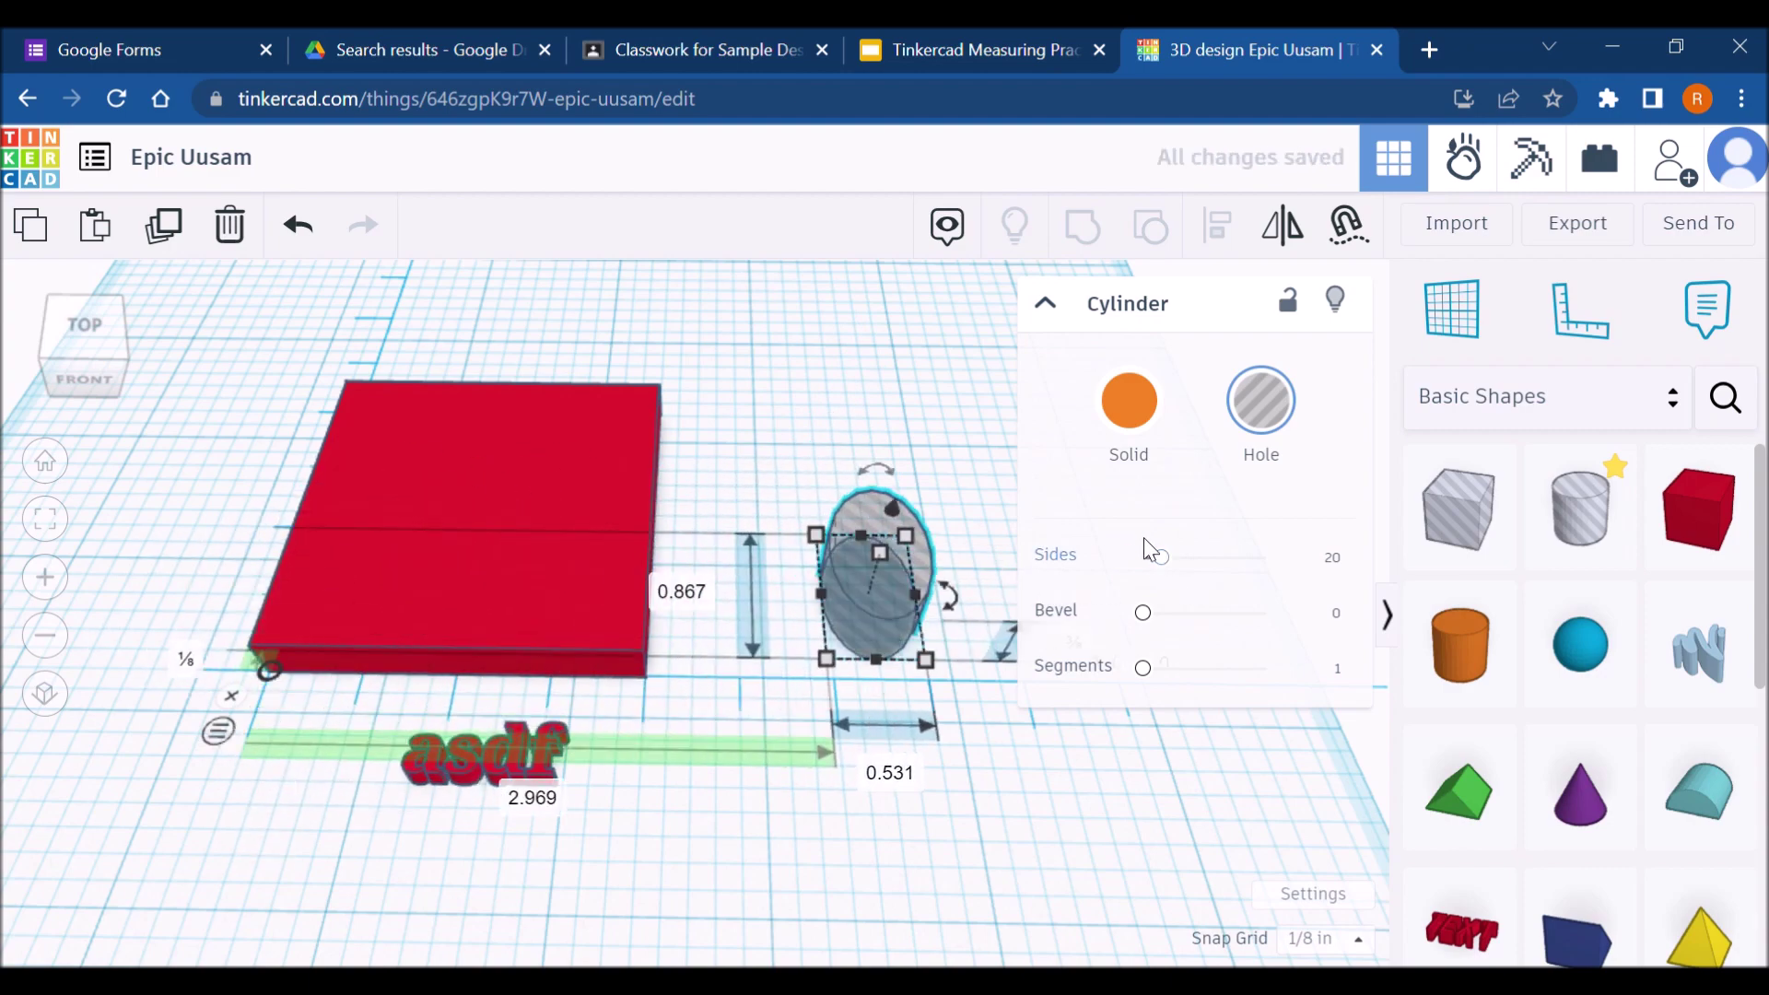
pyautogui.moveTo(1163, 558); pyautogui.dragTo(1308, 556)
pyautogui.click(1059, 45)
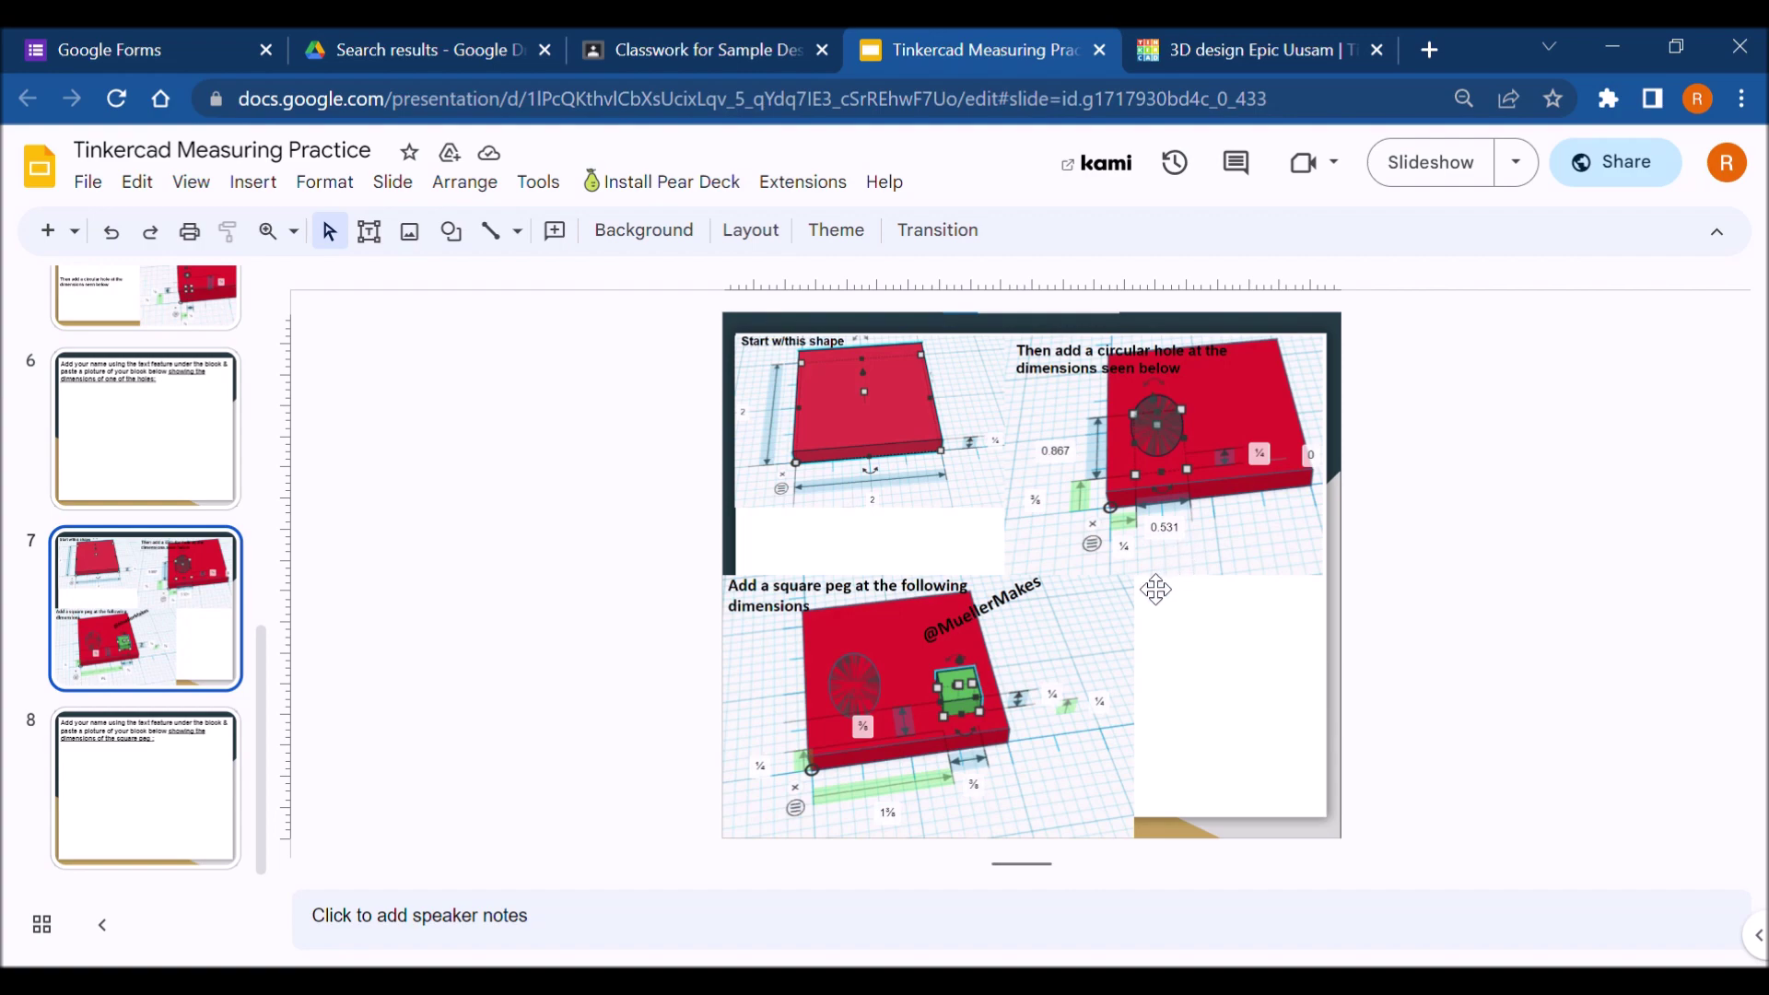
# Step: Drag the oval hole onto the red plate at ruler offsets 0.867 and 0.531, then recheck slide 7
pyautogui.click(1197, 55)
pyautogui.moveTo(853, 611); pyautogui.dragTo(343, 549)
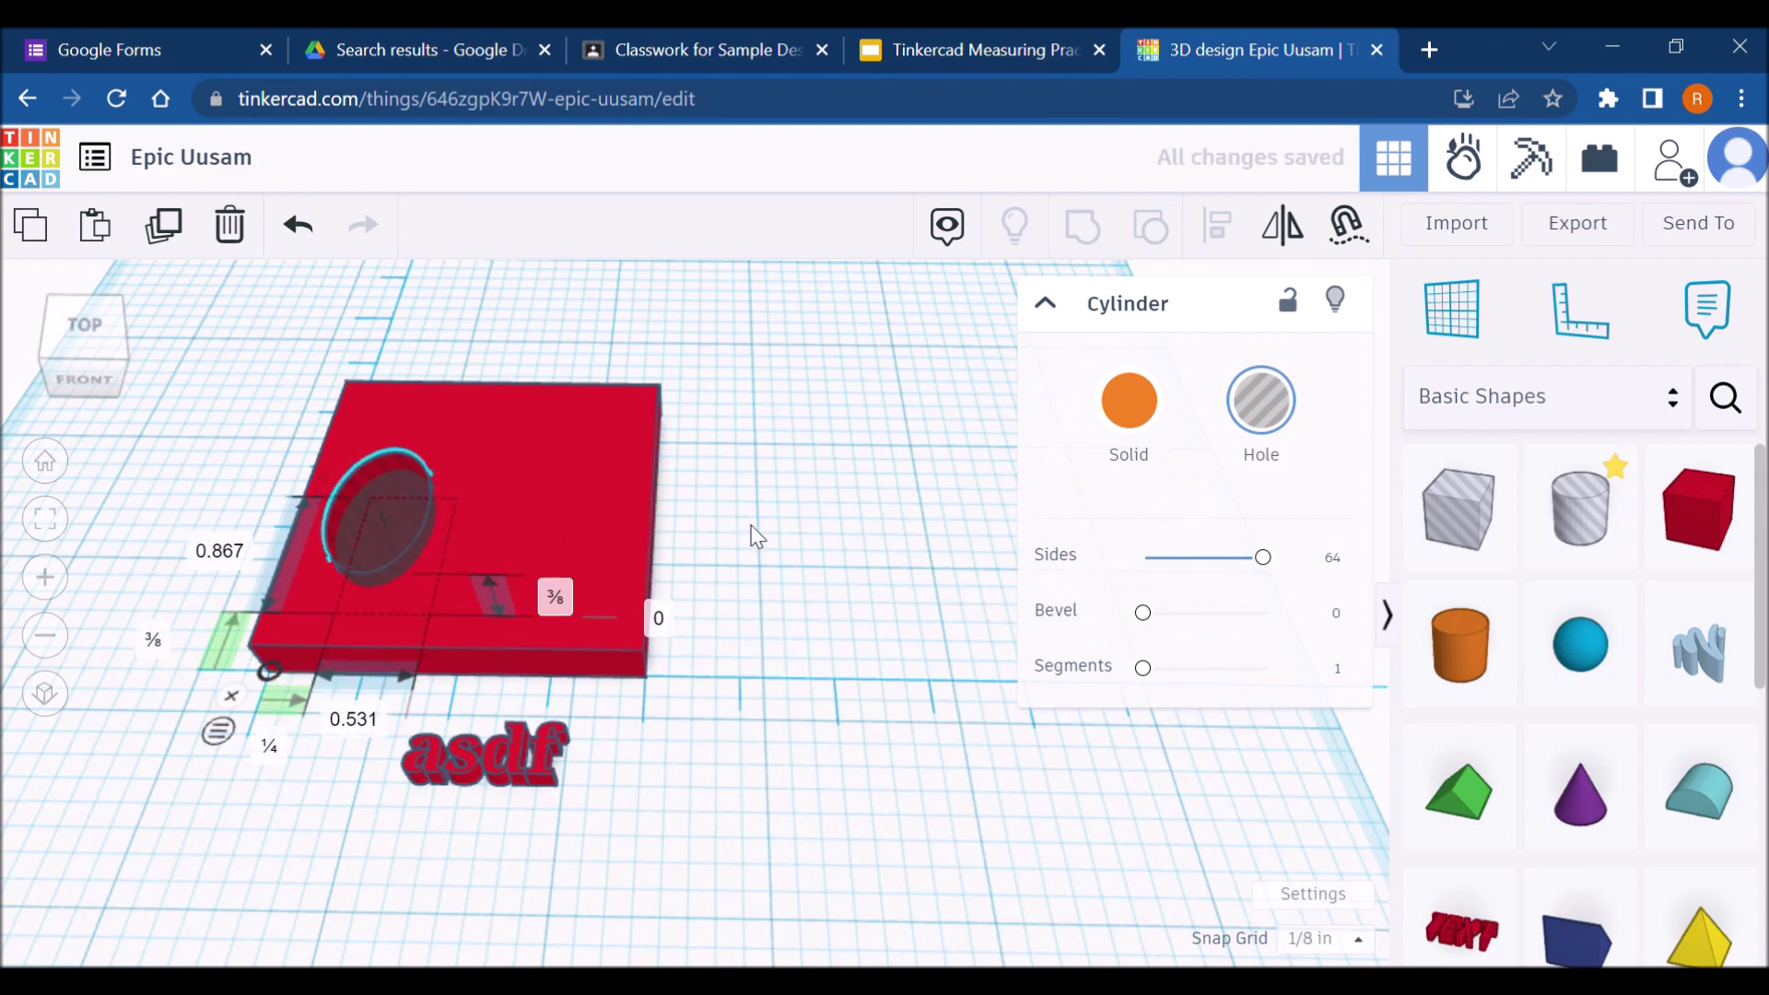
pyautogui.moveTo(749, 525); pyautogui.dragTo(858, 521, button='middle')
pyautogui.click(970, 46)
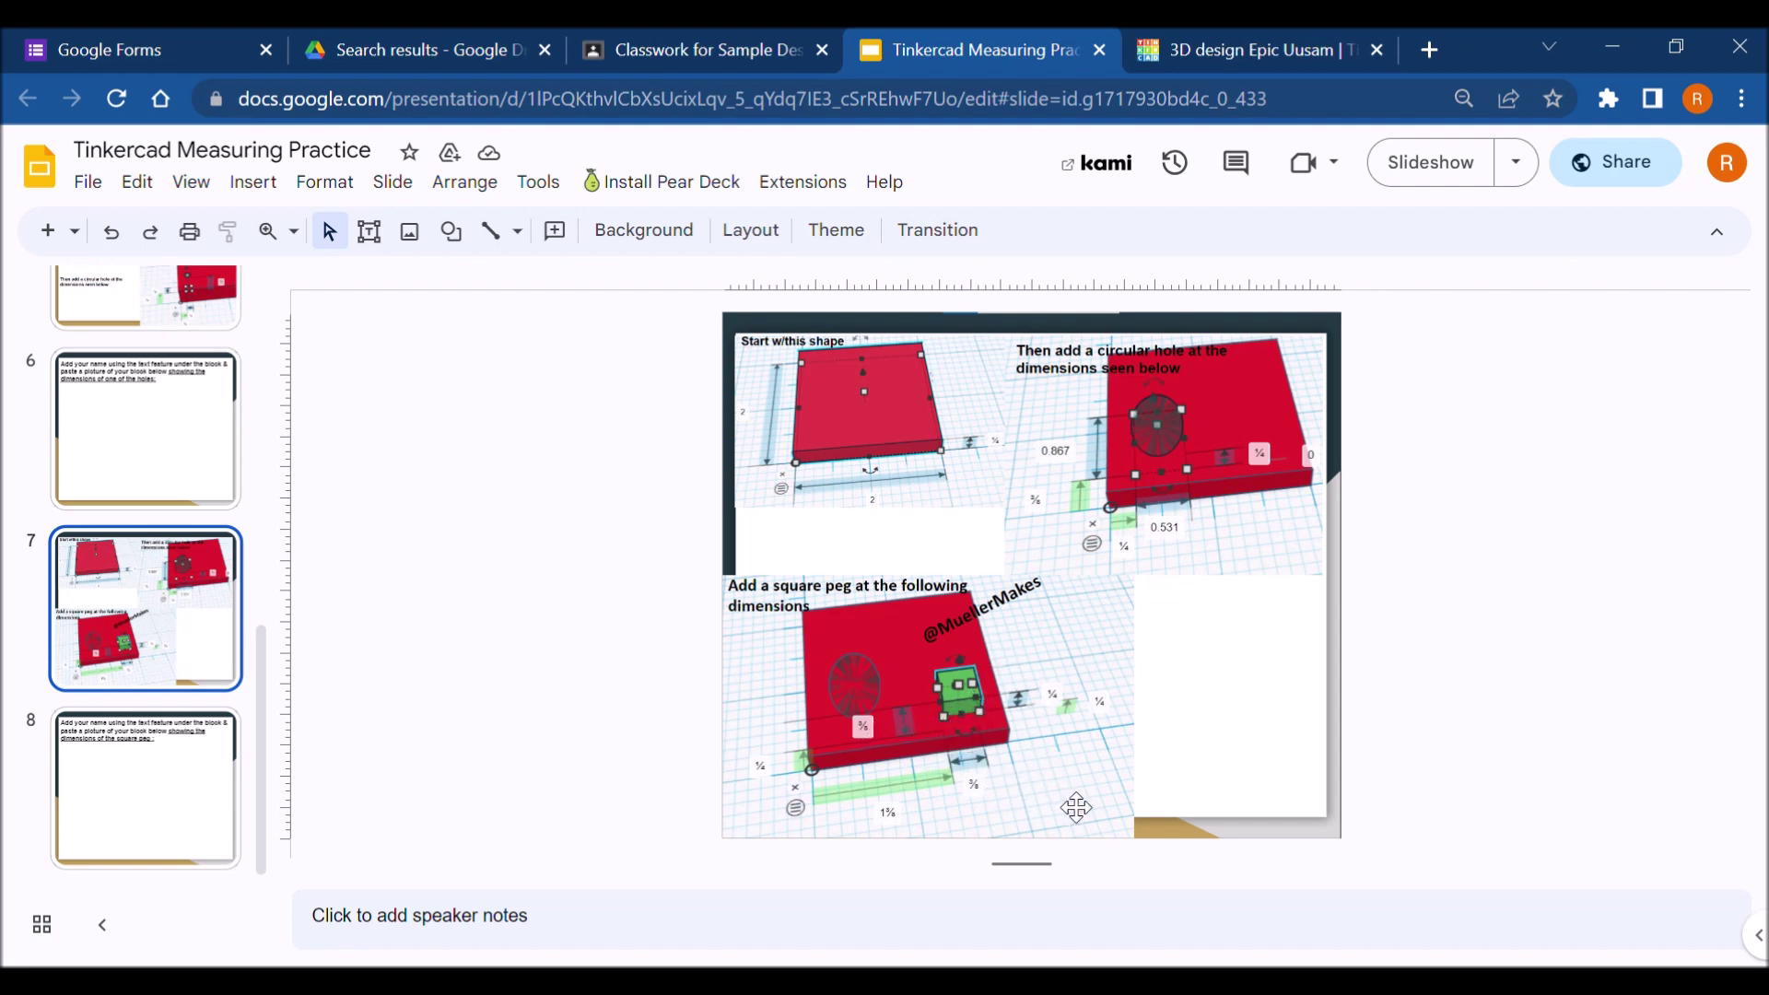
# Step: Move and enlarge the slide's instruction image to read the square peg dimensions
pyautogui.click(999, 798)
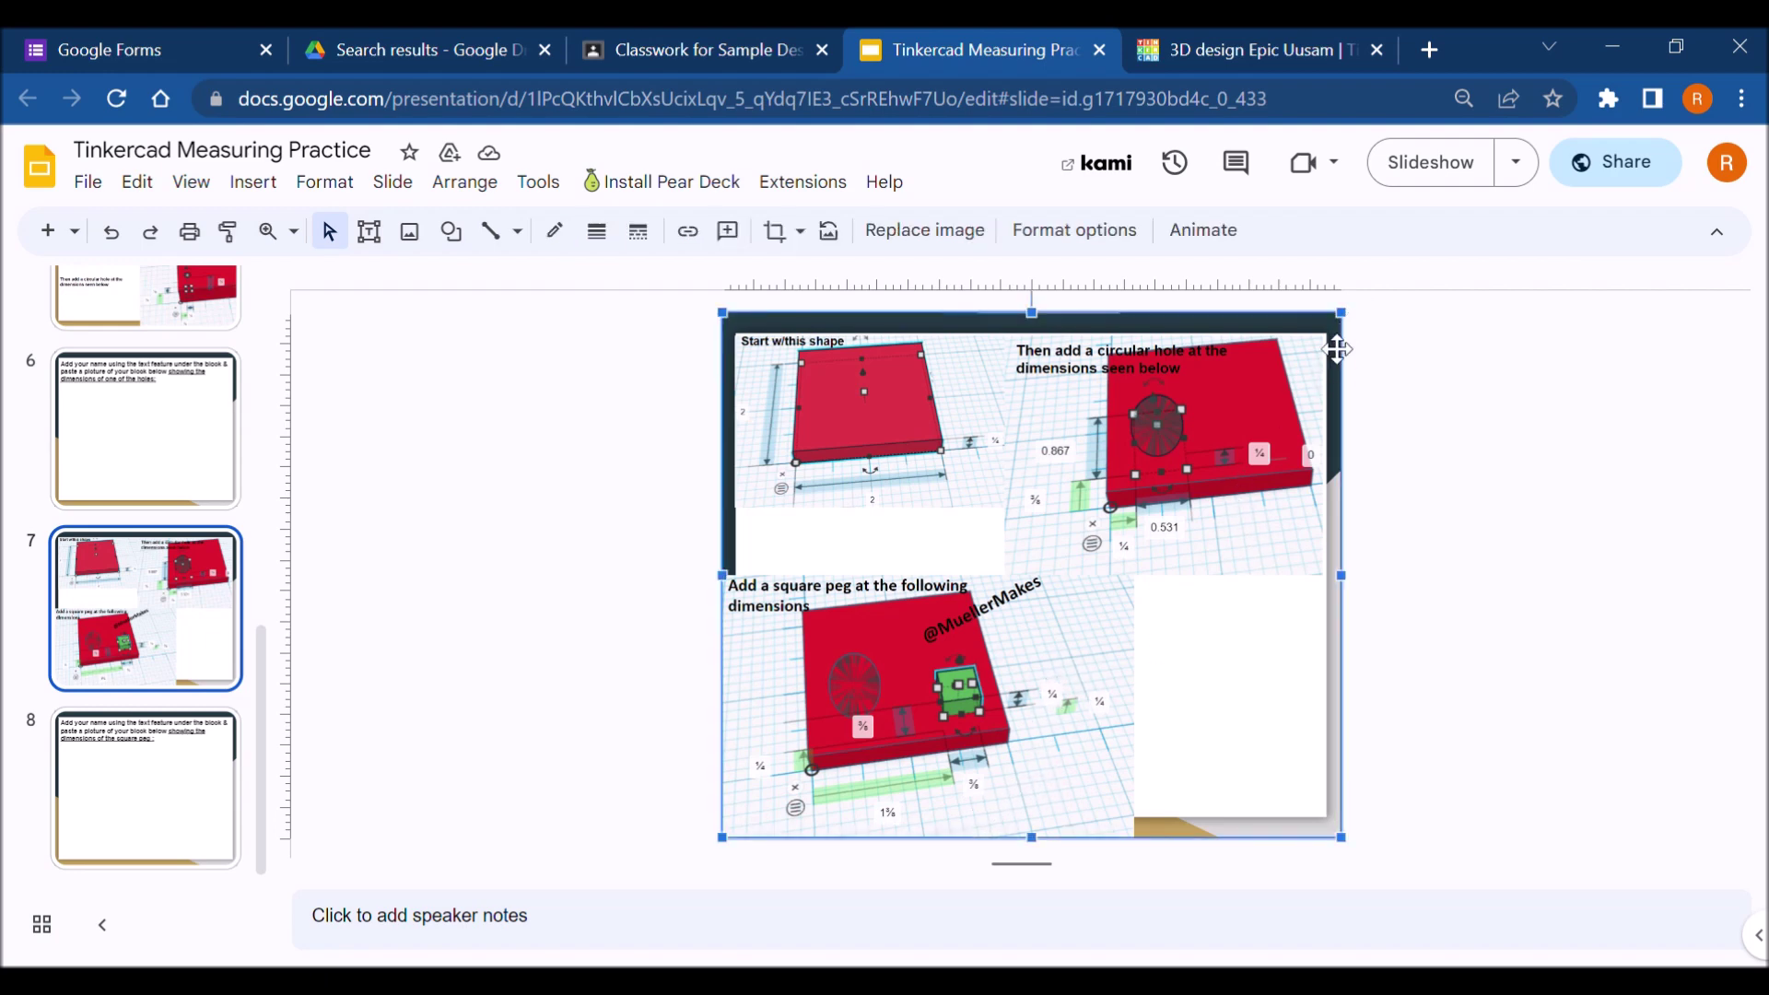
pyautogui.moveTo(1335, 348); pyautogui.dragTo(1557, 304)
pyautogui.moveTo(1153, 649); pyautogui.dragTo(1318, 428)
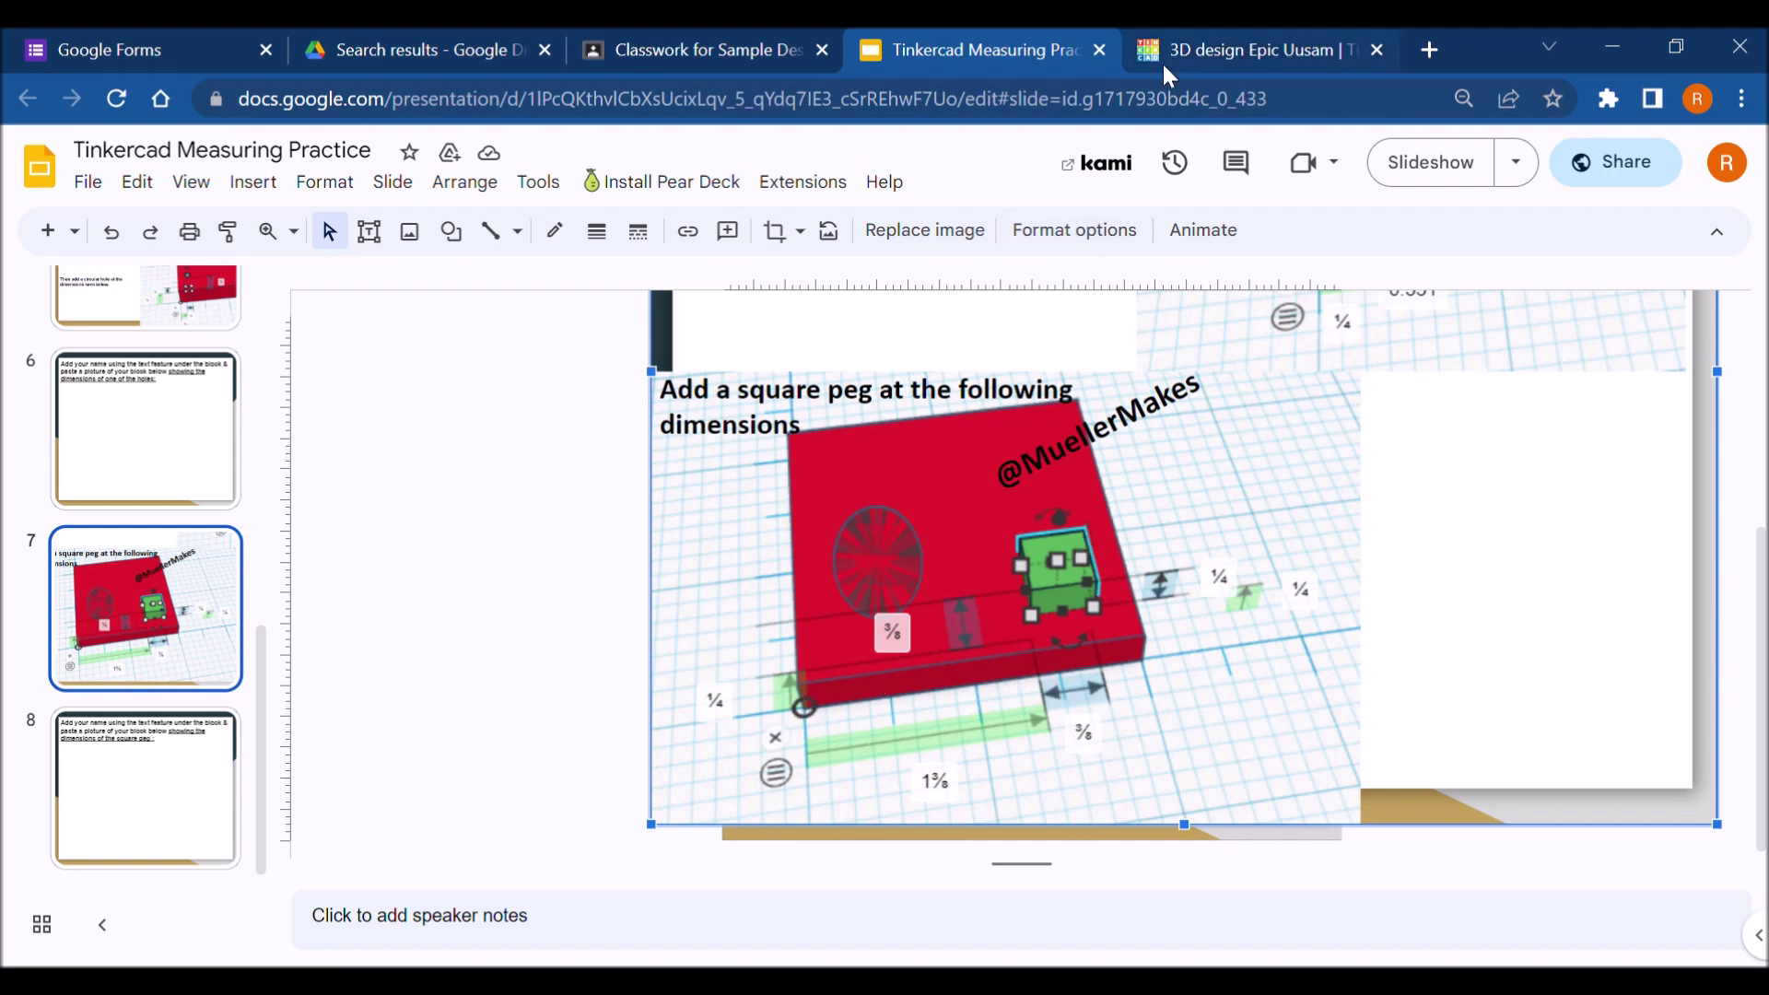
# Step: Return to the Tinkercad design with the oval hole in the red plate
pyautogui.click(1258, 24)
pyautogui.click(932, 26)
pyautogui.click(1209, 28)
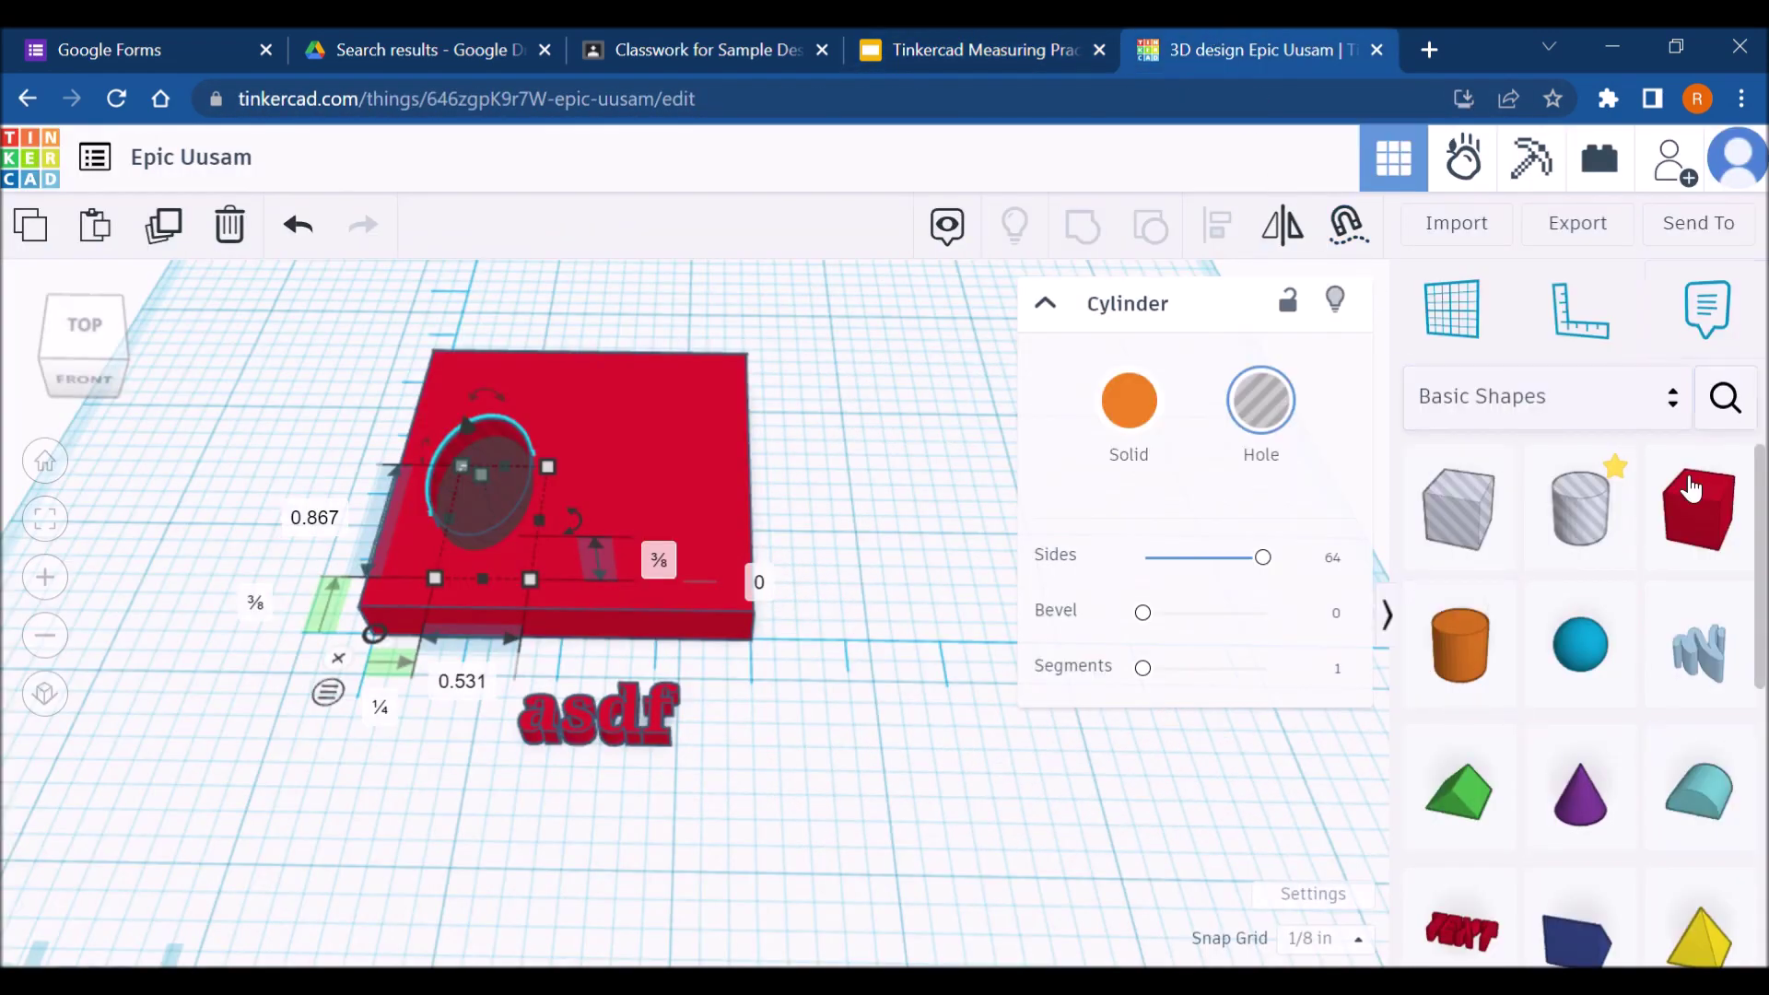
# Step: Add a narrow box beside the red plate and look up 3/8 as a decimal
pyautogui.moveTo(1707, 528); pyautogui.dragTo(681, 543)
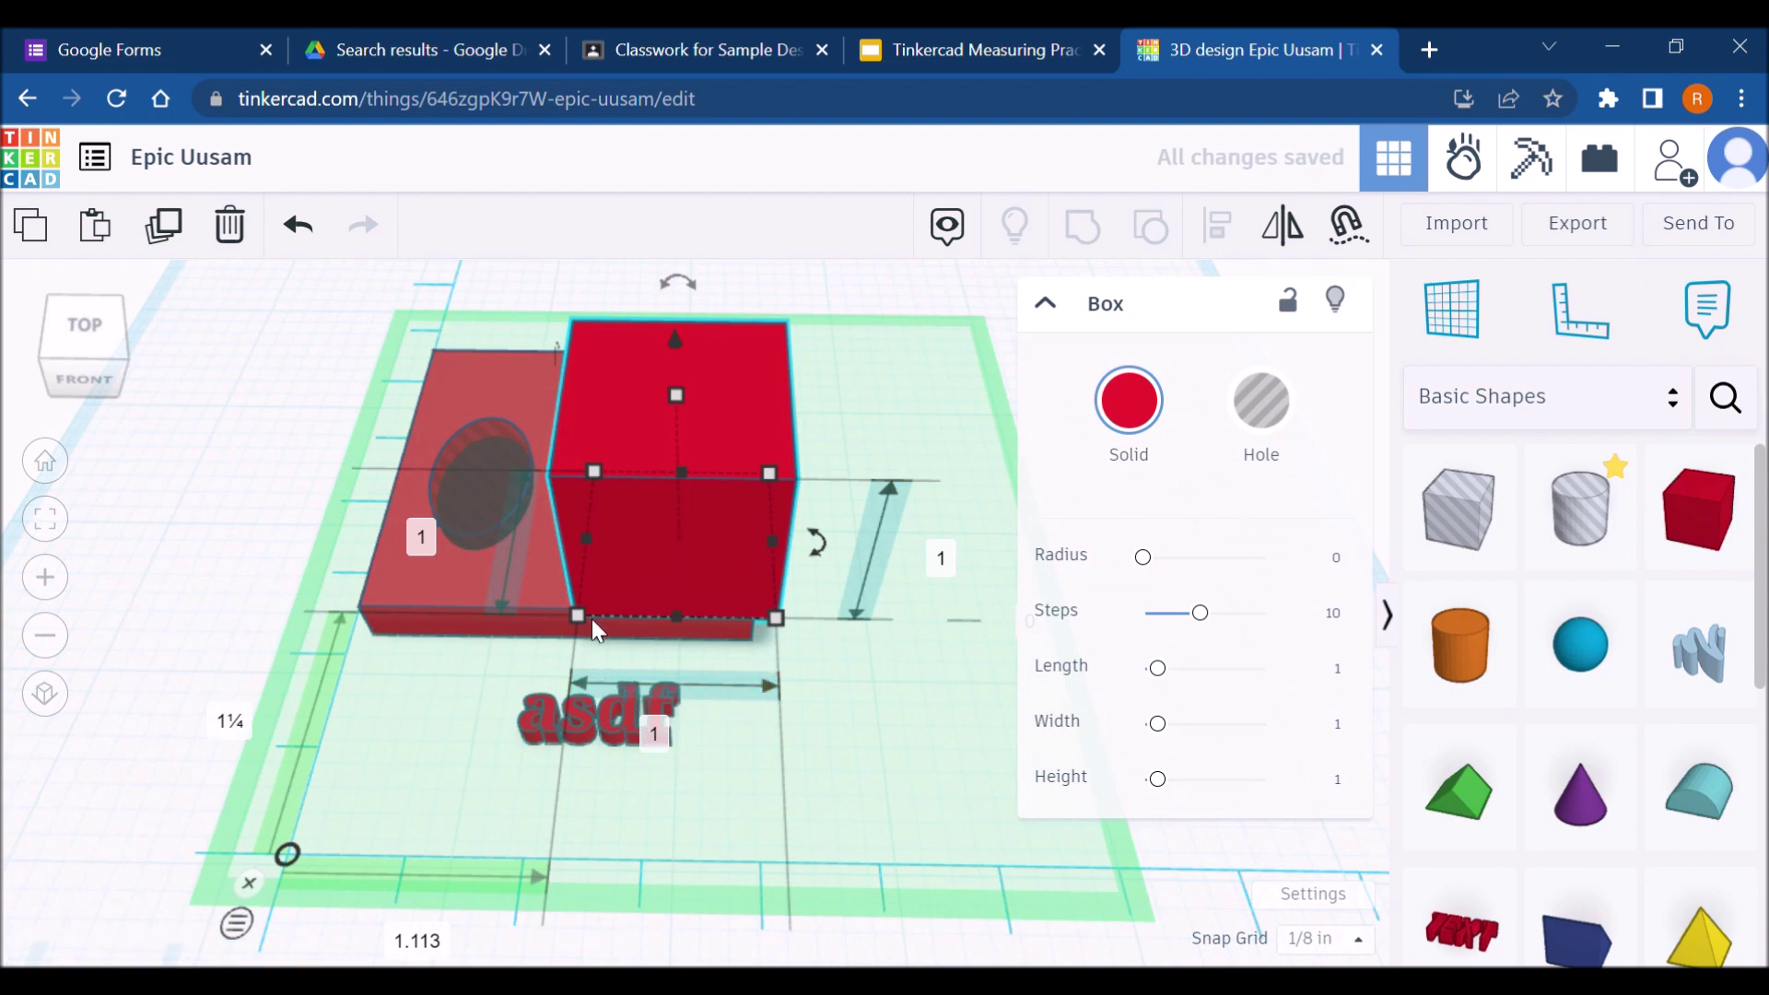
pyautogui.moveTo(573, 623); pyautogui.dragTo(715, 516)
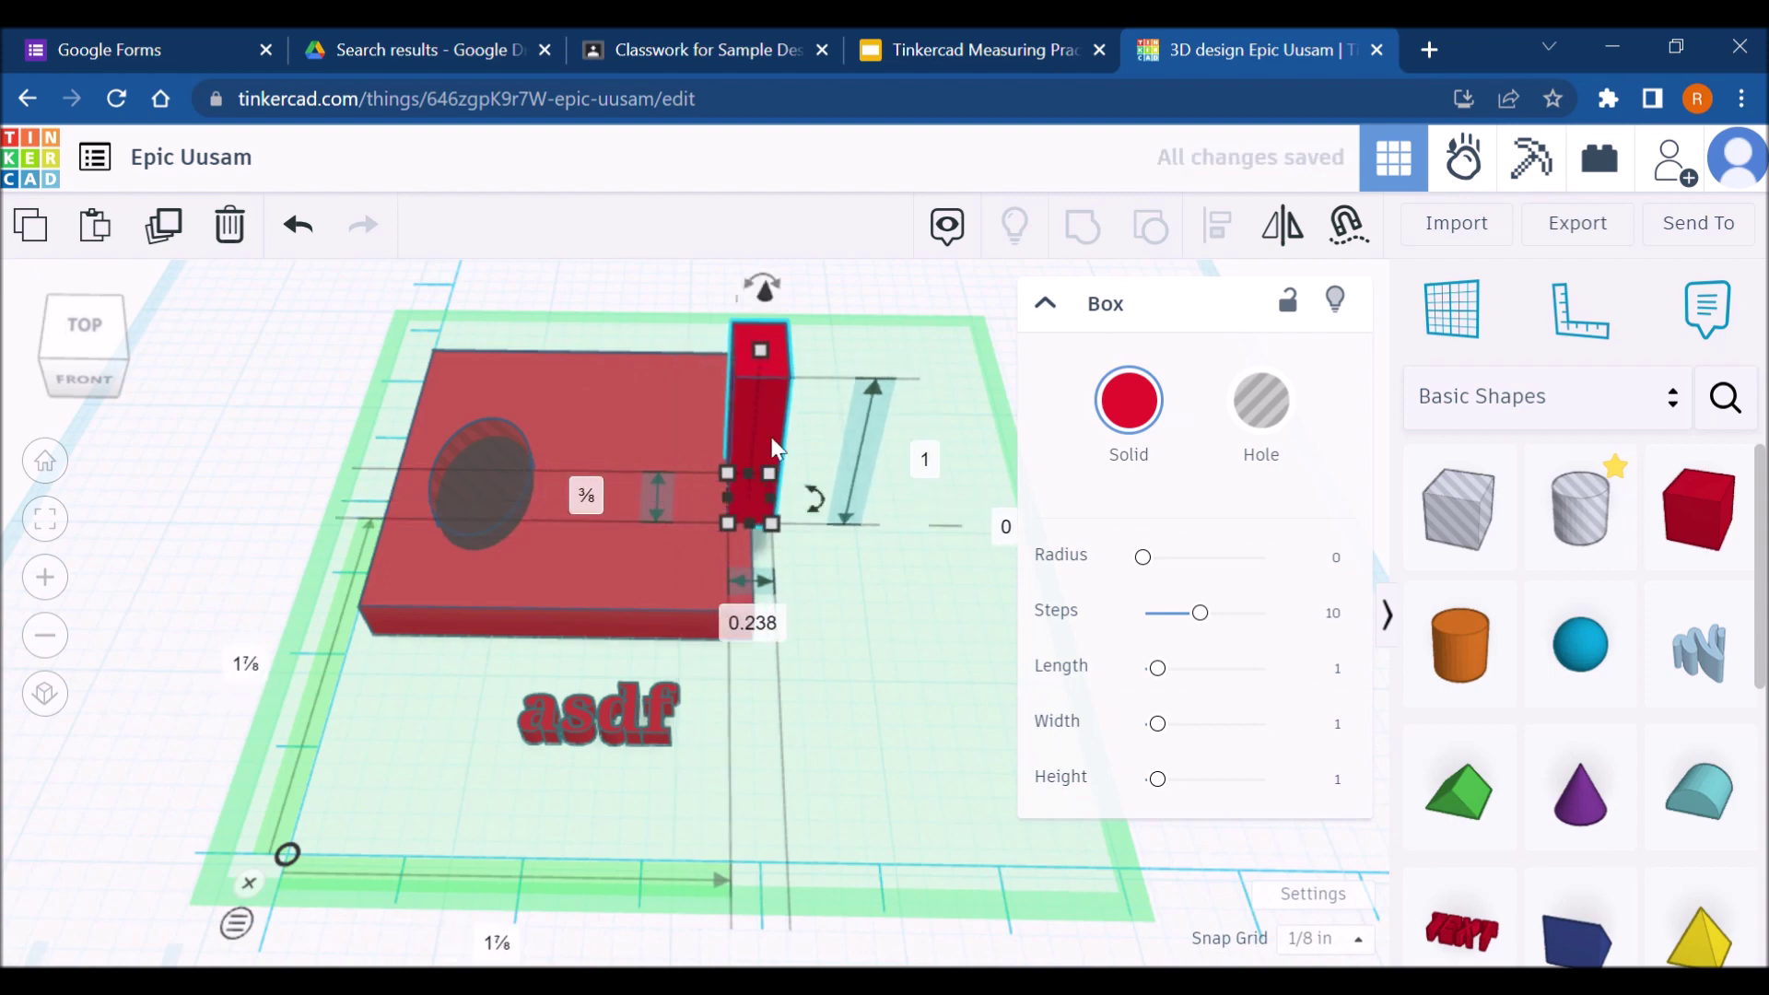
pyautogui.click(1429, 50)
pyautogui.write('3/8')
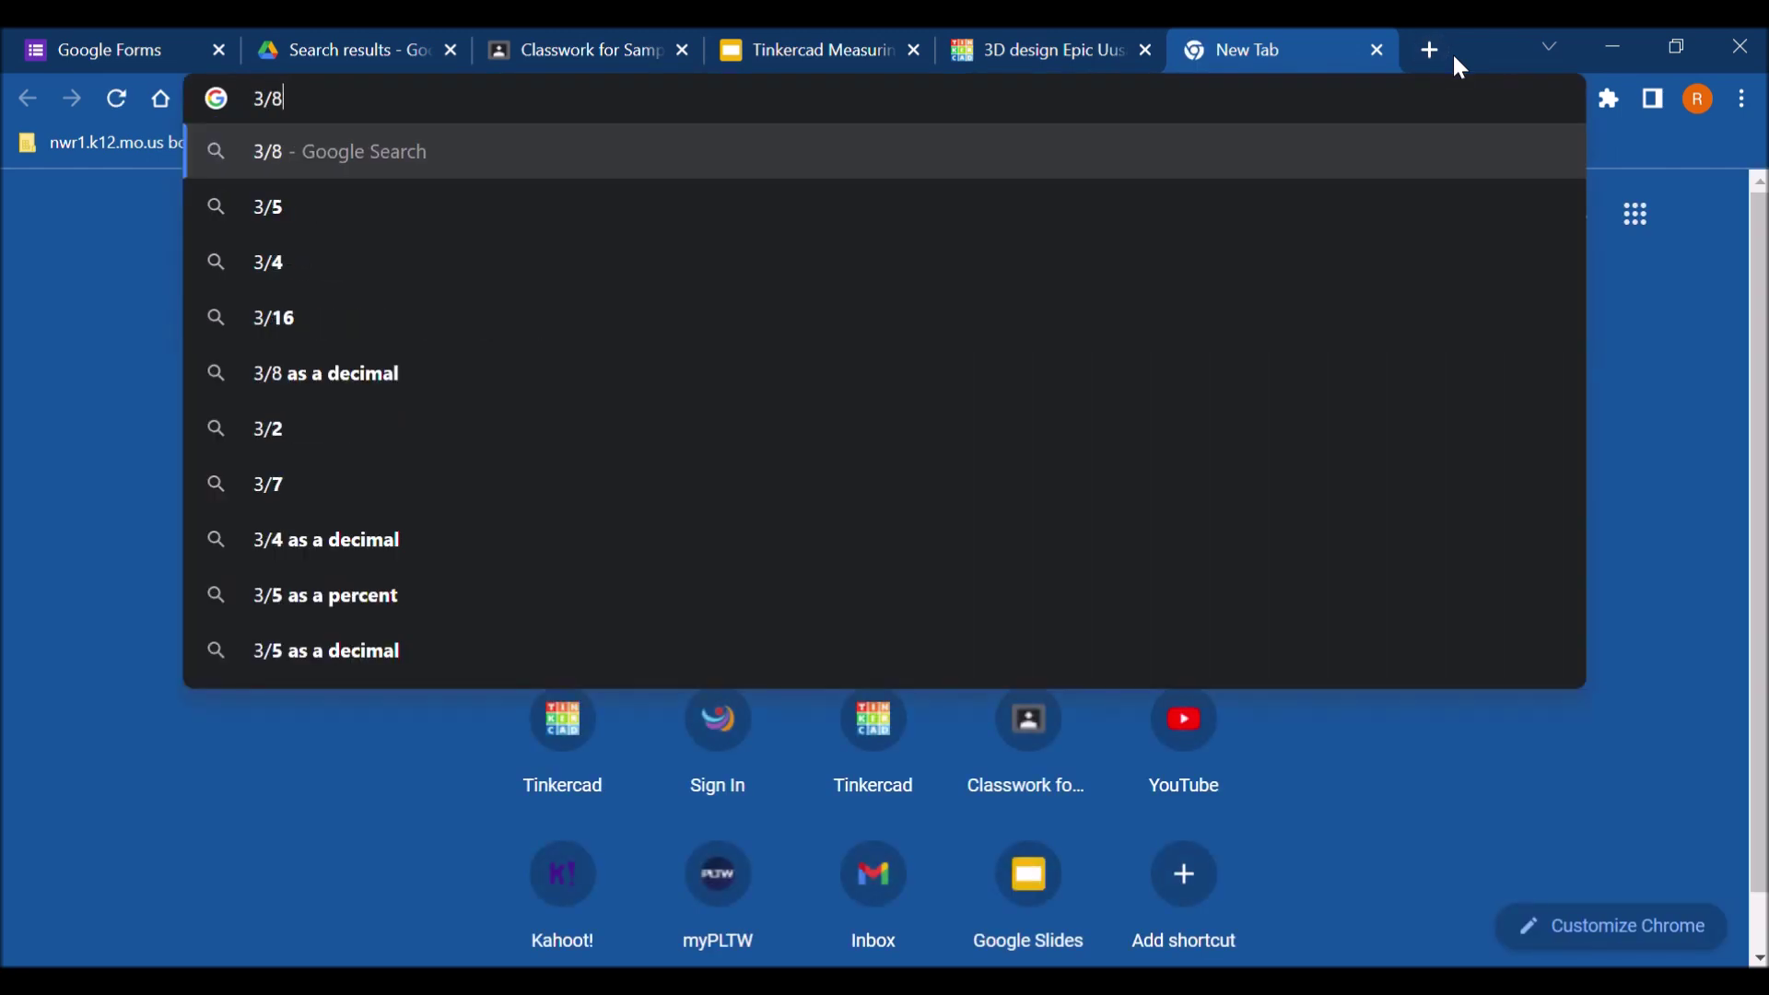
pyautogui.press('Return')
pyautogui.click(1106, 37)
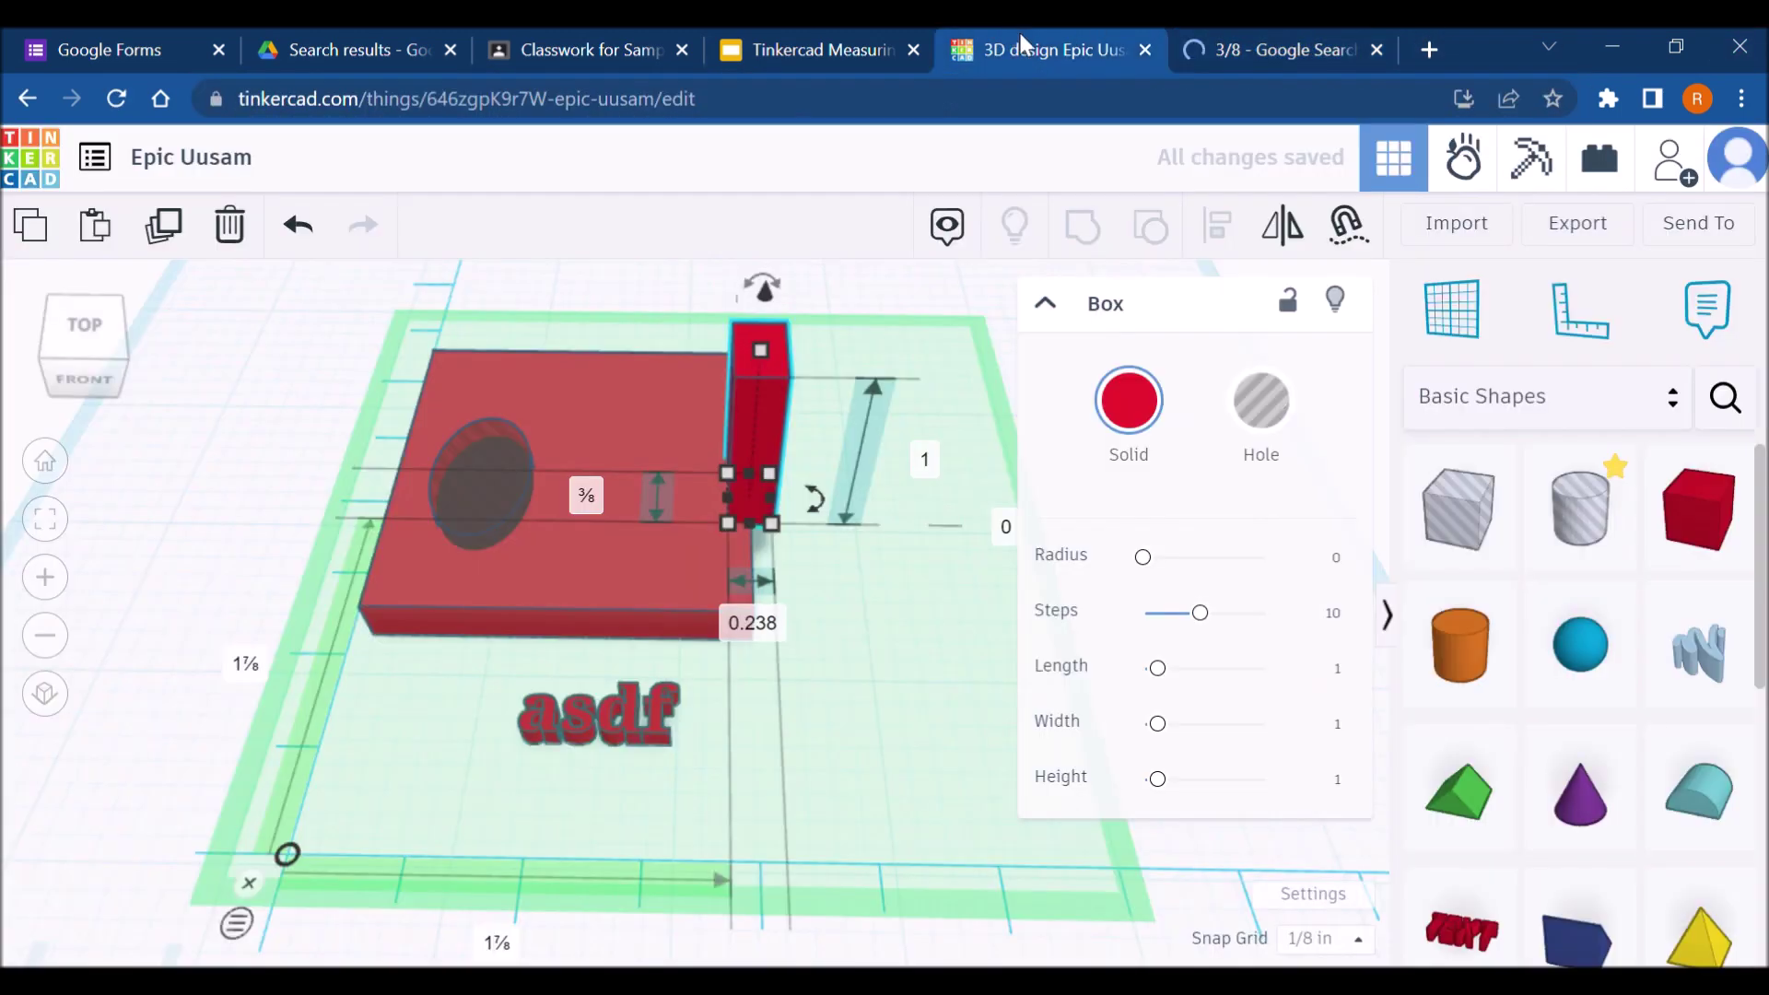
# Step: Give the box a 0.375 in width and ¼ in height, and colour it green
pyautogui.click(758, 627)
pyautogui.write('.375')
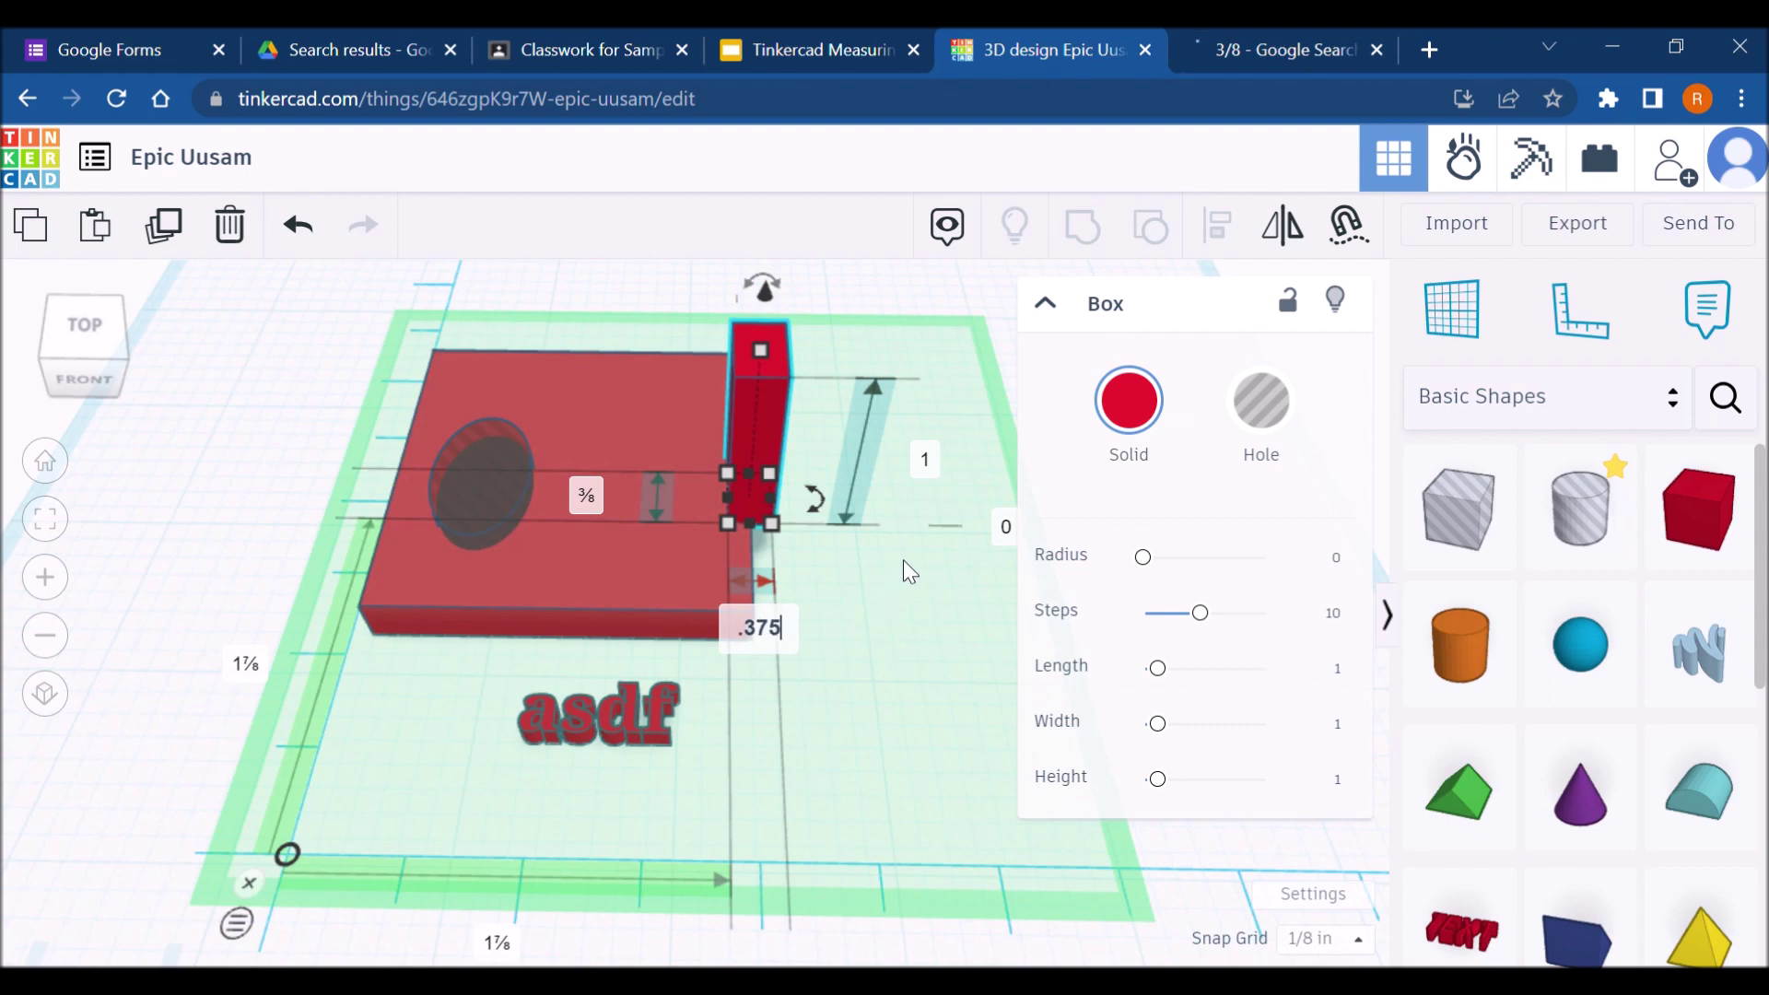
pyautogui.press('Return')
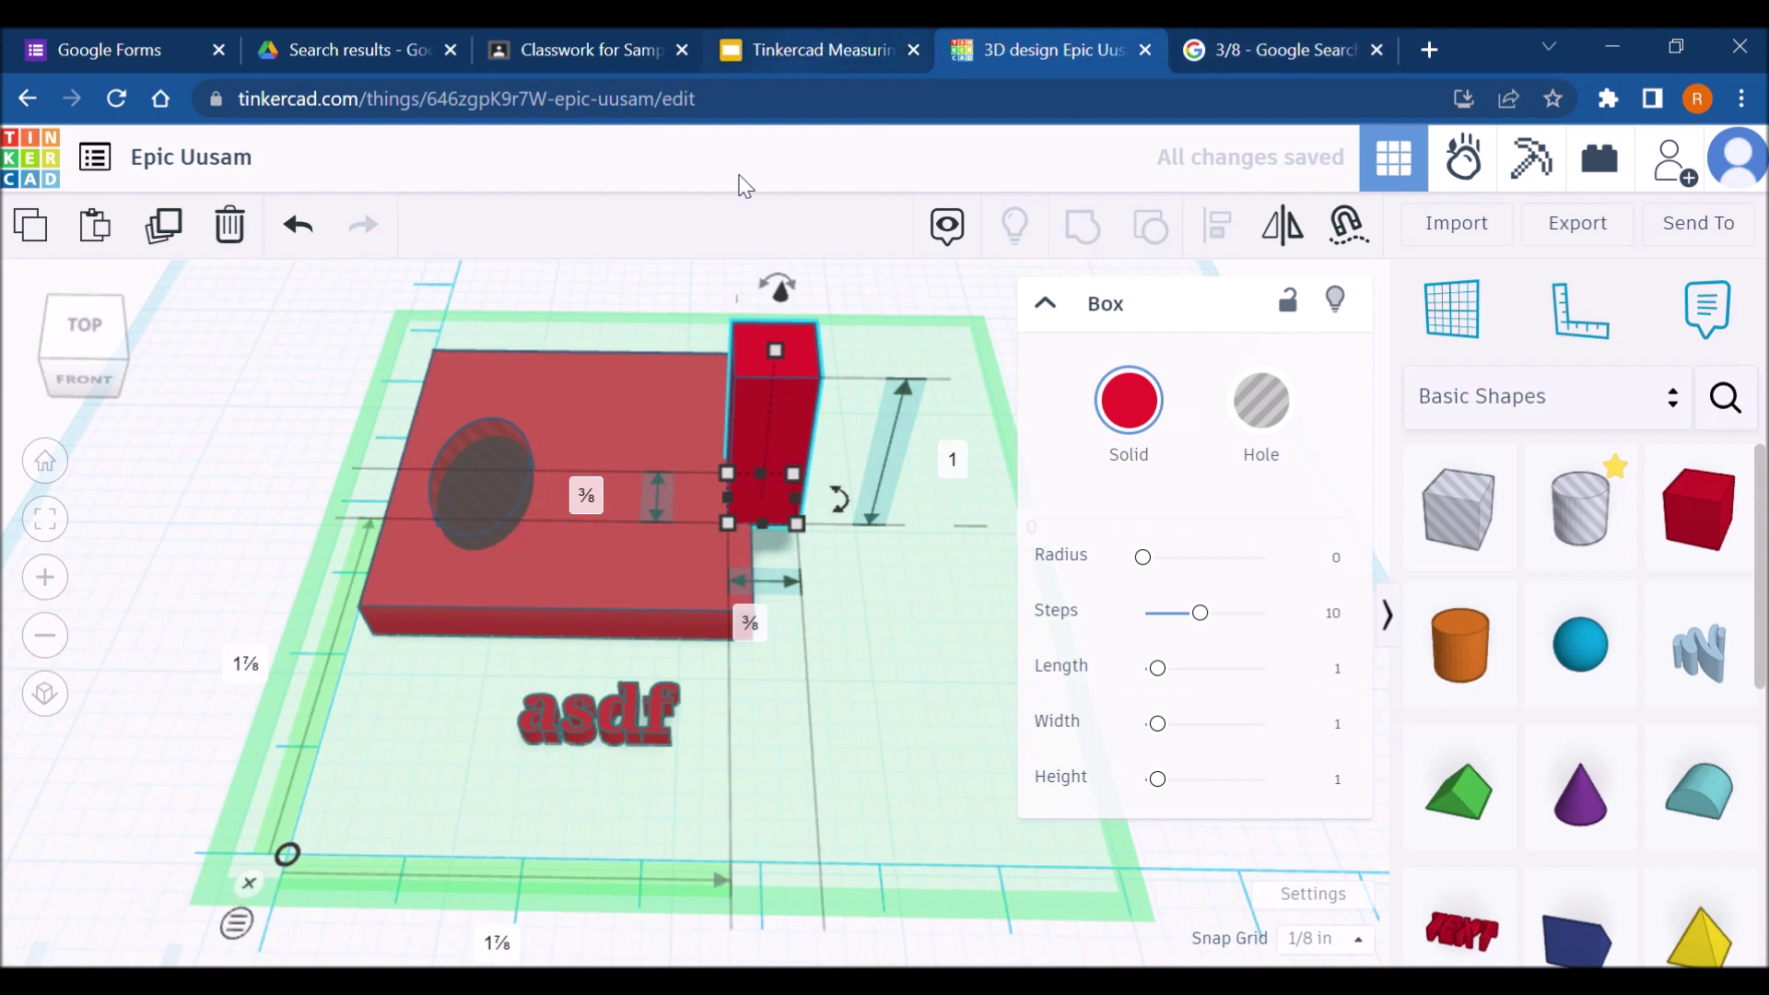
pyautogui.moveTo(766, 349); pyautogui.dragTo(771, 461)
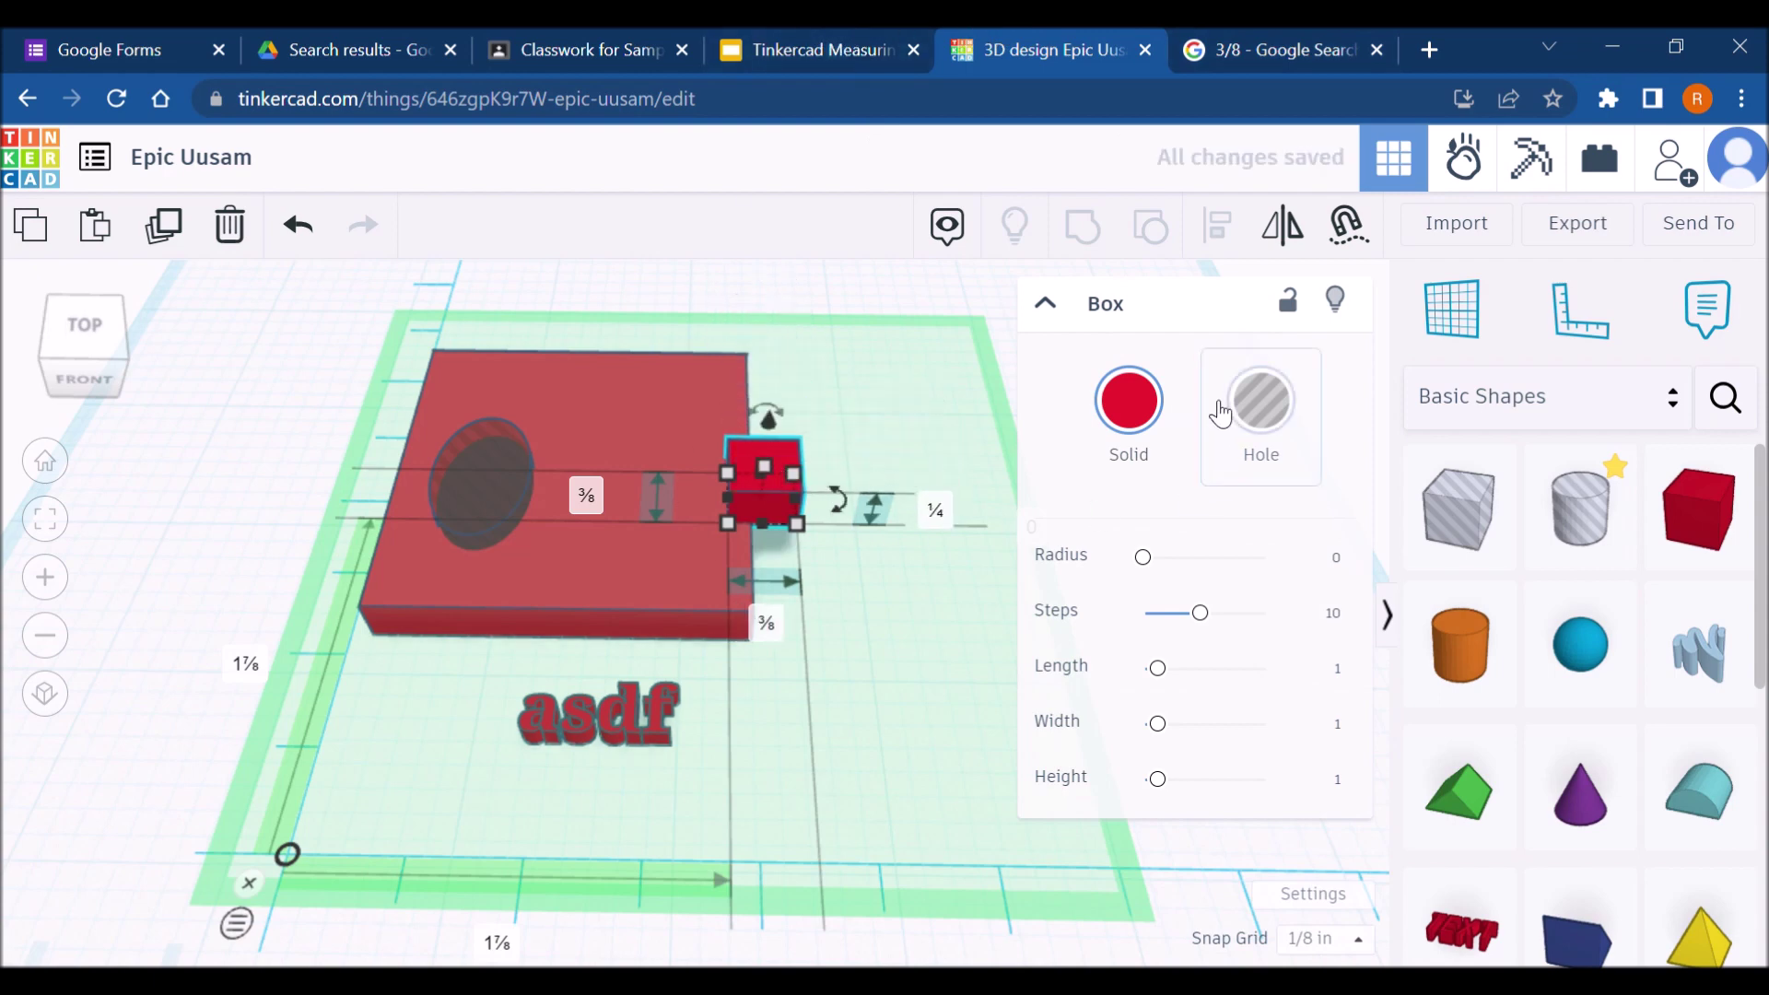
pyautogui.click(1128, 401)
pyautogui.click(1250, 654)
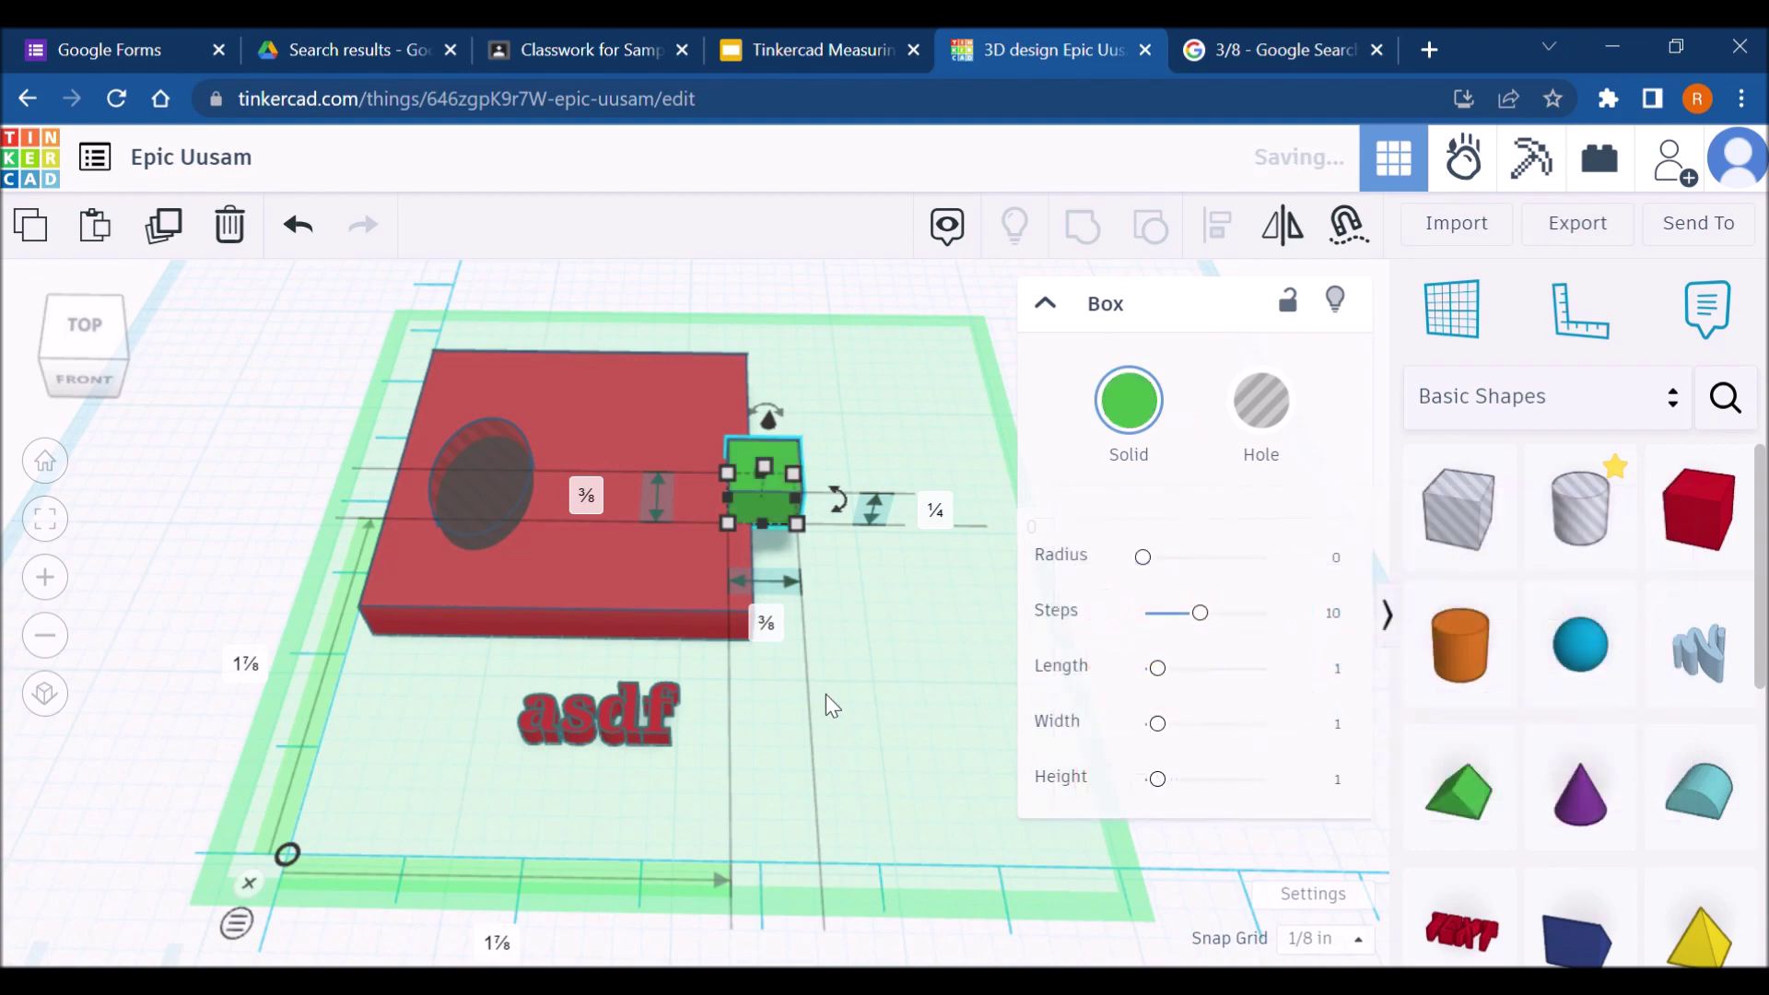
pyautogui.click(908, 677)
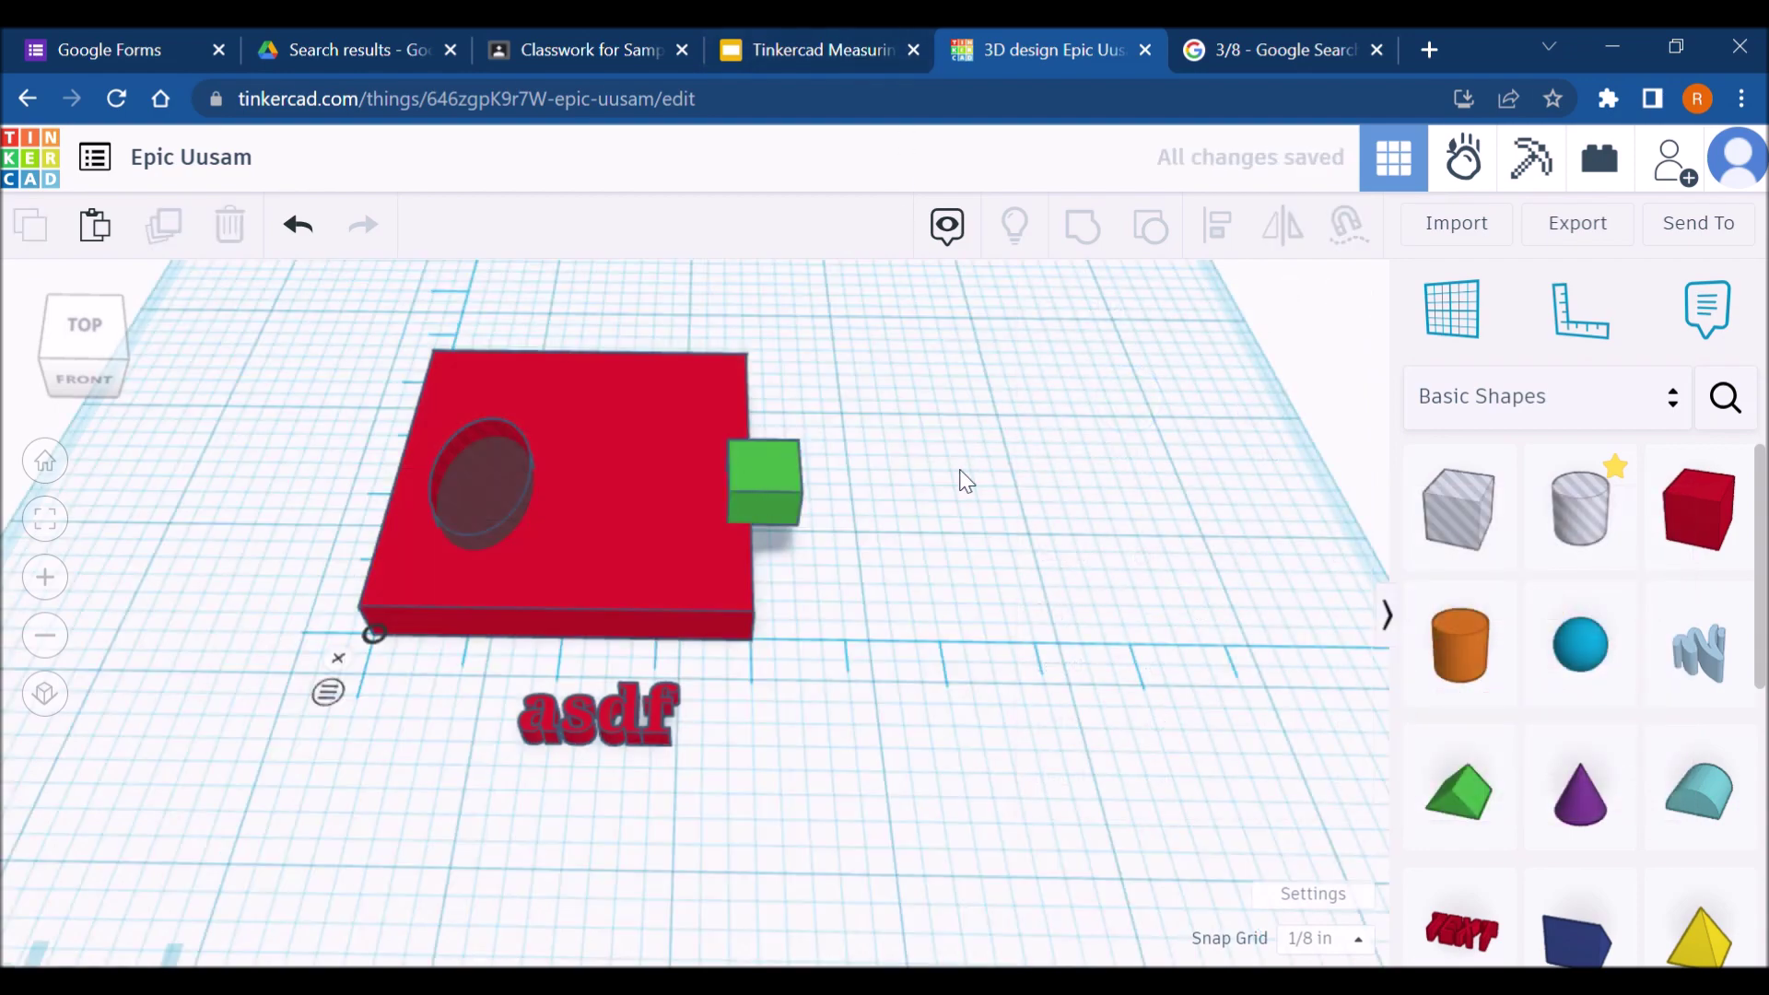
# Step: Place the green peg on the red plate near its right edge, checking against slide 7
pyautogui.moveTo(766, 479); pyautogui.dragTo(702, 544)
pyautogui.click(848, 39)
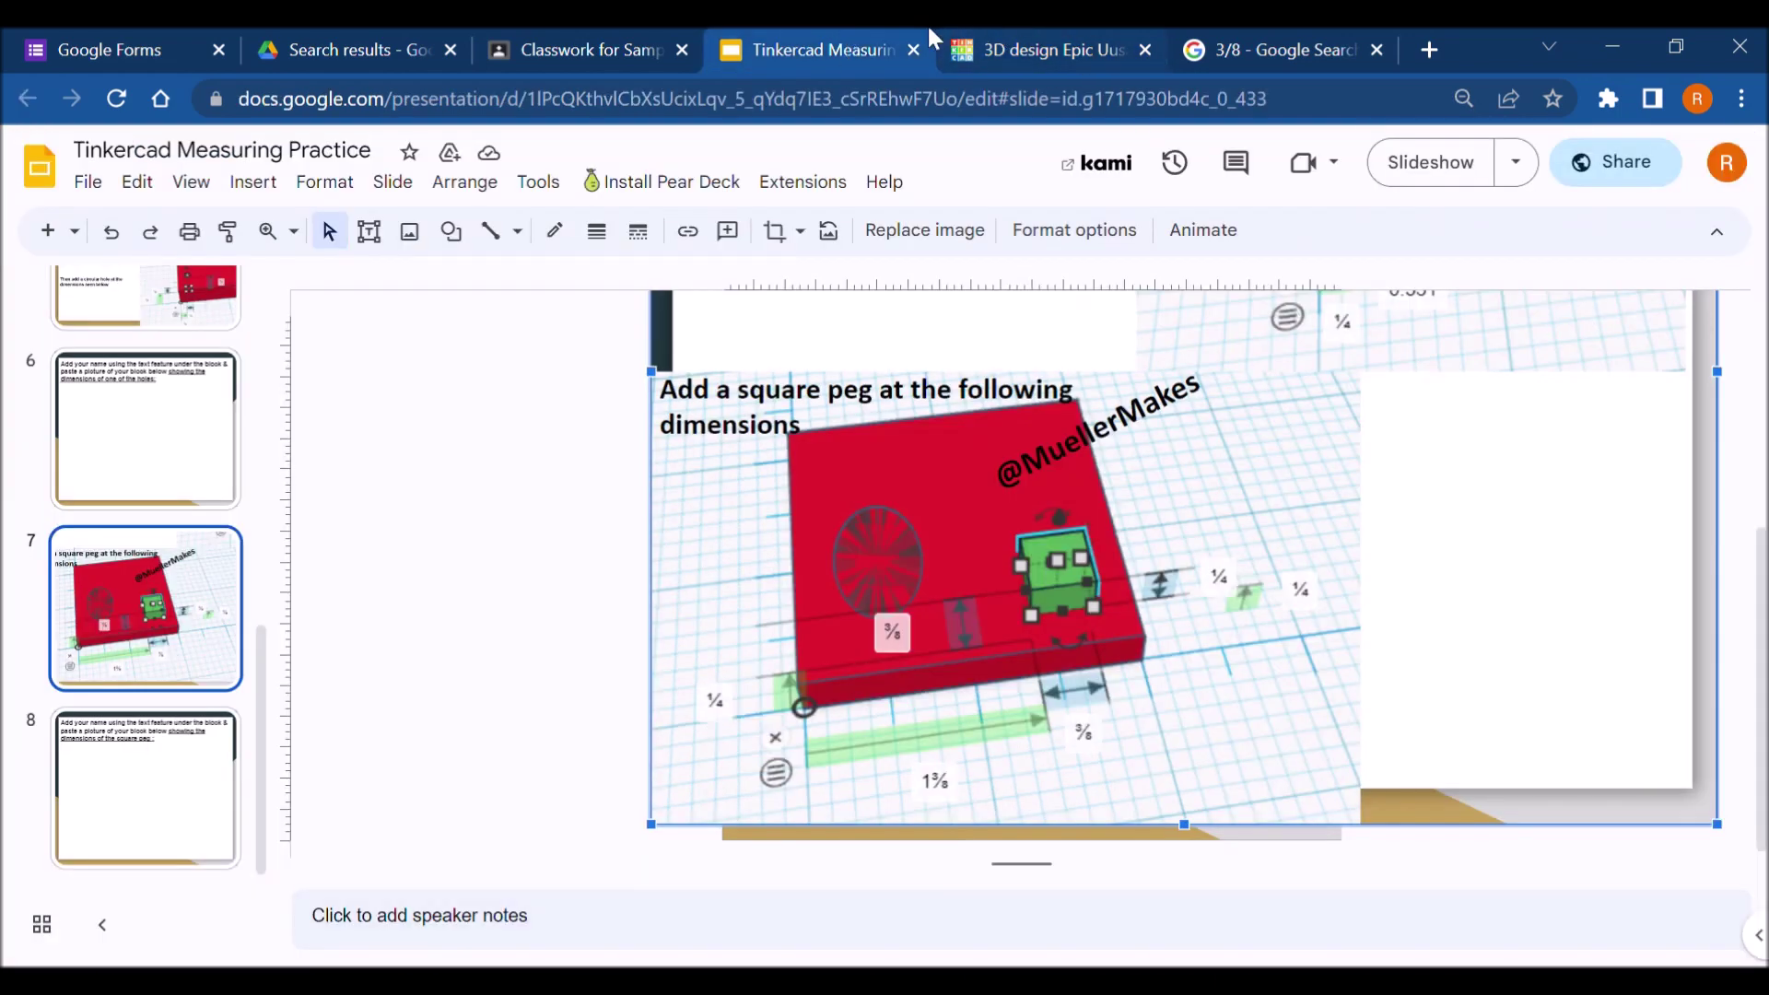
pyautogui.click(1003, 37)
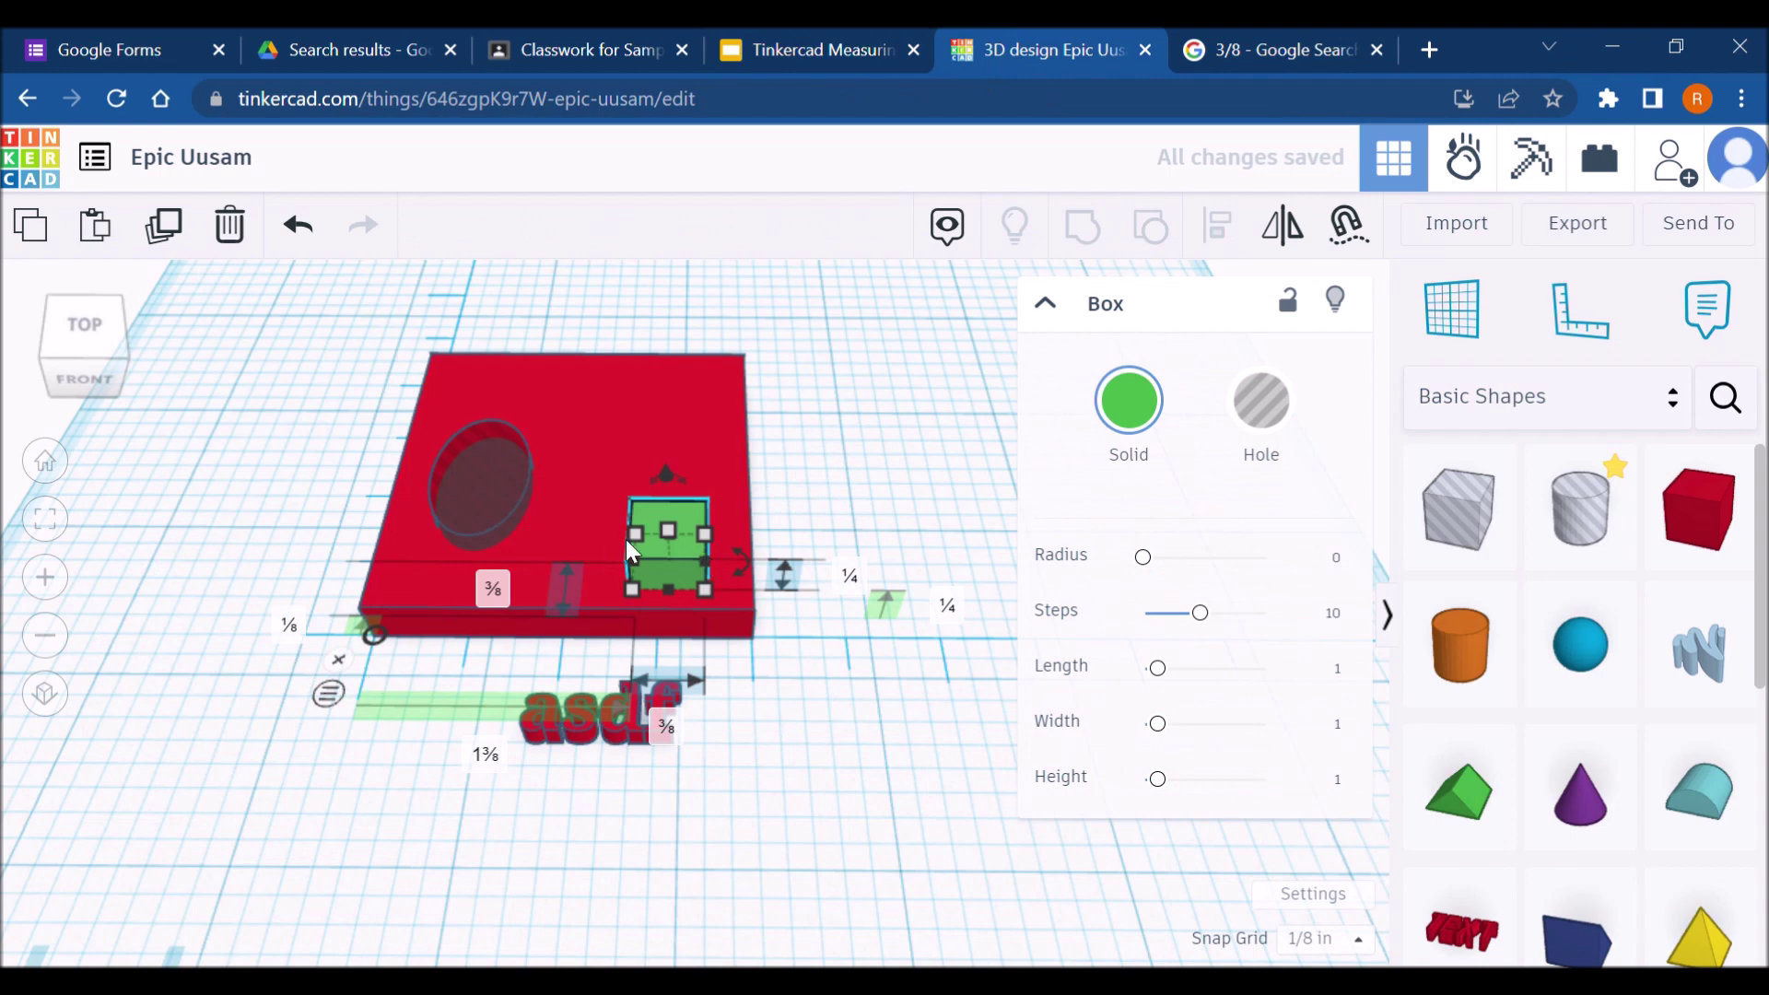
pyautogui.moveTo(676, 558); pyautogui.dragTo(674, 549)
pyautogui.moveTo(858, 763); pyautogui.dragTo(907, 32, button='right')
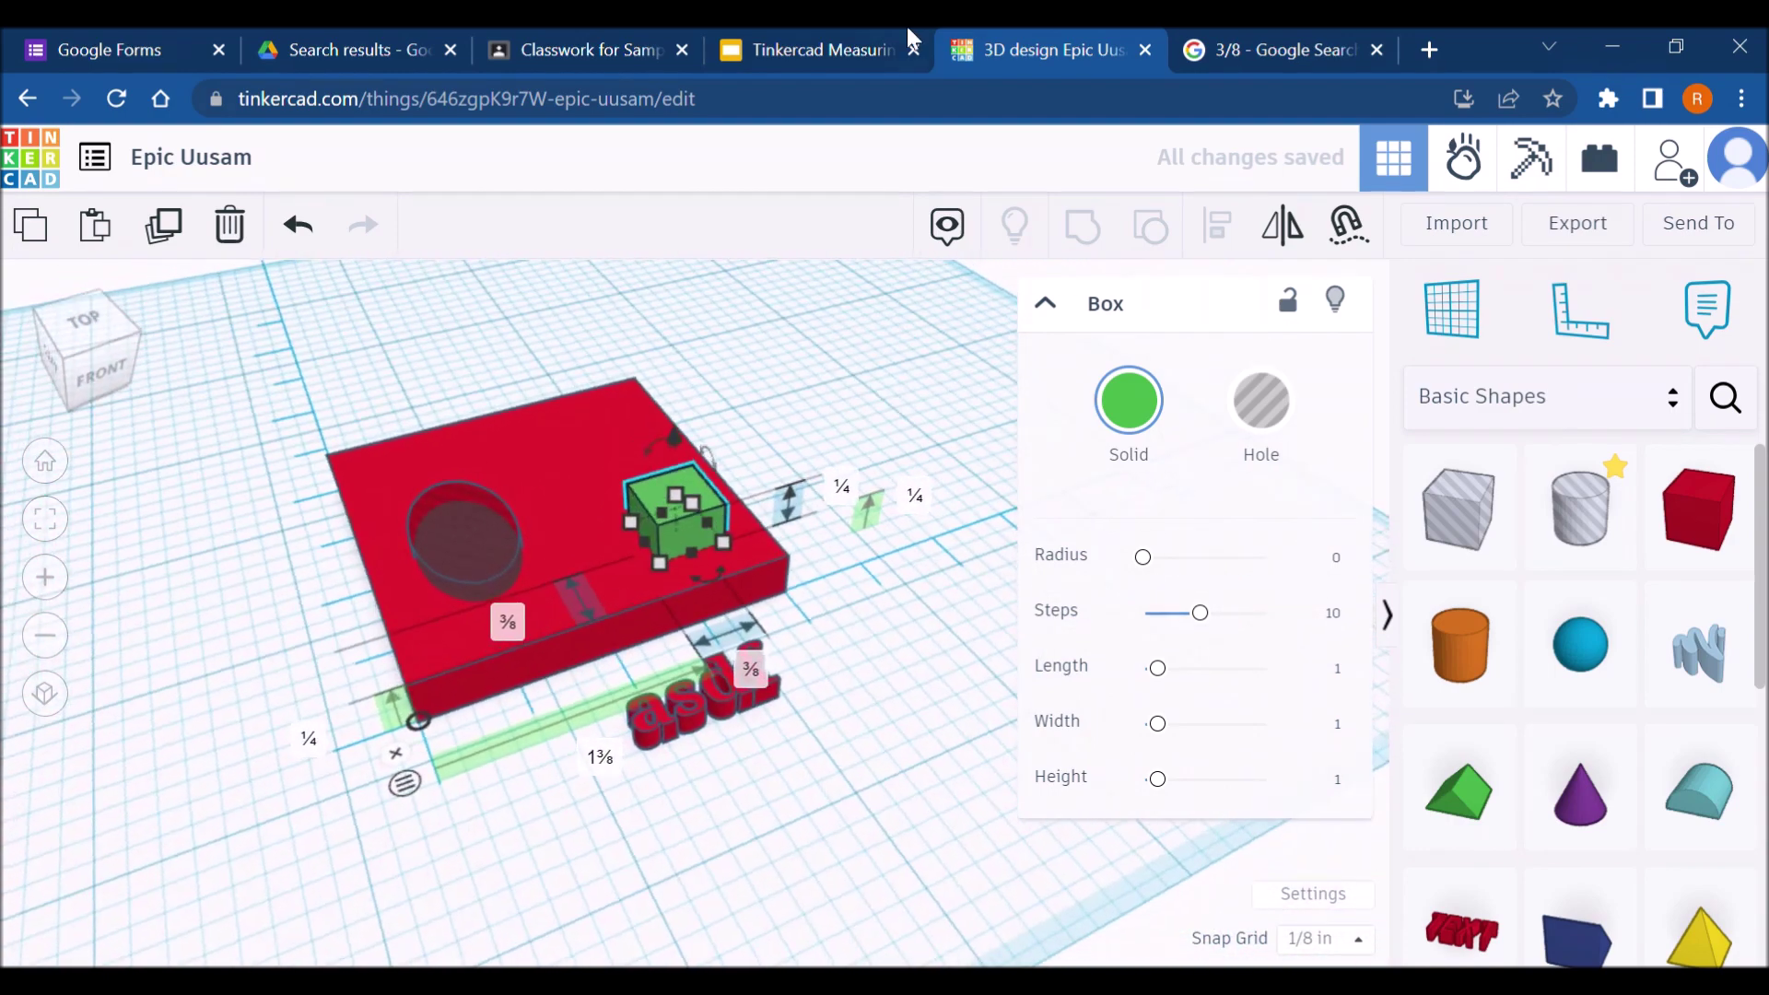
pyautogui.click(791, 37)
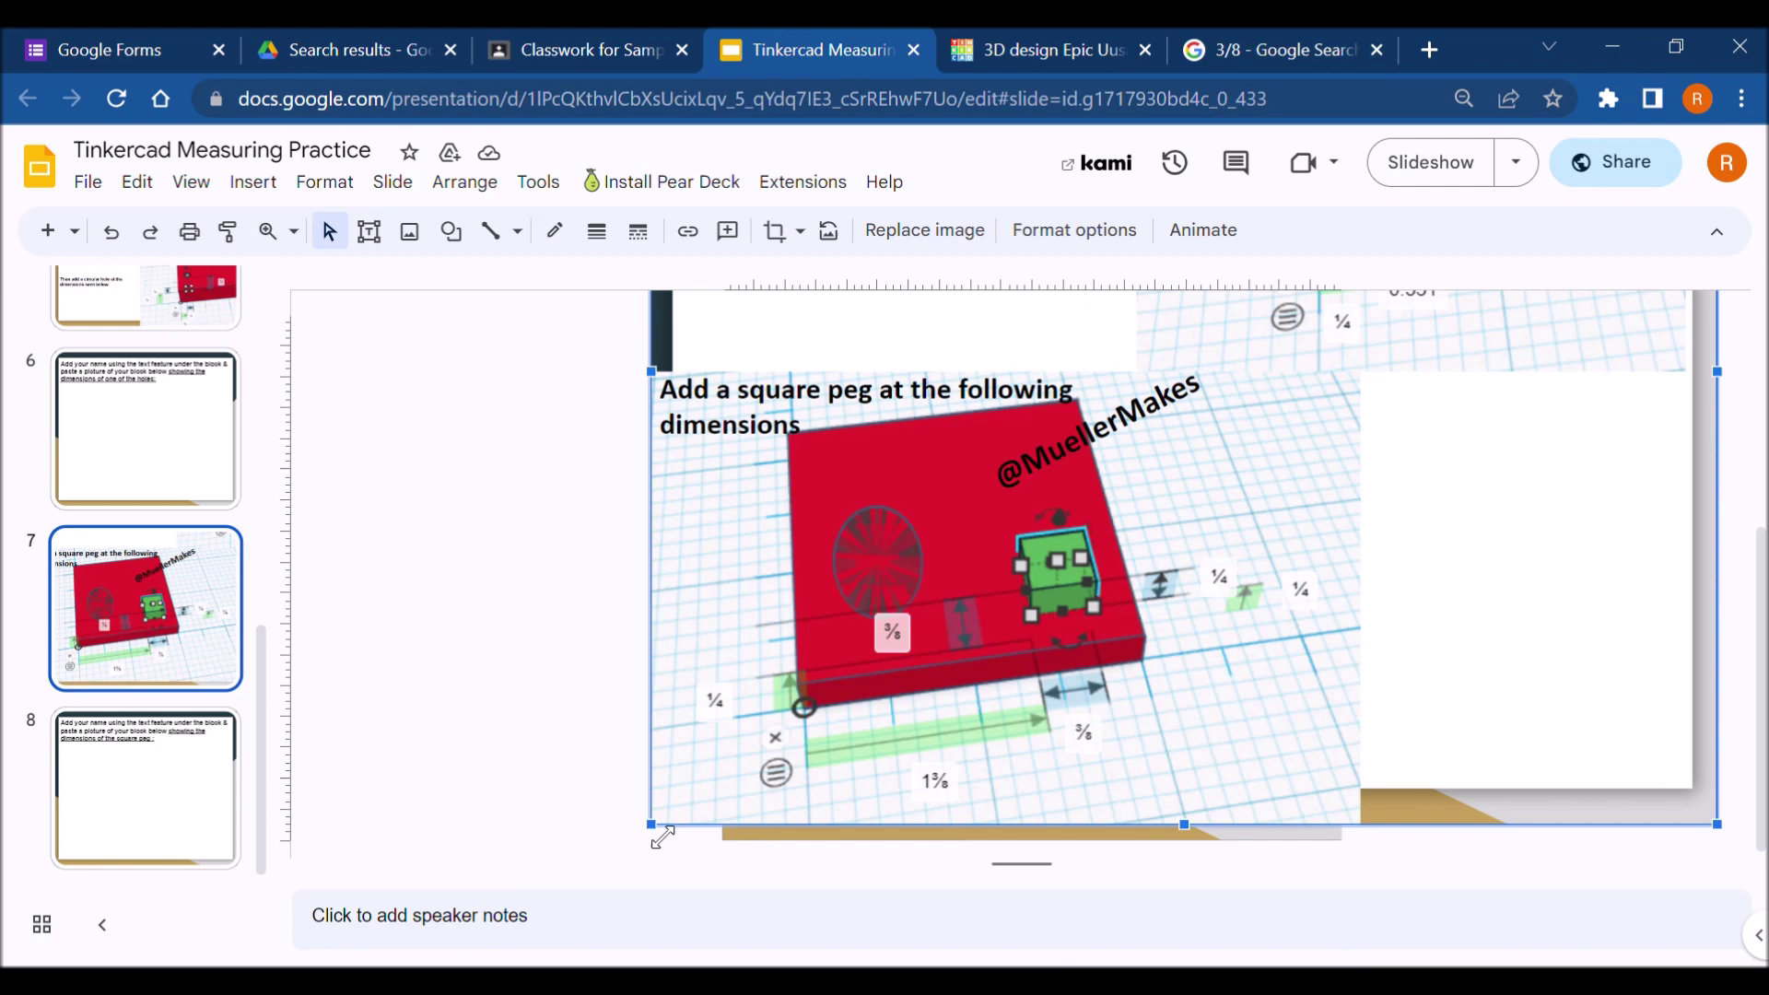
# Step: Fit the instruction image back within slide 7, then go to slide 8's screenshot instructions
pyautogui.moveTo(653, 823); pyautogui.dragTo(1119, 463)
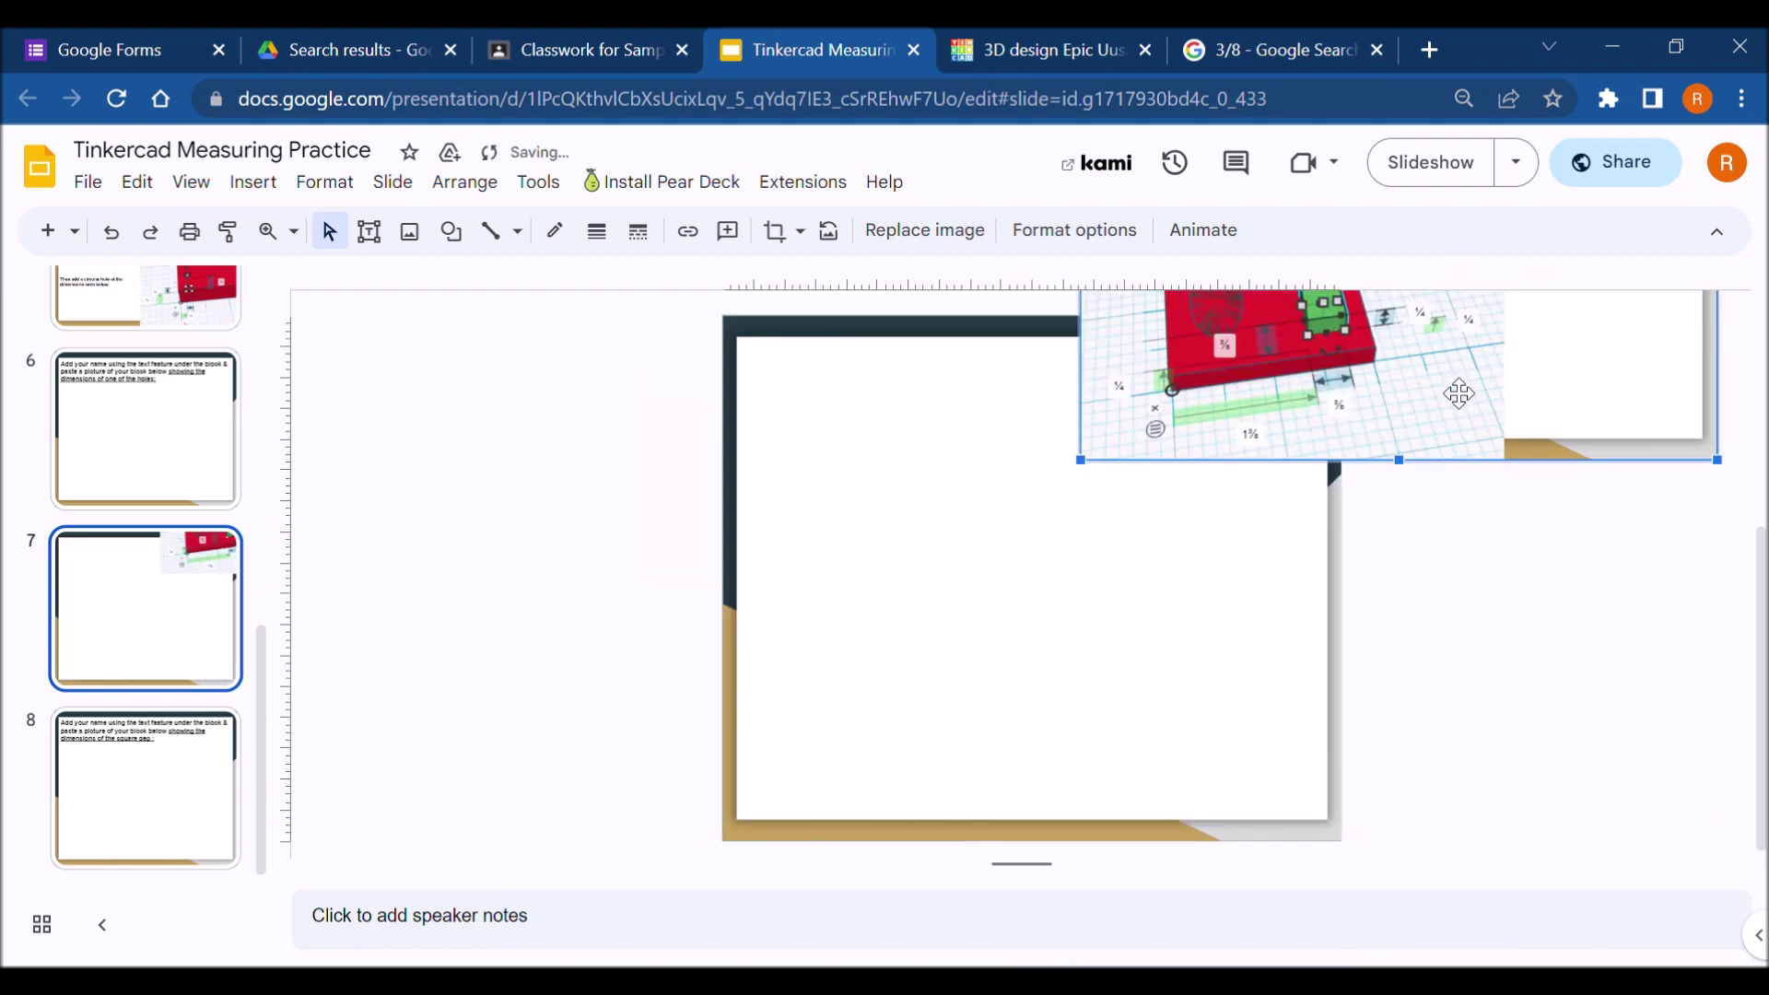
pyautogui.moveTo(1074, 683); pyautogui.dragTo(1105, 728)
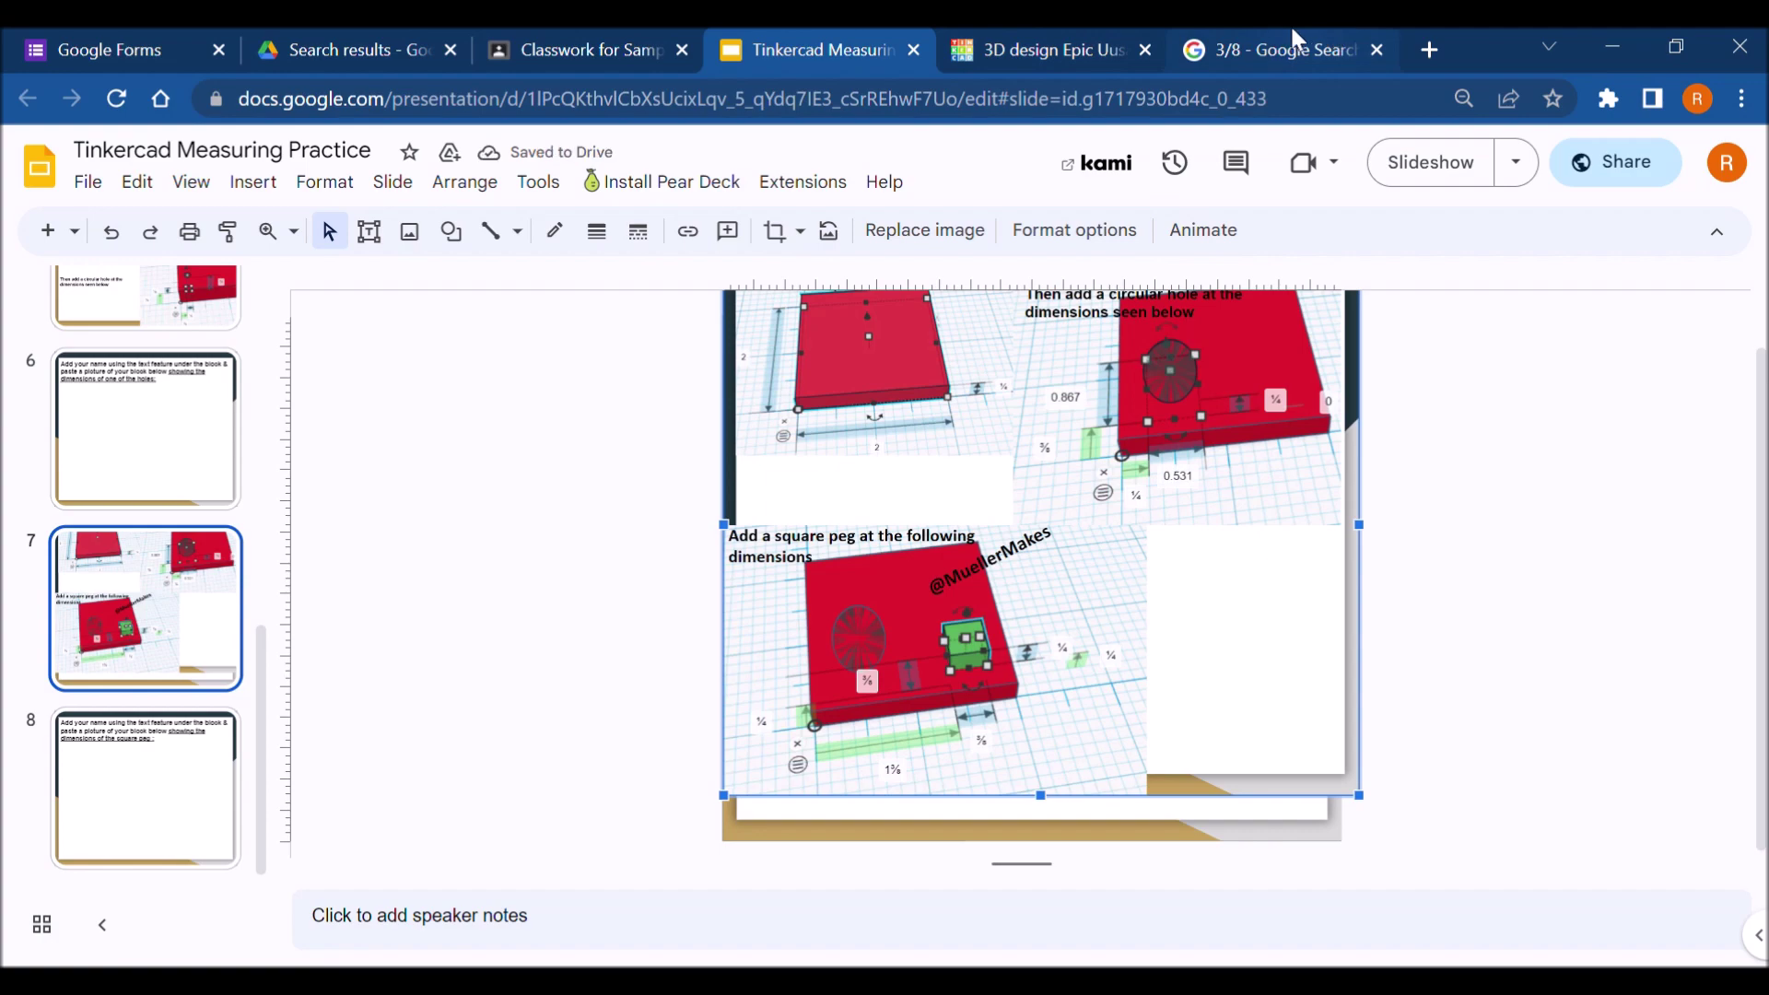
pyautogui.hotkey('ctrl', 'z')
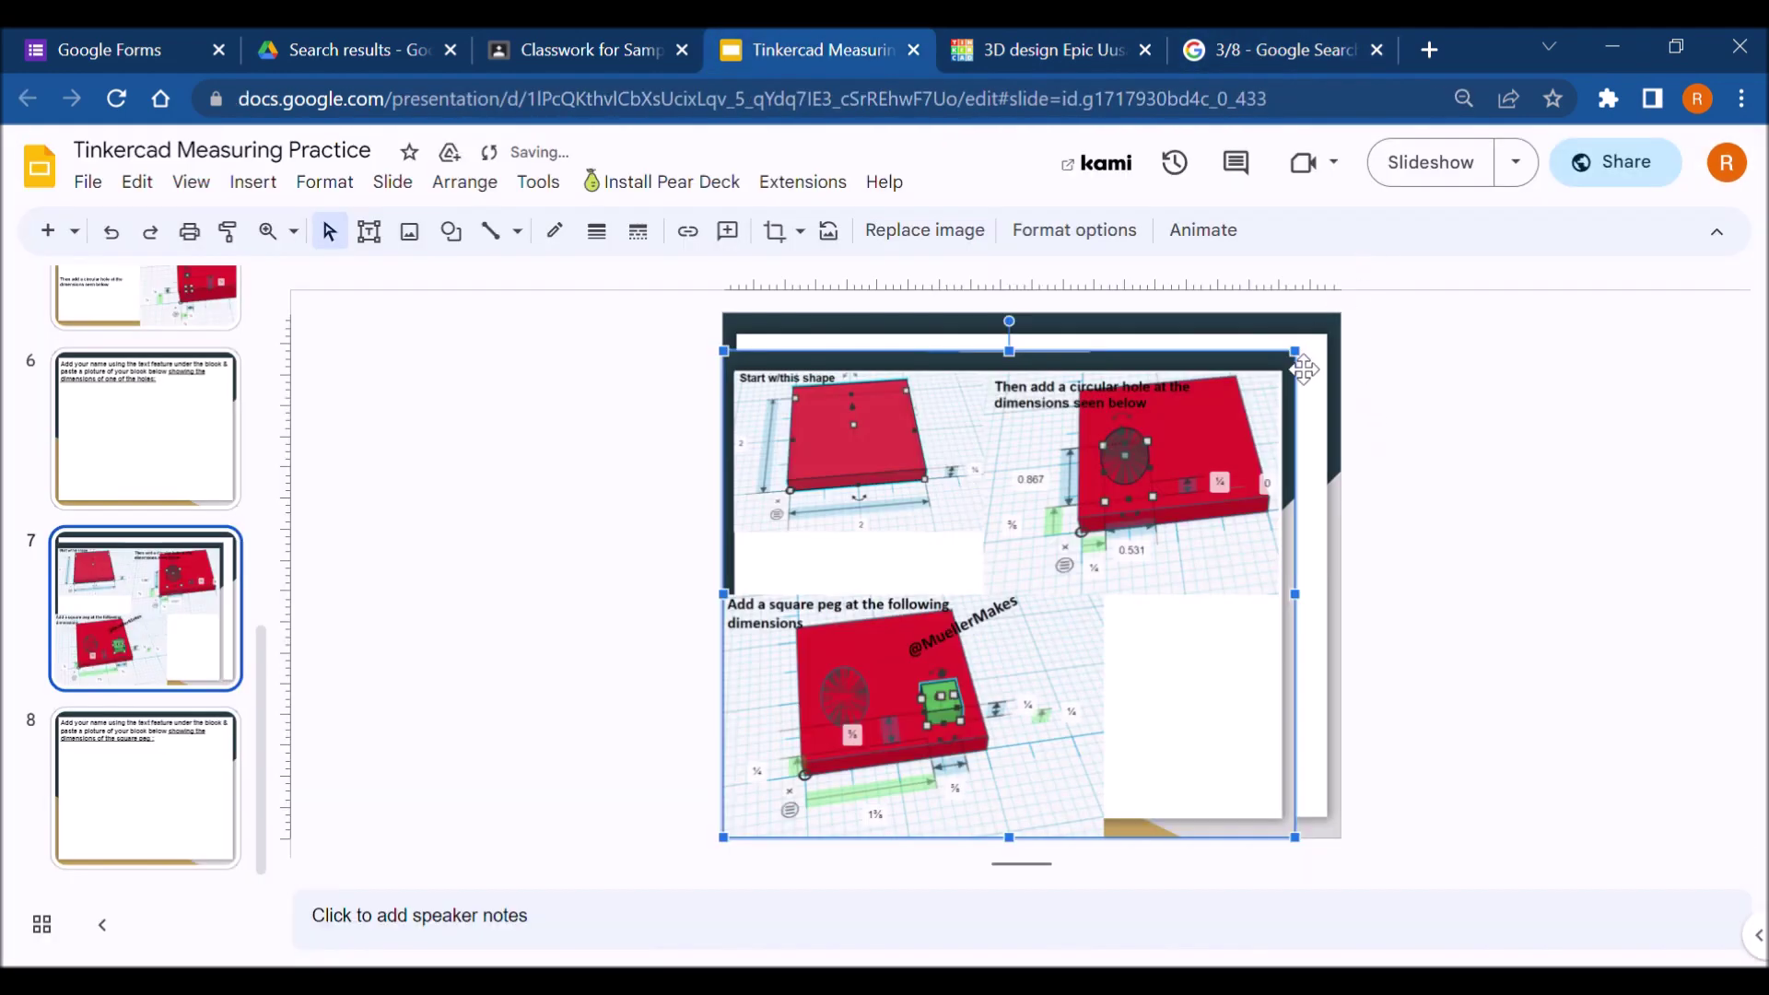
pyautogui.moveTo(1304, 369); pyautogui.dragTo(1362, 354)
pyautogui.click(167, 801)
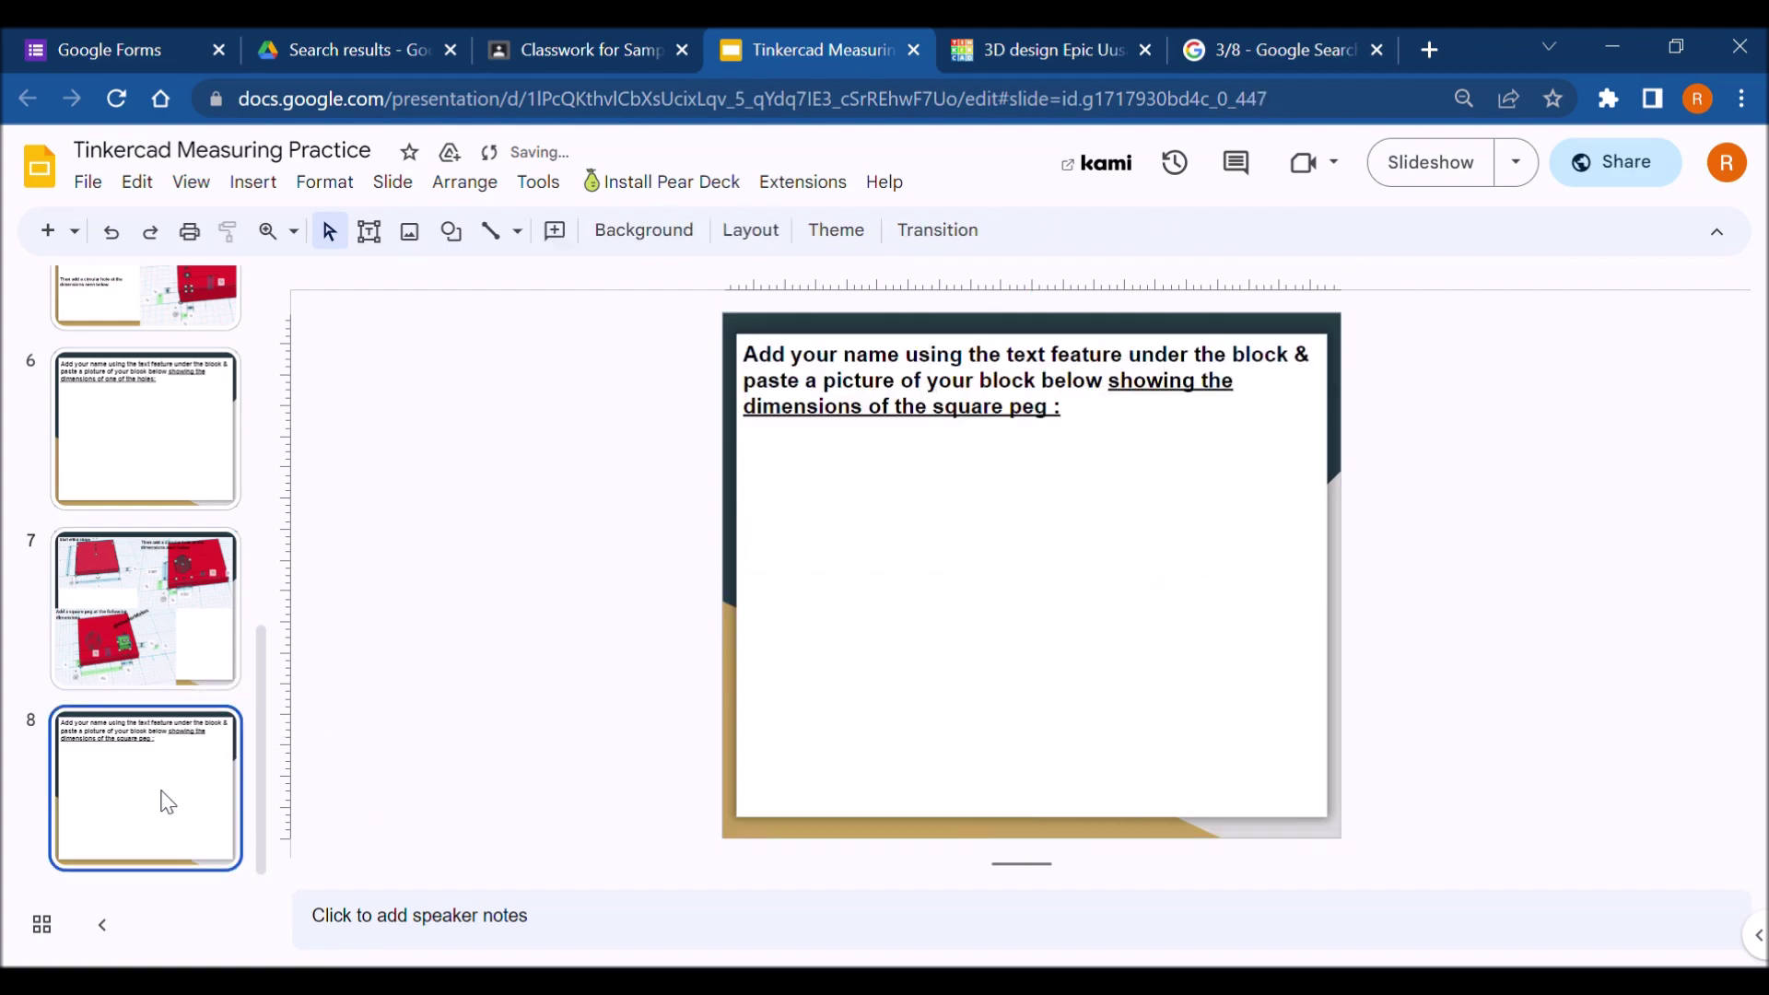